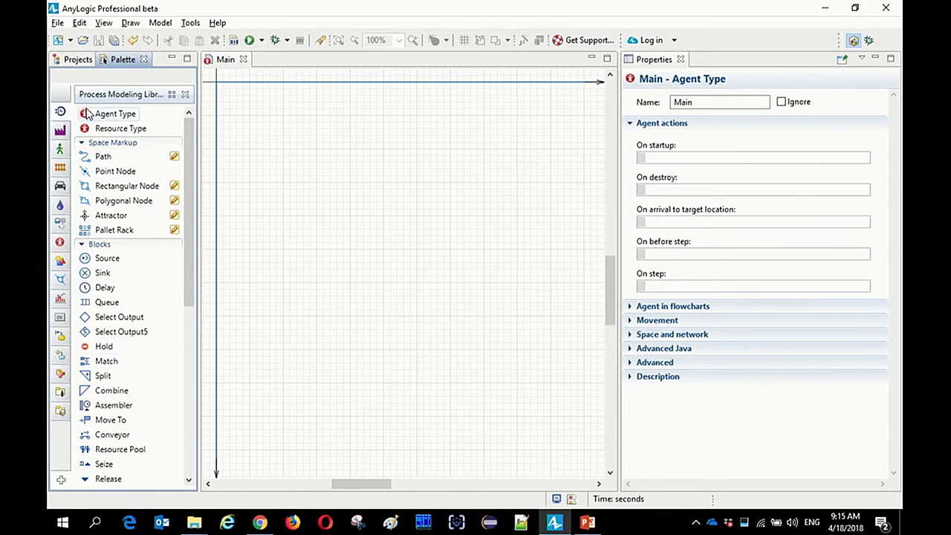
Step: Open the Material Handling Library palette, widen it, and look through its space markup elements and blocks
mouse_move(62, 114)
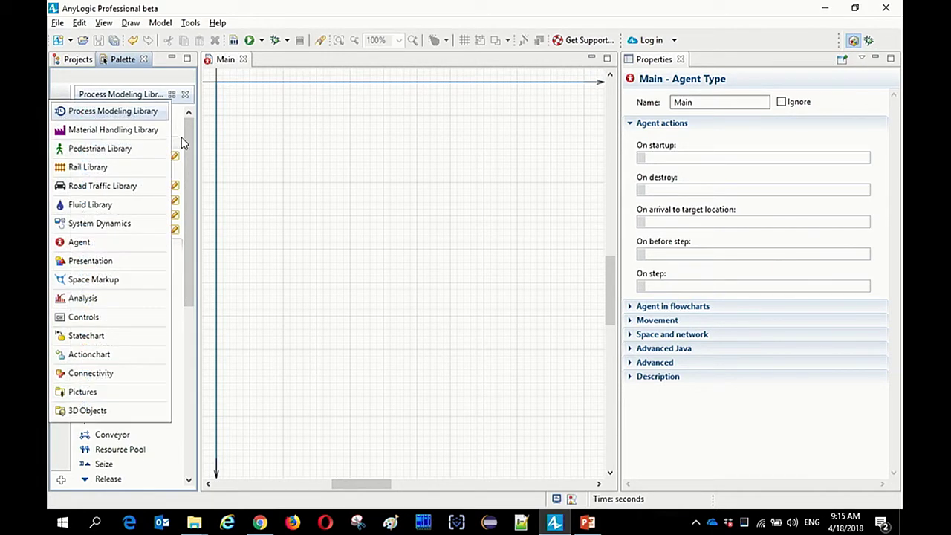
click(126, 130)
drag(201, 141, 221, 144)
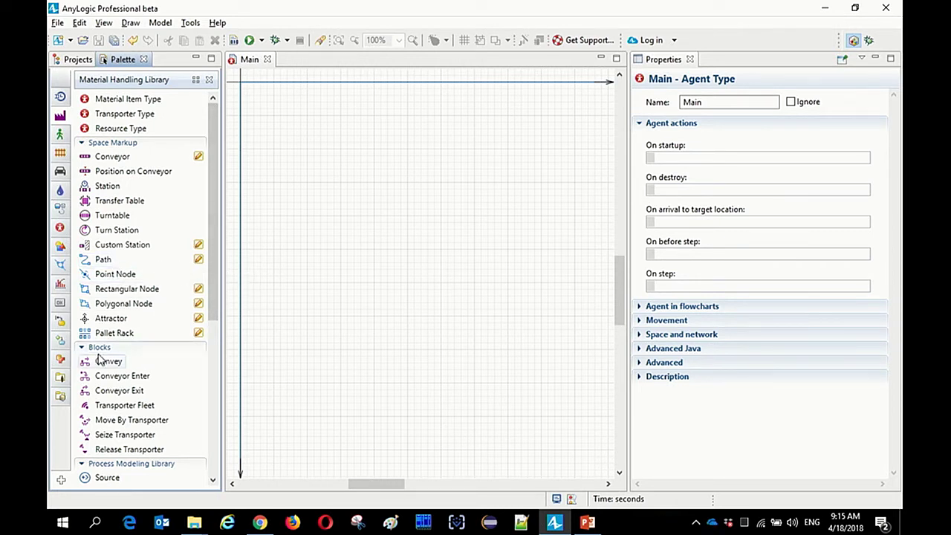
drag(219, 282, 216, 390)
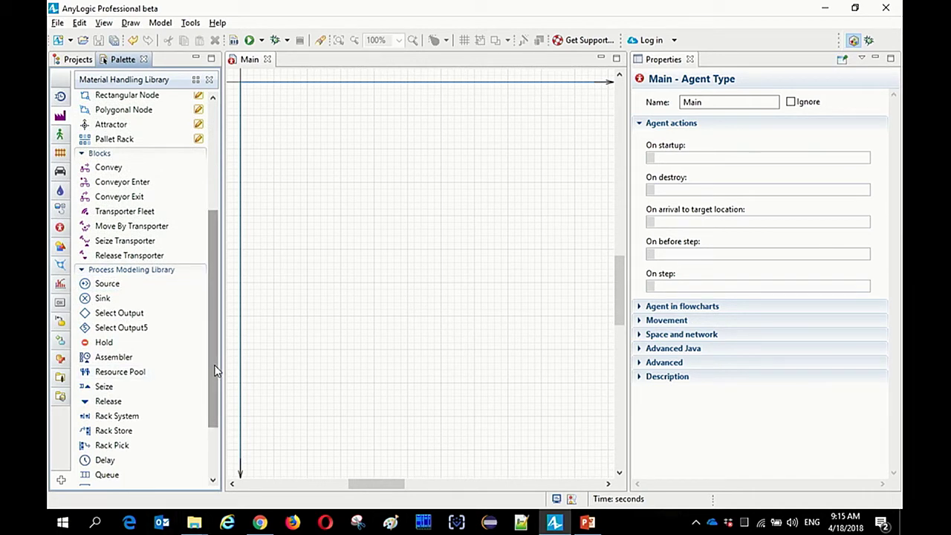
drag(215, 372, 217, 375)
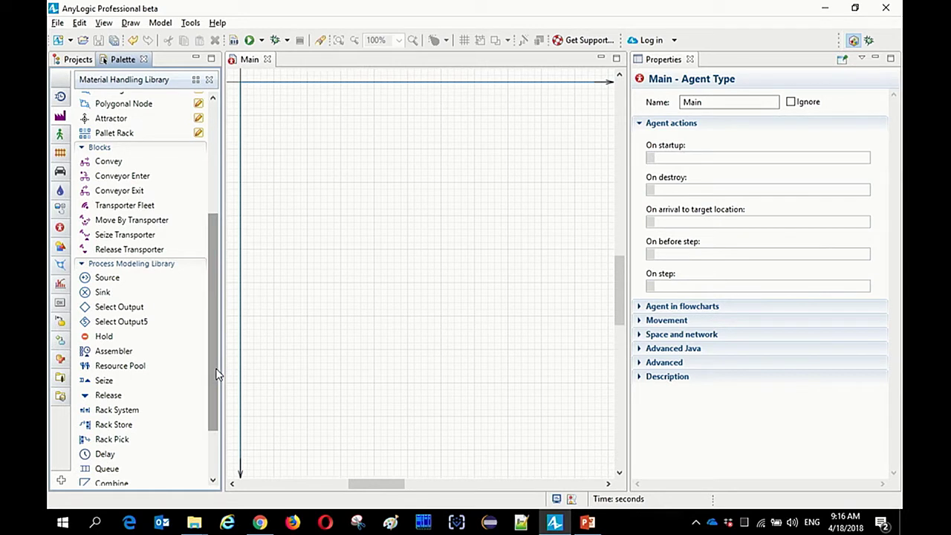
drag(218, 375, 219, 247)
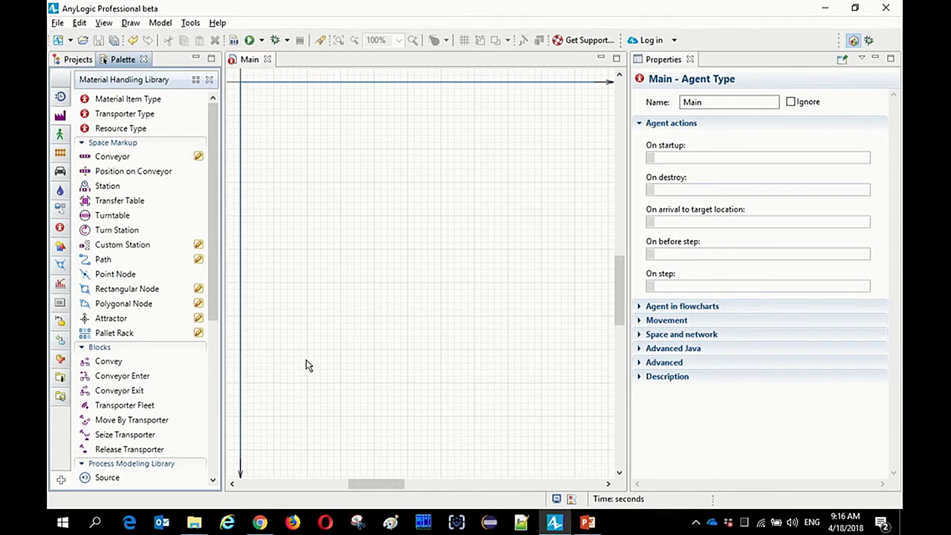
Step: Preview background.png from the mhl folder and insert it on the Main diagram at X -10, Y -10
click(197, 525)
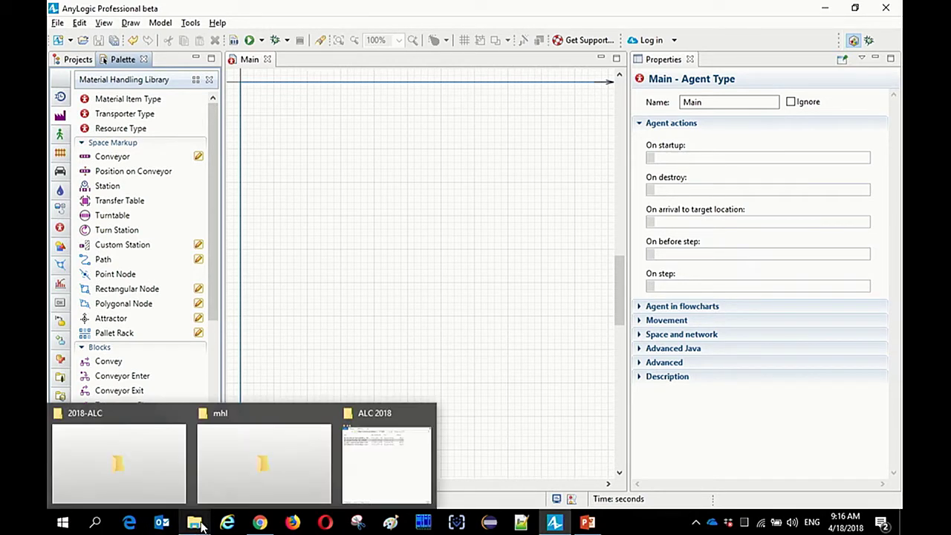
click(298, 467)
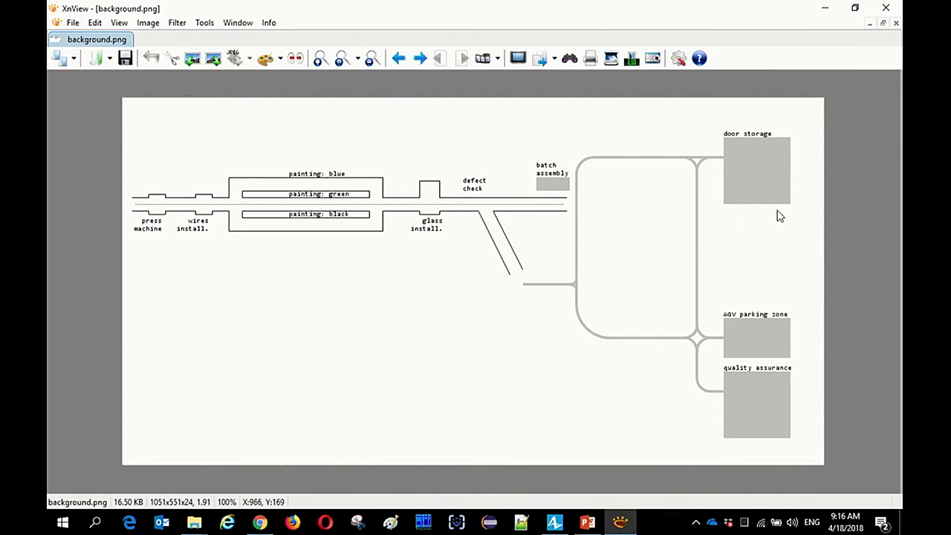
click(886, 8)
drag(399, 91, 247, 89)
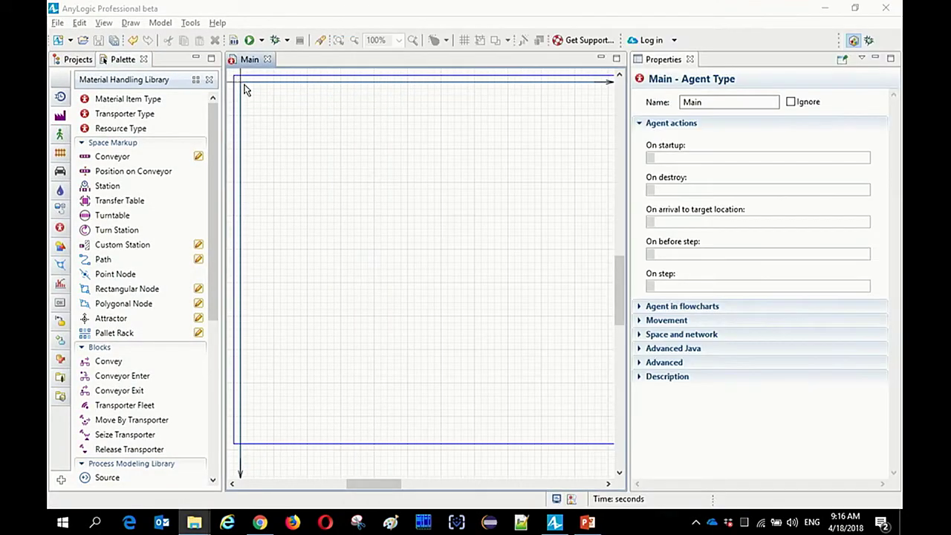
mouse_move(519, 170)
mouse_down()
mouse_move(512, 214)
mouse_move(356, 152)
mouse_move(323, 151)
mouse_move(255, 193)
mouse_move(365, 190)
mouse_up()
scroll(498, 245, down, 1)
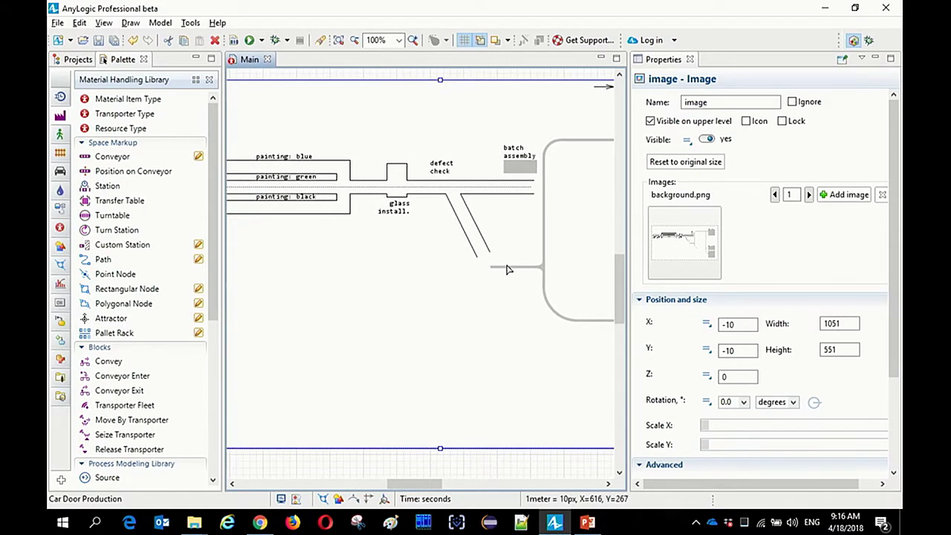
Step: Set the background image's Z coordinate to -1 and lock the image
click(724, 381)
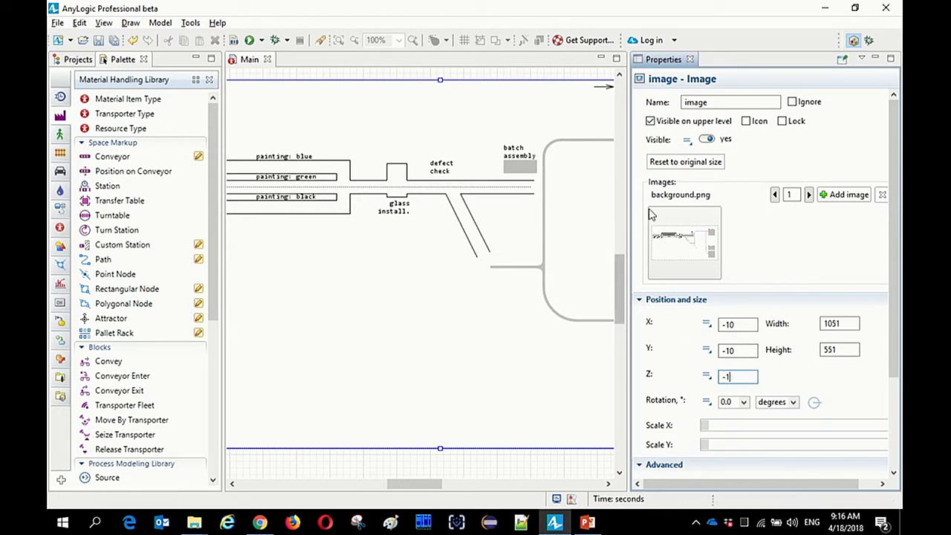
click(797, 122)
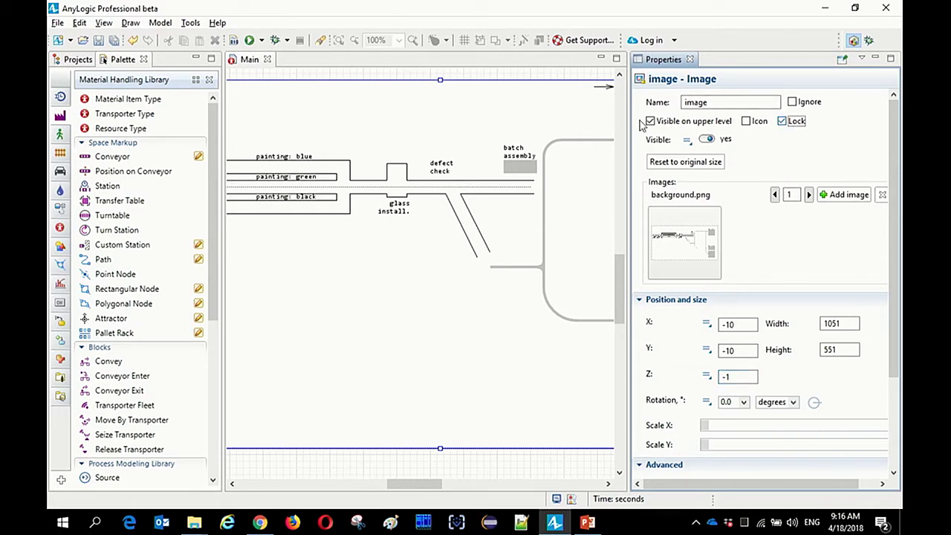
Step: Draw a straight conveyor along the dotted centre line, from before the press machine to the line's end at batch assembly
drag(236, 166, 419, 210)
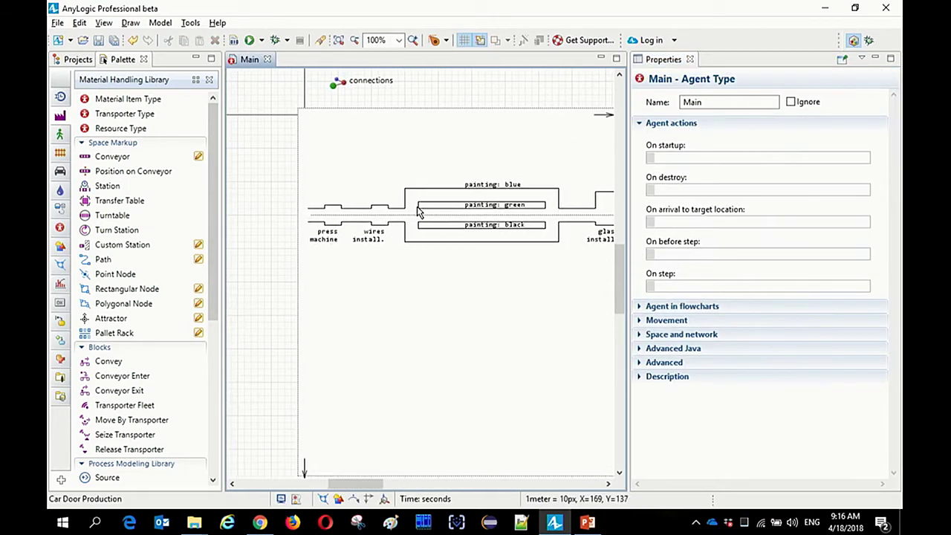
drag(496, 227, 431, 233)
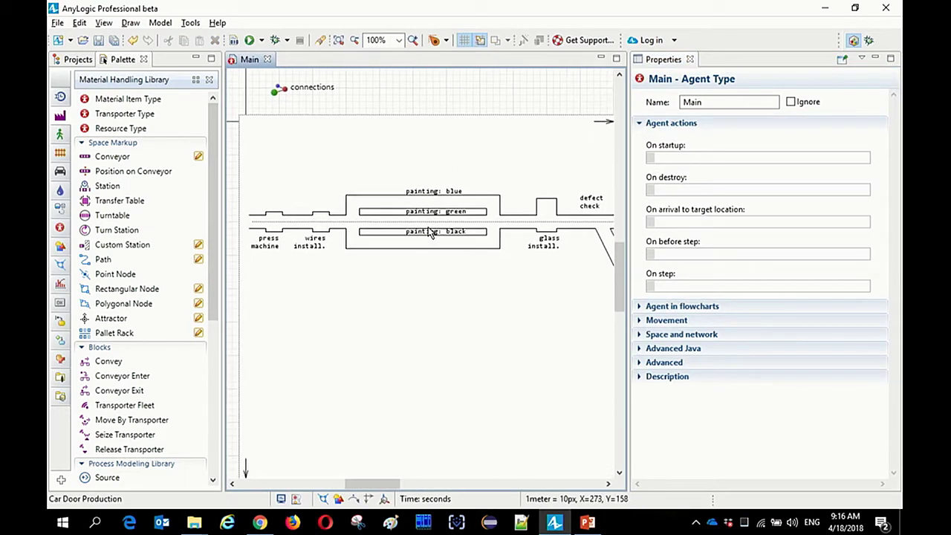
double_click(94, 158)
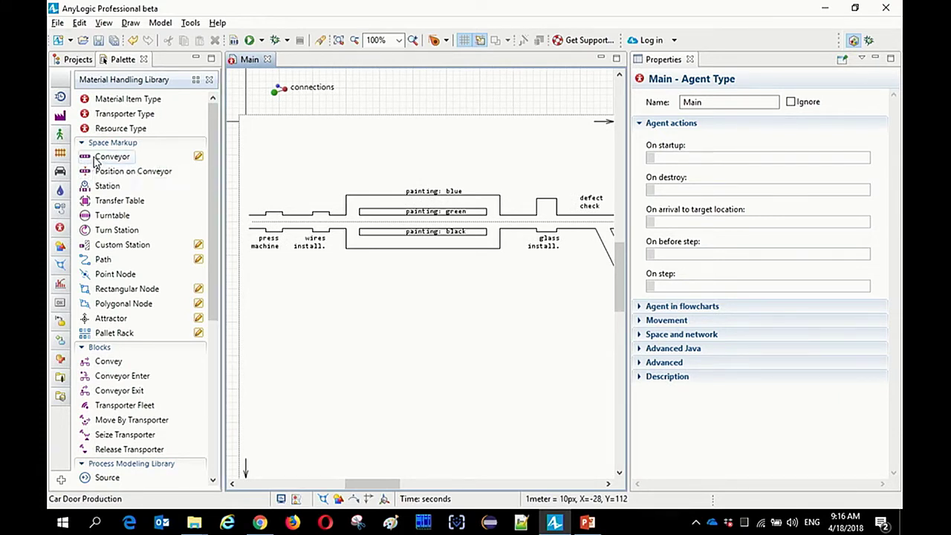
click(252, 222)
double_click(446, 476)
drag(377, 490, 421, 491)
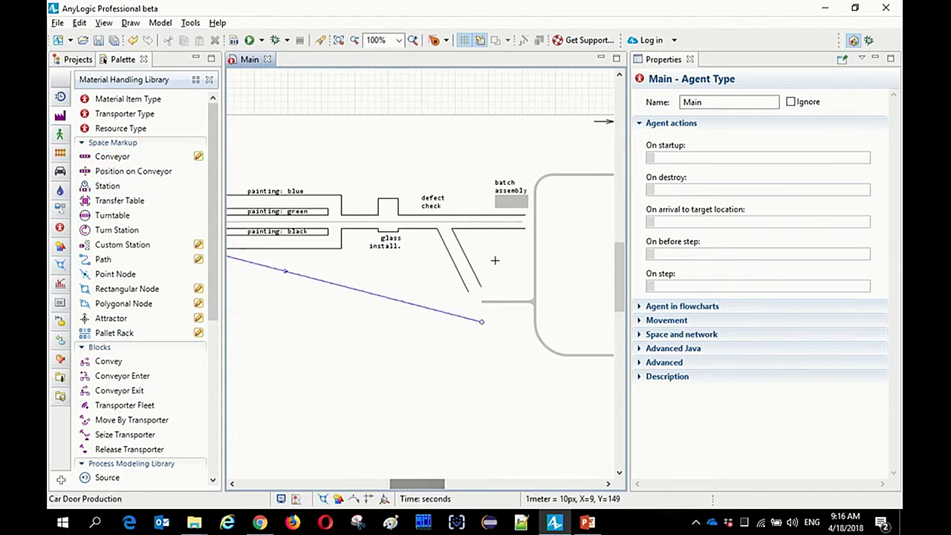
double_click(521, 222)
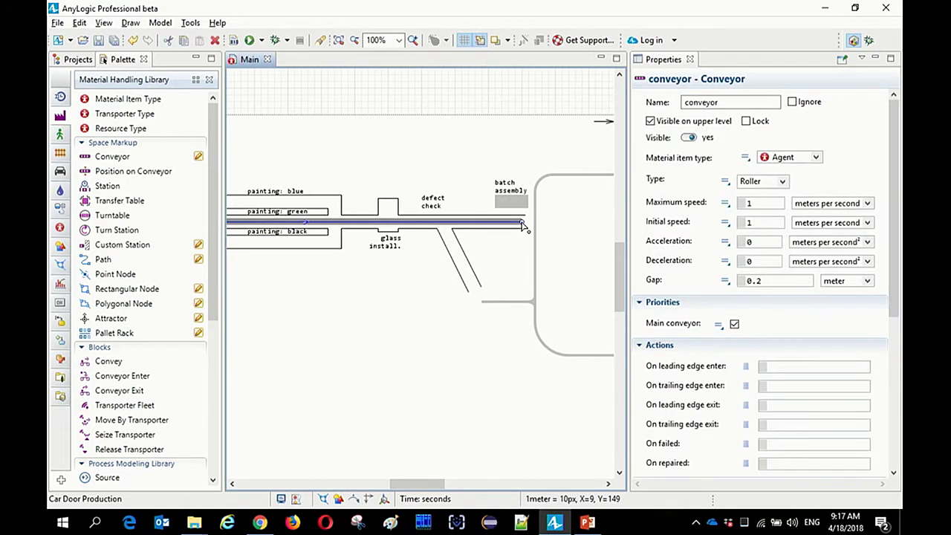
Step: Review the conveyor's type options, keeping Roller, and set its gap to 0.5 meter
drag(423, 484, 379, 488)
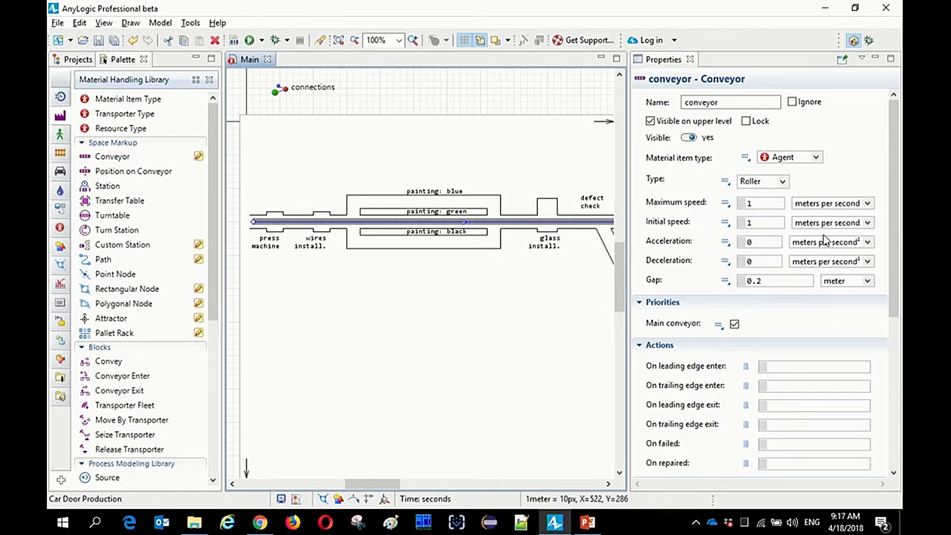
click(782, 181)
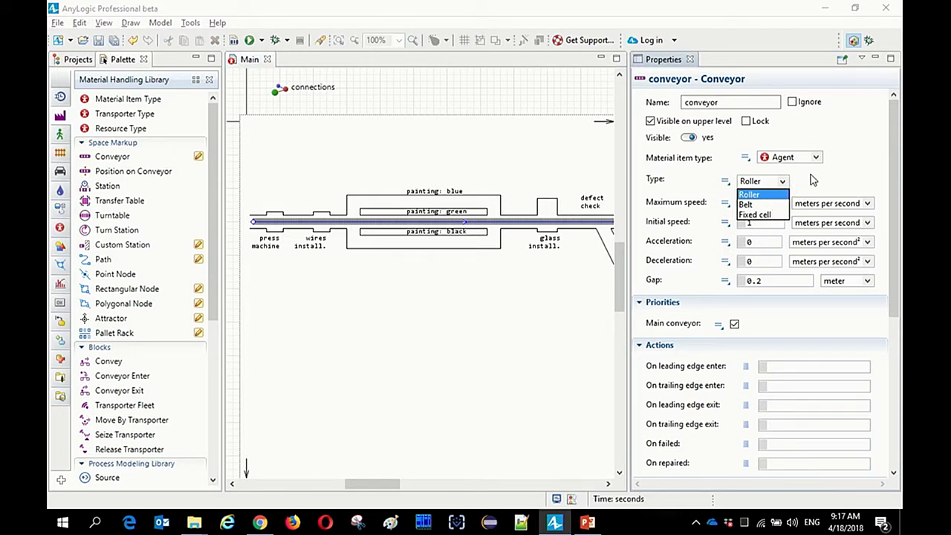
click(883, 179)
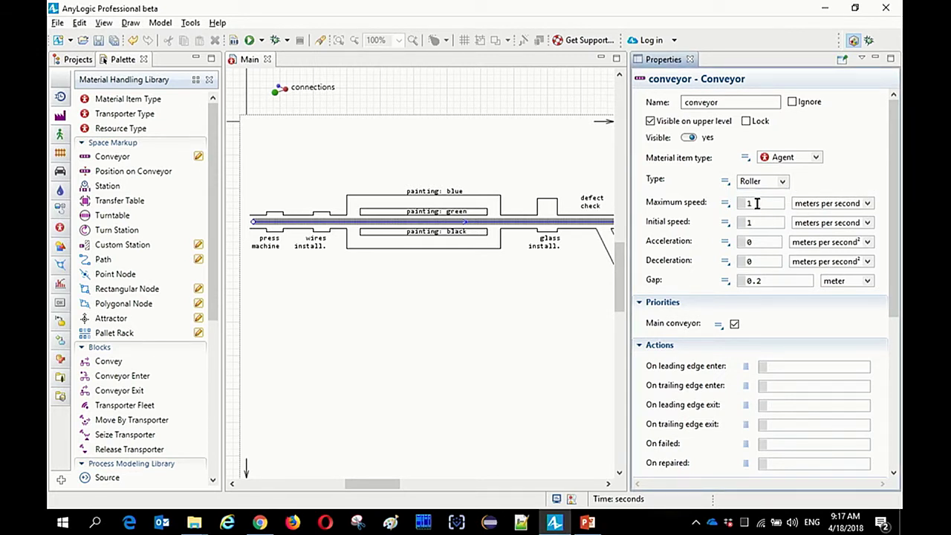
click(759, 281)
key(BackSpace)
text(5)
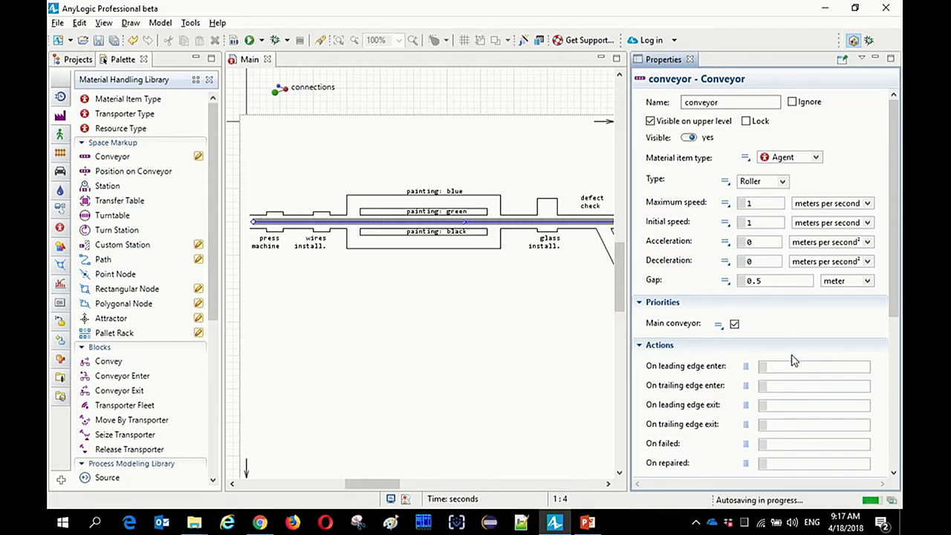
scroll(794, 360, down, 3)
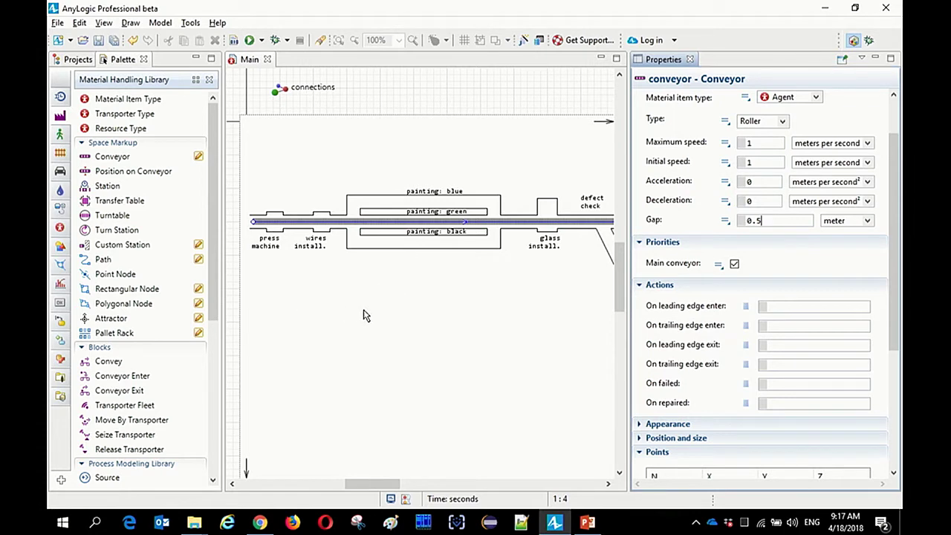
Step: Build a connected flowchart of Source, Queue, Convey and Sink blocks in the empty area below the production line
drag(375, 319, 357, 304)
drag(398, 326, 424, 312)
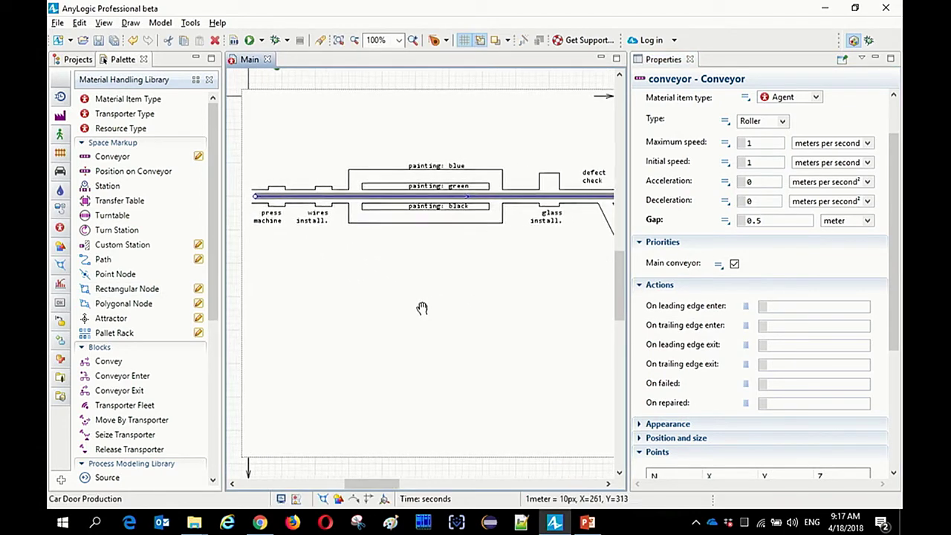
drag(628, 384, 717, 387)
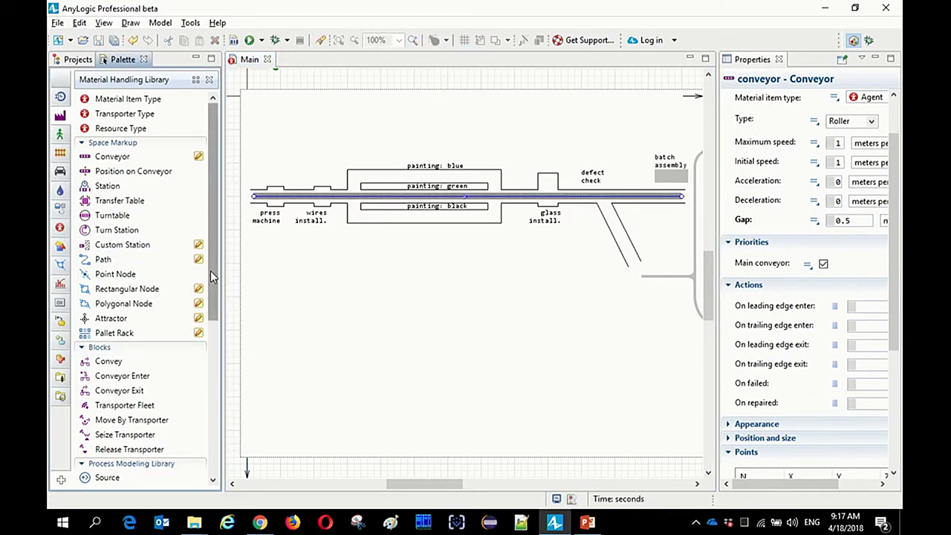
scroll(206, 332, down, 4)
drag(104, 357, 274, 355)
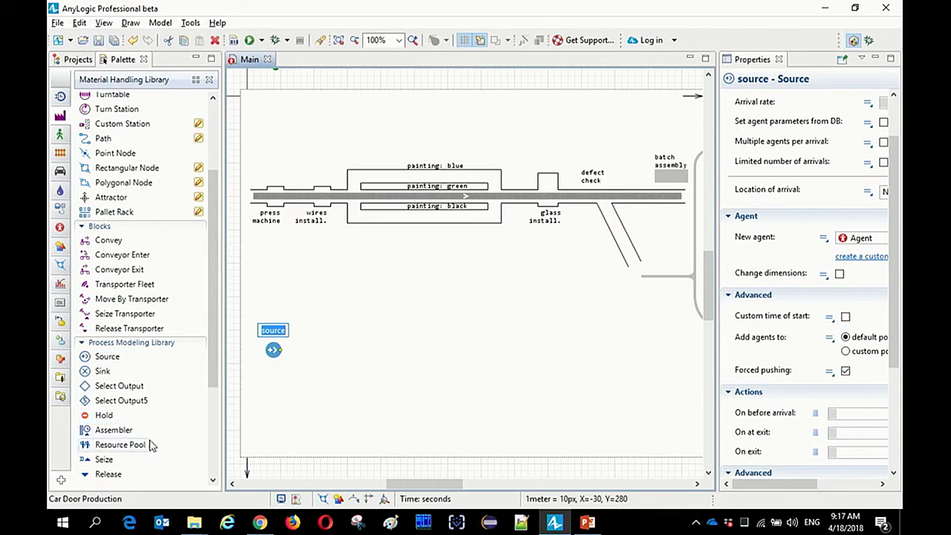
drag(213, 361, 212, 407)
drag(106, 463, 313, 350)
drag(99, 161, 357, 358)
drag(78, 289, 410, 360)
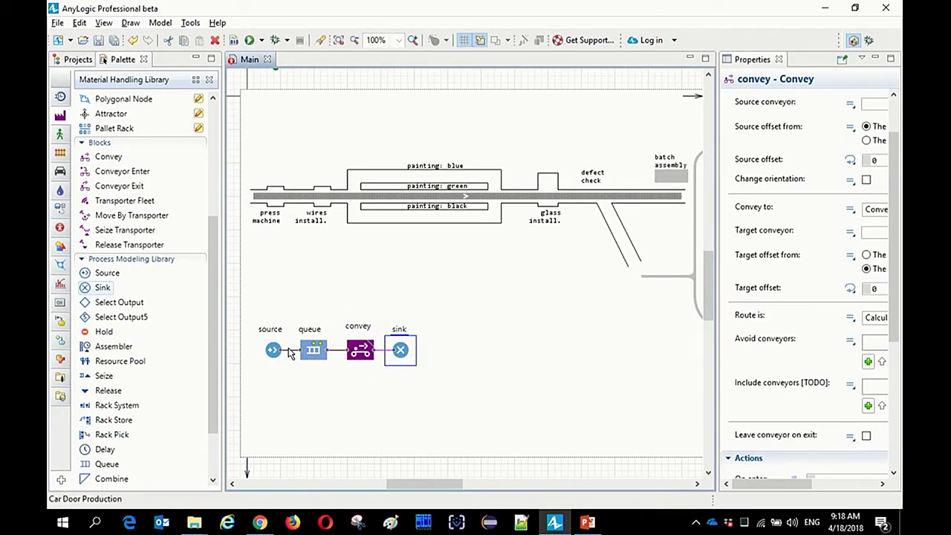
Step: Enable maximum capacity for the queue block
click(313, 350)
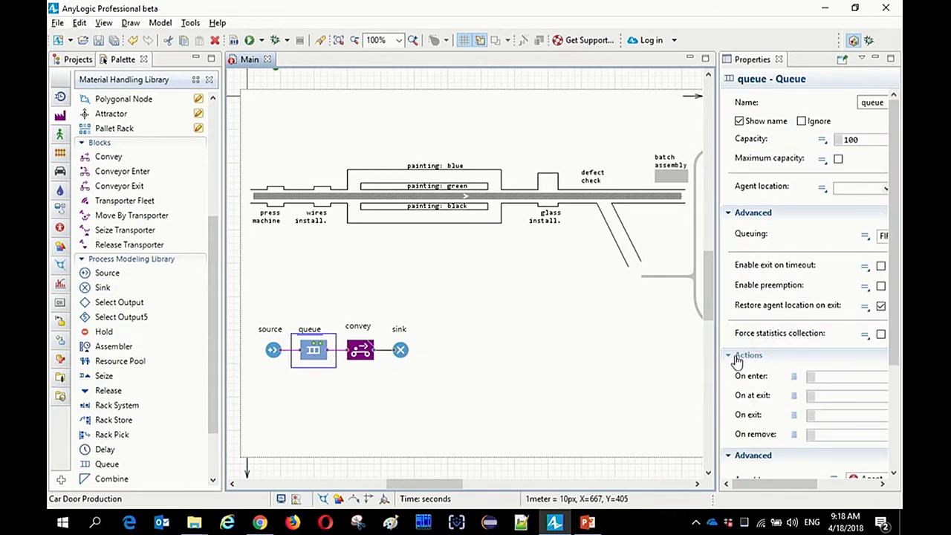
drag(714, 346, 653, 350)
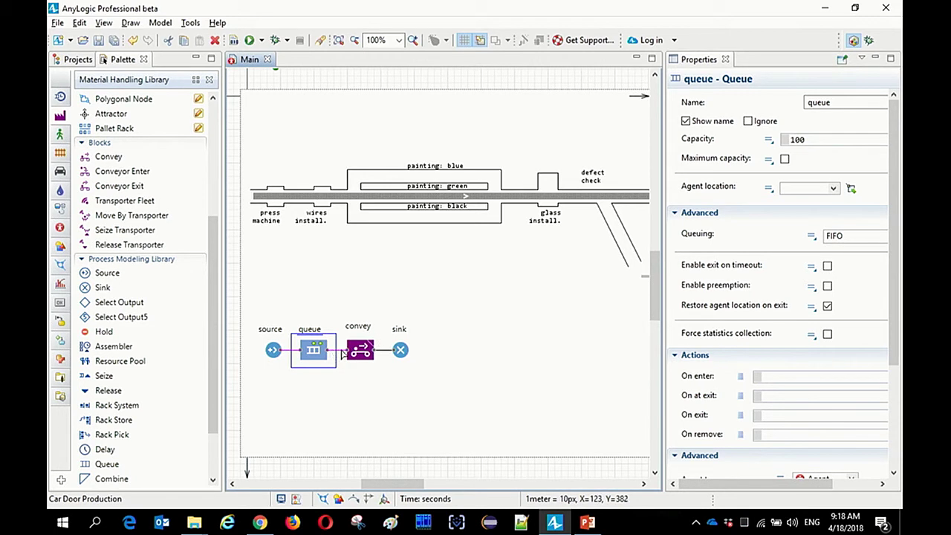
click(784, 161)
click(785, 160)
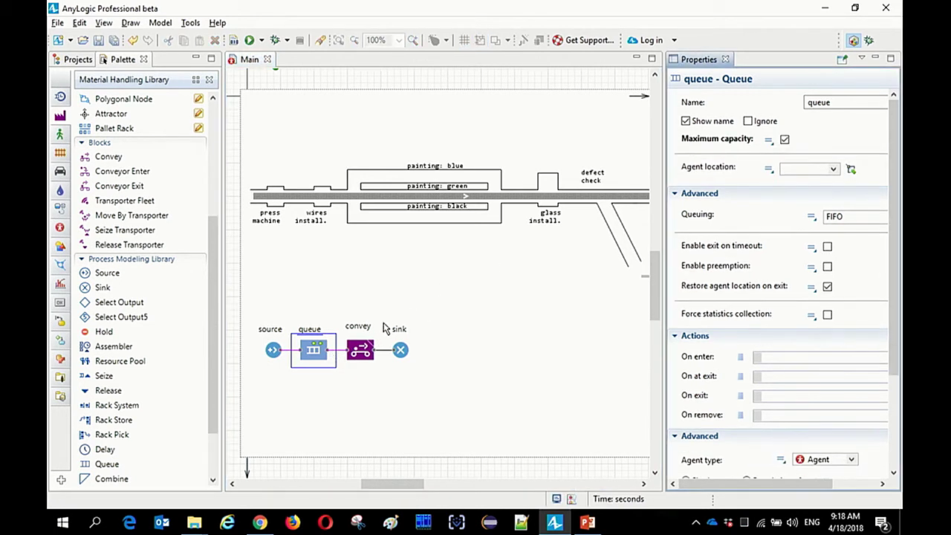
Step: Assign the drawn conveyor as both the source and the target conveyor of the convey block
click(365, 354)
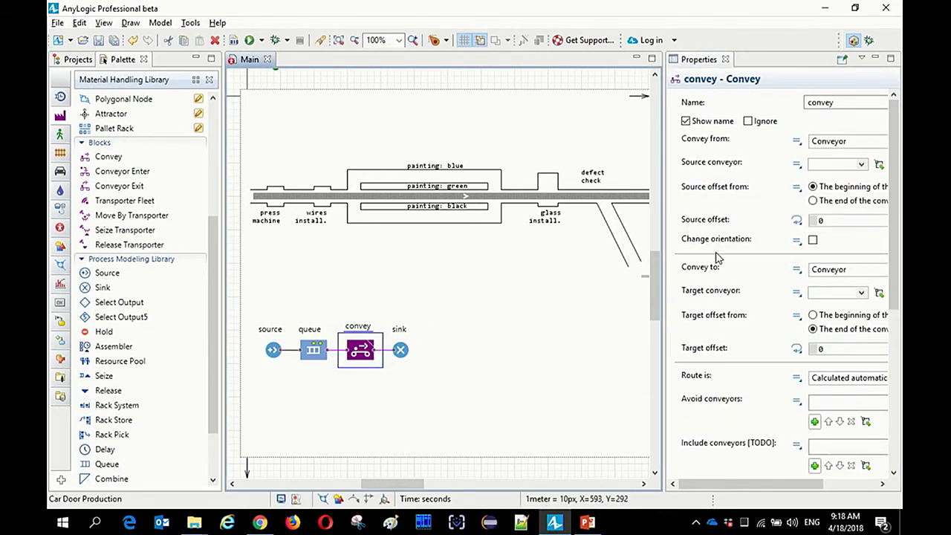
drag(663, 244, 589, 253)
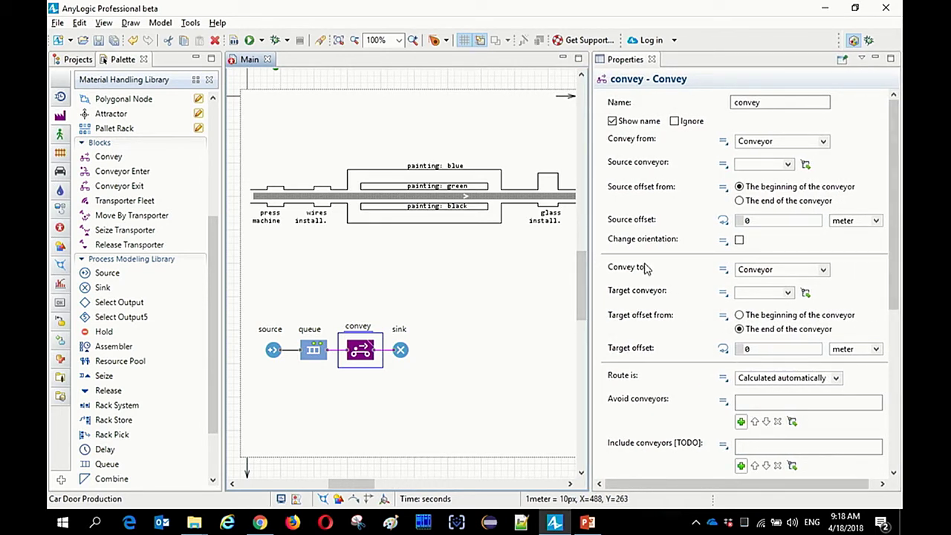
mouse_move(678, 238)
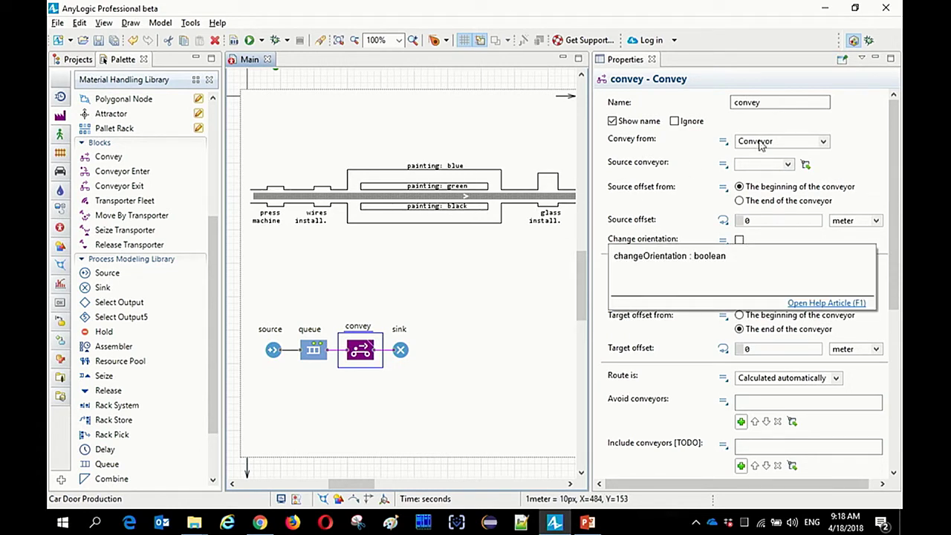
click(806, 164)
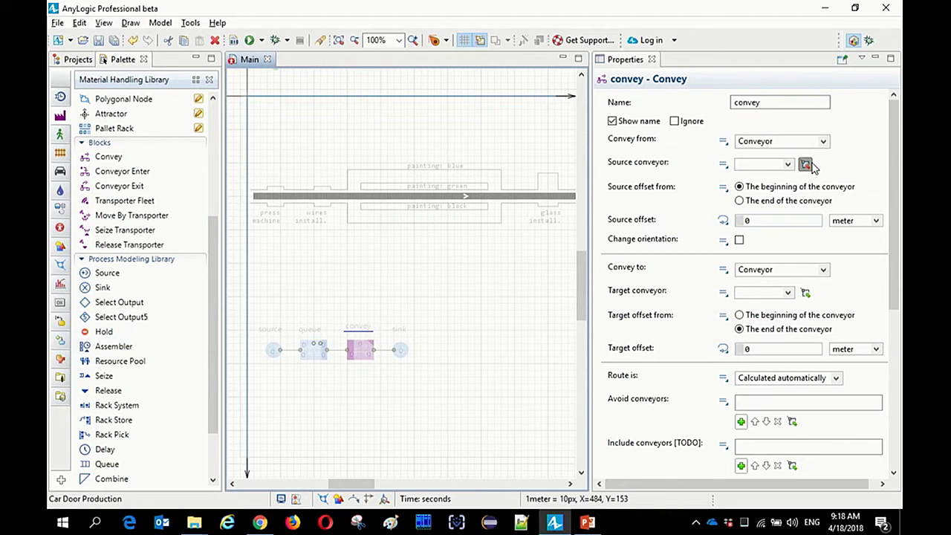
click(290, 196)
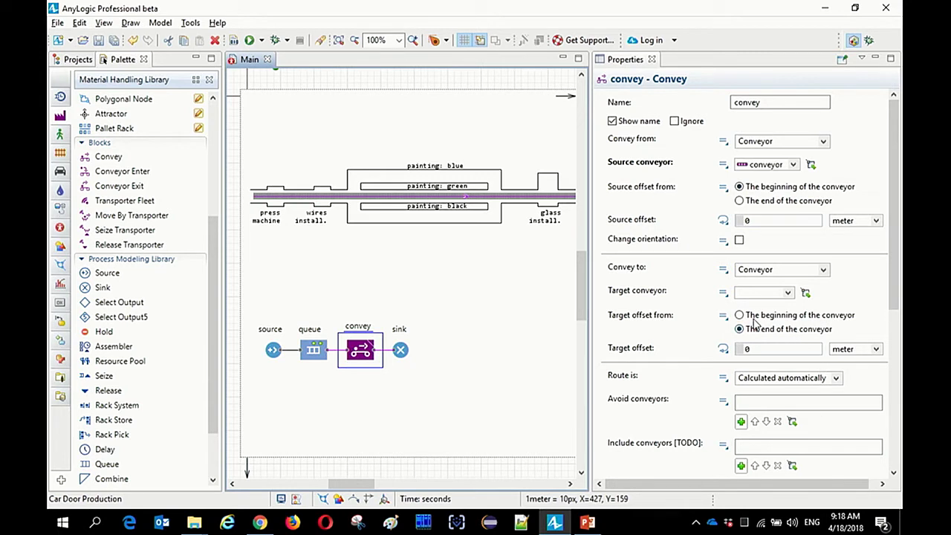
click(806, 294)
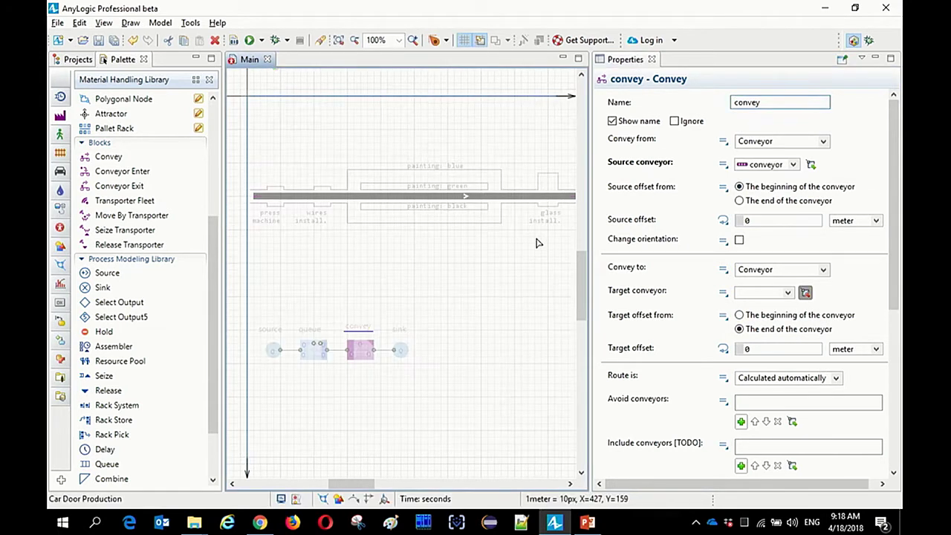
click(548, 199)
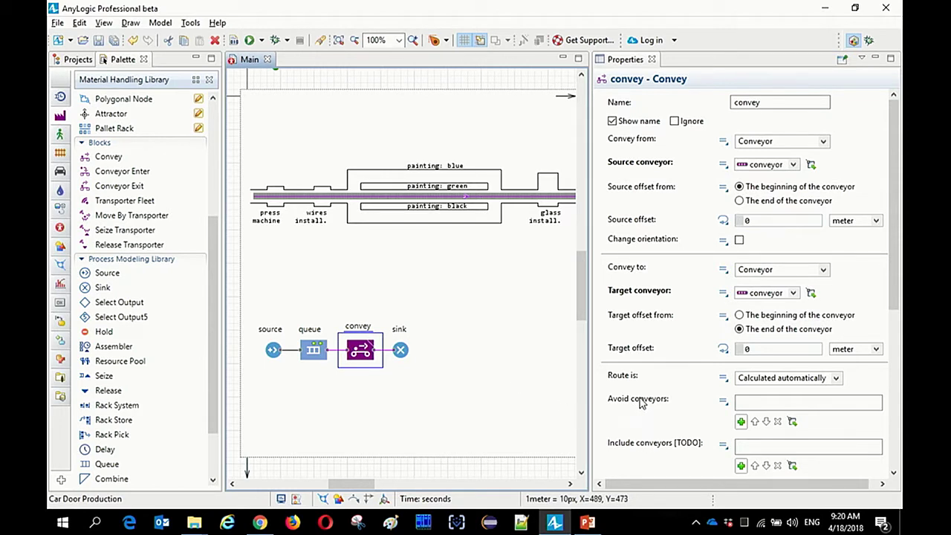
click(640, 402)
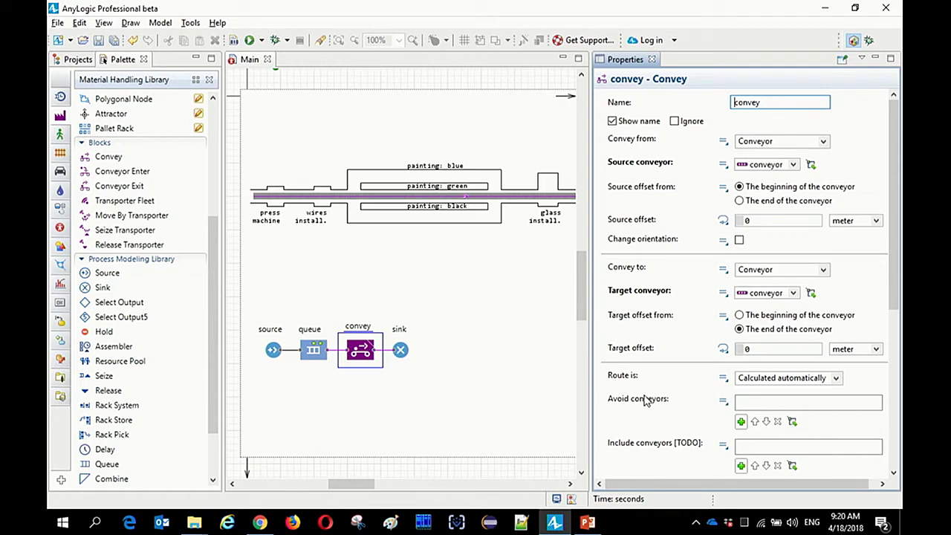
scroll(630, 407, down, 8)
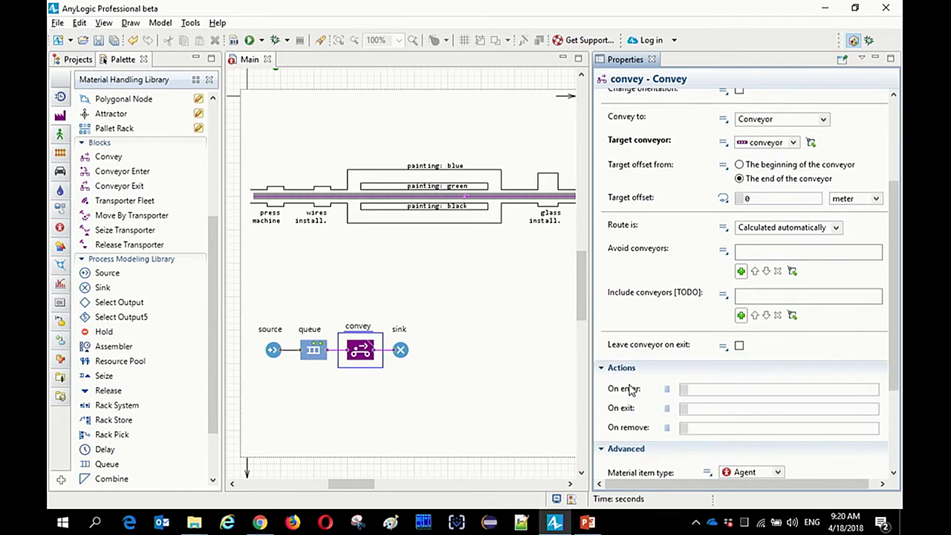
scroll(637, 391, up, 5)
scroll(641, 391, down, 3)
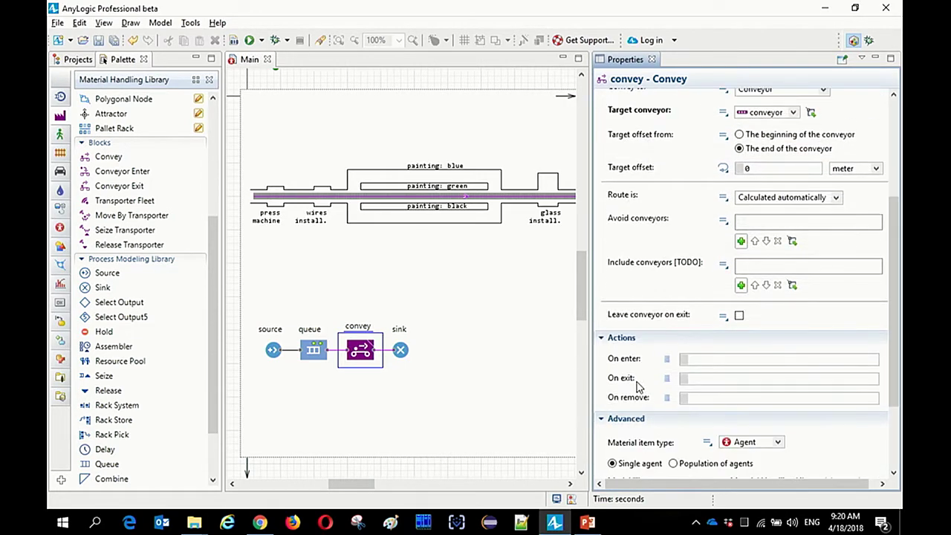
scroll(667, 372, up, 6)
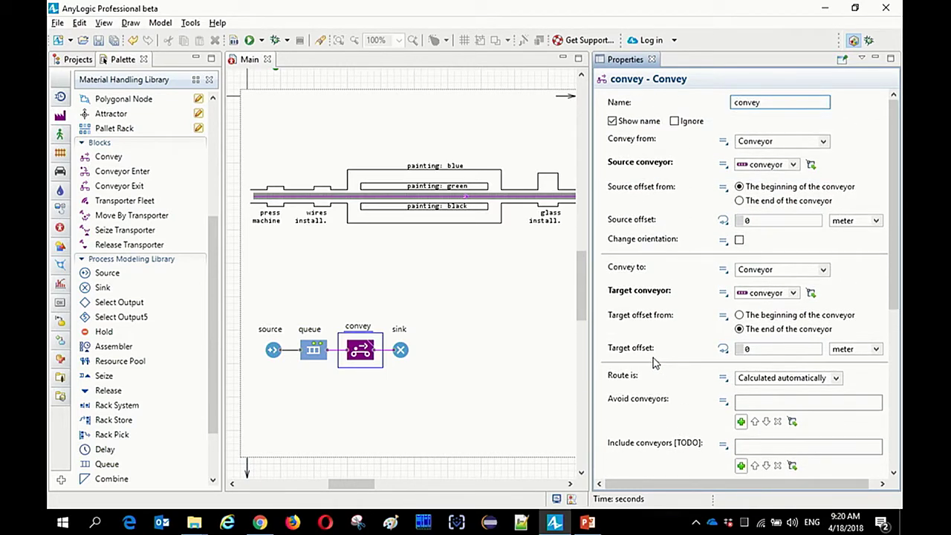
Step: Add a 3D window below the layout frame, aligned with the vertical axis, and enlarge it to about 1000 by 520
drag(397, 371, 354, 145)
drag(589, 319, 791, 320)
drag(430, 325, 505, 284)
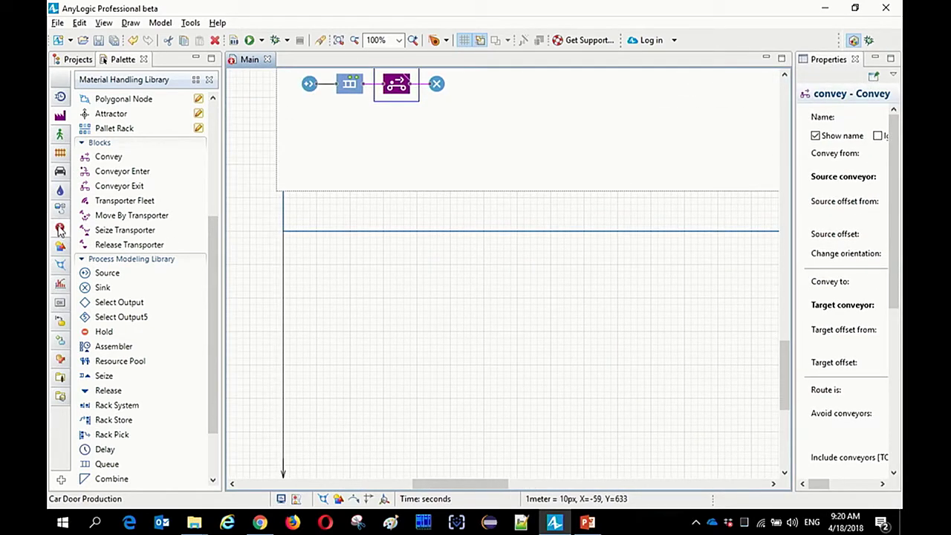
click(60, 227)
click(59, 247)
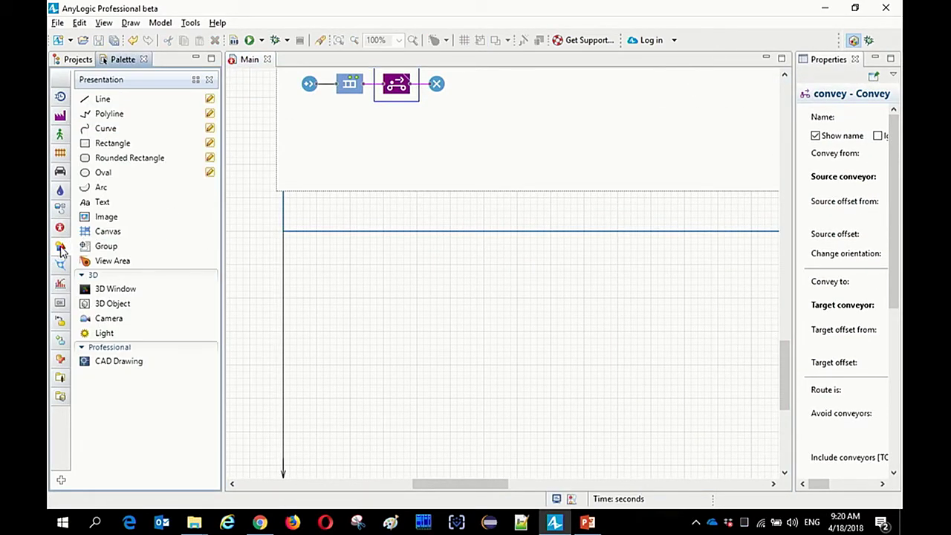
drag(93, 289, 283, 233)
drag(569, 334, 488, 237)
scroll(520, 254, down, 2)
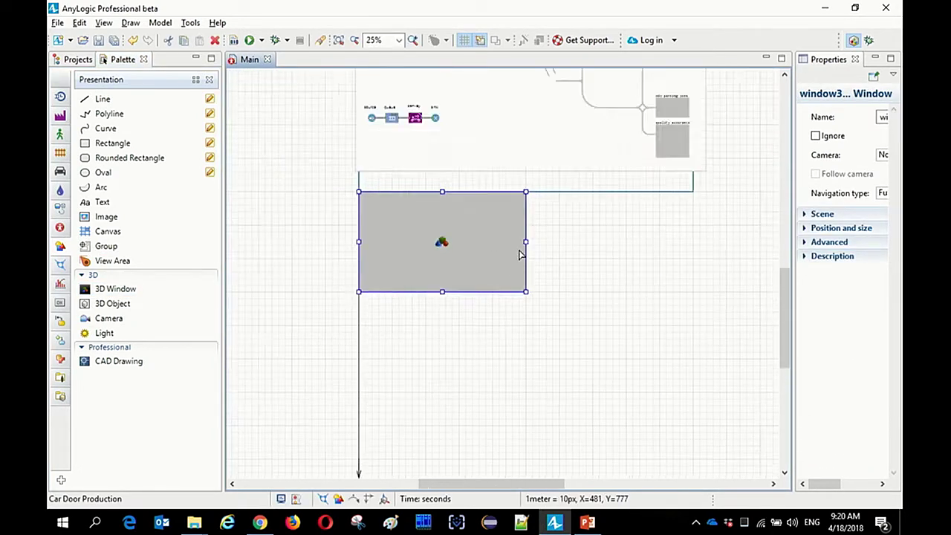
drag(522, 271, 602, 307)
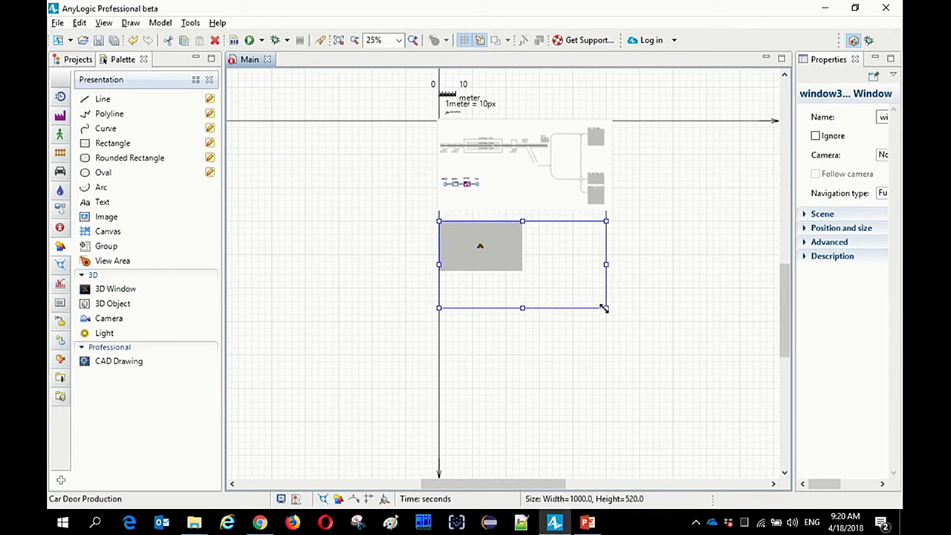
click(647, 223)
scroll(527, 246, up, 2)
scroll(393, 178, up, 2)
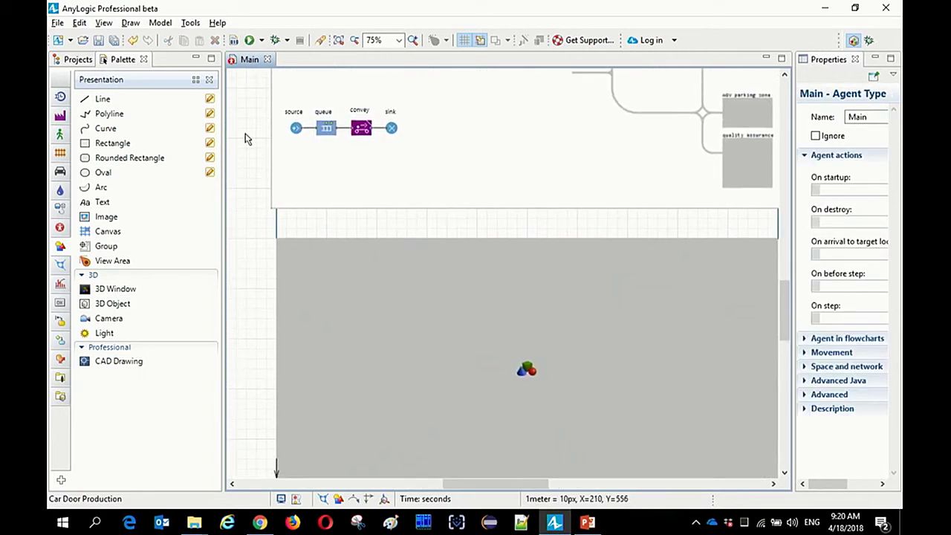
Step: Launch the Car Door Production simulation, maximize its window and start the model run
click(262, 41)
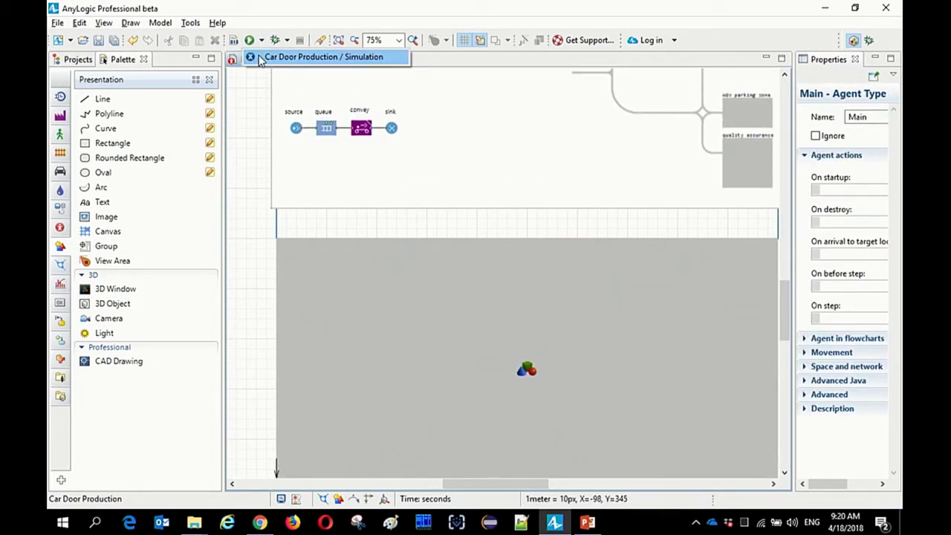
click(260, 59)
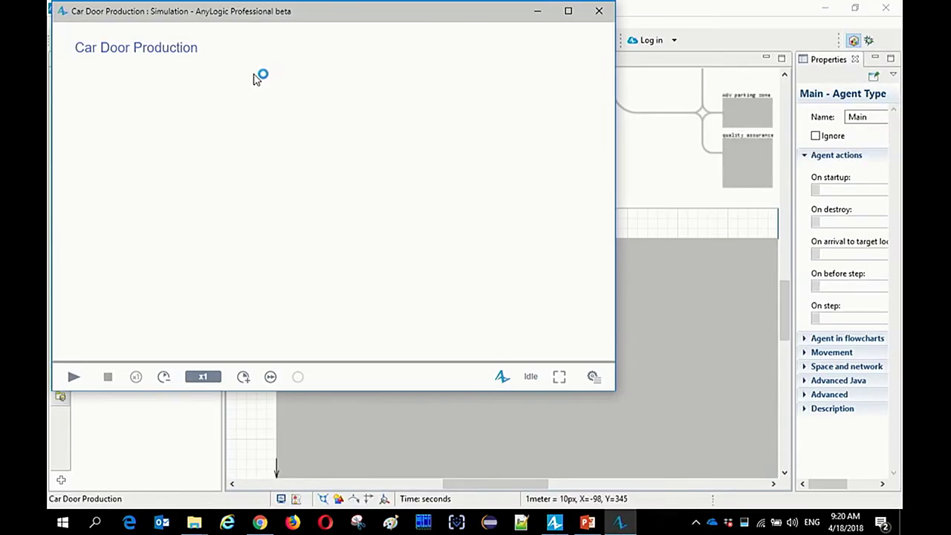
double_click(311, 12)
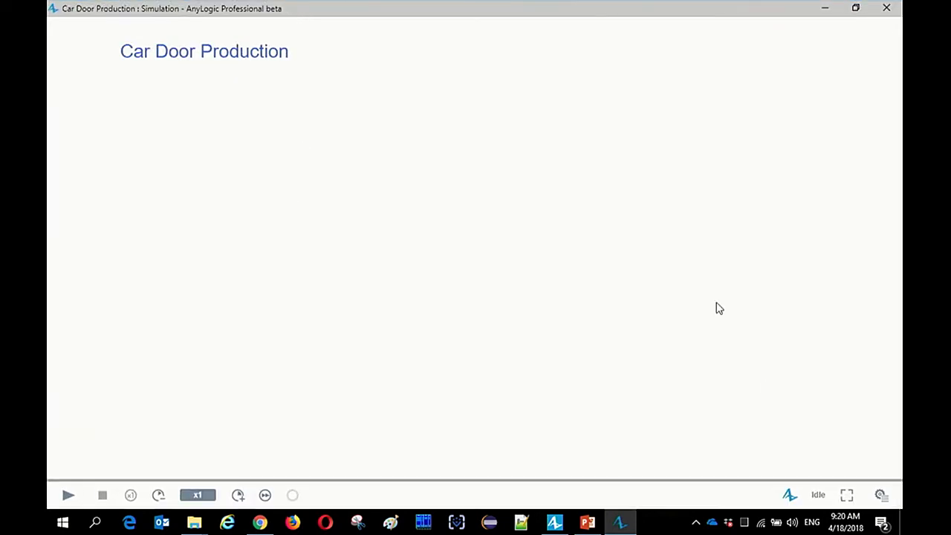
click(71, 495)
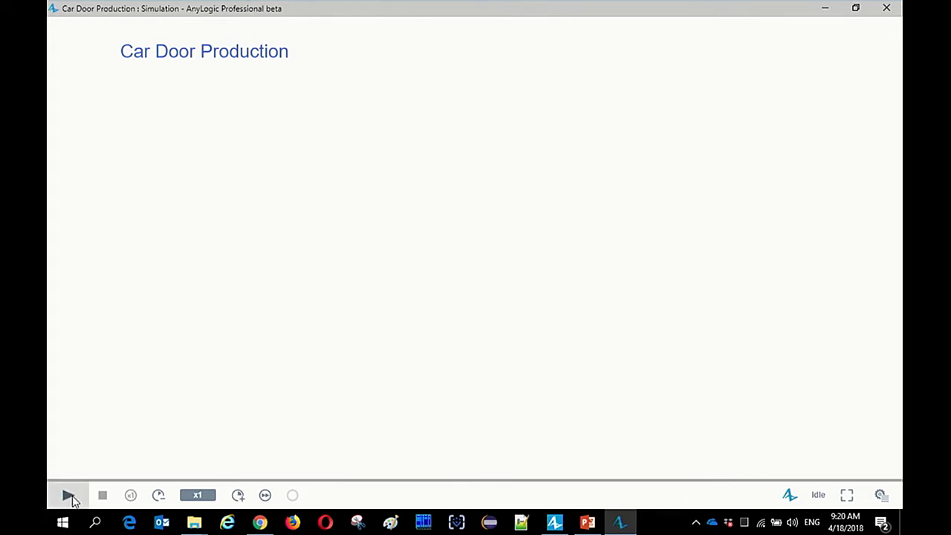
click(70, 496)
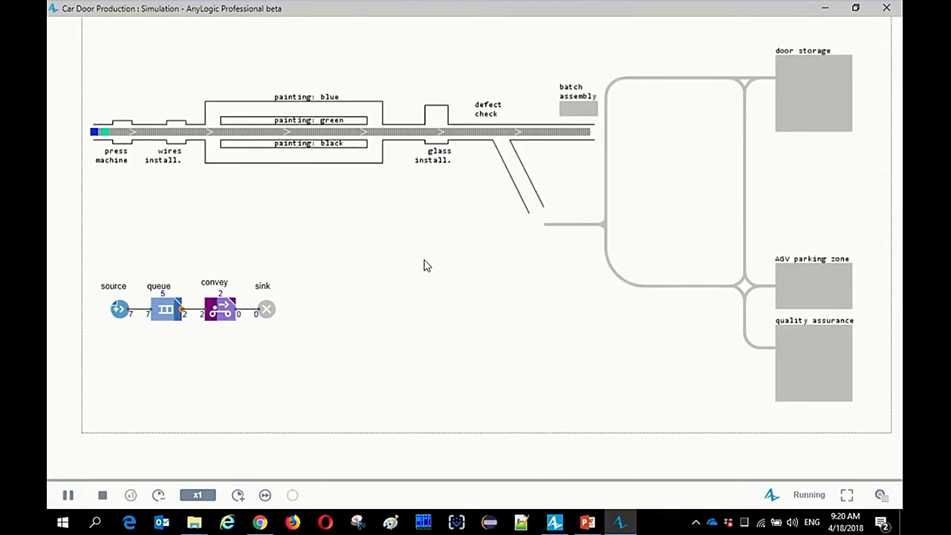
Step: Show the whole conveyor in the running model's 3D window and raise the simulation speed to x5
drag(473, 322, 458, 295)
scroll(354, 258, down, 8)
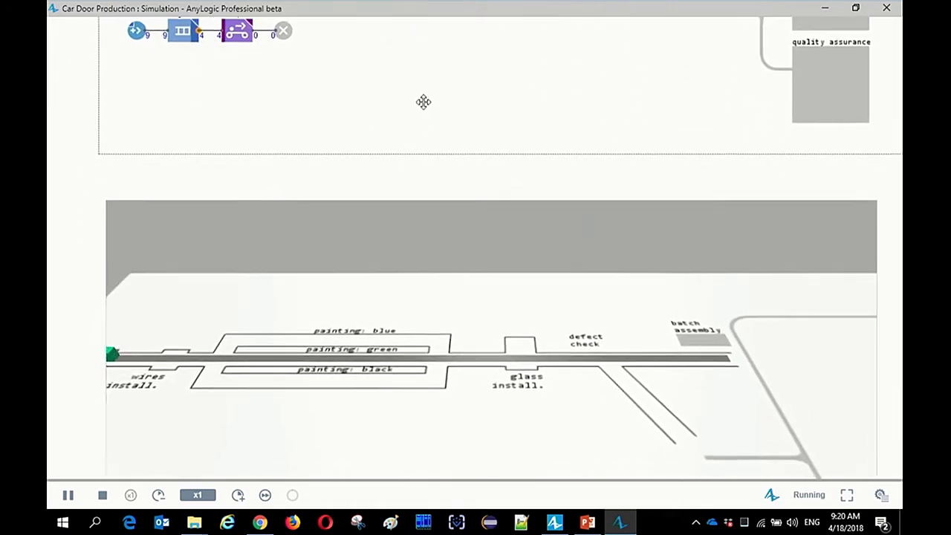
scroll(424, 101, down, 2)
drag(251, 388, 438, 363)
drag(642, 267, 463, 109)
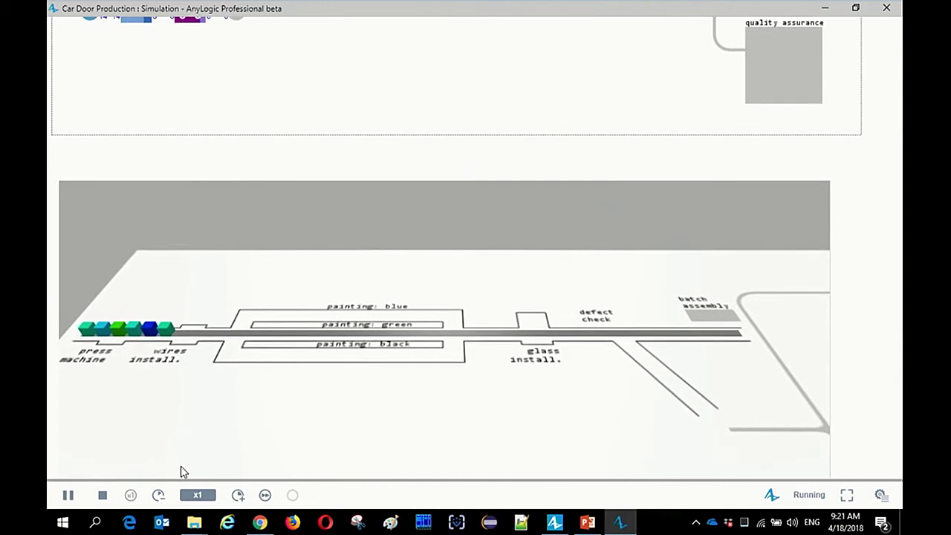
click(238, 495)
click(238, 495)
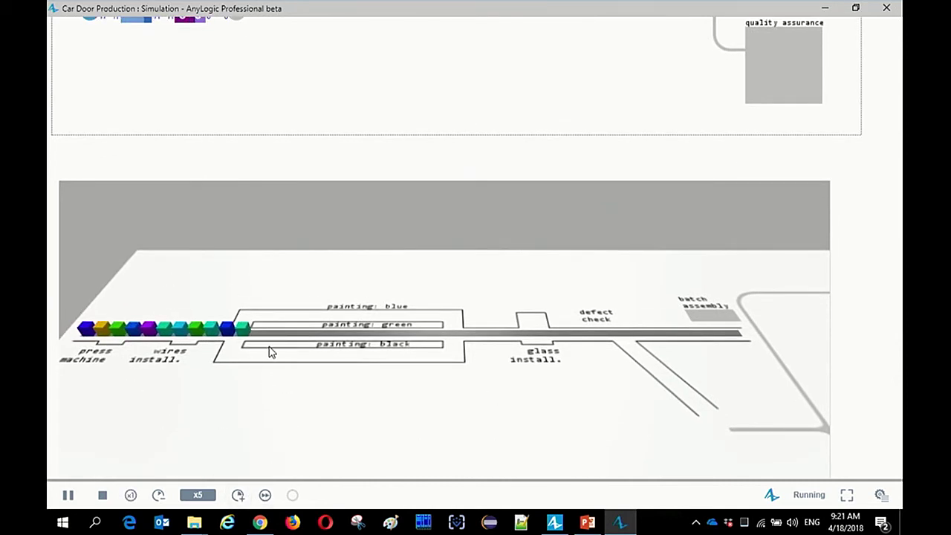
Step: Examine the items moving along the conveyor in both the 2D and 3D views, and close the simulation
drag(594, 379, 572, 346)
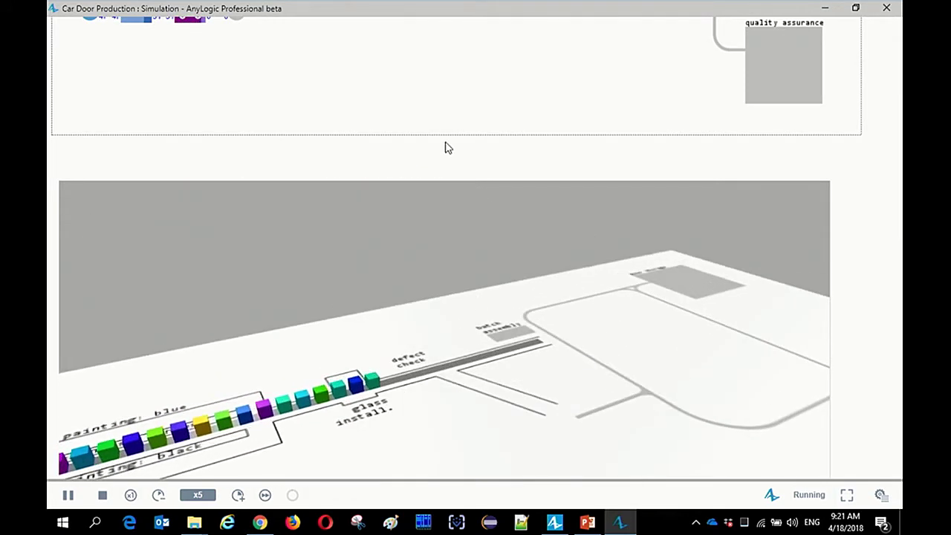
drag(556, 110, 584, 376)
drag(454, 160, 433, 208)
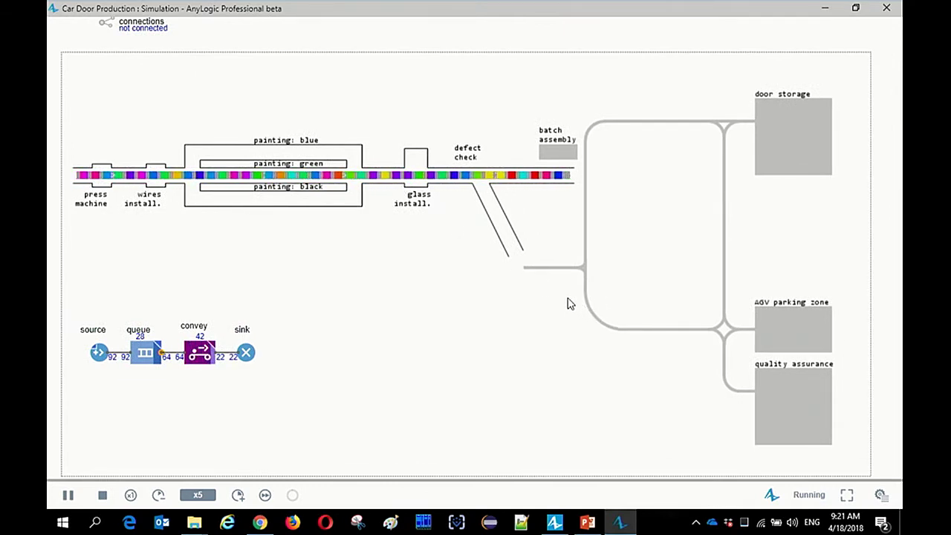
drag(478, 344, 441, 214)
drag(446, 276, 438, 163)
drag(303, 116, 335, 143)
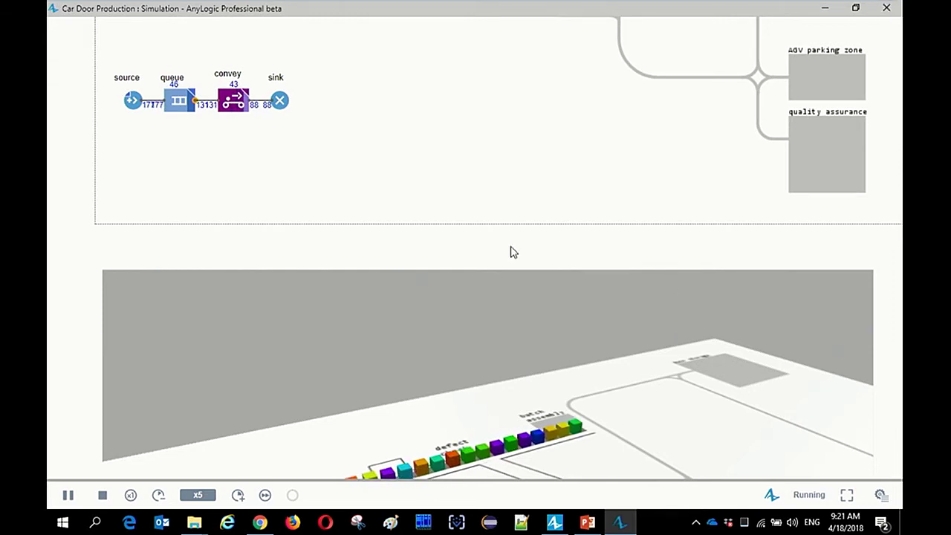
drag(512, 236, 515, 127)
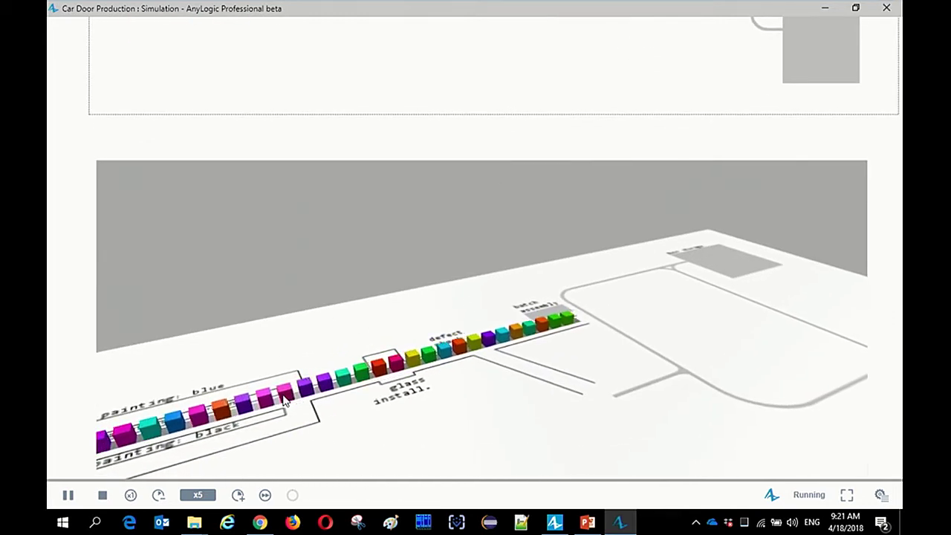
click(886, 8)
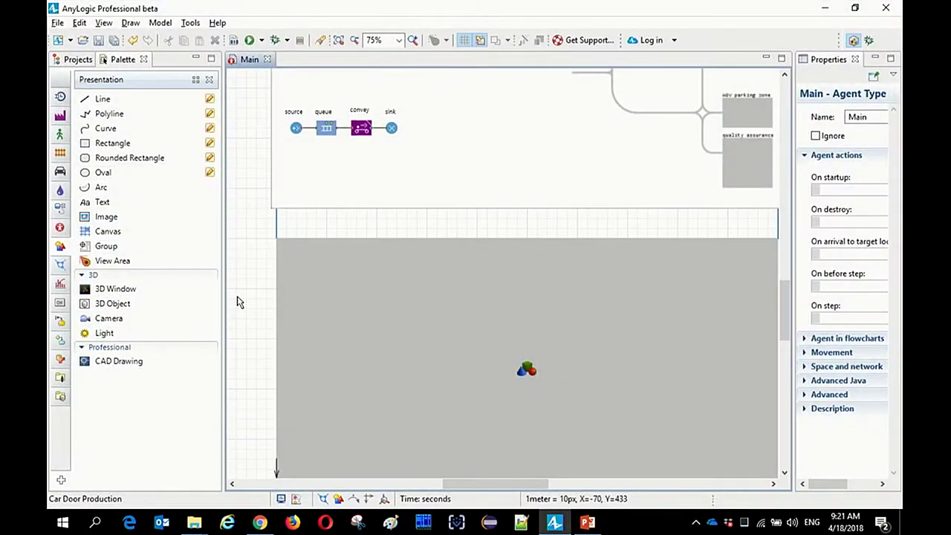
Step: Create a custom agent type named Door from scratch for the agents generated by the source block
click(67, 59)
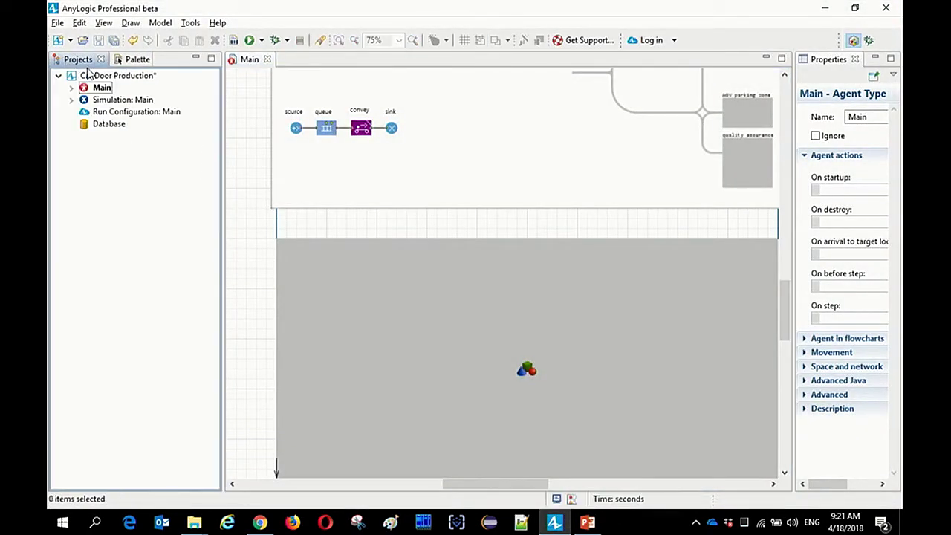
click(295, 128)
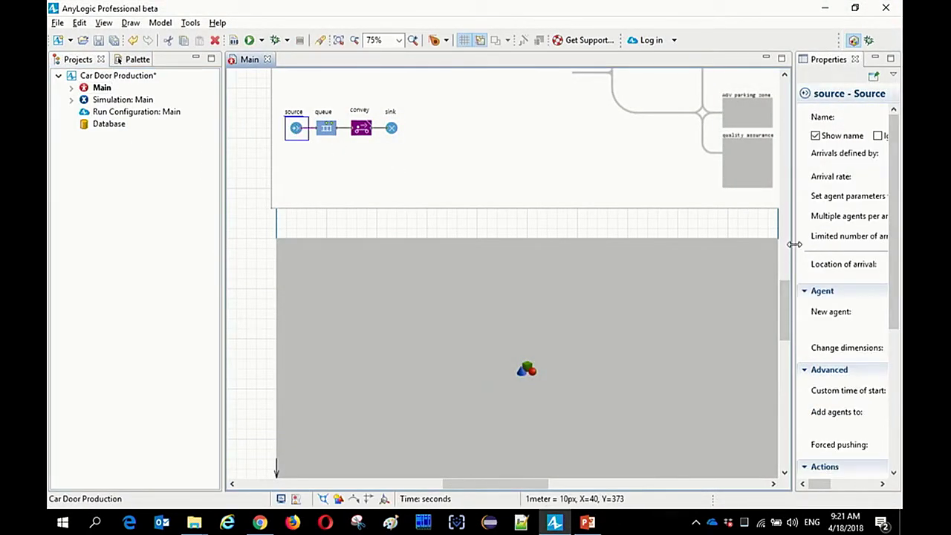
drag(794, 244, 627, 245)
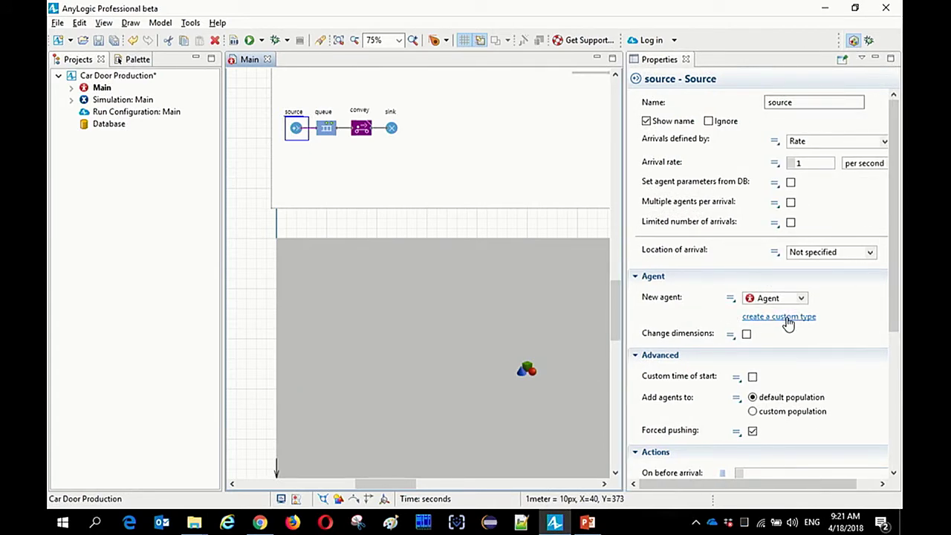
click(787, 320)
text(Door)
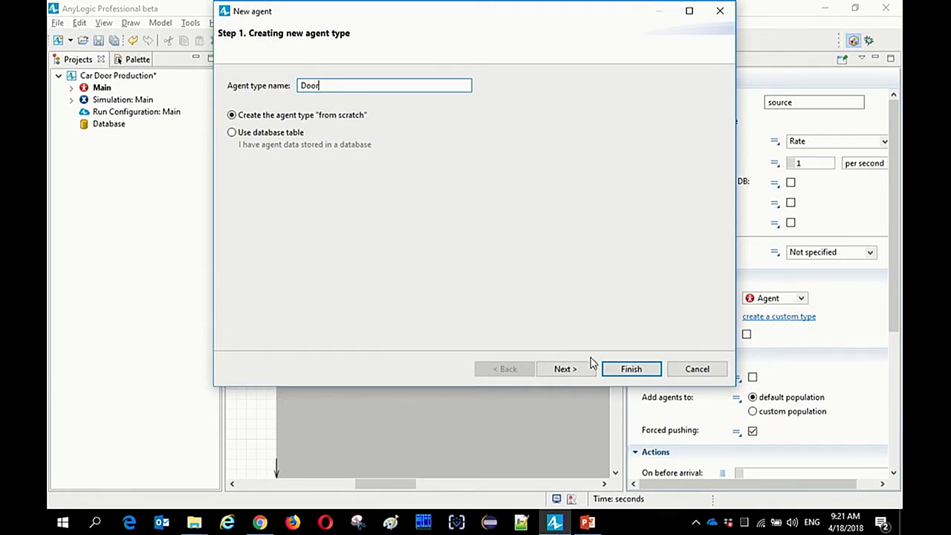
click(629, 368)
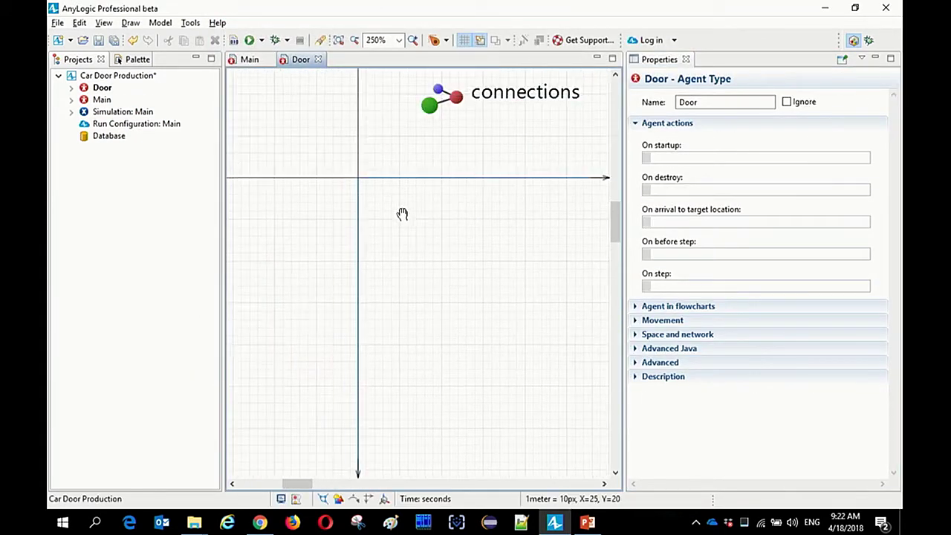
Step: Draw a closed five-point polyline as a door outline with one cut corner around the Door origin, starting at X -20, Y 25
scroll(408, 233, down, 1)
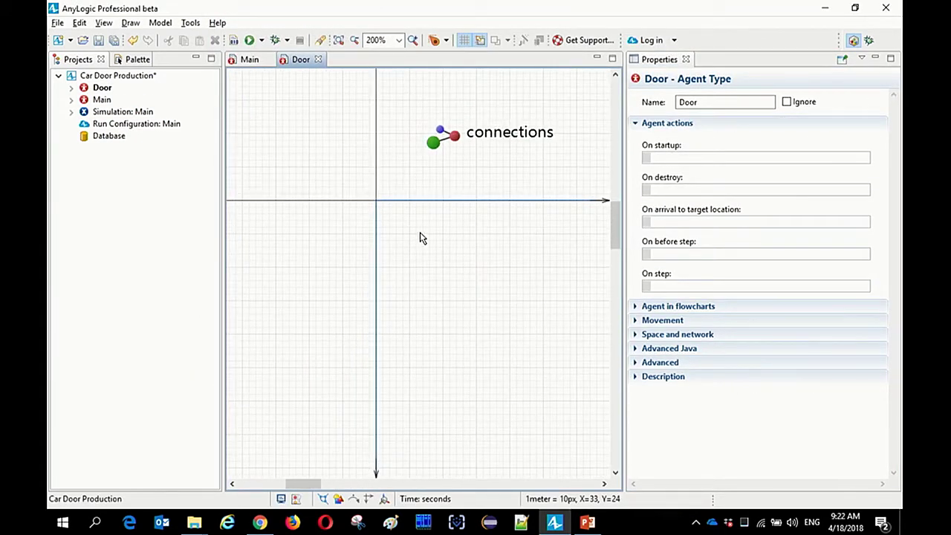
click(136, 60)
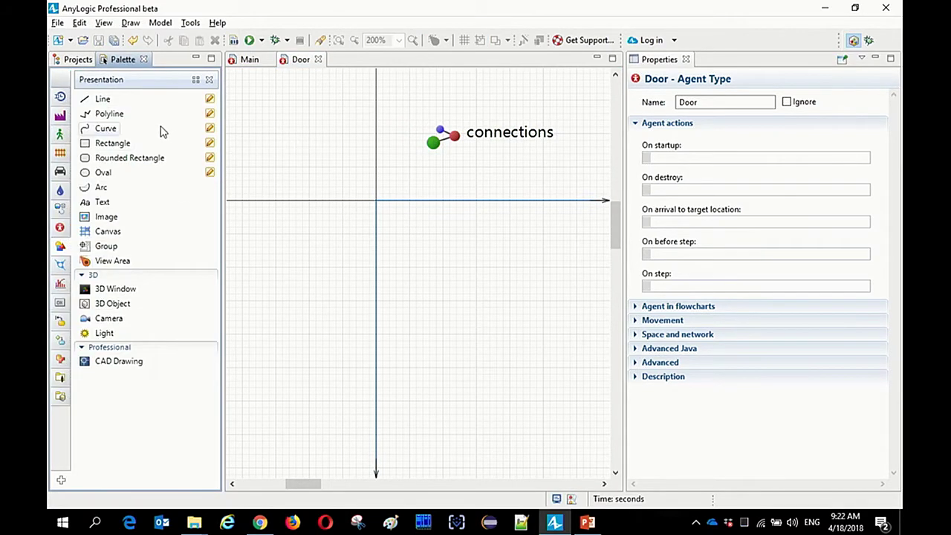
double_click(104, 115)
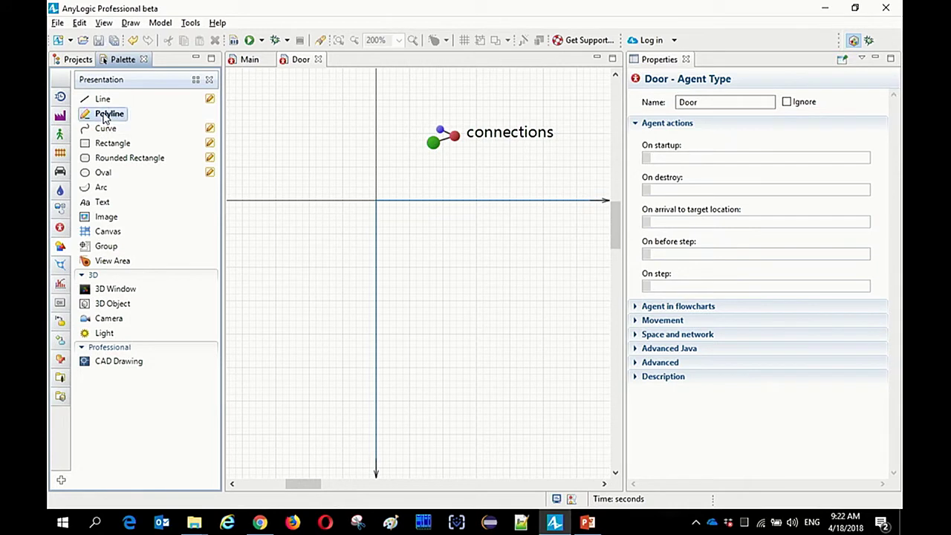
click(349, 233)
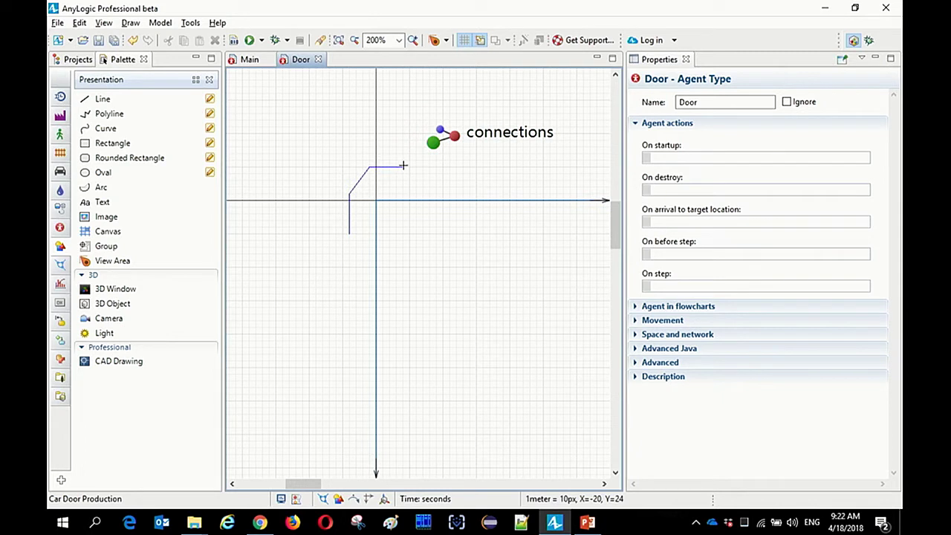
double_click(401, 234)
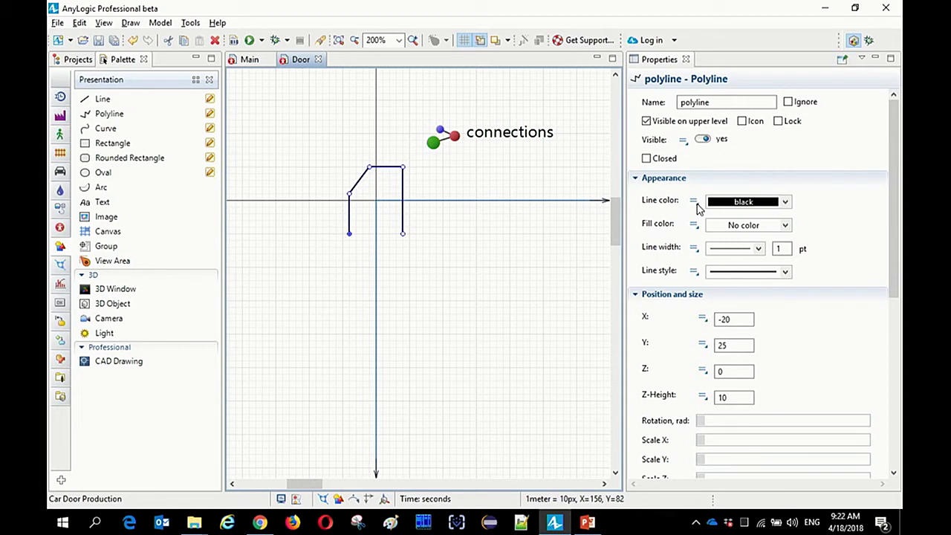
click(646, 158)
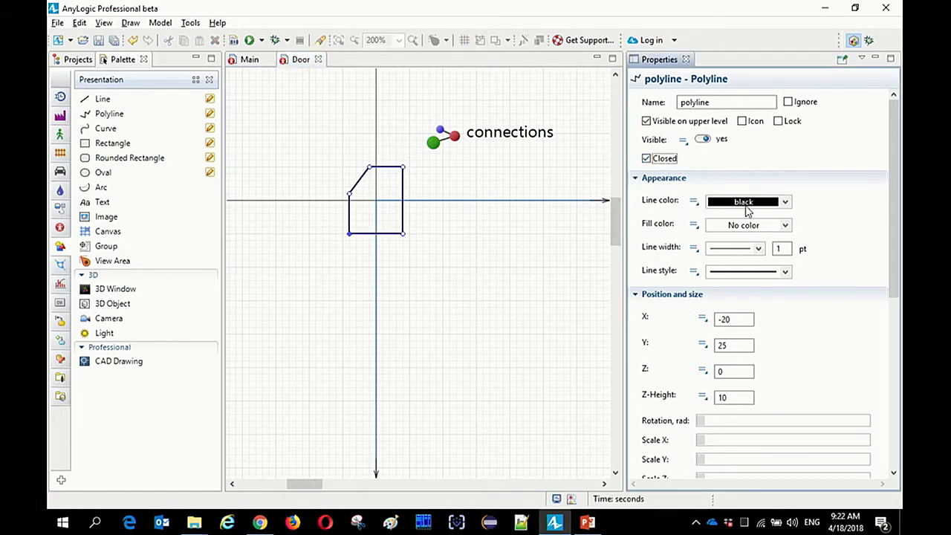
Step: Set the door outline's line width to 4 pt
click(777, 272)
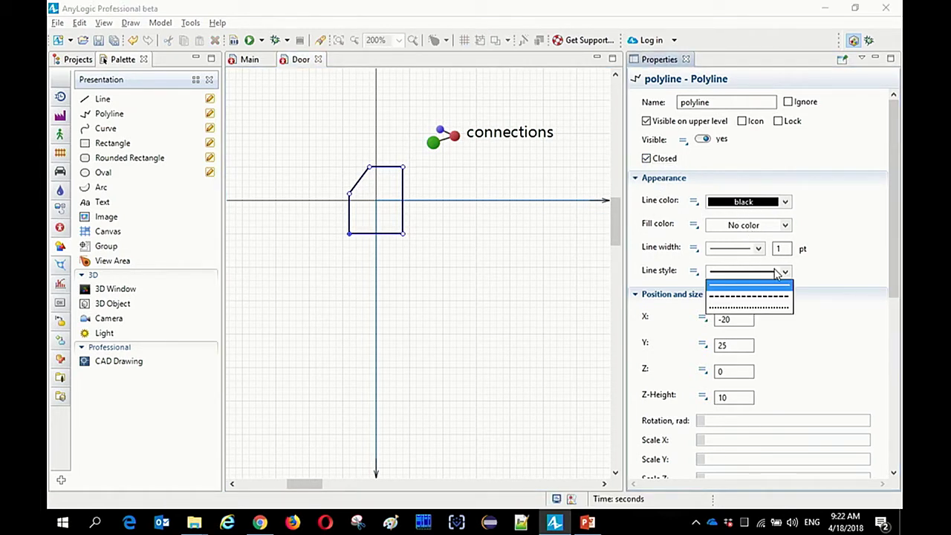
click(749, 251)
click(750, 298)
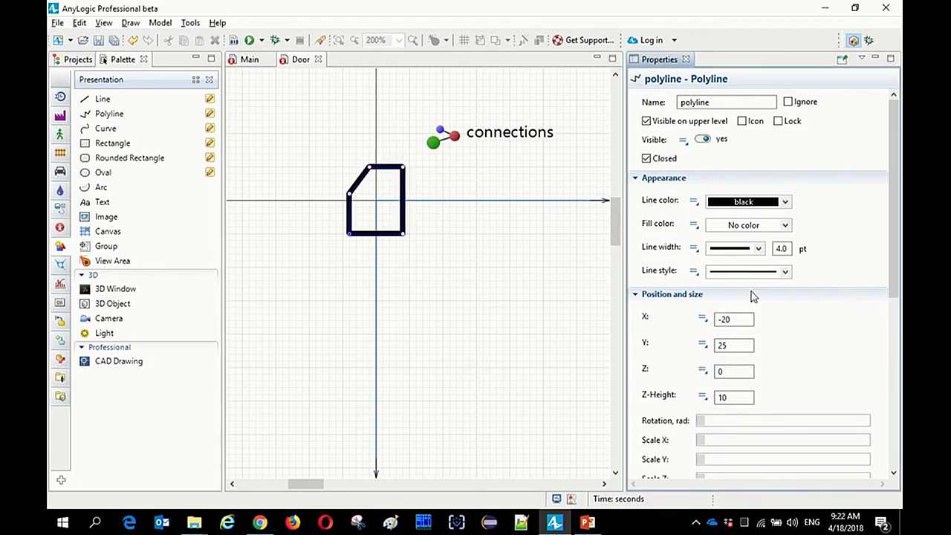
Step: Set the door outline's line color to white and draw a 40 by 30 rectangle over the door's lower part, starting at X -20, Y -5
click(759, 207)
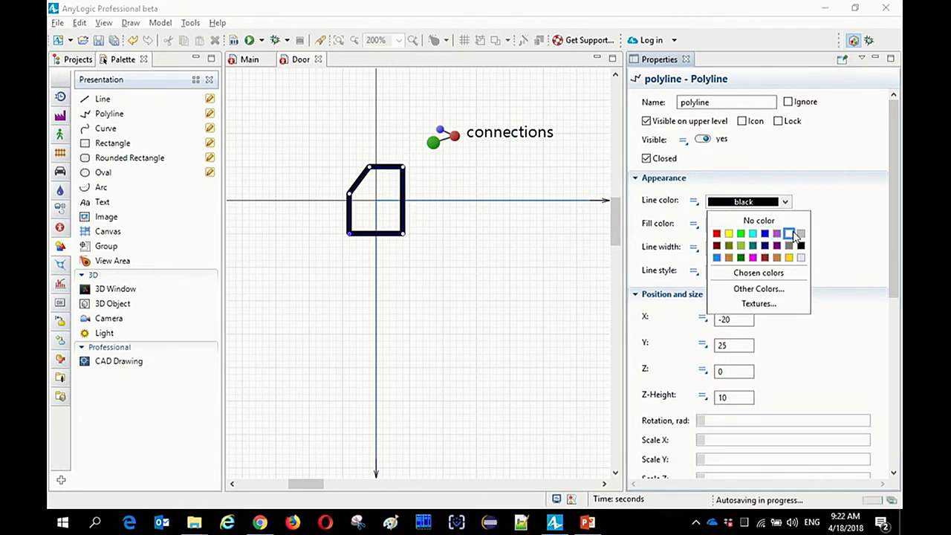
click(789, 234)
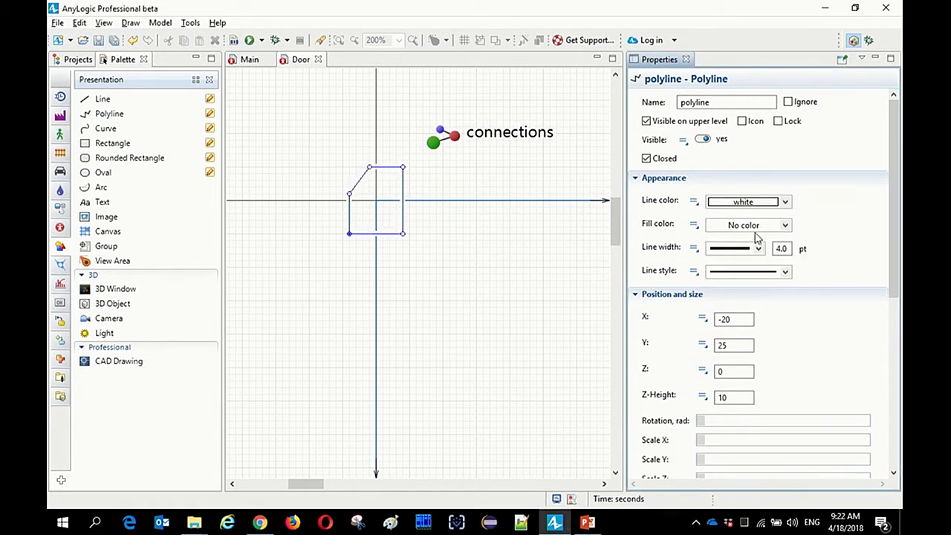
double_click(105, 144)
drag(349, 194, 402, 233)
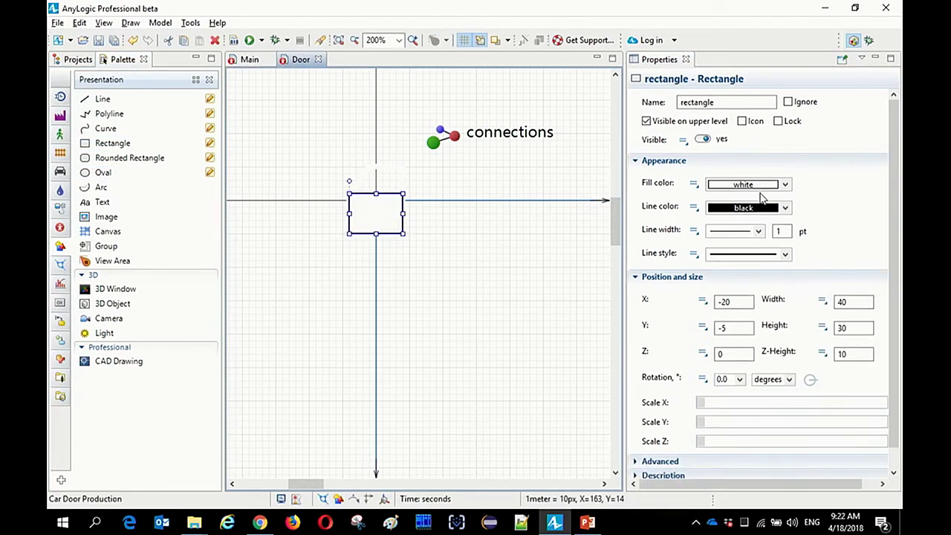
Step: Give the rectangle in the door's lower part a white fill and no line color
click(755, 190)
click(776, 185)
click(775, 184)
click(759, 205)
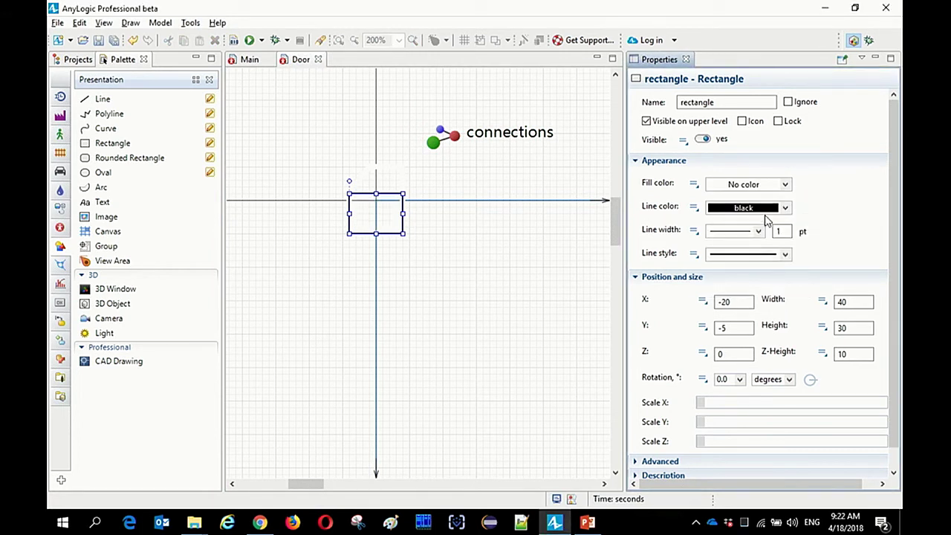
click(756, 189)
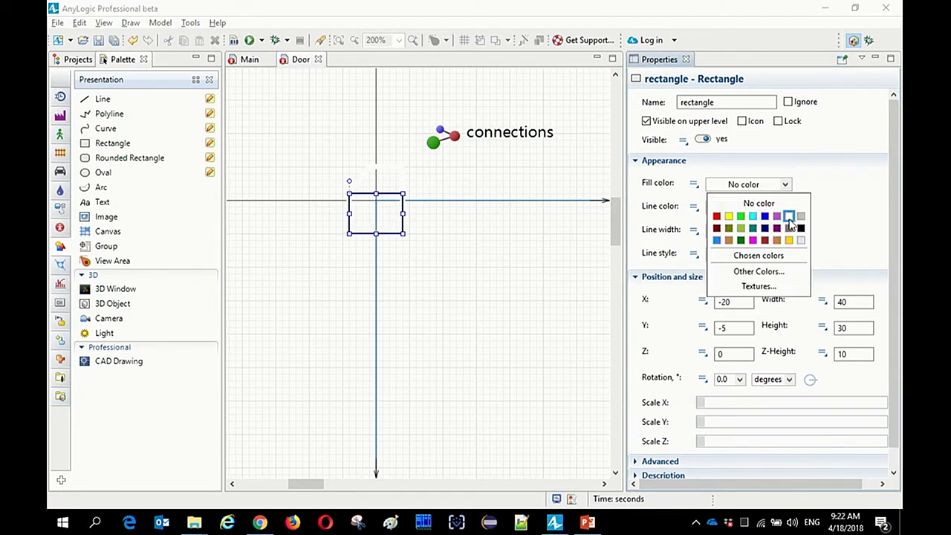
click(788, 216)
click(757, 208)
click(758, 226)
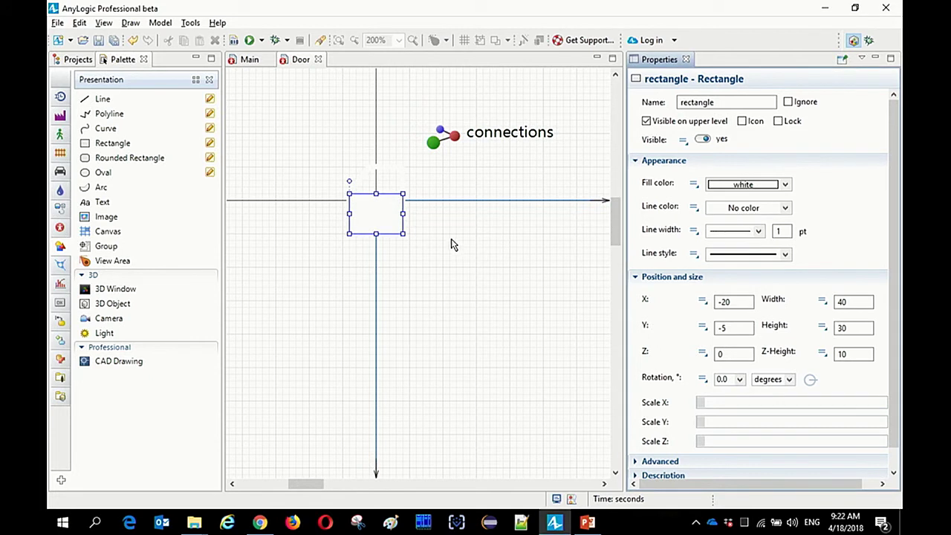
Step: Set the door outline polyline's Z-Height to 3
key(Tab)
key(Tab)
click(399, 171)
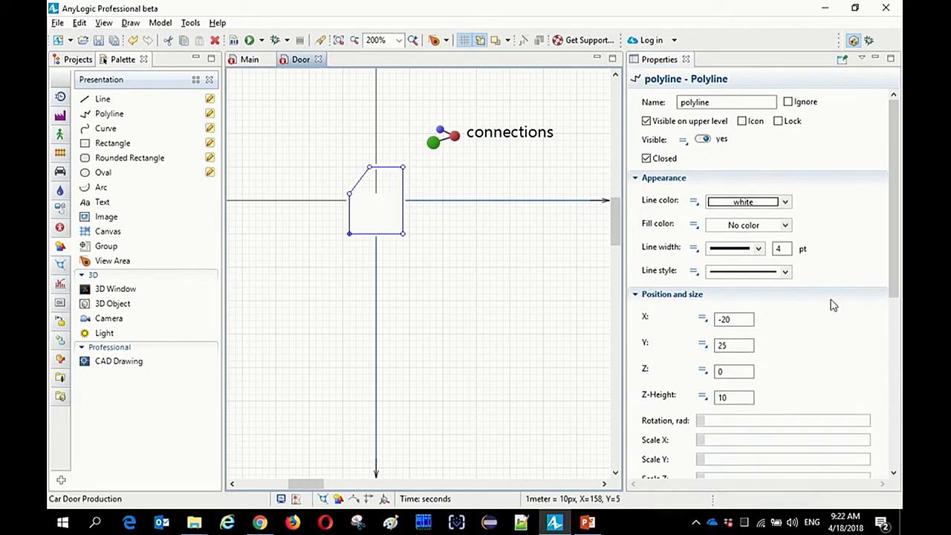
double_click(743, 397)
text(3)
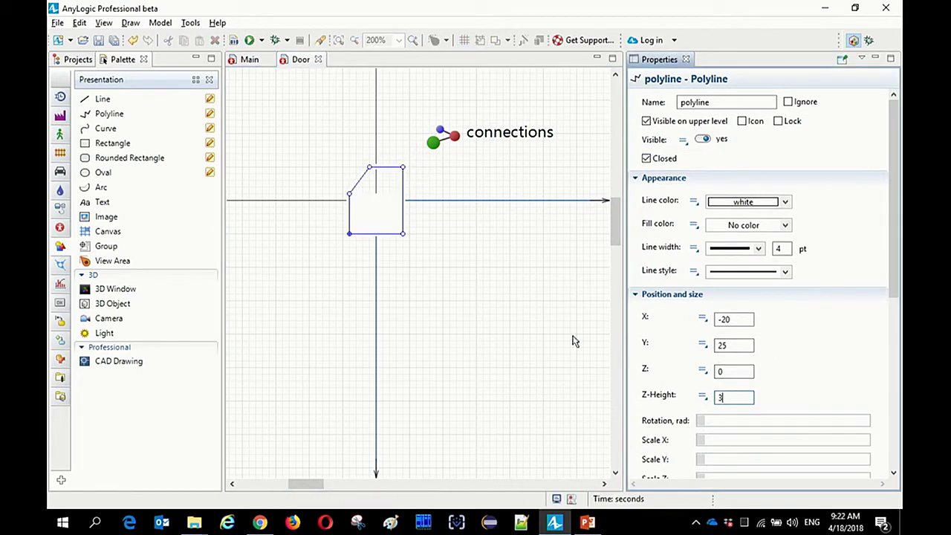
click(498, 218)
Step: Move the Door scale ruler just below the door shape and shorten it to the door's width of 40 pixels
drag(511, 151, 444, 292)
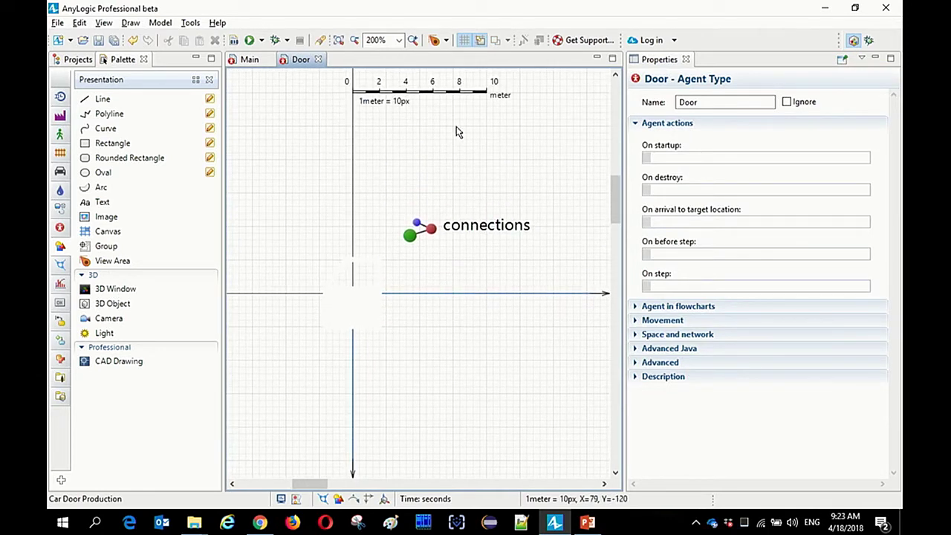
drag(446, 96, 425, 360)
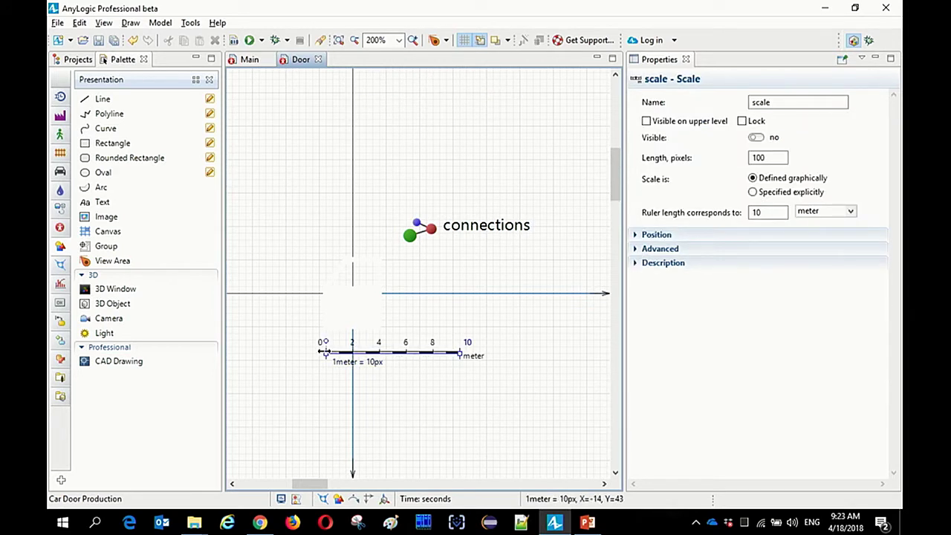
drag(459, 352, 360, 357)
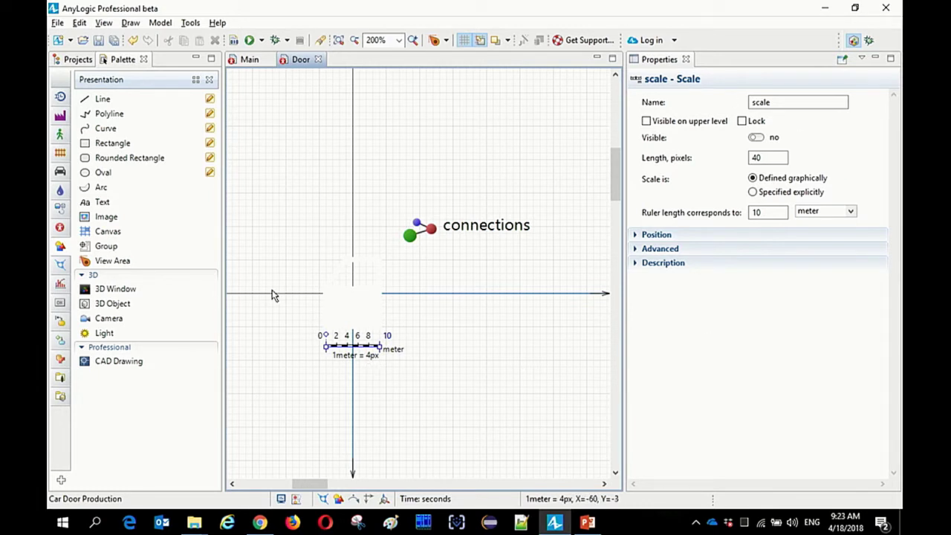
Step: Make the Door scale's ruler length correspond to 0.7 meter
click(366, 261)
click(369, 351)
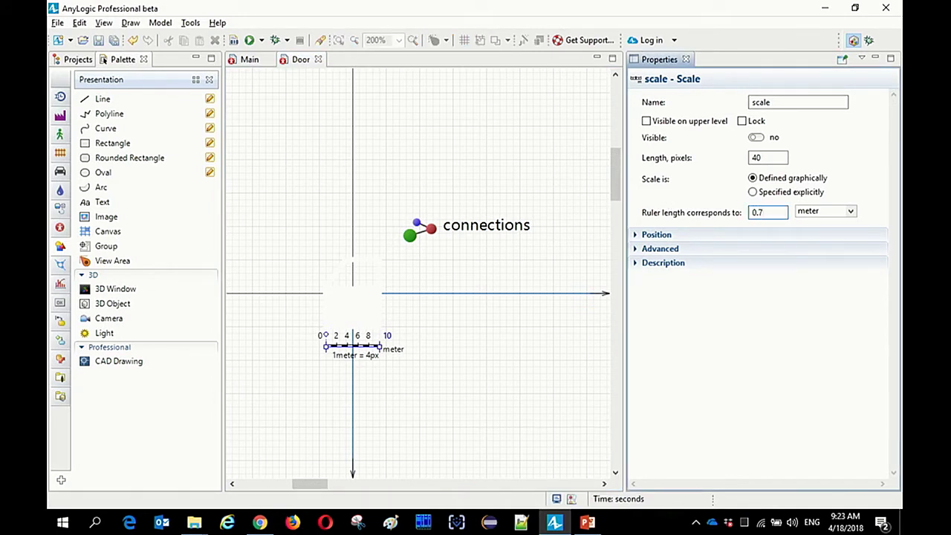
key(Return)
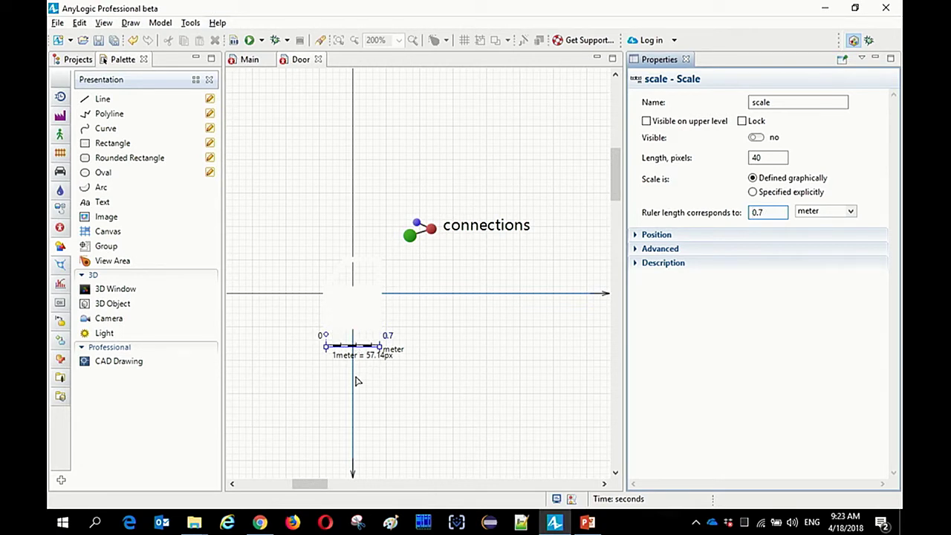
Step: Check the agent type set in the source block and the material item type of the convey block in Main
click(249, 60)
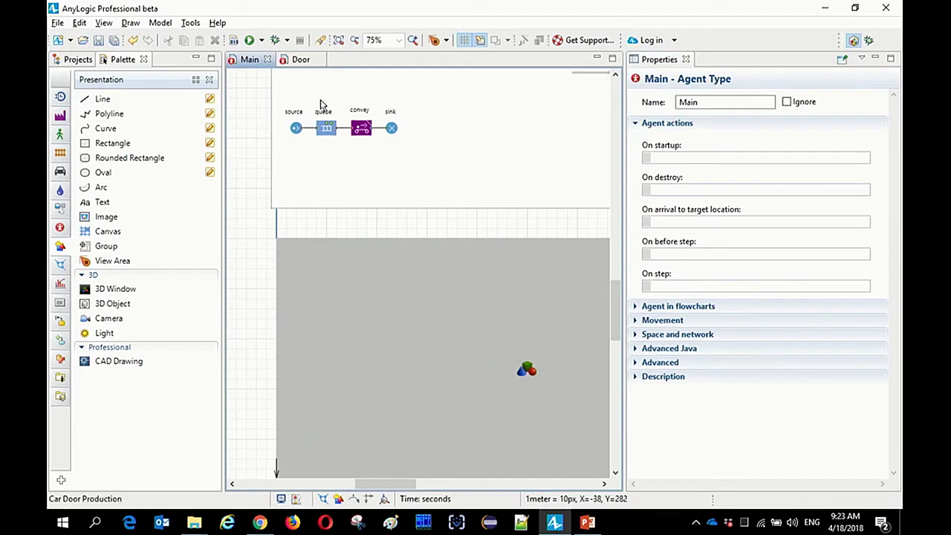
scroll(513, 356, down, 1)
scroll(502, 334, down, 1)
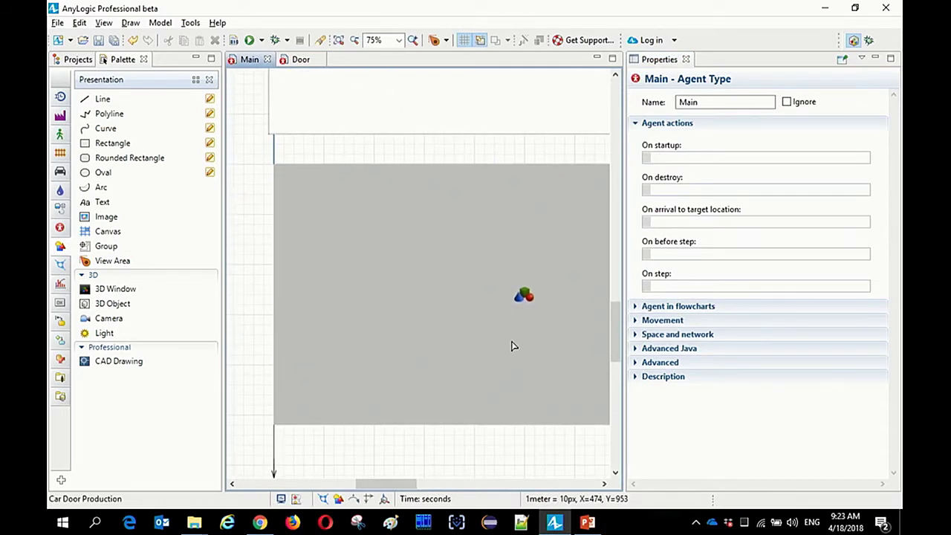
scroll(433, 346, down, 2)
scroll(486, 335, down, 1)
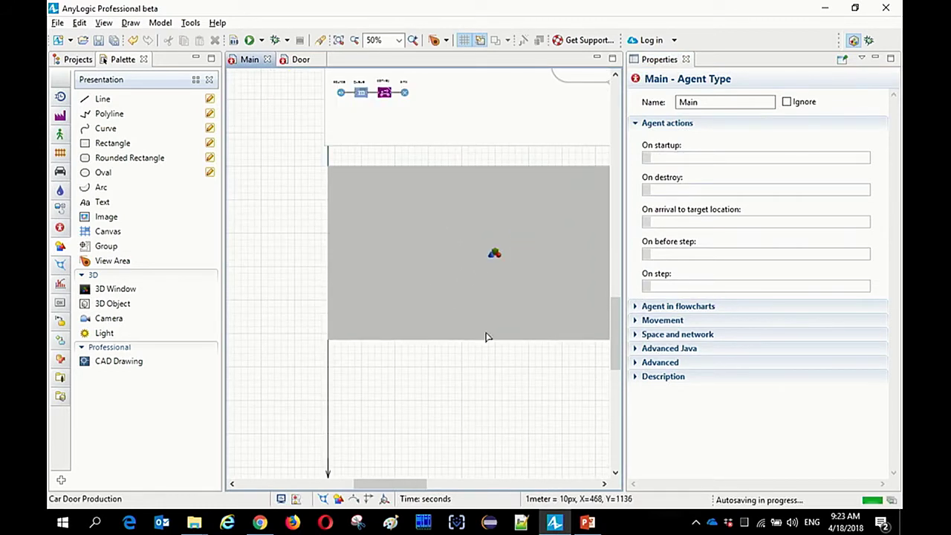
scroll(472, 414, up, 5)
scroll(472, 415, up, 1)
scroll(453, 356, up, 2)
scroll(443, 306, up, 1)
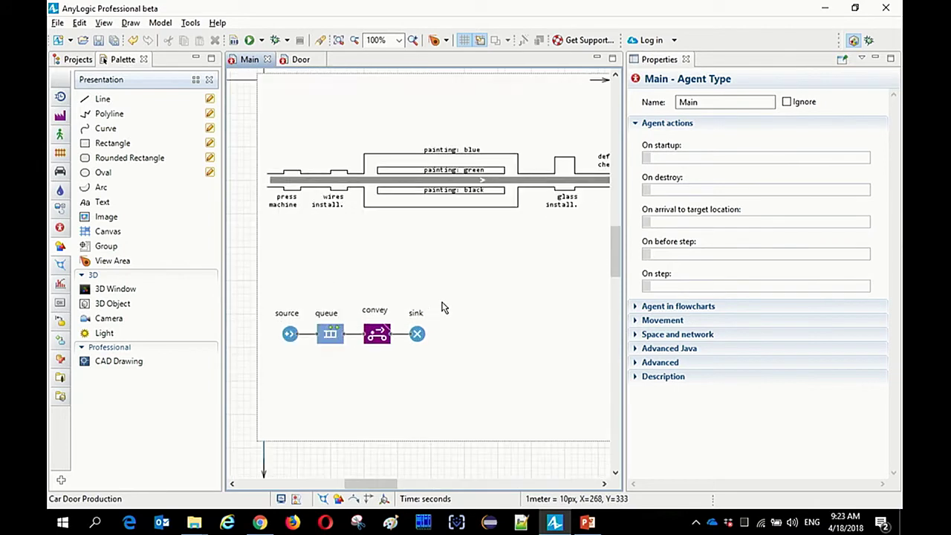
click(289, 334)
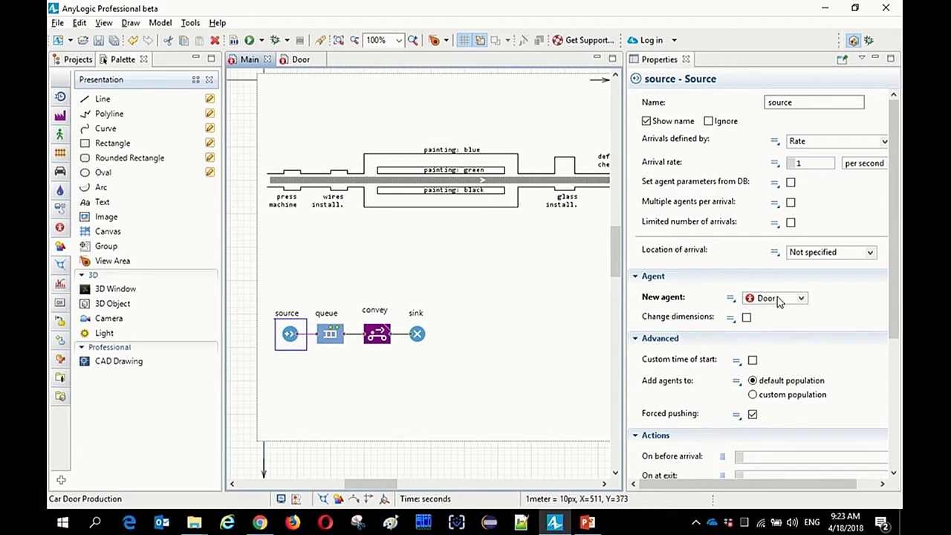
click(330, 338)
click(378, 336)
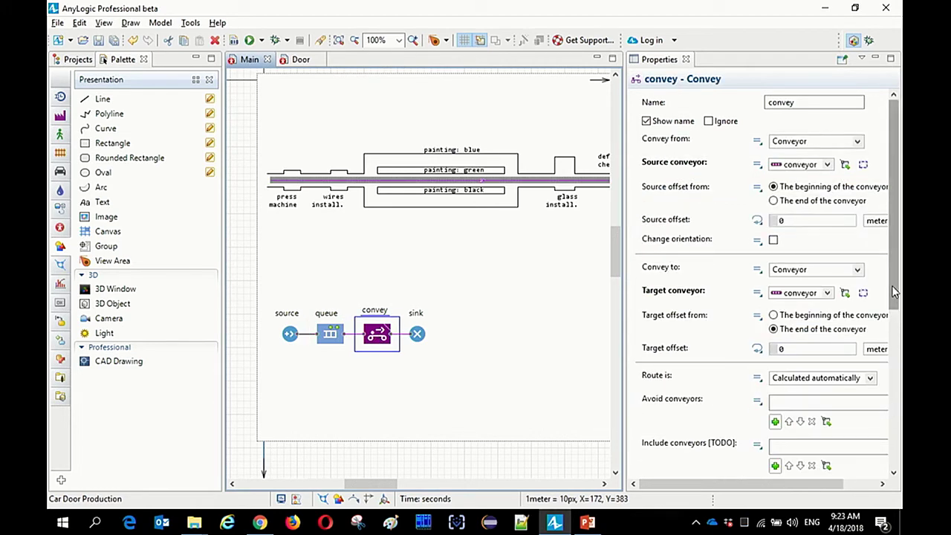
scroll(743, 319, down, 5)
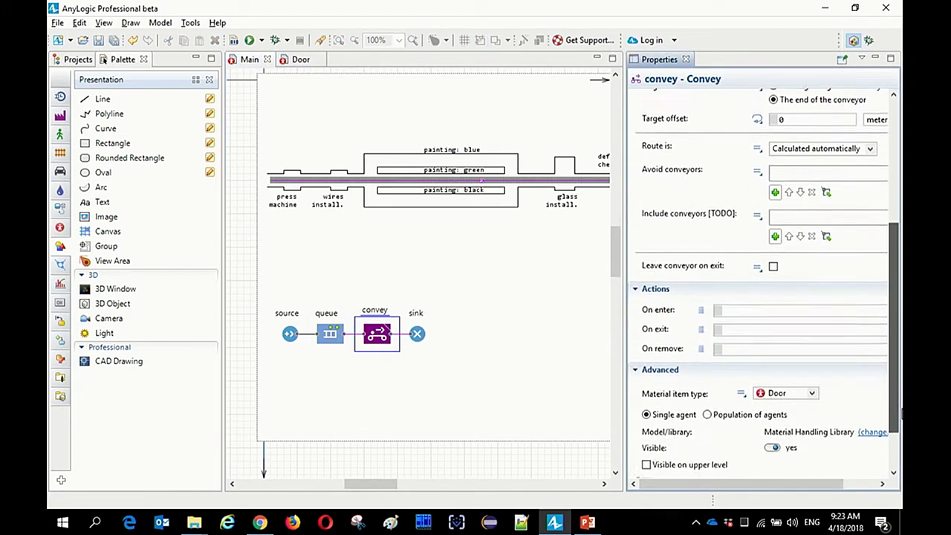
click(740, 321)
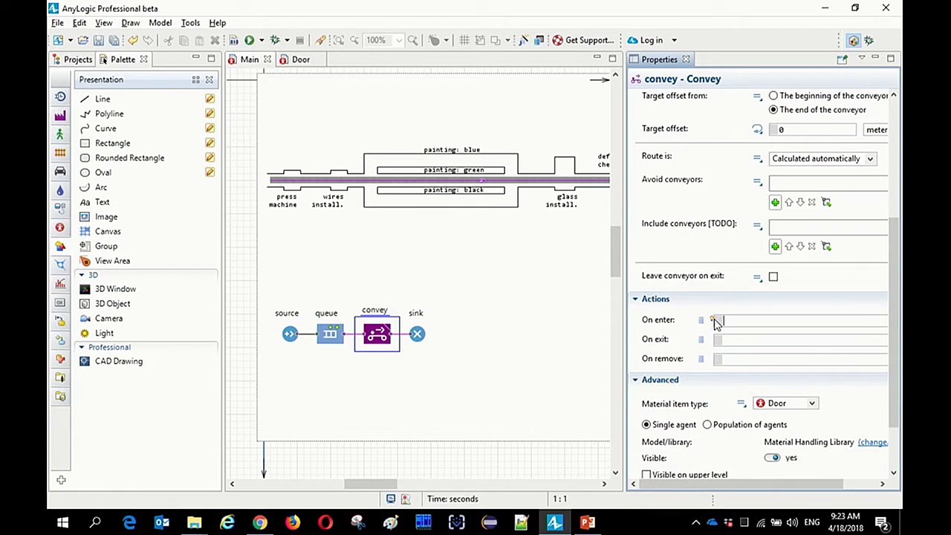
Step: Set the conveyor's material item type to Door
click(325, 183)
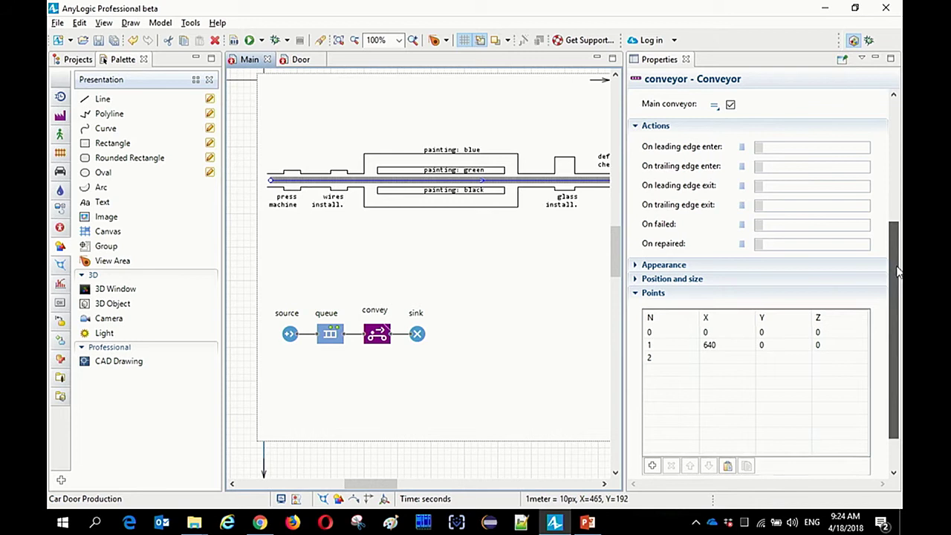
drag(891, 272, 886, 151)
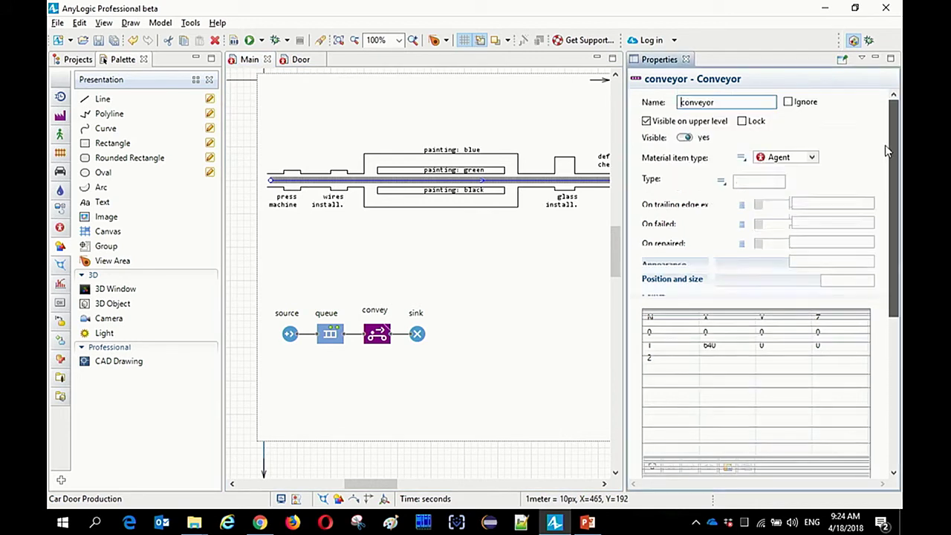
click(812, 158)
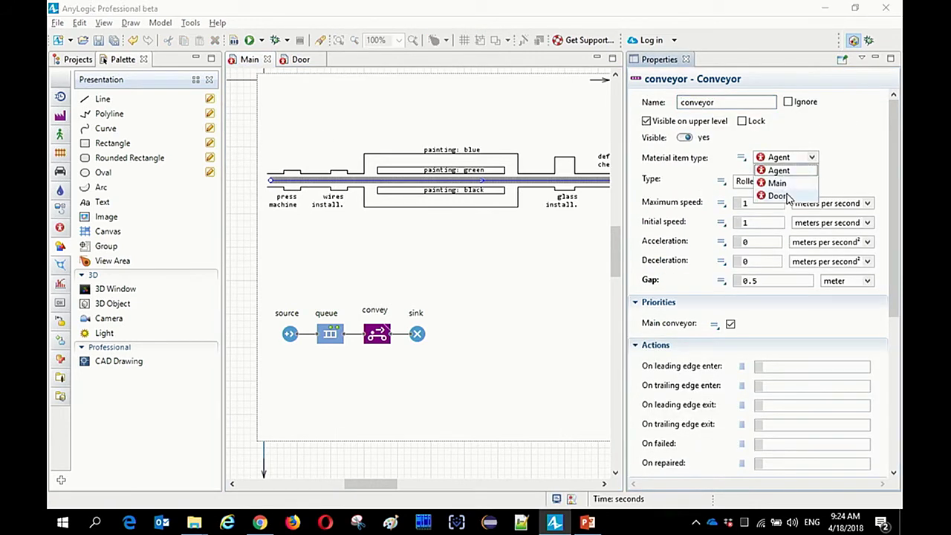
click(789, 196)
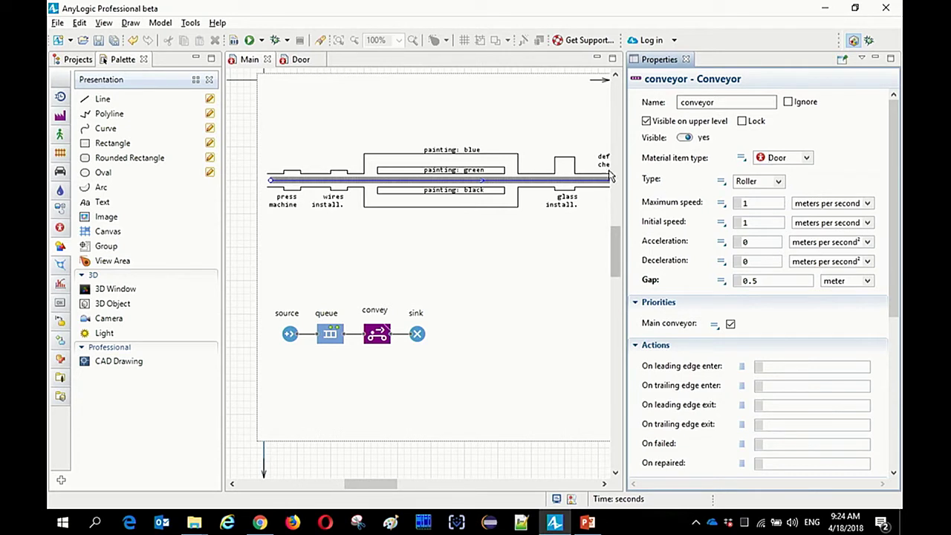
click(240, 219)
Step: Run the simulation in a maximized window and examine the door shapes moving along the conveyor near the press machine in 2D
click(250, 41)
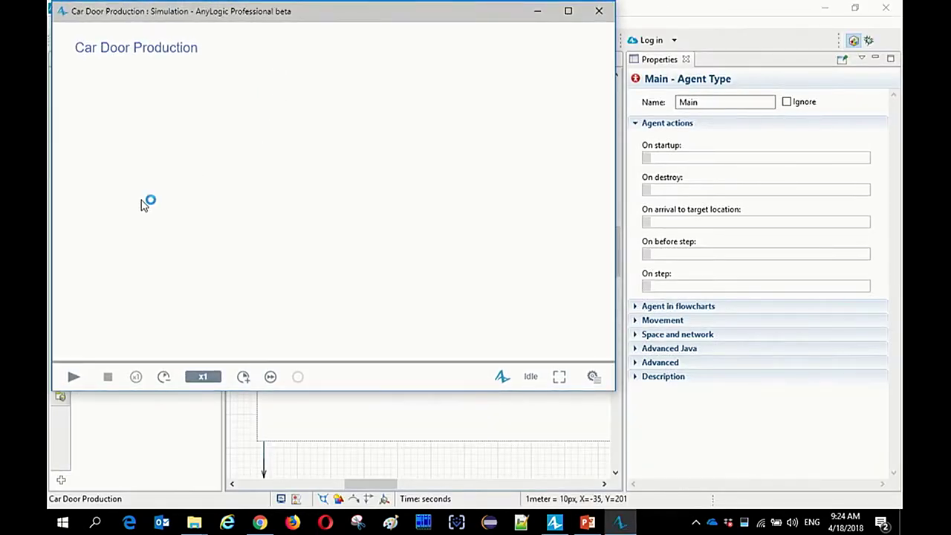
click(76, 379)
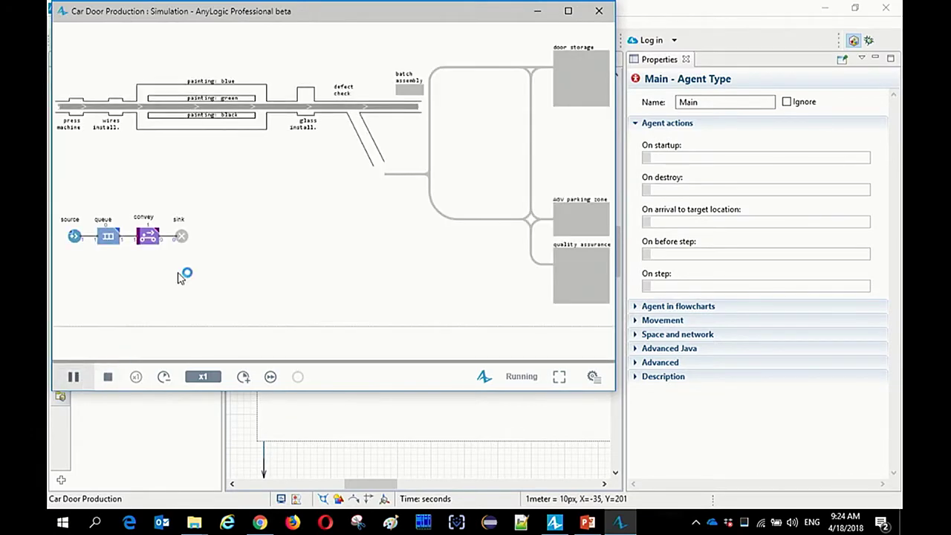
double_click(286, 11)
drag(289, 40, 394, 218)
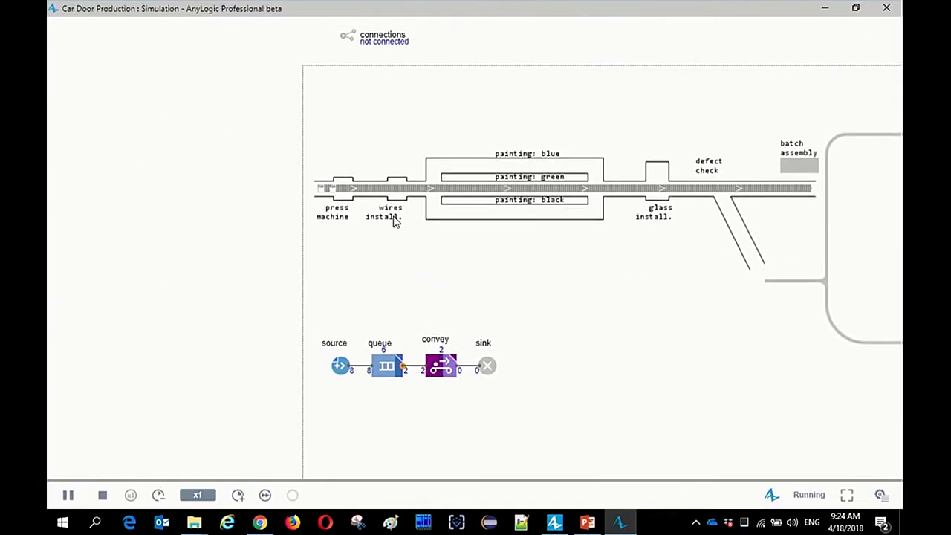
scroll(320, 186, up, 5)
scroll(321, 184, up, 3)
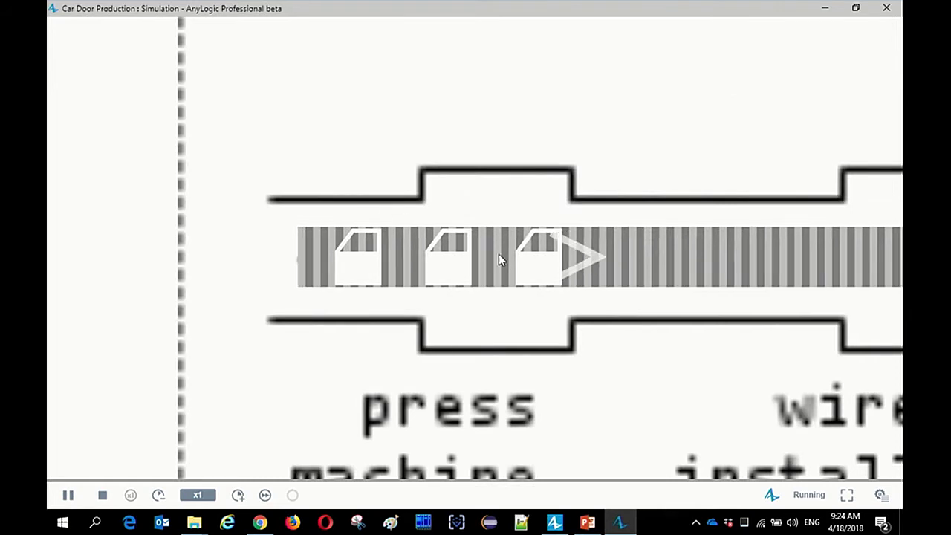
scroll(520, 261, down, 3)
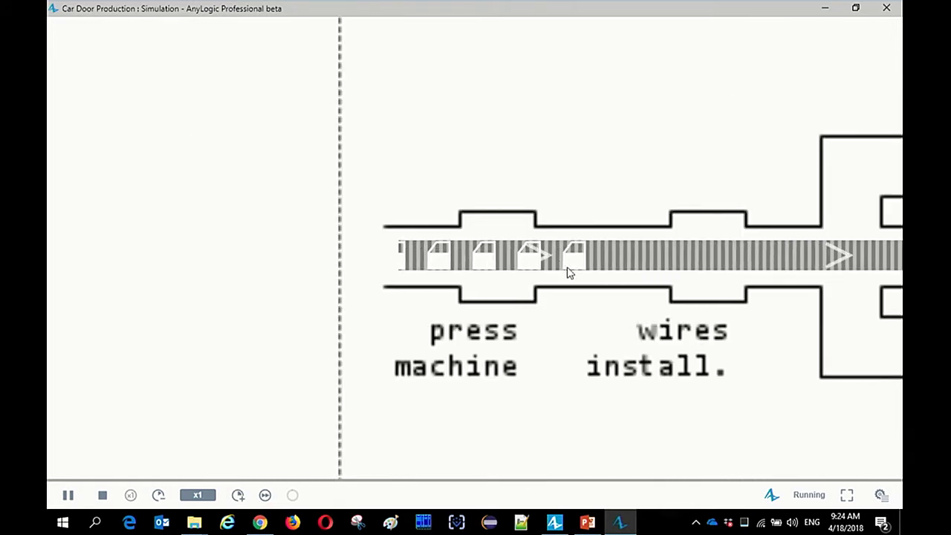
Step: Examine the doors on the conveyor in the 3D view, and close the simulation
scroll(577, 267, down, 3)
scroll(567, 370, up, 2)
scroll(567, 370, down, 2)
mouse_move(579, 350)
mouse_down()
mouse_move(703, 337)
mouse_move(564, 470)
mouse_move(558, 442)
mouse_move(586, 465)
mouse_up()
scroll(586, 465, down, 3)
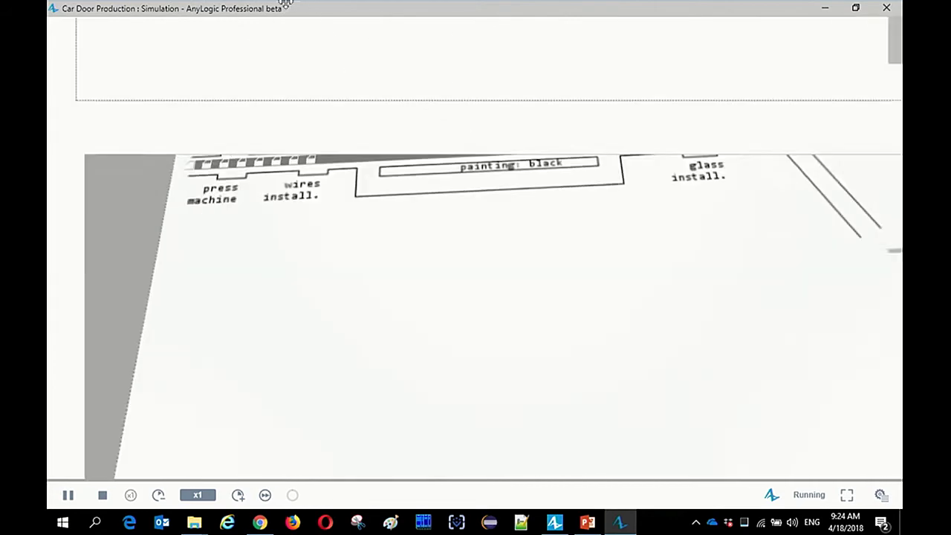
scroll(448, 415, up, 2)
scroll(363, 250, up, 3)
drag(364, 251, 402, 371)
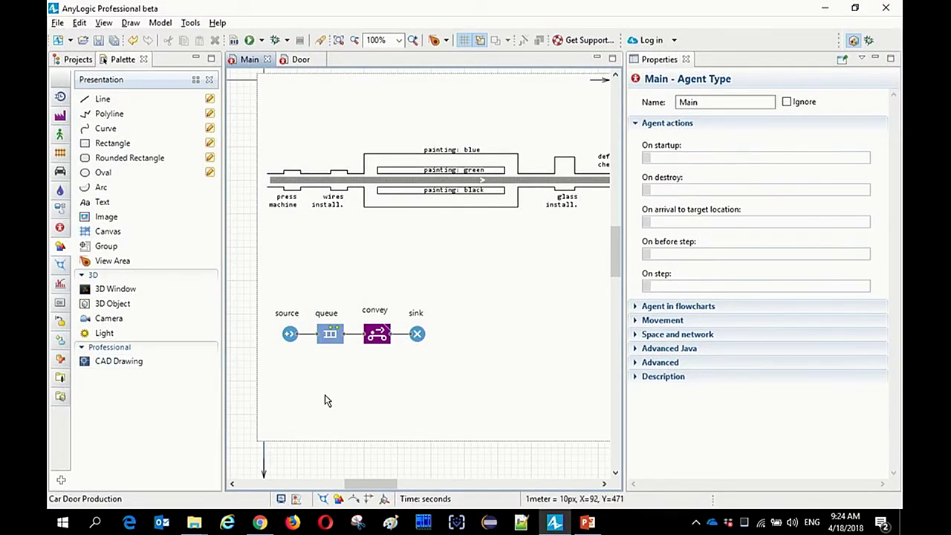
Step: Place a station on the conveyor at the press machine and shorten it to roughly fit the machine outline
scroll(320, 215, up, 3)
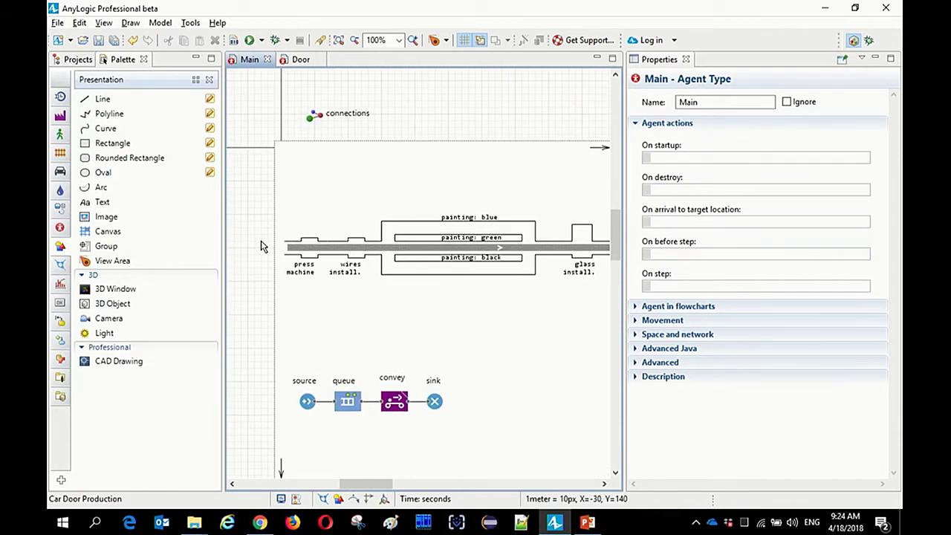
scroll(312, 245, up, 3)
scroll(343, 283, up, 1)
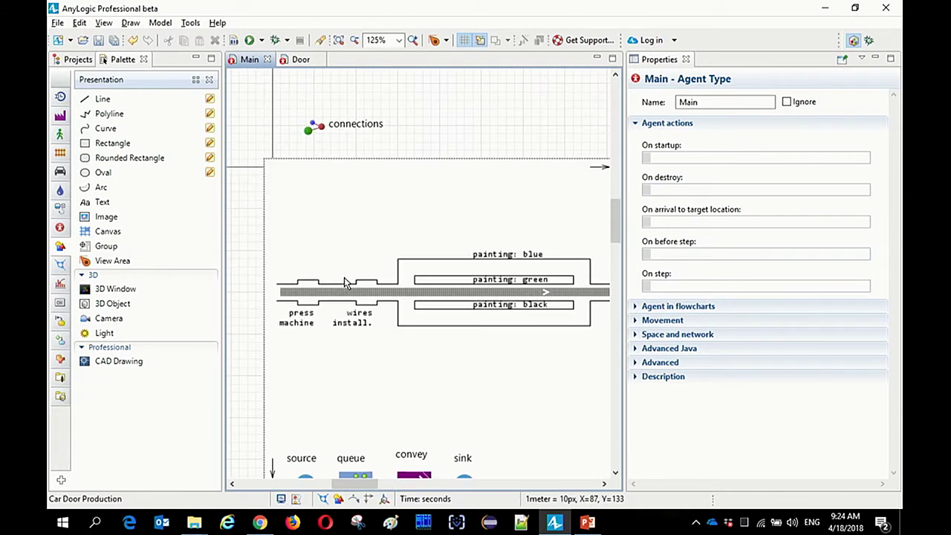
scroll(344, 283, up, 1)
click(60, 133)
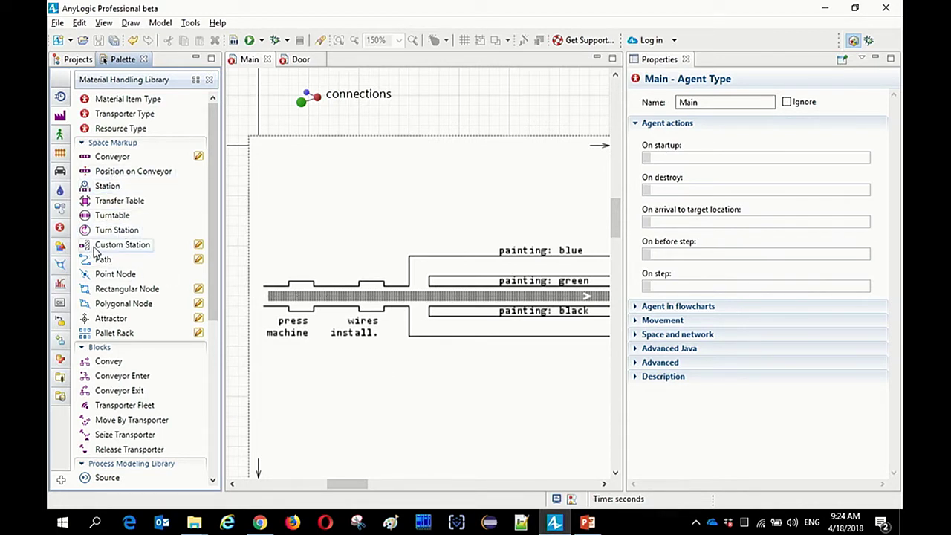
drag(106, 186, 290, 299)
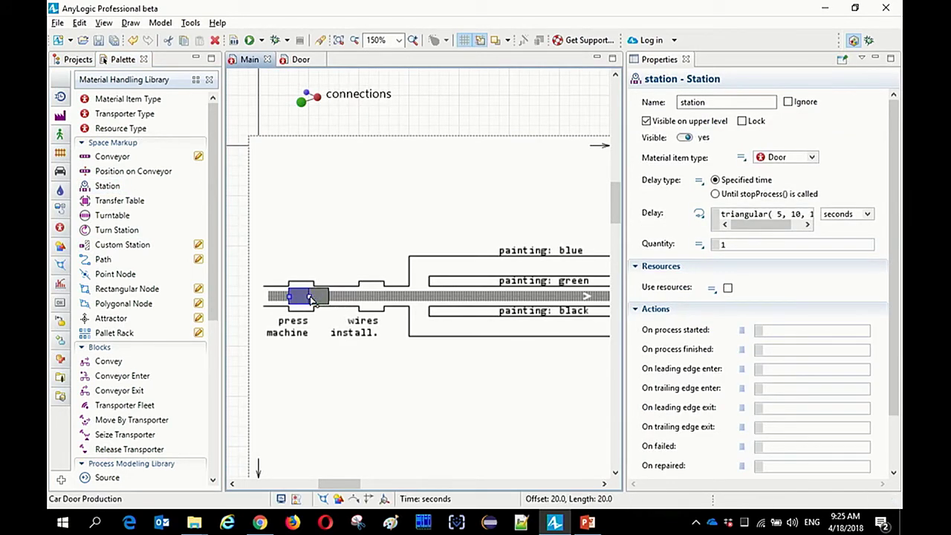
scroll(320, 303, up, 2)
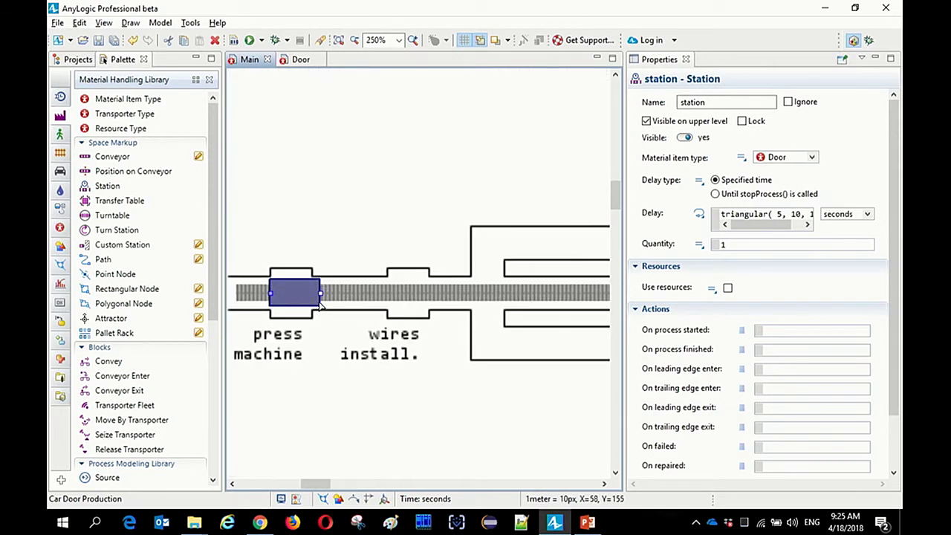
scroll(324, 304, down, 1)
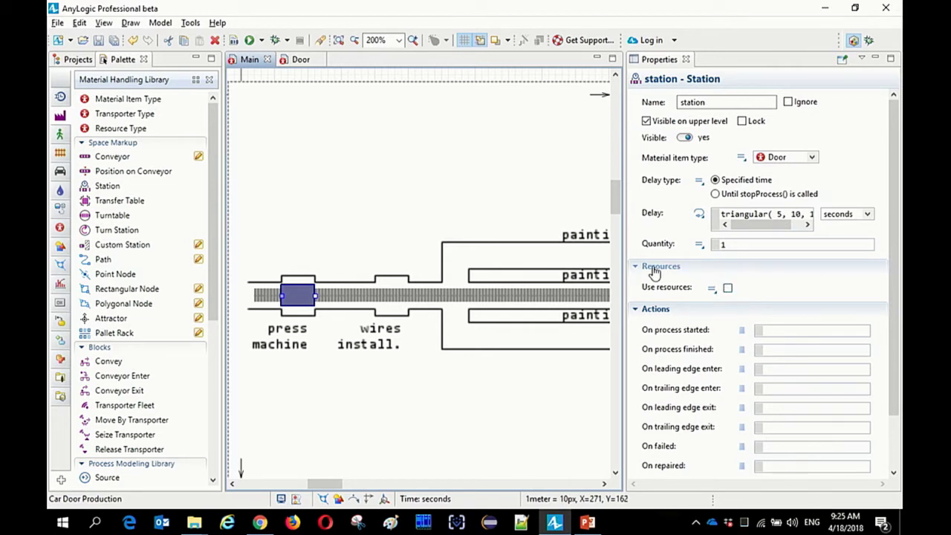
Step: Add a parameter named pressTime above the press machine, with type Time in seconds and a default value of 15
click(722, 214)
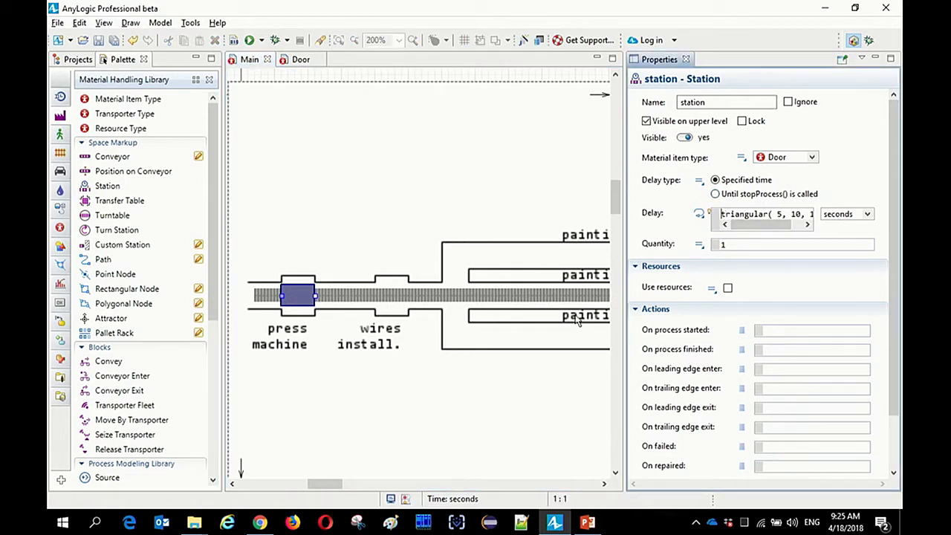
click(60, 227)
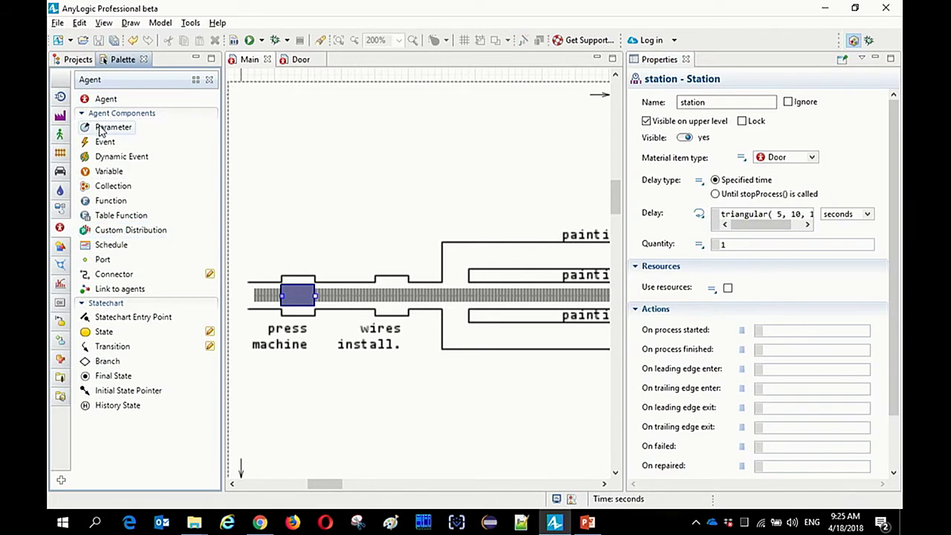
drag(98, 130, 294, 194)
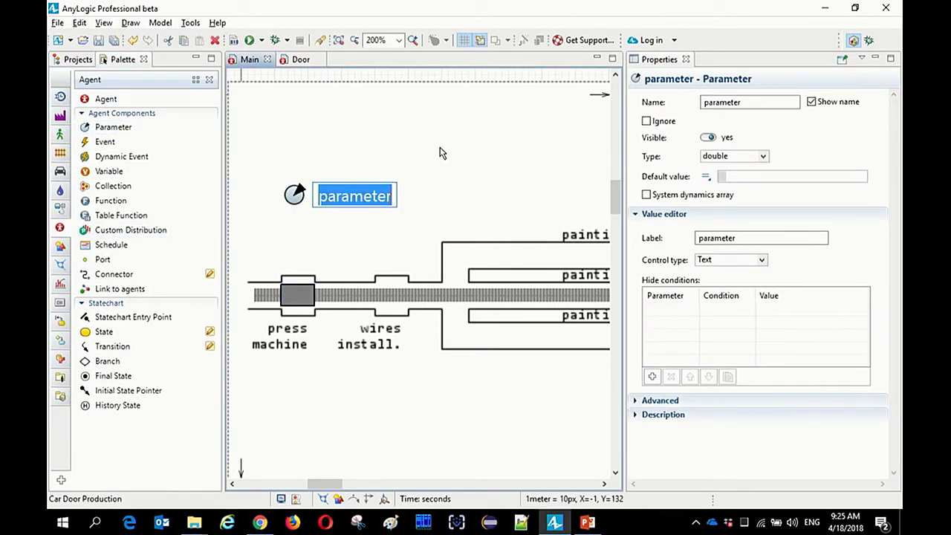
text(pressTime)
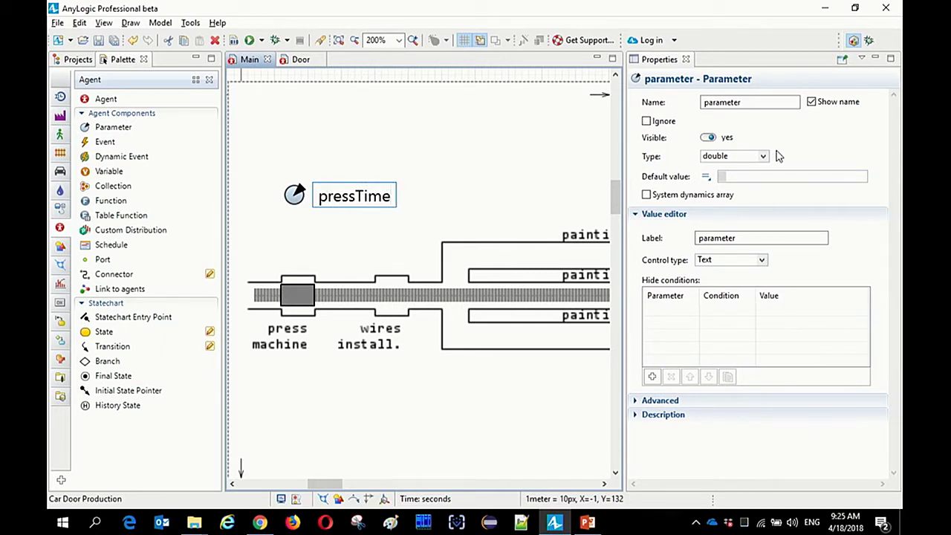
key(Return)
click(739, 155)
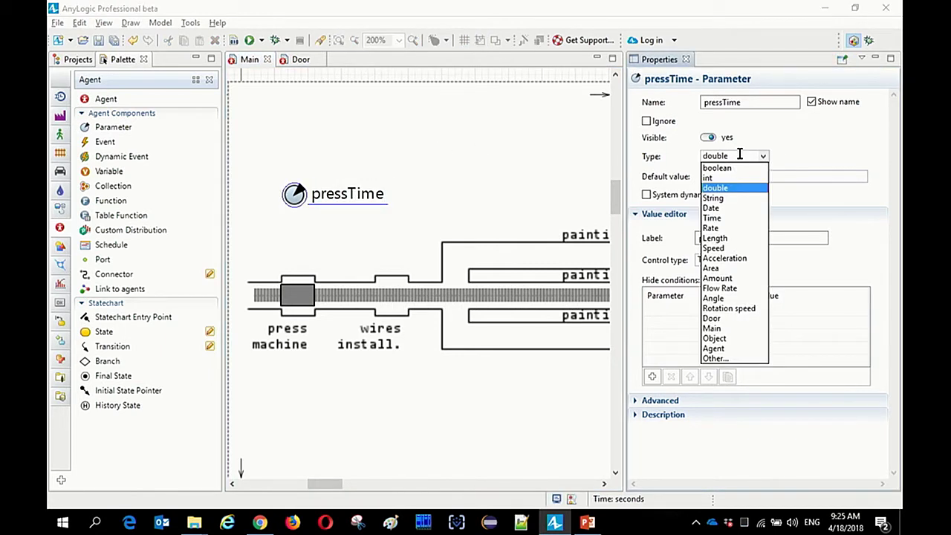
click(731, 219)
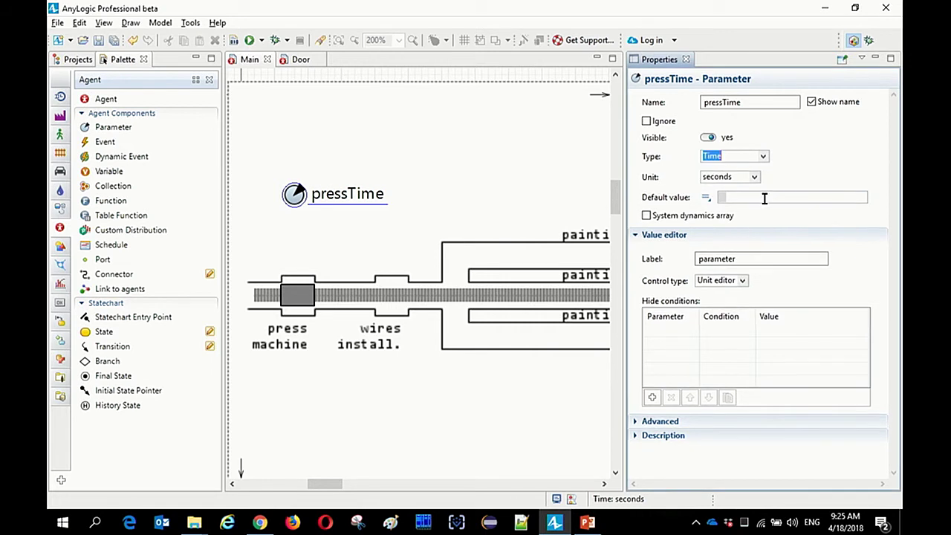
click(769, 198)
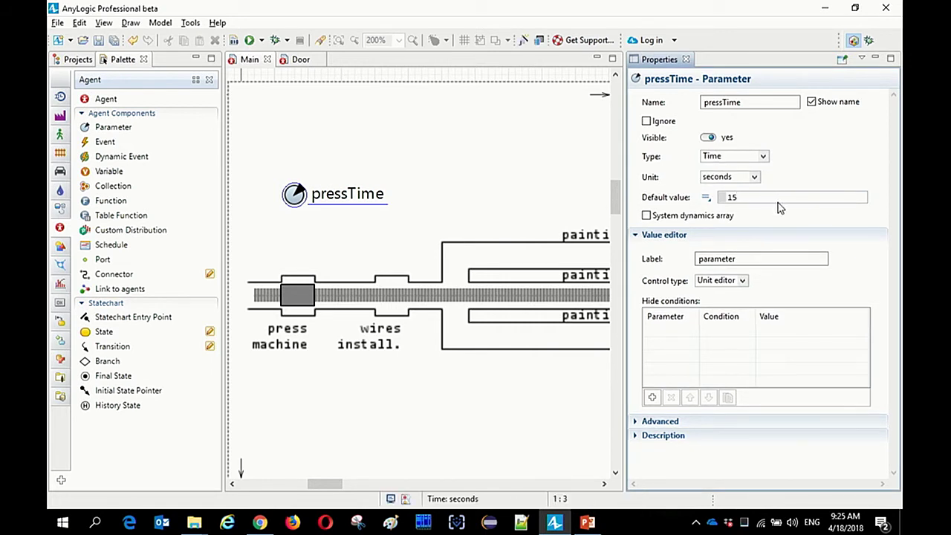
Step: Set the press machine station's delay to the pressTime parameter
click(297, 295)
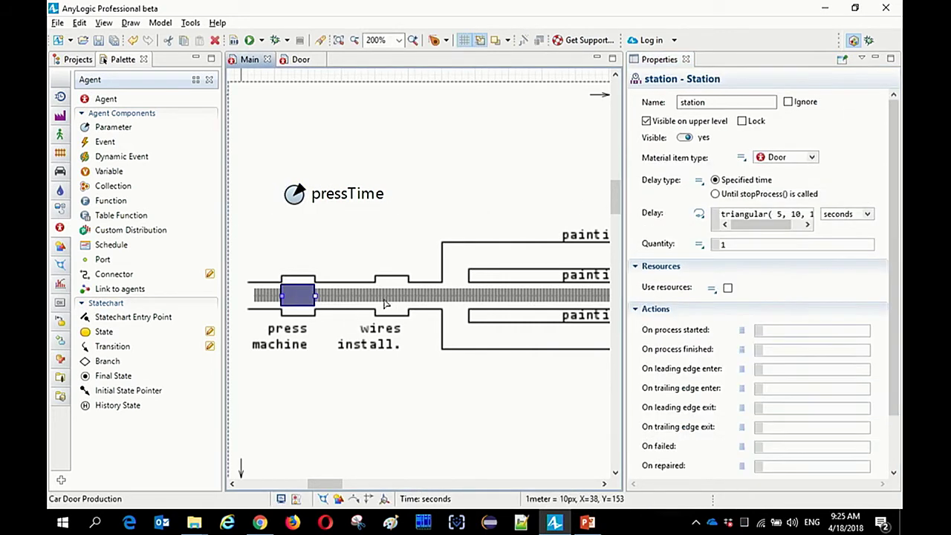
triple_click(756, 214)
text(pre)
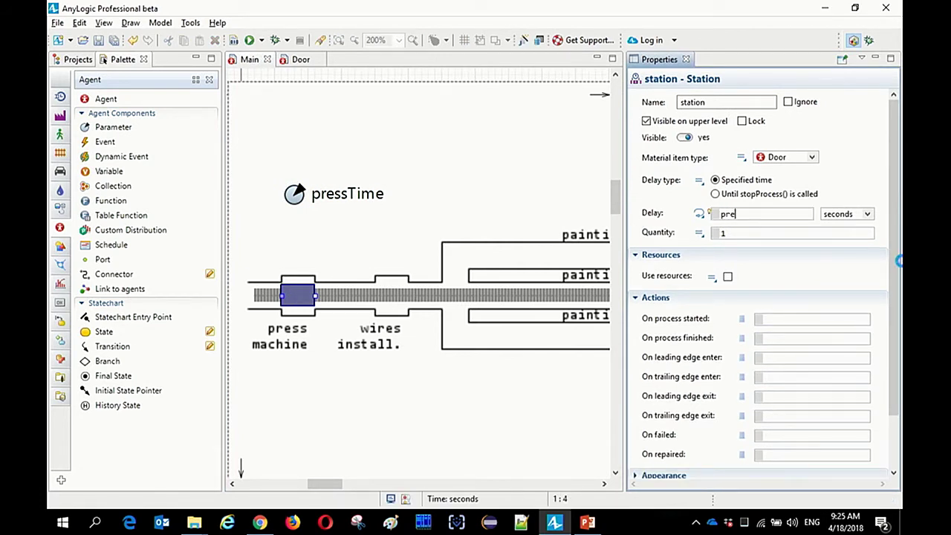
key(ctrl+space)
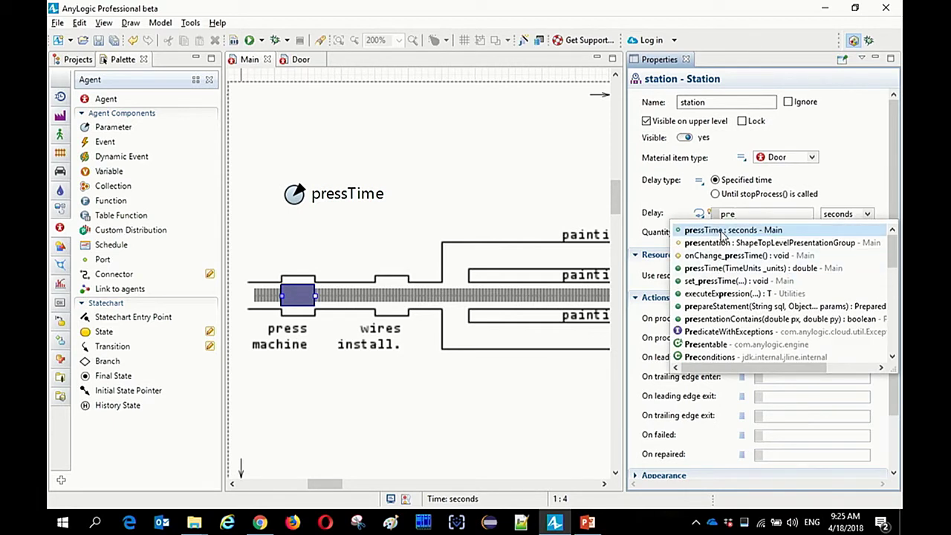
double_click(720, 230)
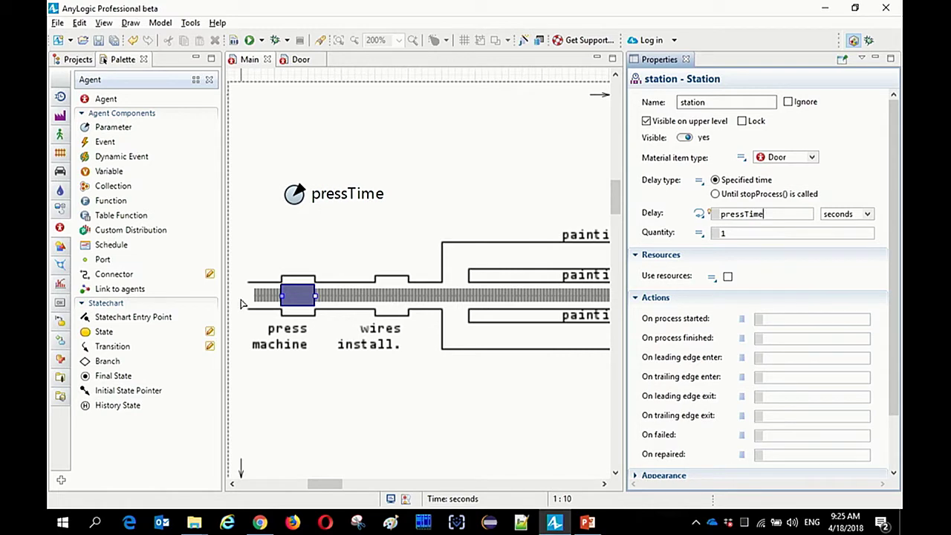
Step: Place a station fitted to the wires installation outline on the conveyor and set its delay to 50 seconds
click(60, 116)
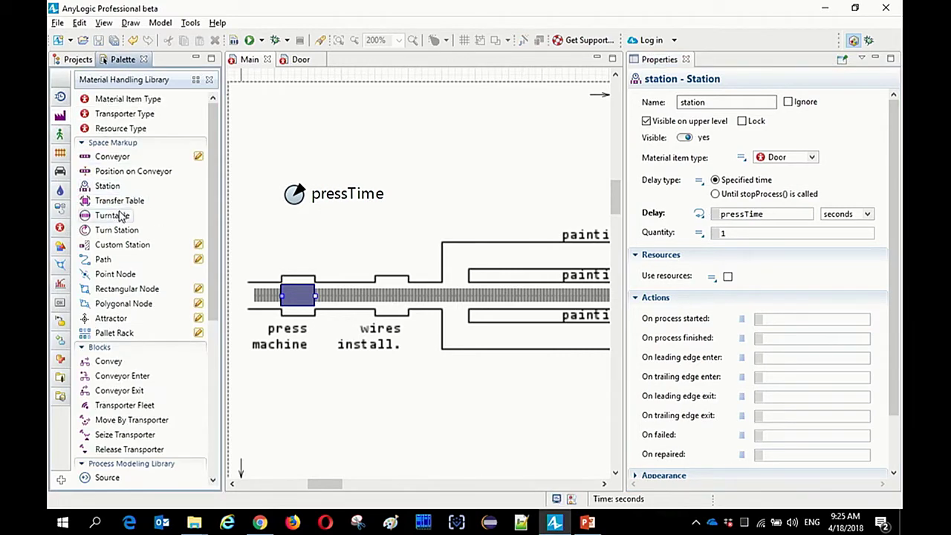
drag(104, 191, 380, 308)
drag(438, 300, 436, 301)
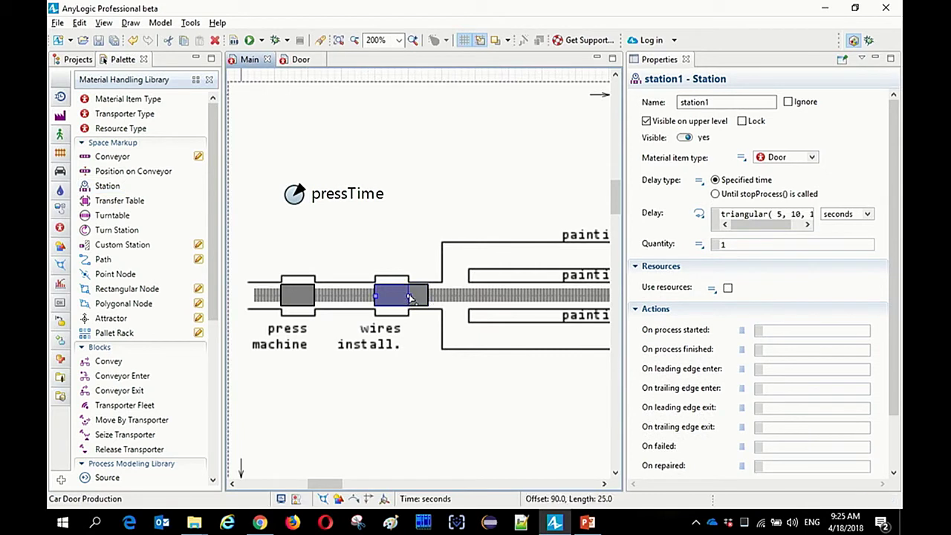
click(746, 214)
key(ctrl+a)
text(50)
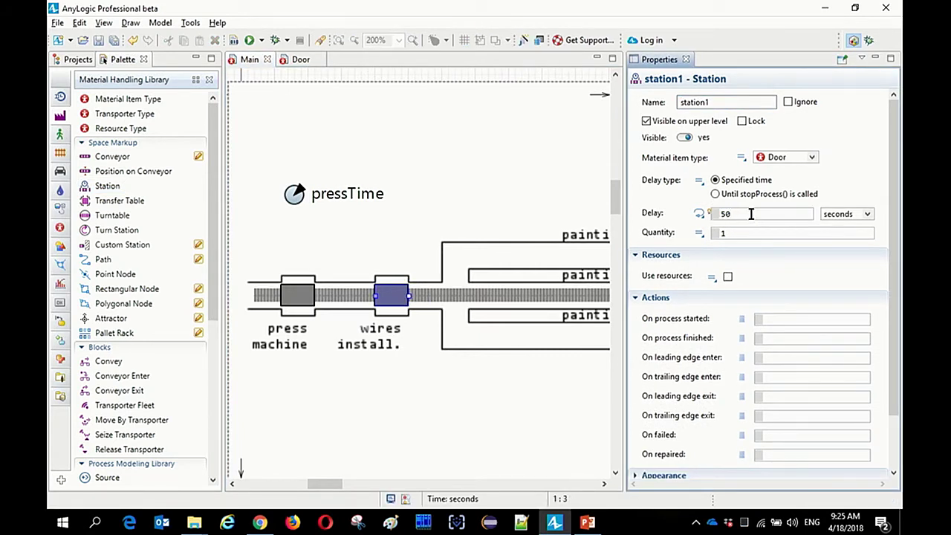
Step: Enable resource use for the wires installation station to examine its seizing options, and disable it again
drag(480, 272, 458, 252)
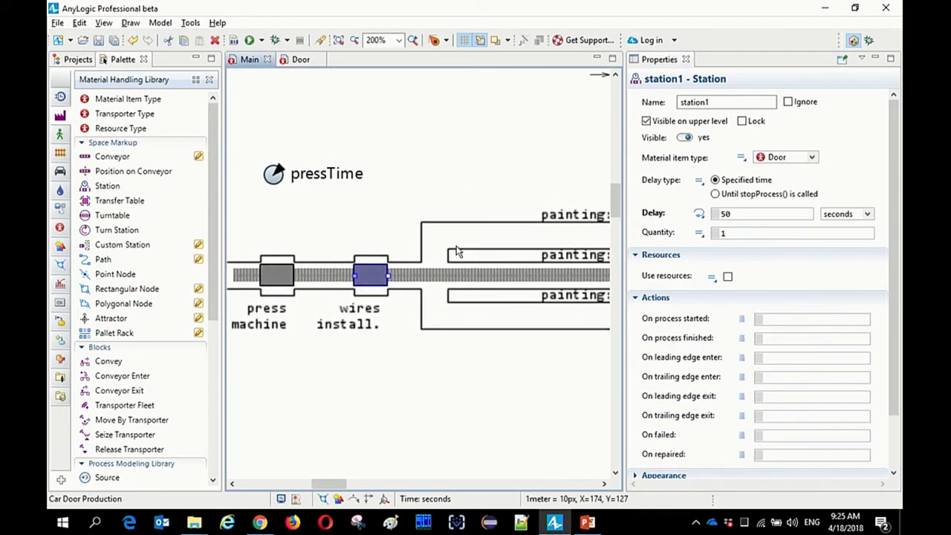
click(712, 277)
key(Escape)
click(727, 278)
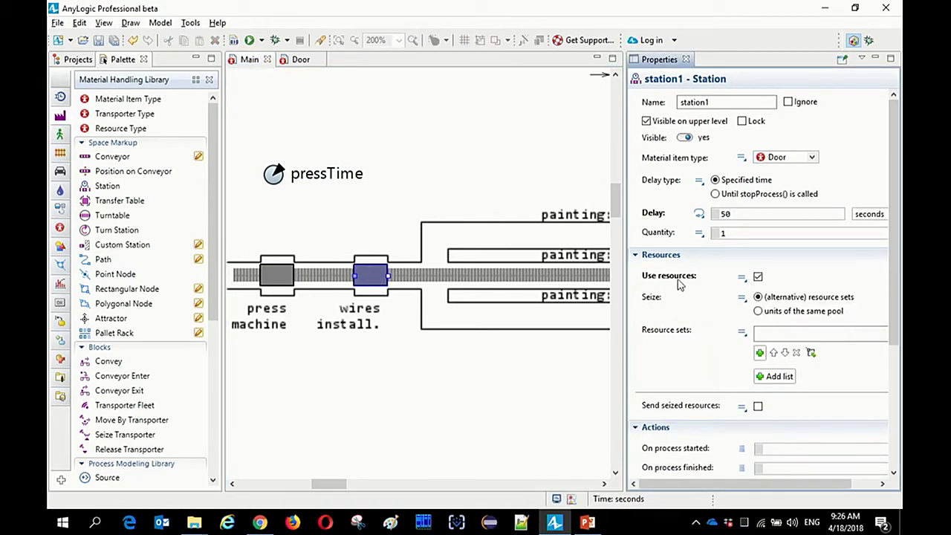
drag(623, 288, 553, 294)
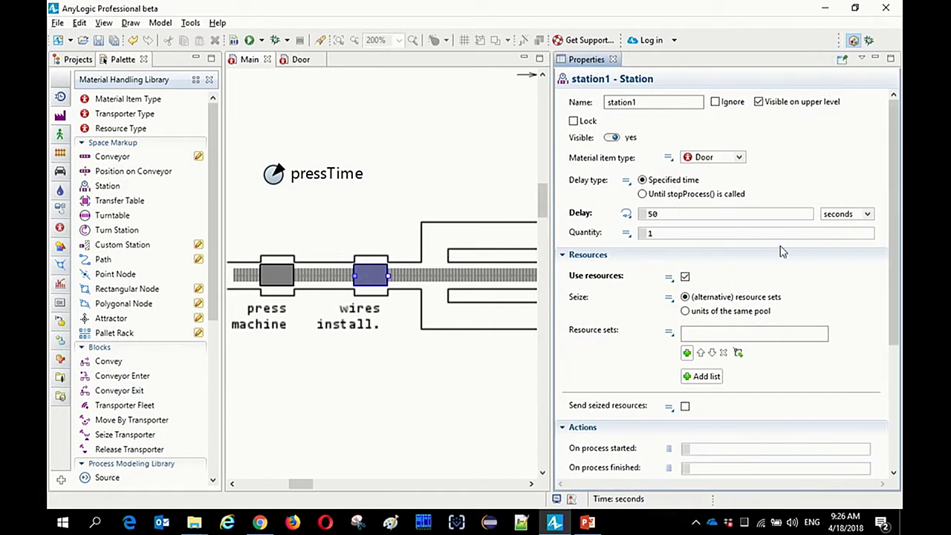
mouse_move(584, 281)
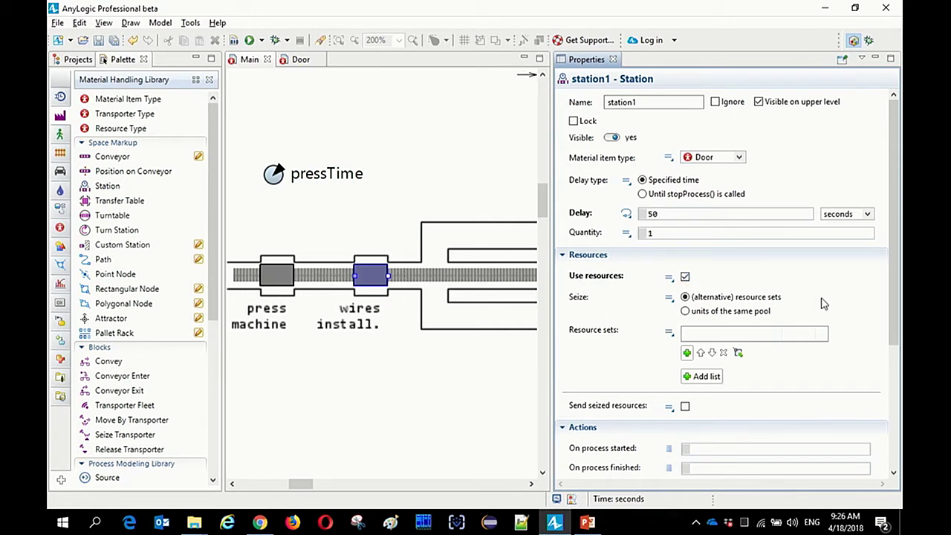
click(685, 276)
Step: Run the simulation in a maximized window and examine the doors at the press machine station in the 3D view
drag(472, 309, 402, 291)
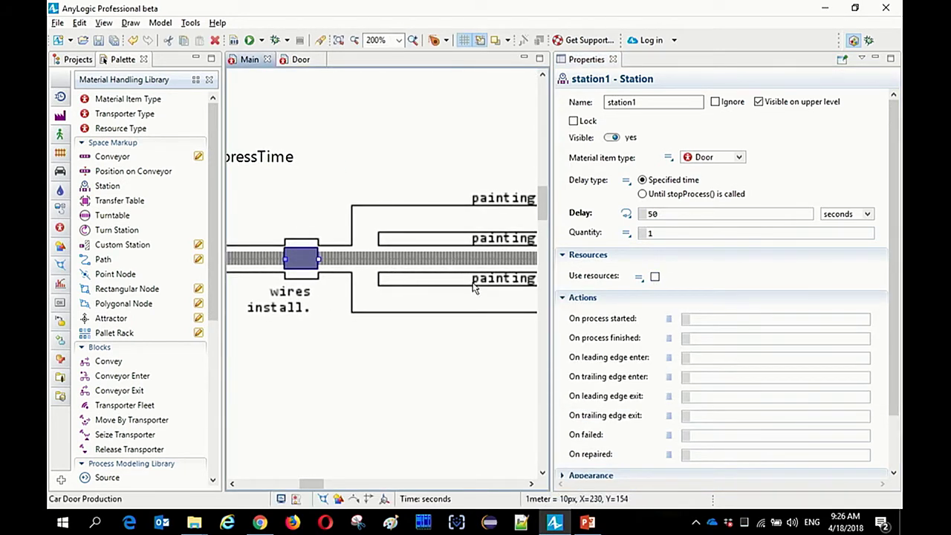
drag(468, 278, 416, 289)
click(251, 41)
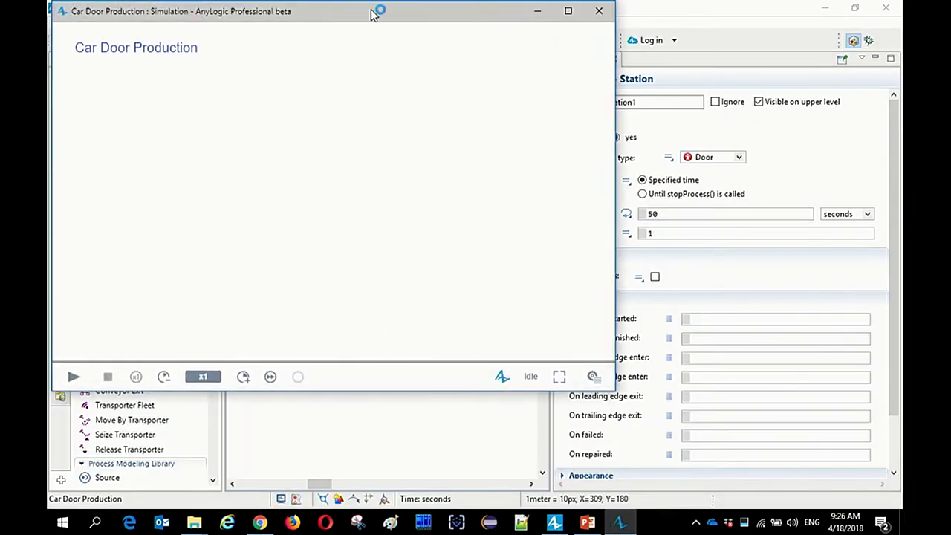
double_click(374, 15)
click(67, 495)
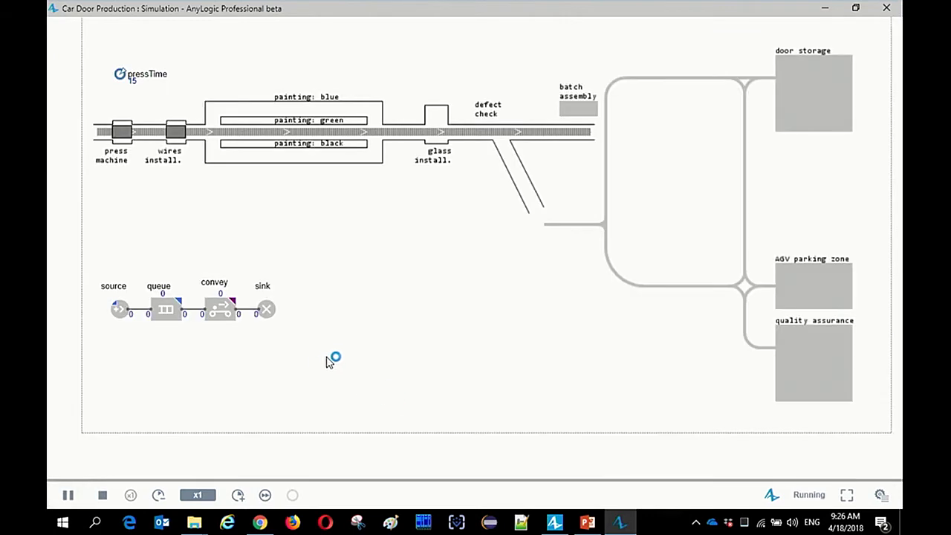
drag(371, 394, 497, 64)
drag(302, 424, 614, 377)
scroll(534, 303, up, 3)
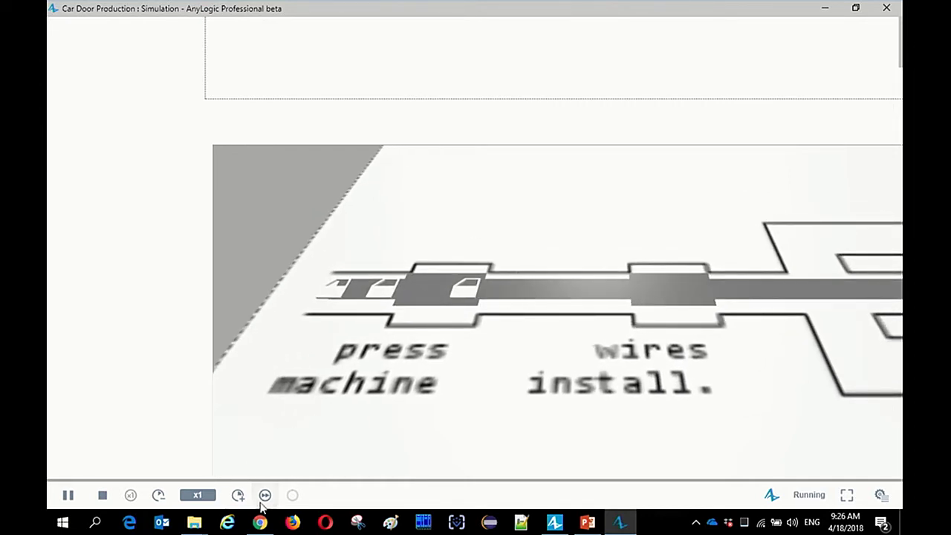
Step: Speed the simulation up to x25, examine how the doors pass the press and wires installation stations, and close the simulation
click(238, 495)
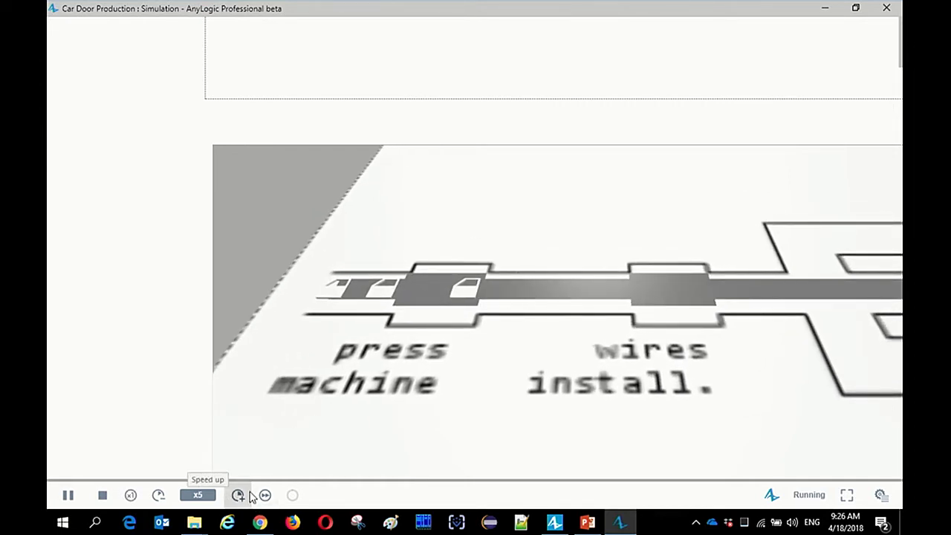
scroll(590, 357, down, 2)
drag(589, 356, 518, 334)
scroll(518, 334, down, 2)
click(239, 495)
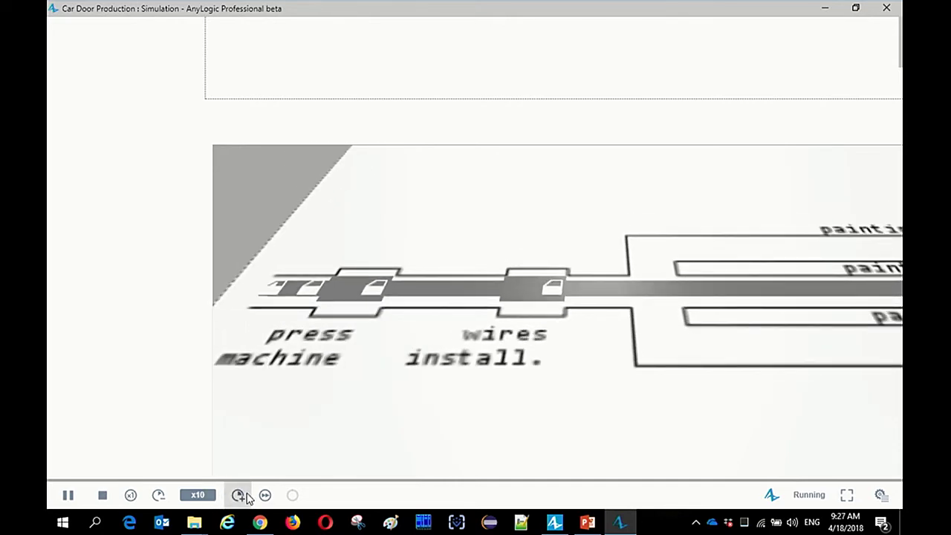
click(239, 495)
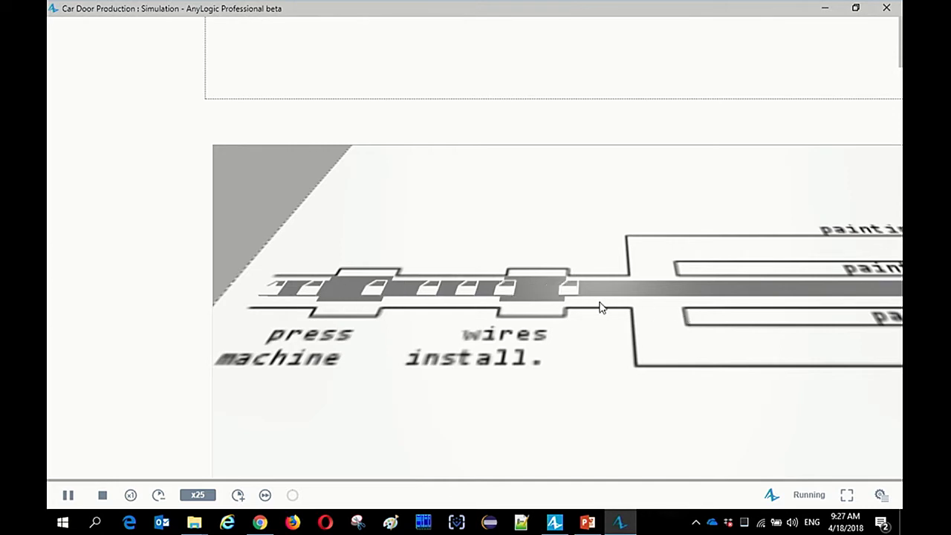
scroll(547, 315, down, 3)
scroll(547, 309, down, 1)
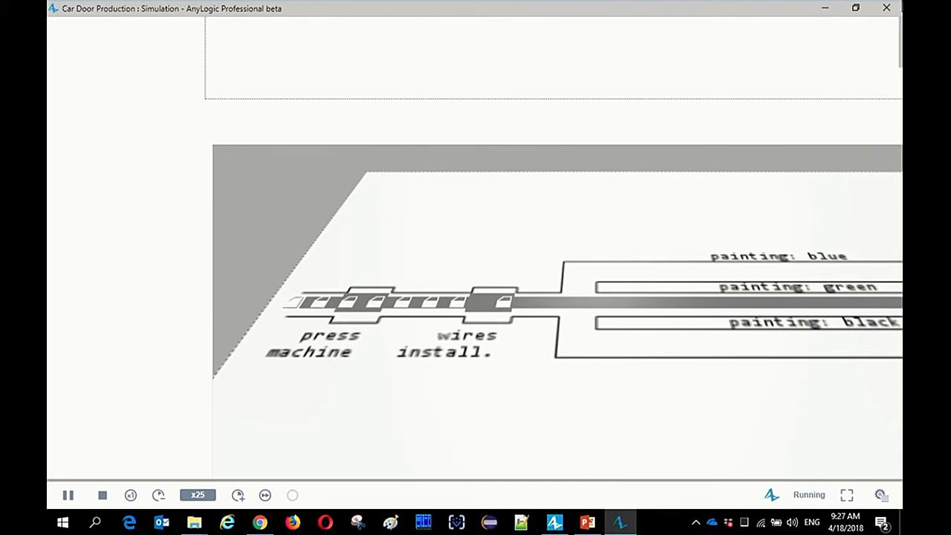
click(886, 8)
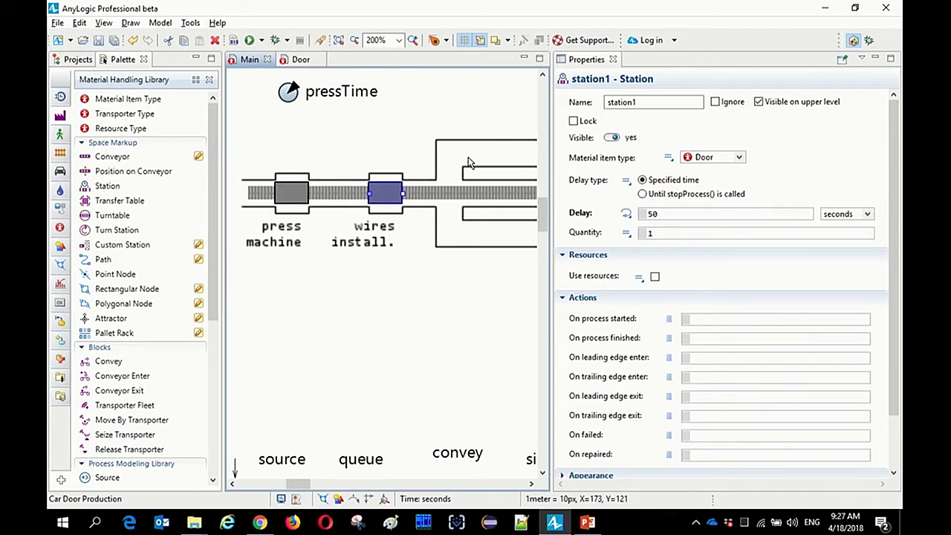
Step: Draw a bypass conveyor through the blue painting lane, leaving the main conveyor after wires installation and rejoining it before glass installation
scroll(388, 270, right, 5)
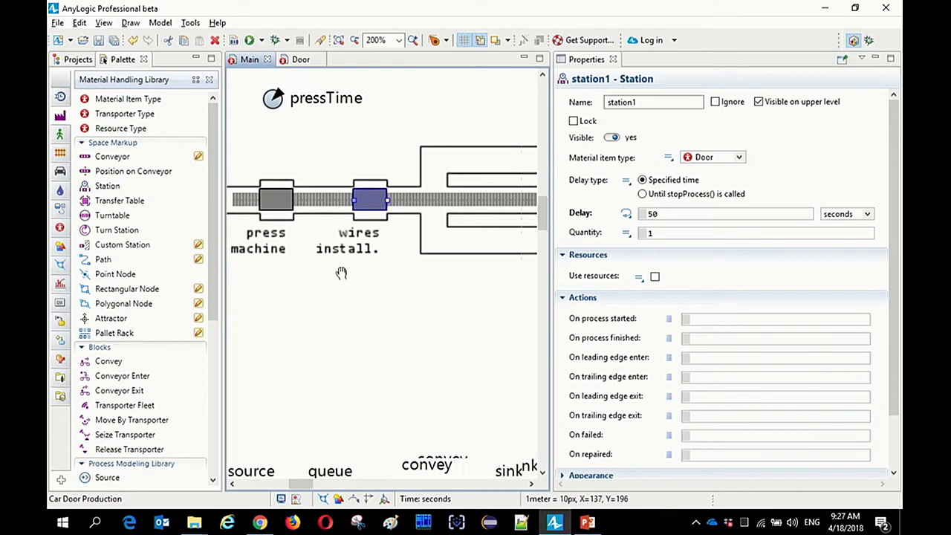
drag(552, 241, 765, 243)
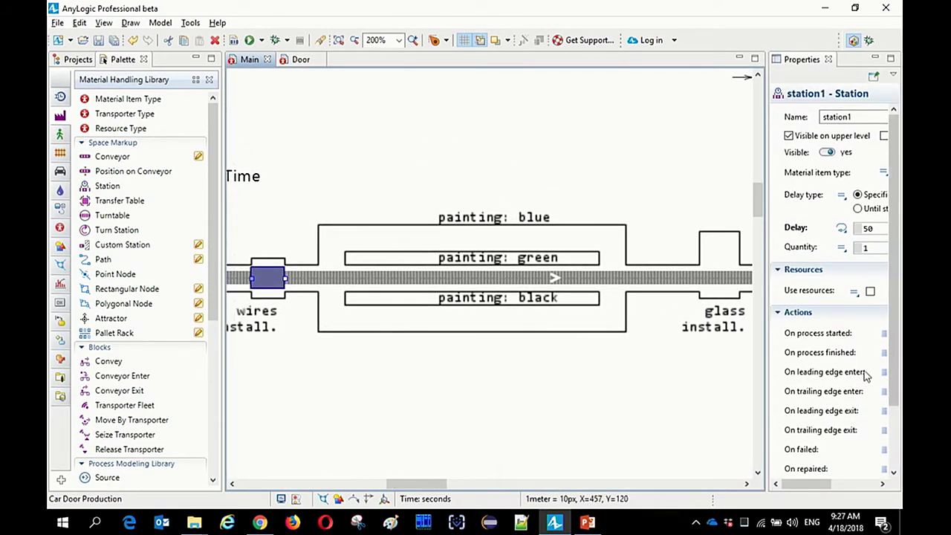
click(336, 281)
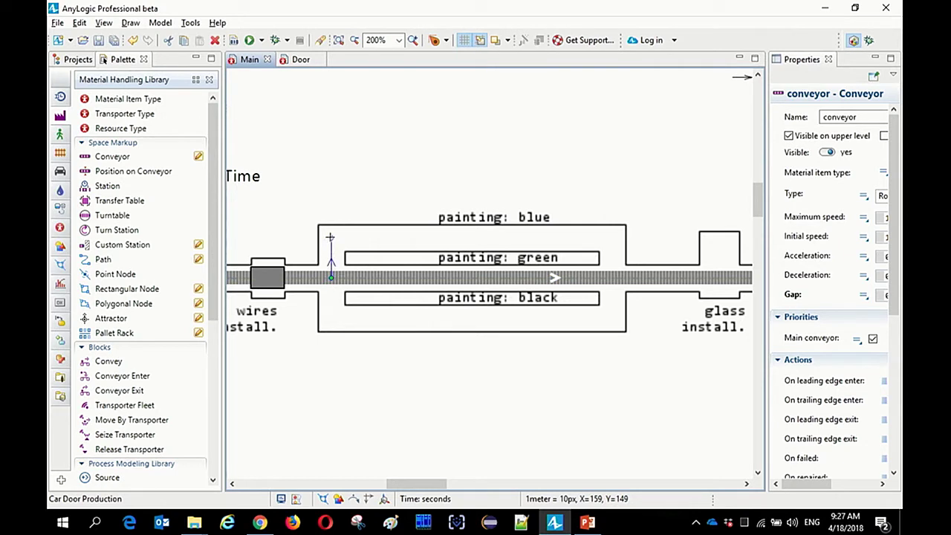
click(331, 238)
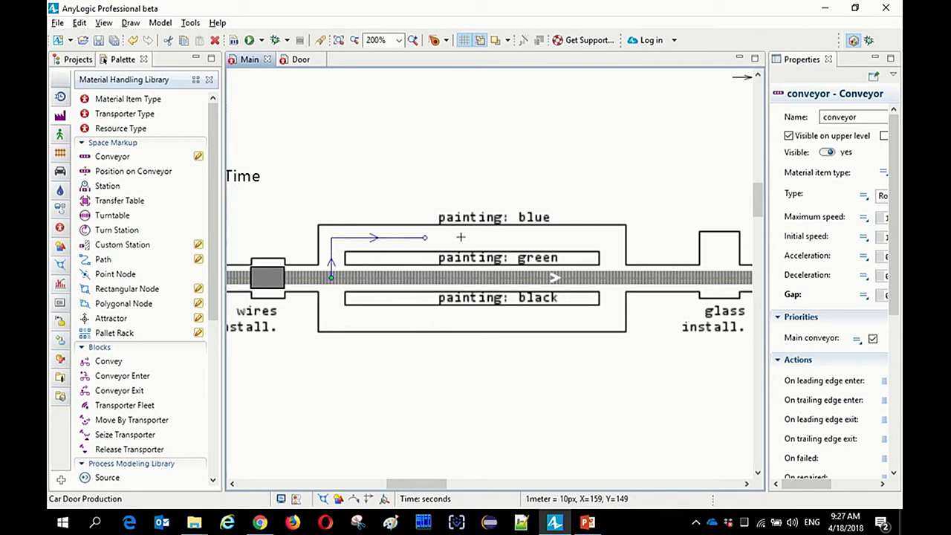
click(610, 237)
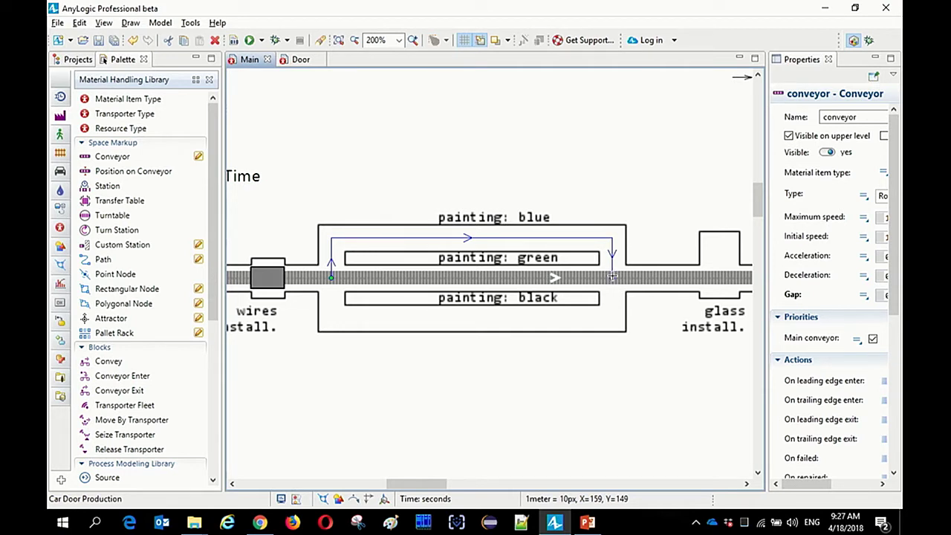
double_click(613, 279)
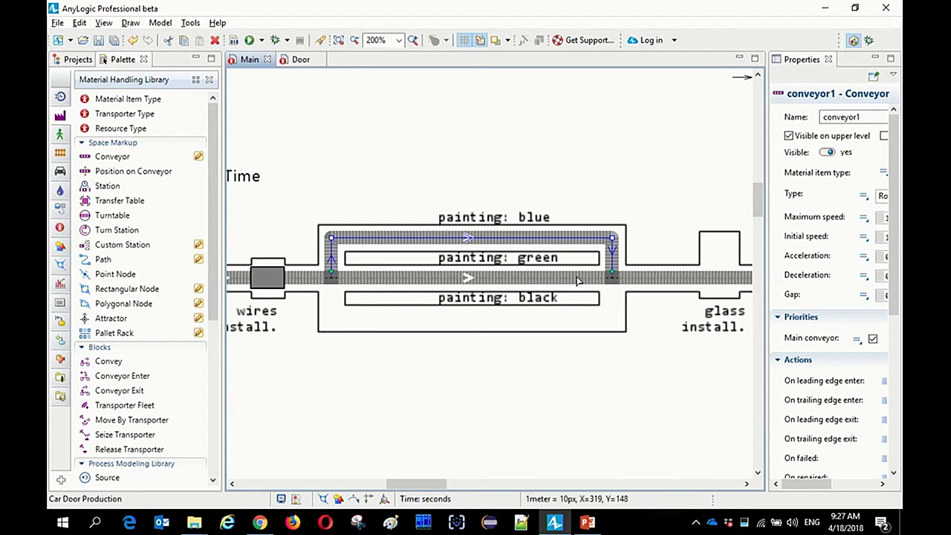
Step: Draw a second bypass conveyor below the black painting label, linking the same two junctions on the main conveyor
scroll(550, 275, right, 1)
scroll(446, 279, down, 1)
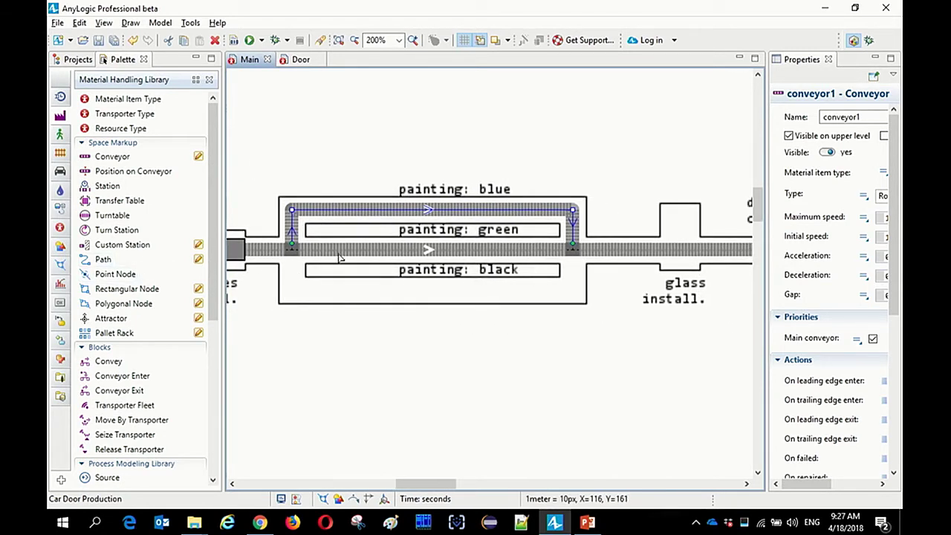
click(294, 255)
click(292, 289)
click(573, 282)
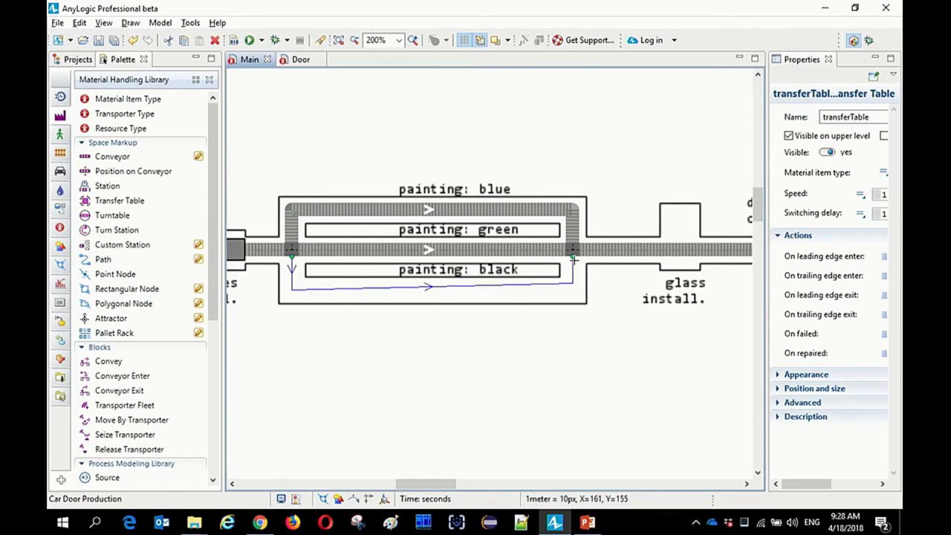
double_click(573, 260)
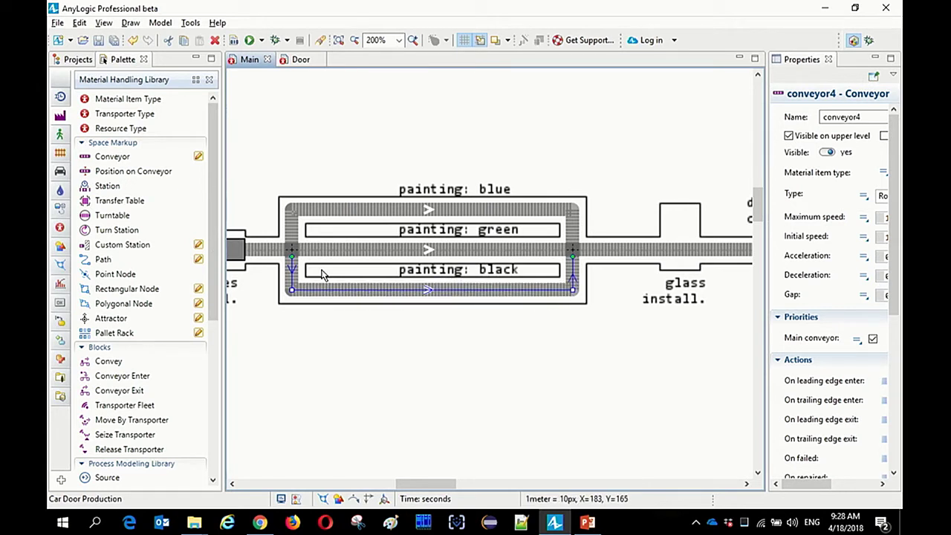
Step: Examine the speed and switching delay properties of the transfer table where the painting lanes branch off
click(291, 251)
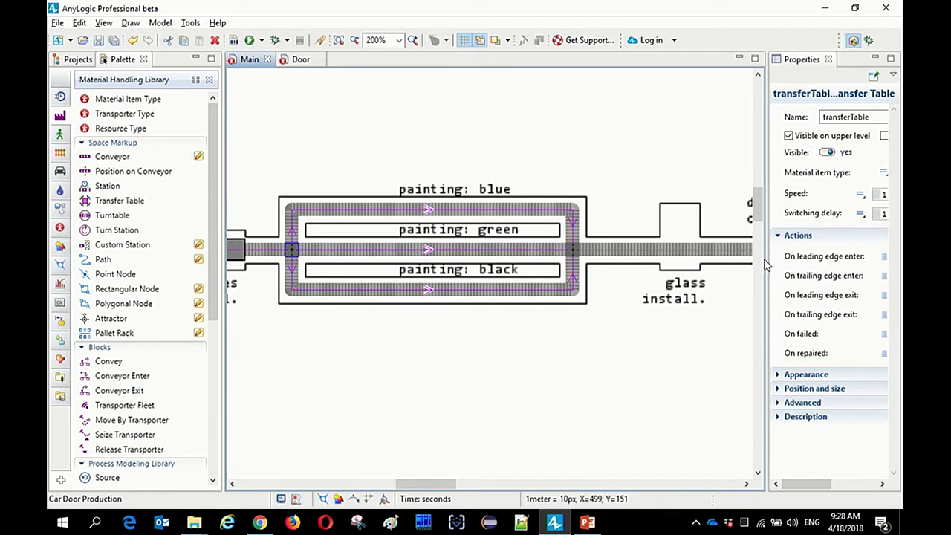
drag(765, 257, 598, 256)
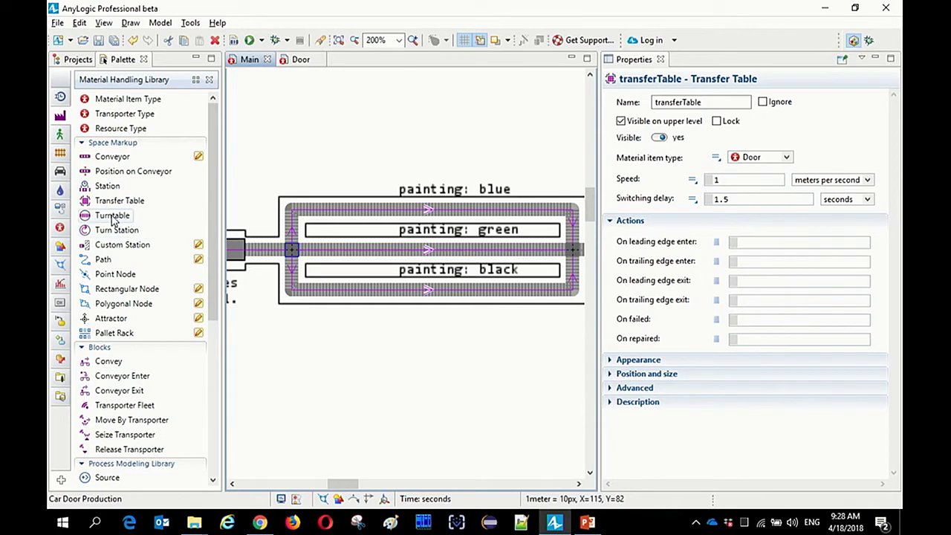
drag(596, 220, 628, 227)
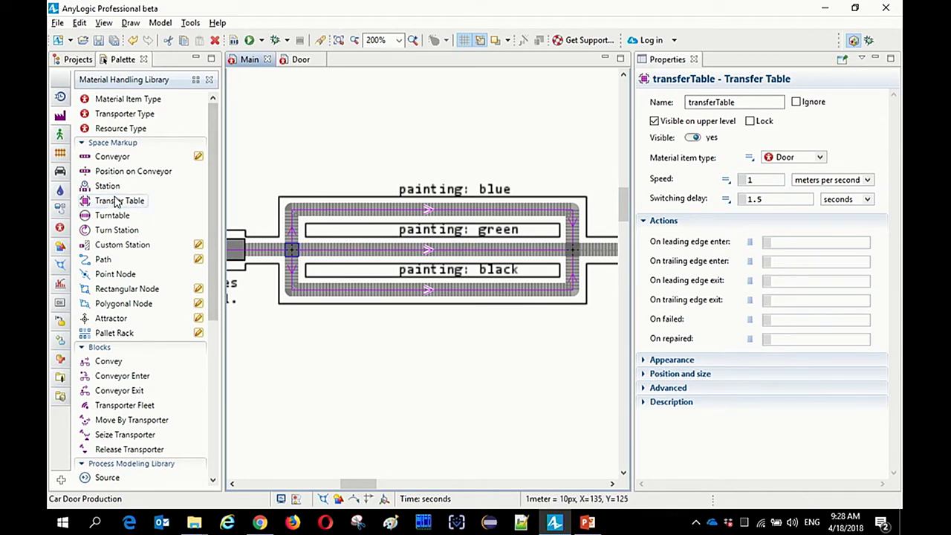
Step: Place a transfer table on each of the four outer corners of the blue and black painting conveyors
drag(121, 199, 291, 216)
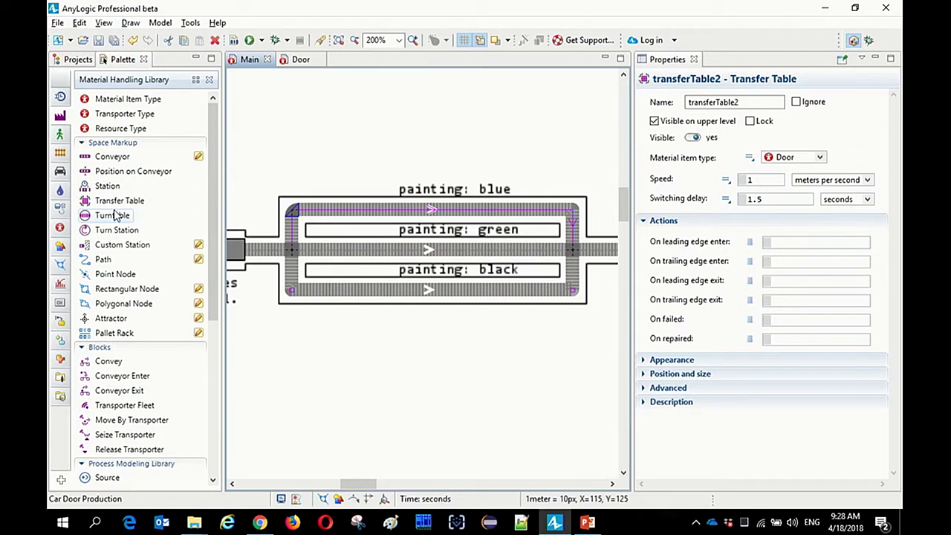
drag(117, 210, 573, 212)
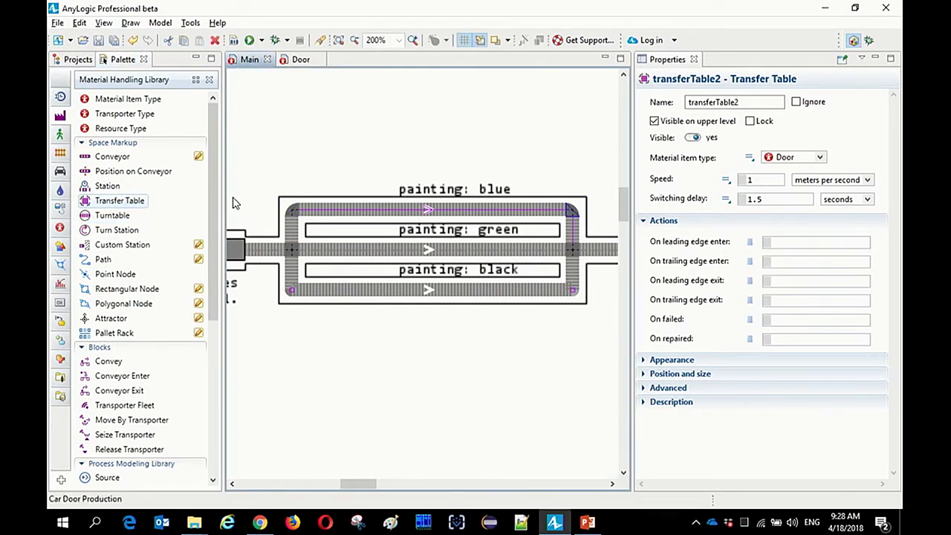
drag(123, 203, 298, 292)
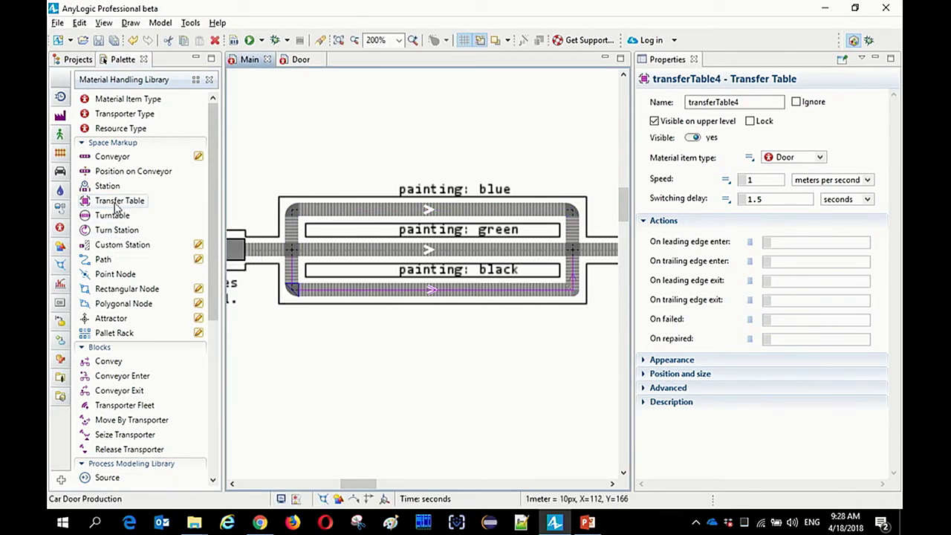
drag(117, 205, 593, 296)
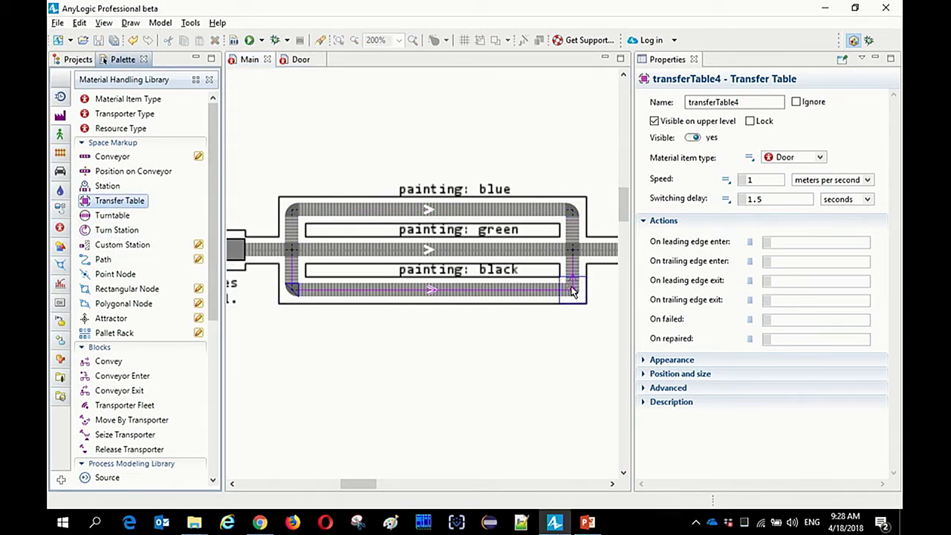
click(571, 292)
Step: Set the maximum speed of the blue, green and black painting lane conveyors to 0.1 meters per second
scroll(553, 327, down, 1)
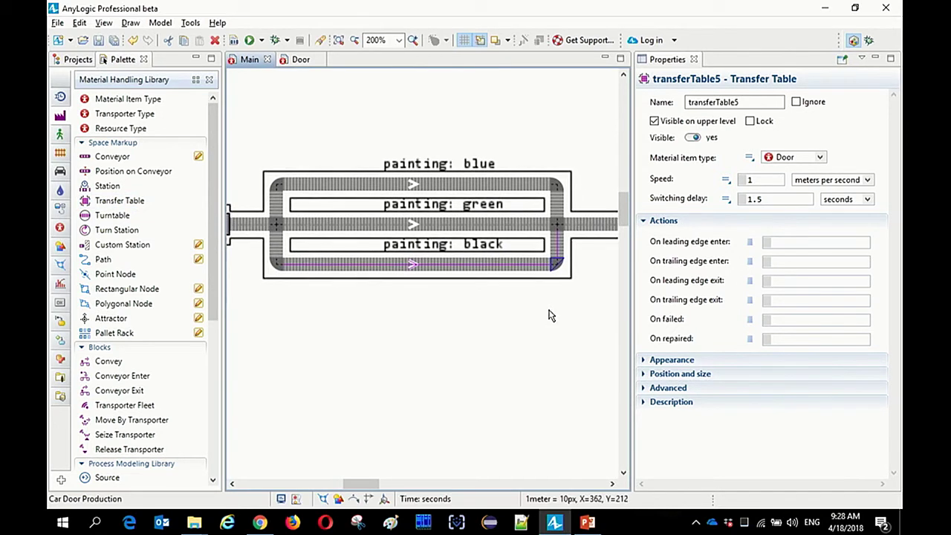
scroll(496, 282, down, 1)
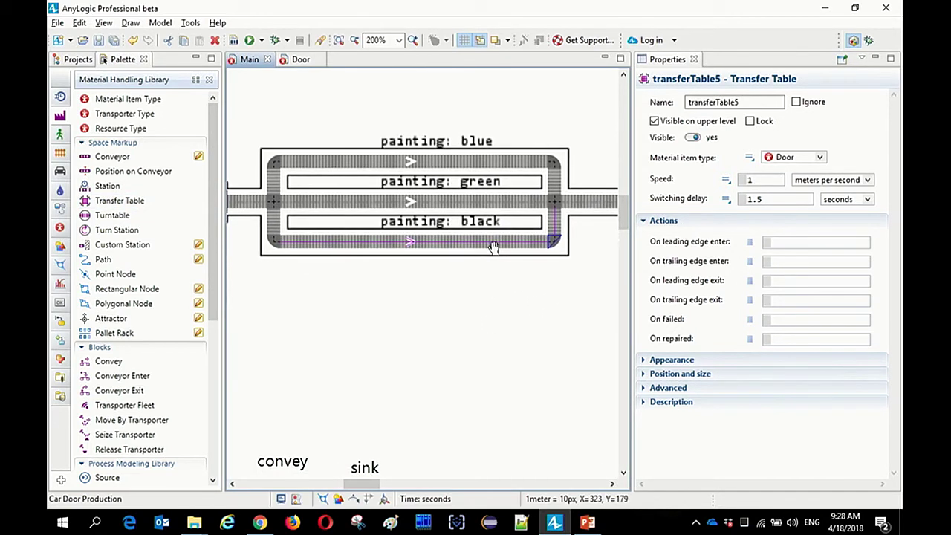
click(451, 162)
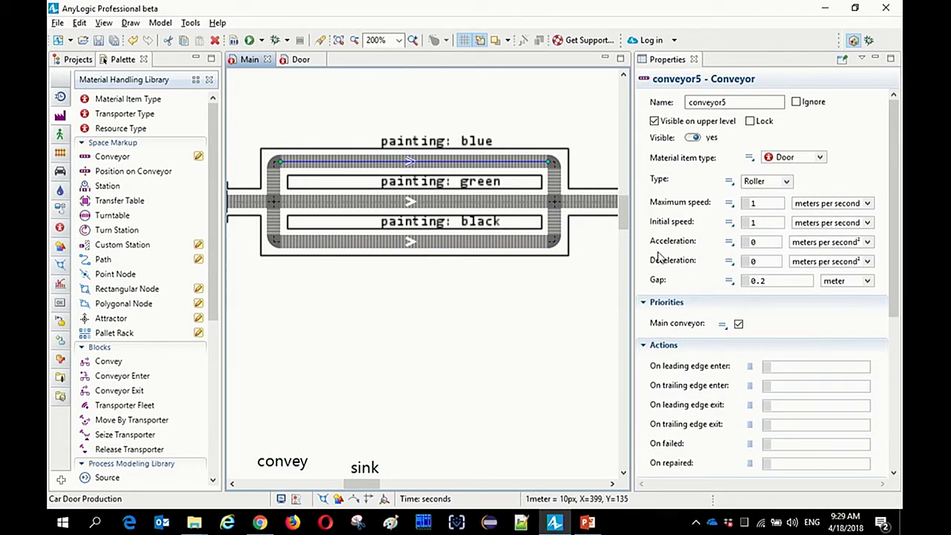
click(754, 203)
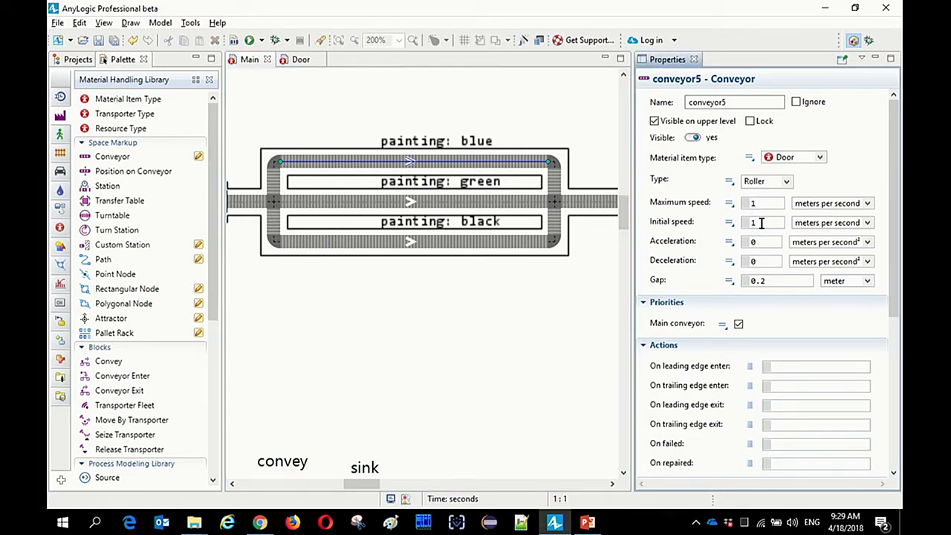
text(0.)
click(490, 205)
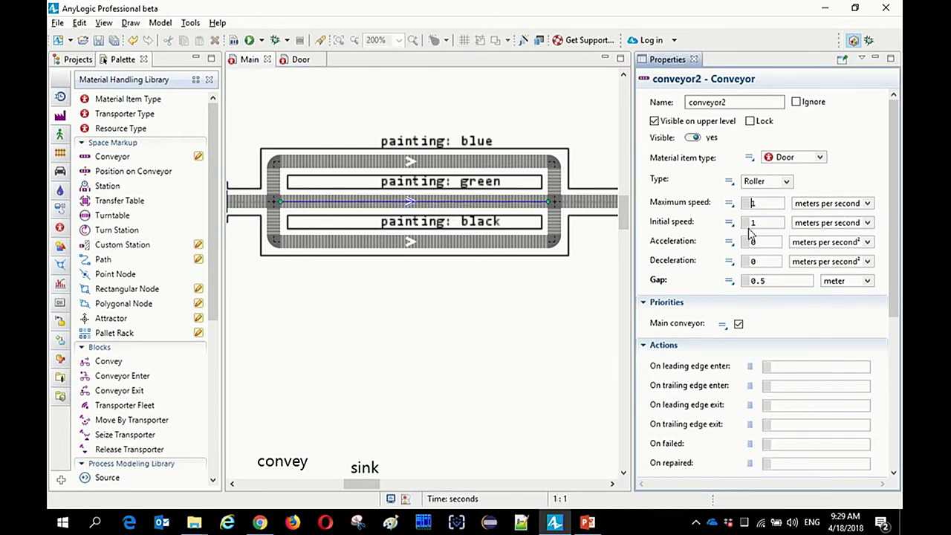
click(494, 241)
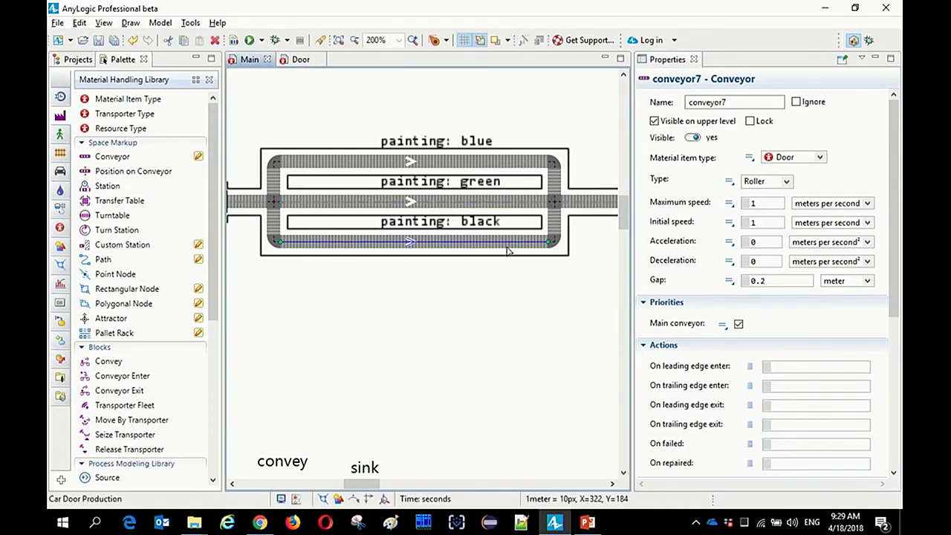
click(751, 201)
text(0.)
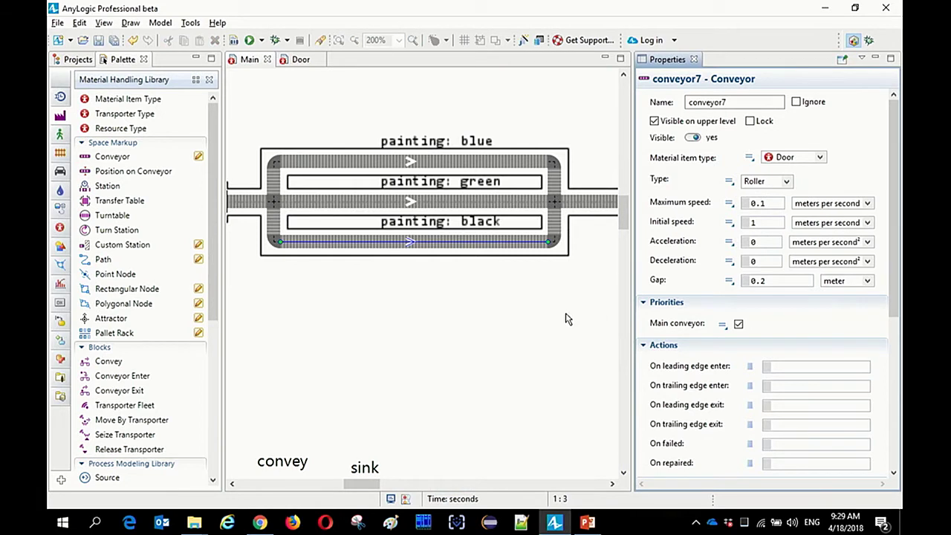
drag(566, 270, 504, 275)
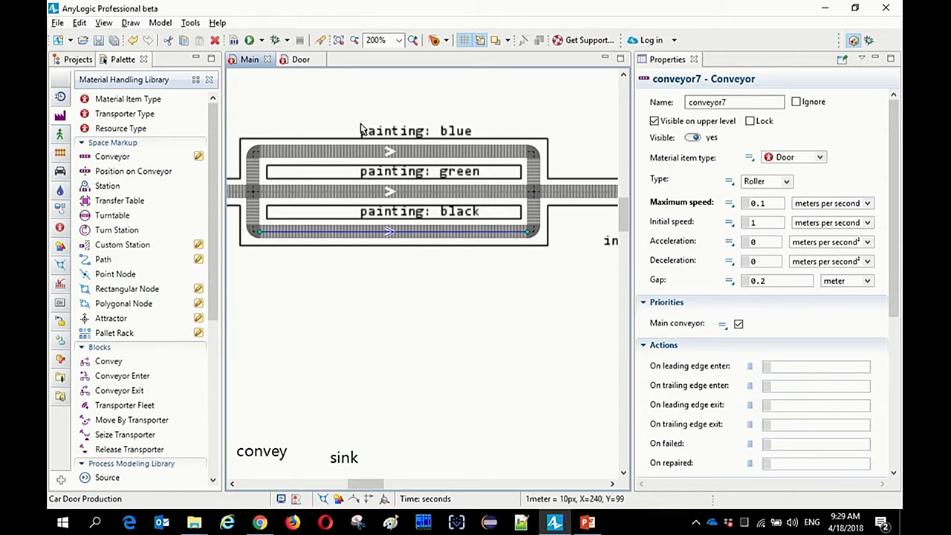
Step: Add a variable named color to the Door agent type
click(305, 65)
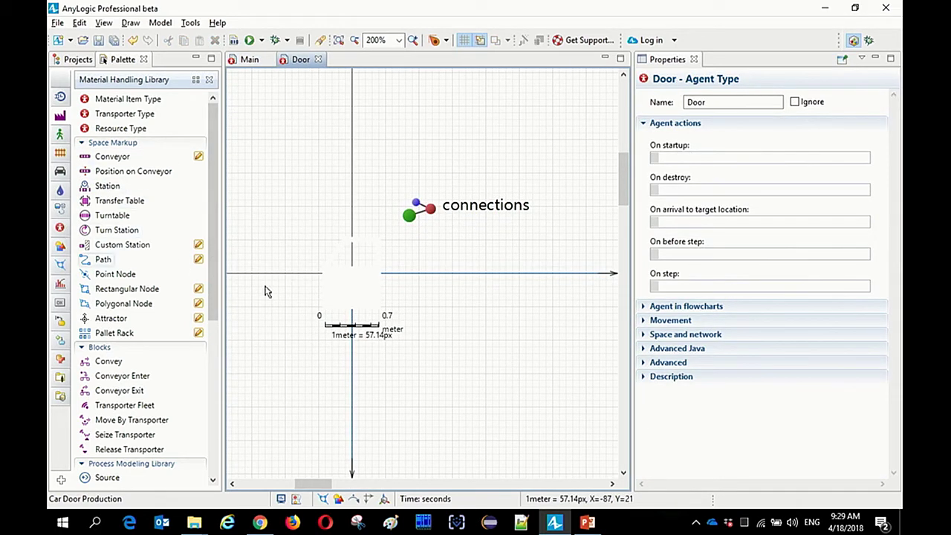
click(358, 296)
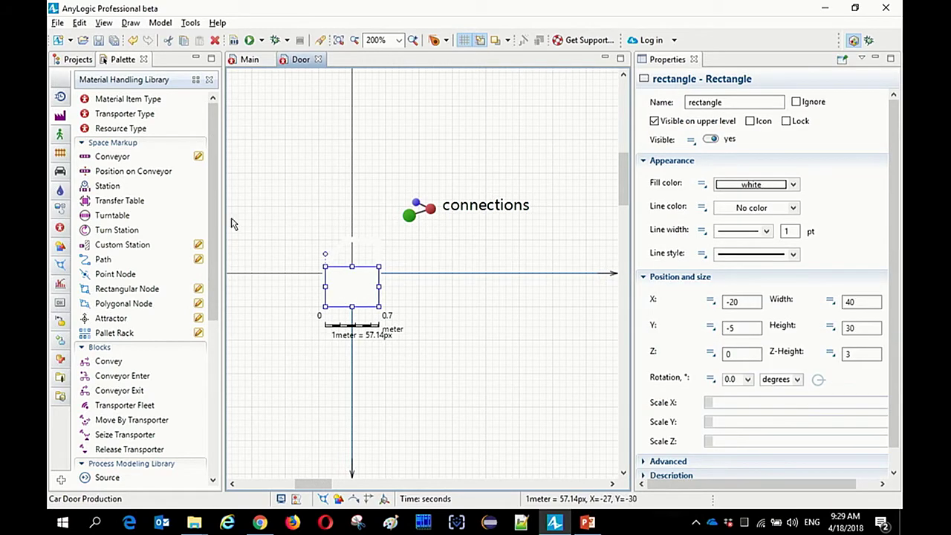
click(63, 227)
drag(109, 171, 486, 375)
double_click(531, 369)
text(color)
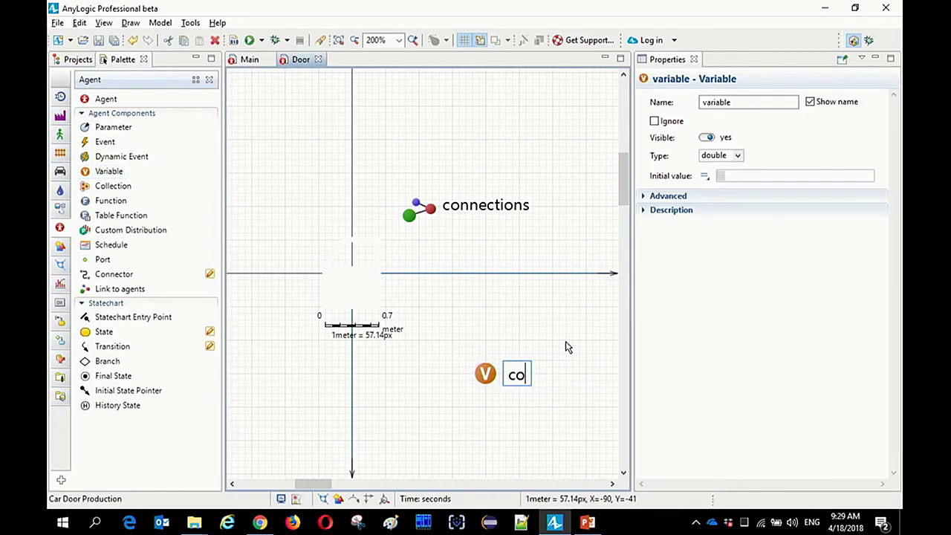
key(Return)
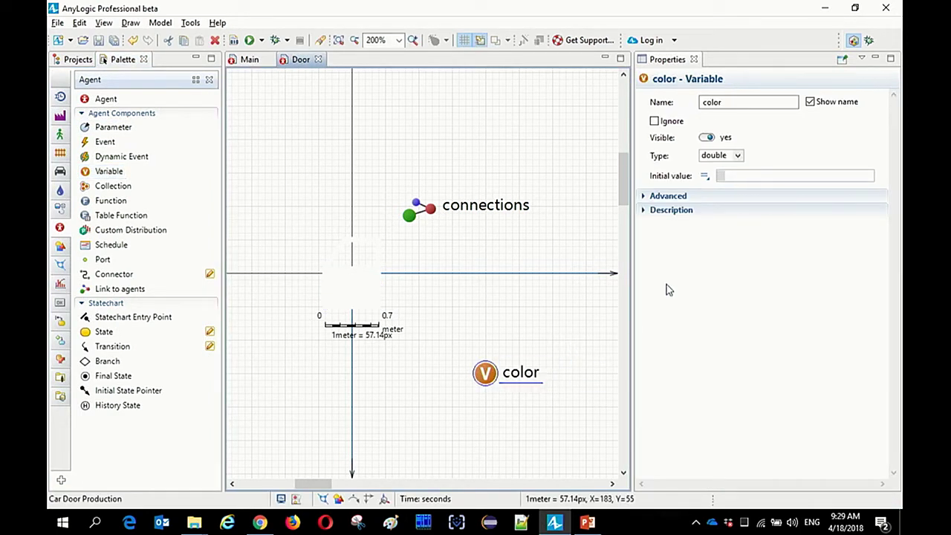
Step: Set the color variable's type to Color and its initial value to white
click(736, 156)
click(714, 257)
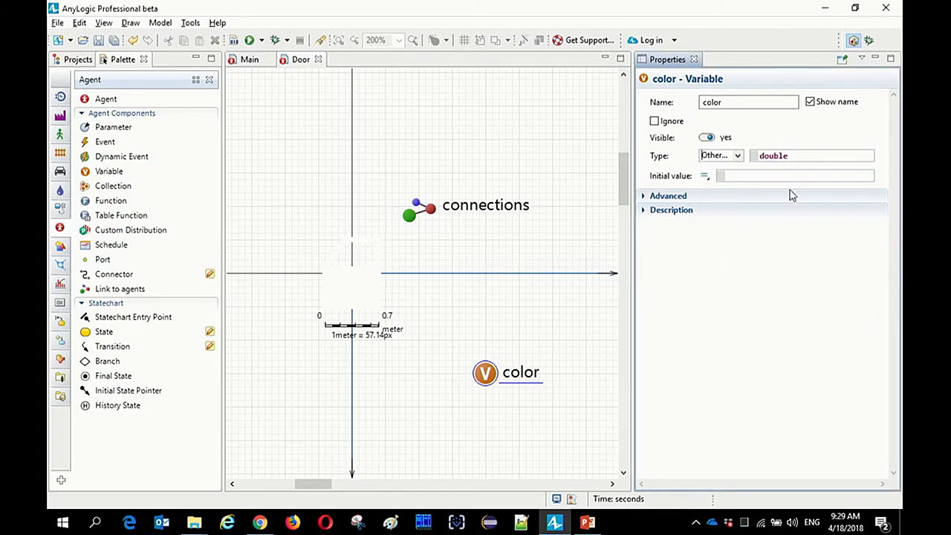
text(color)
click(768, 175)
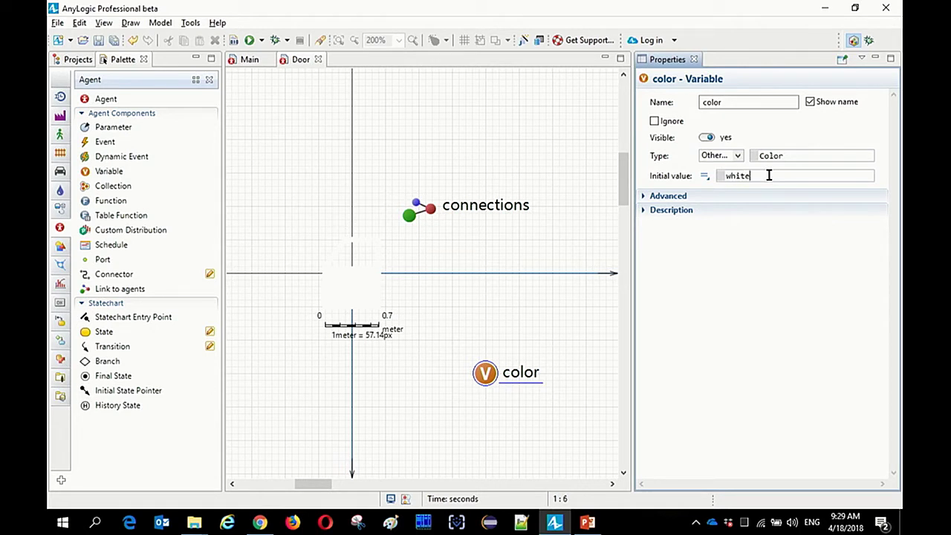
Step: Make the door rectangle's fill color a dynamic value that uses the color variable
click(363, 283)
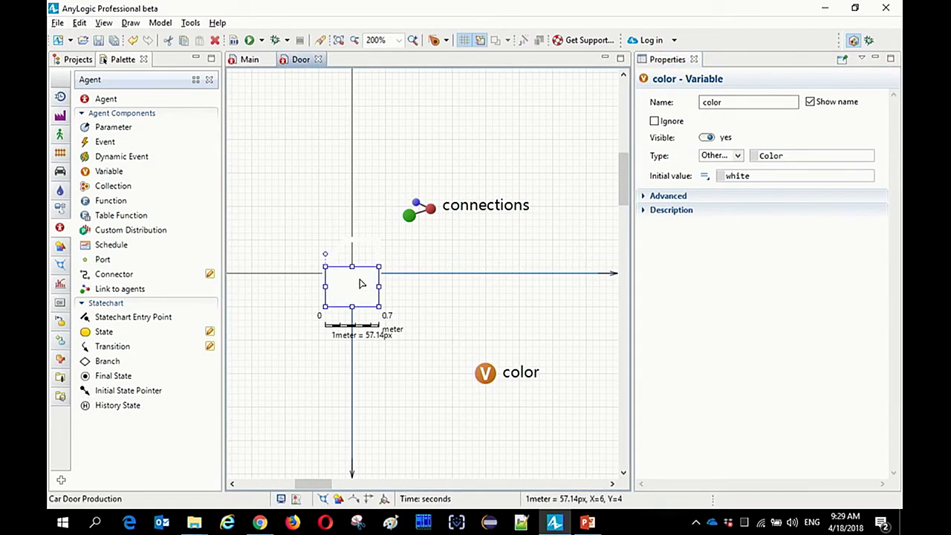
drag(632, 241, 626, 243)
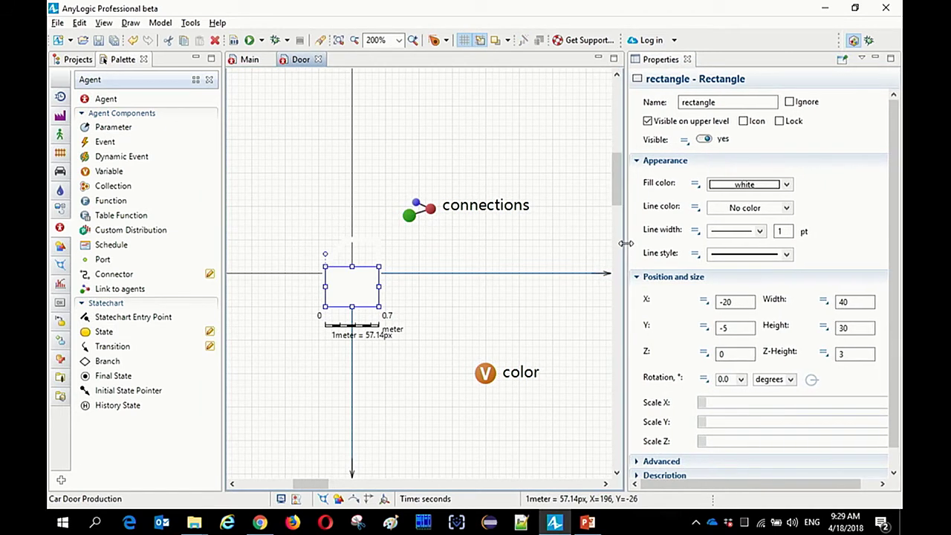
click(699, 187)
click(604, 248)
click(741, 185)
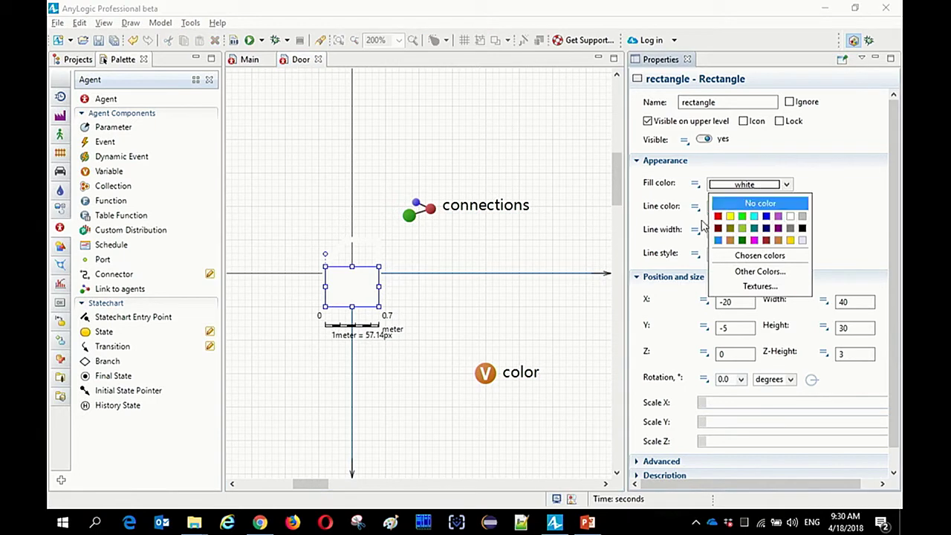
click(695, 183)
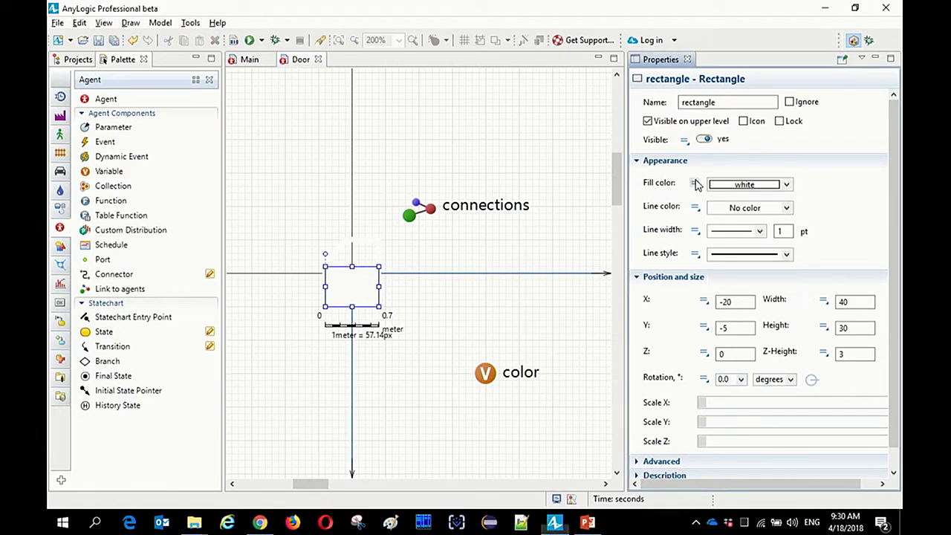
text(color)
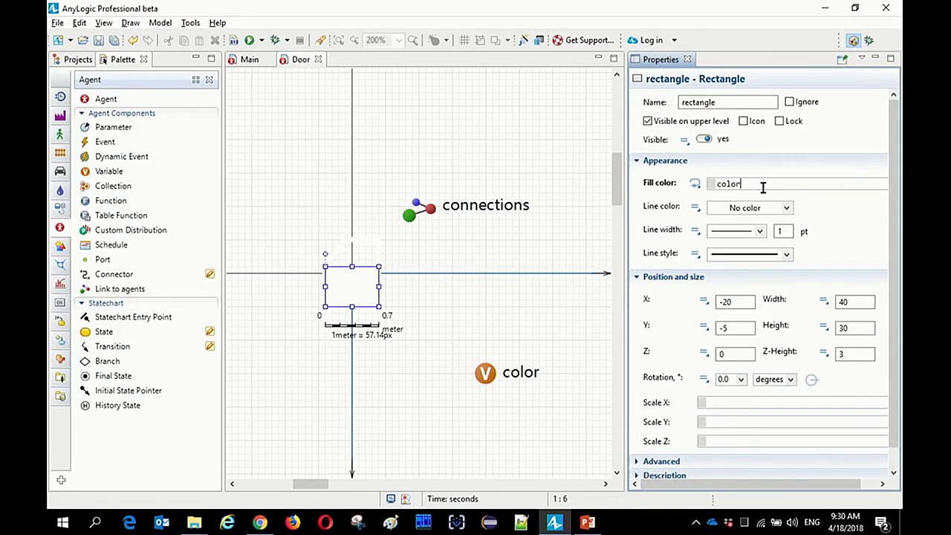
Step: Make the door polyline's line color a dynamic value that uses the color variable, reusing the rectangle's fill color expression
double_click(762, 187)
key(ctrl+c)
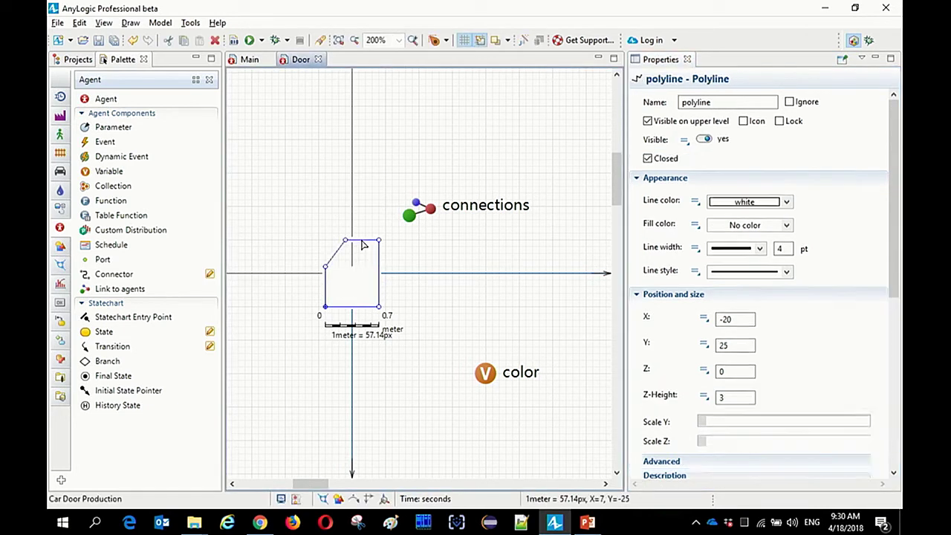
click(696, 203)
key(ctrl+v)
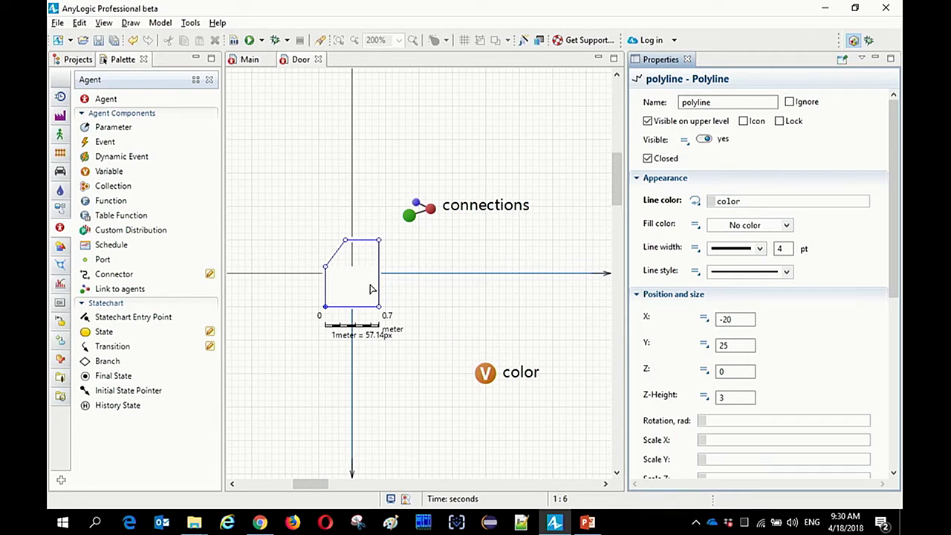
click(249, 59)
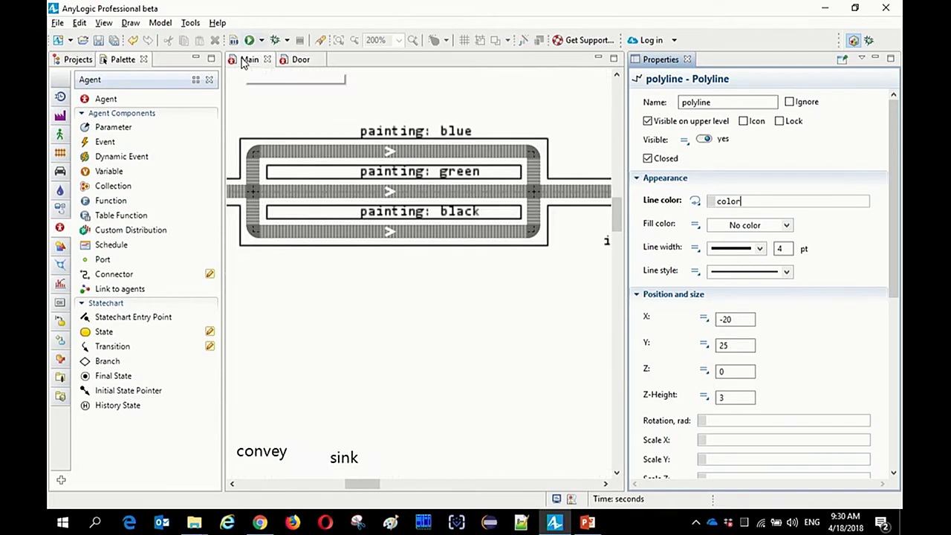
scroll(385, 191, down, 4)
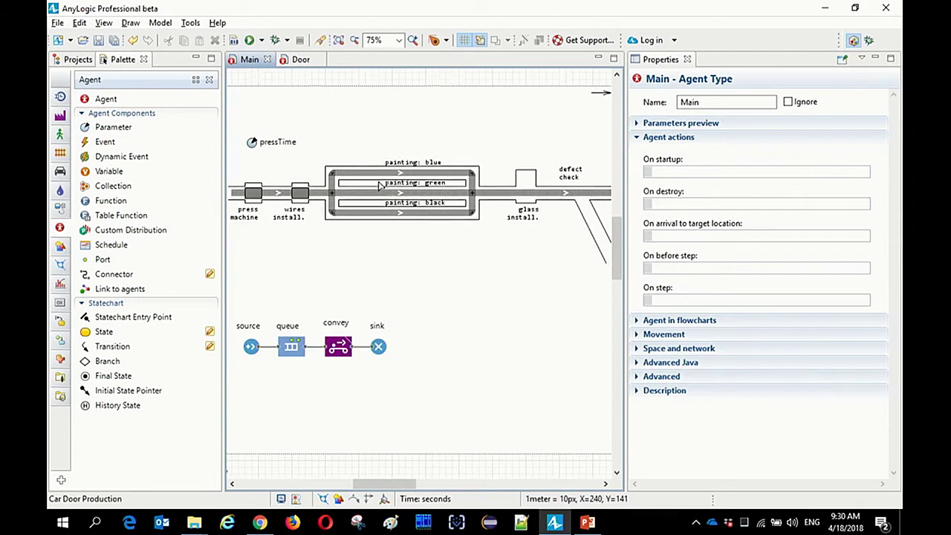
click(300, 61)
mouse_move(254, 210)
mouse_down()
mouse_move(389, 320)
mouse_move(411, 351)
mouse_up()
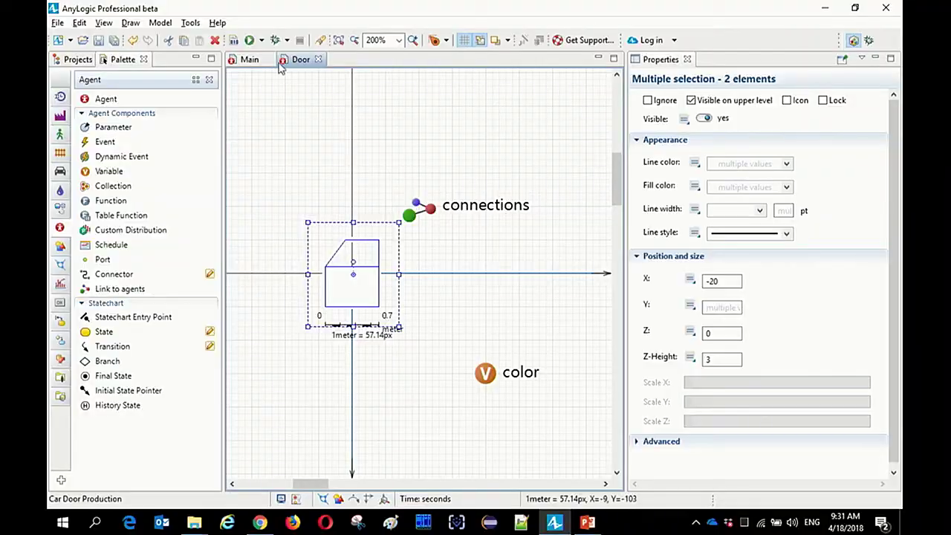
Step: In Main, set the blue painting lane conveyor's leading edge exit action to agent.color = blue
click(248, 61)
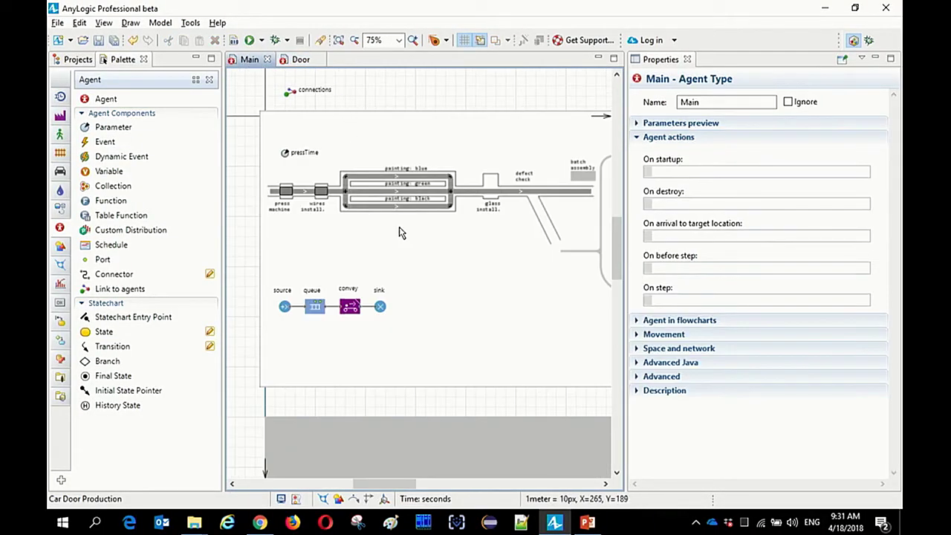
scroll(401, 224, up, 1)
scroll(407, 227, up, 1)
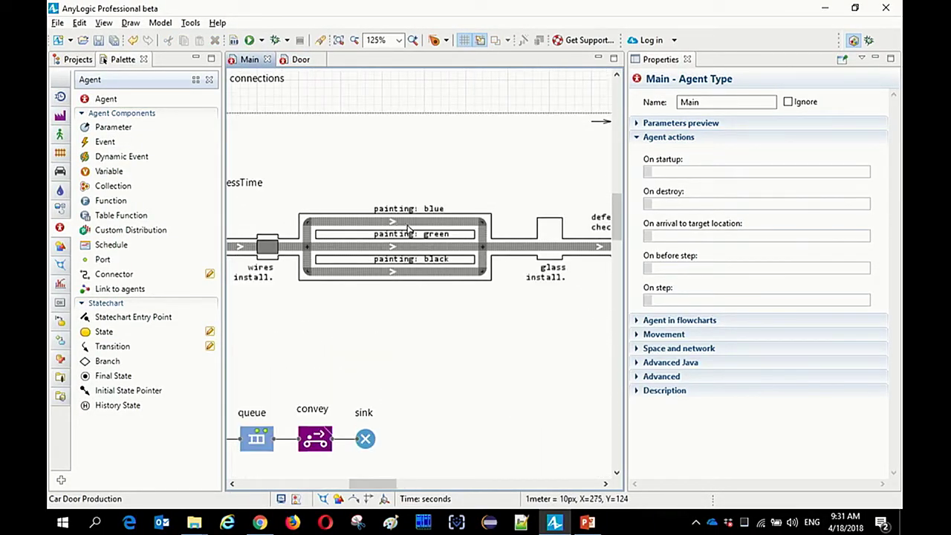
scroll(380, 224, up, 2)
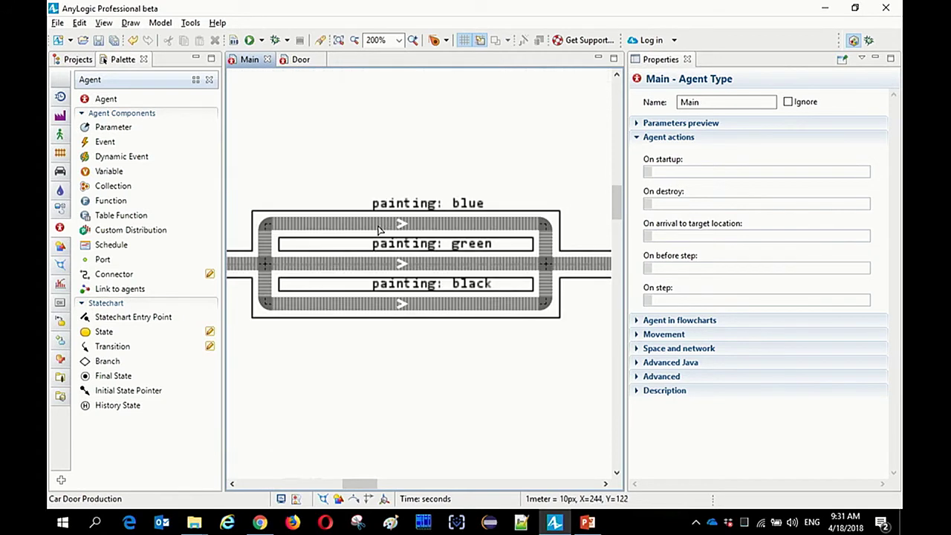
click(384, 225)
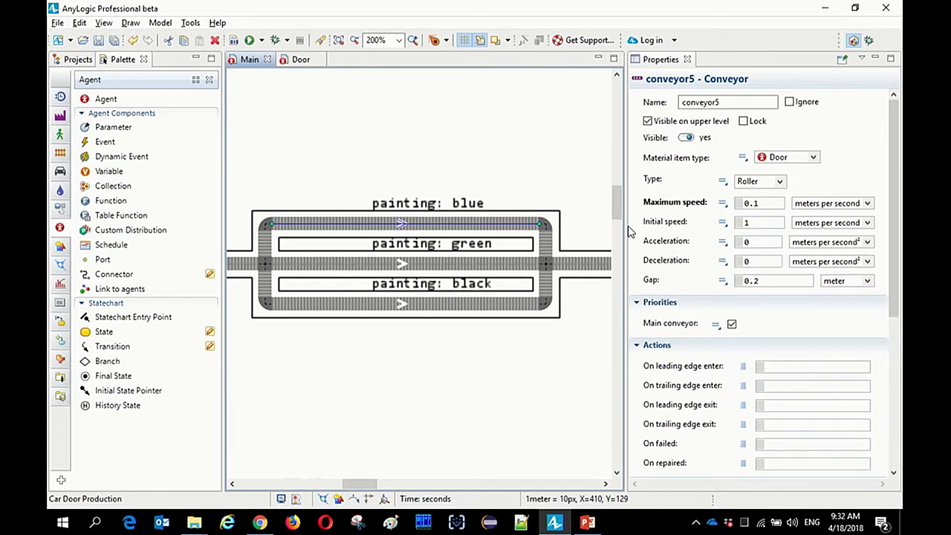
drag(626, 226, 593, 178)
click(759, 407)
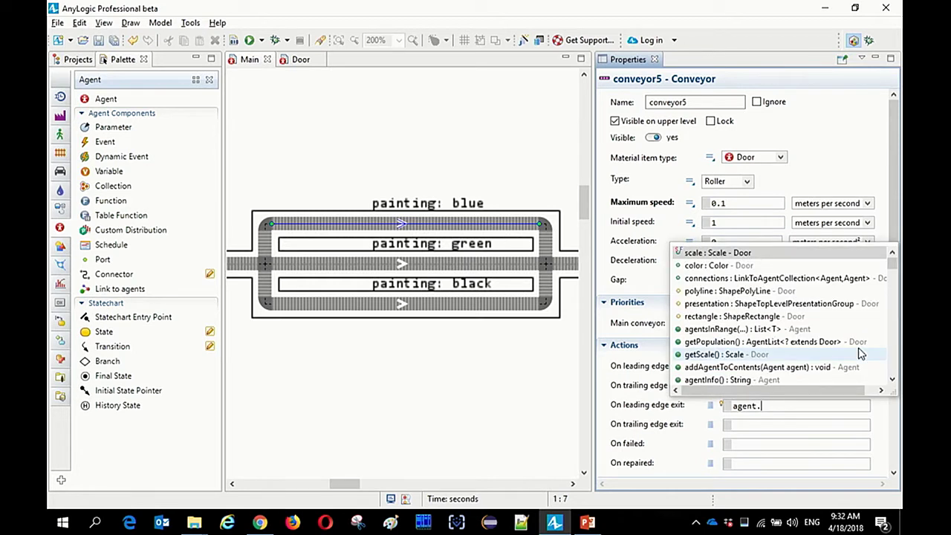
click(719, 266)
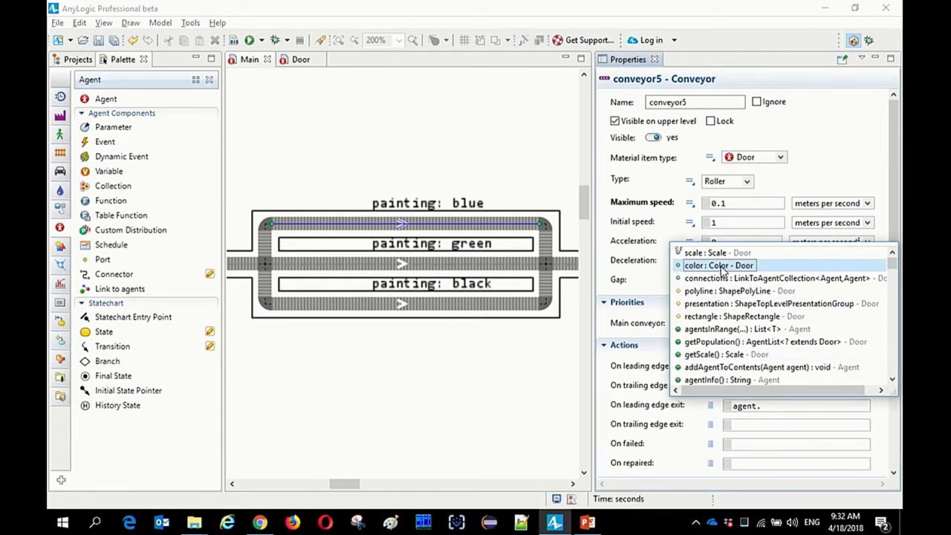
double_click(719, 266)
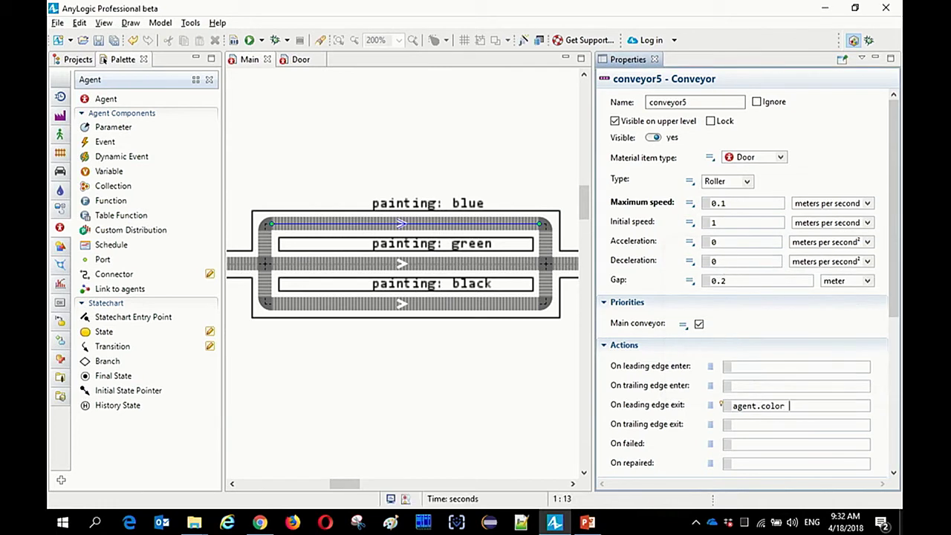
text(= blue)
Step: Copy the blue lane's leading edge exit action to the green painting lane conveyor and change its color to green
drag(823, 405, 731, 406)
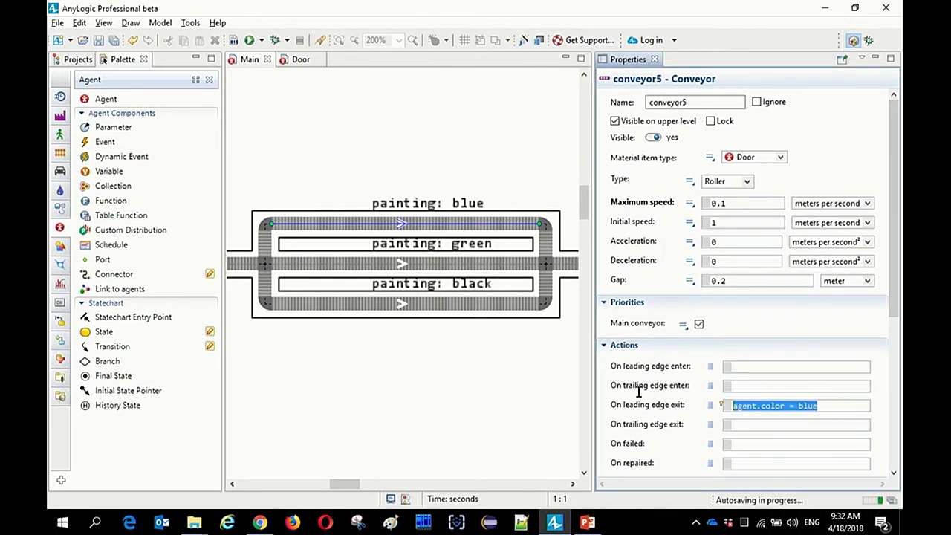
right_click(786, 401)
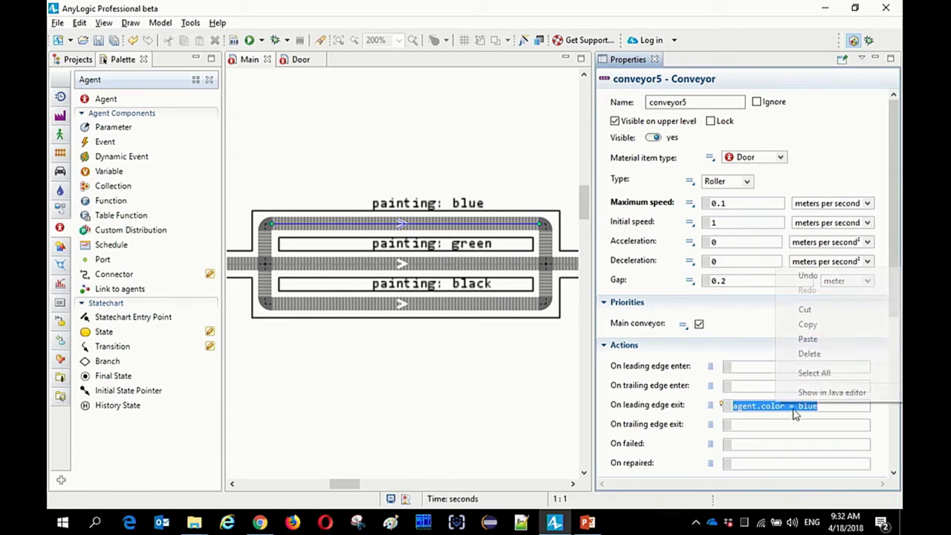
click(807, 324)
click(475, 265)
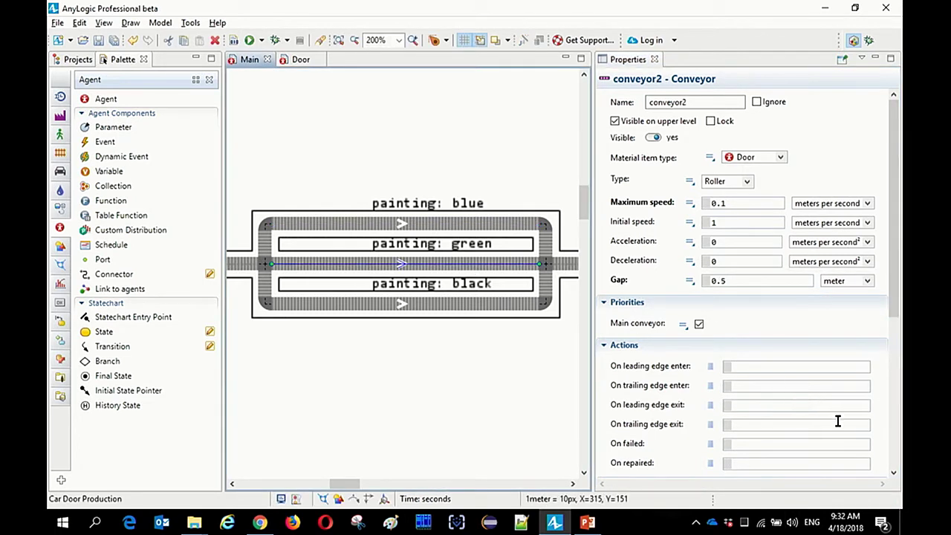
click(782, 403)
key(ctrl+v)
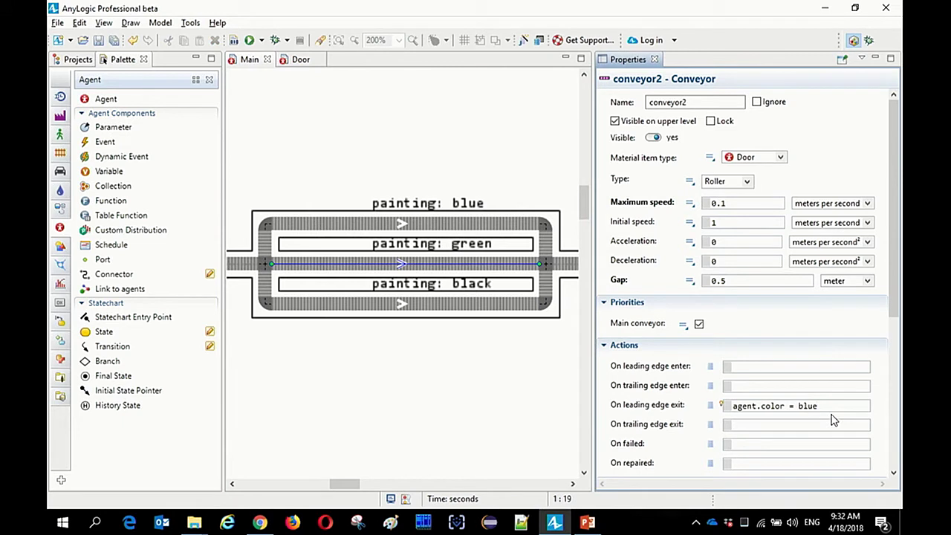
double_click(815, 406)
text(green)
Step: Paste the leading edge exit action into the black painting lane conveyor and change its color to black
click(499, 299)
click(741, 404)
right_click(742, 404)
click(775, 338)
double_click(808, 406)
text(bl)
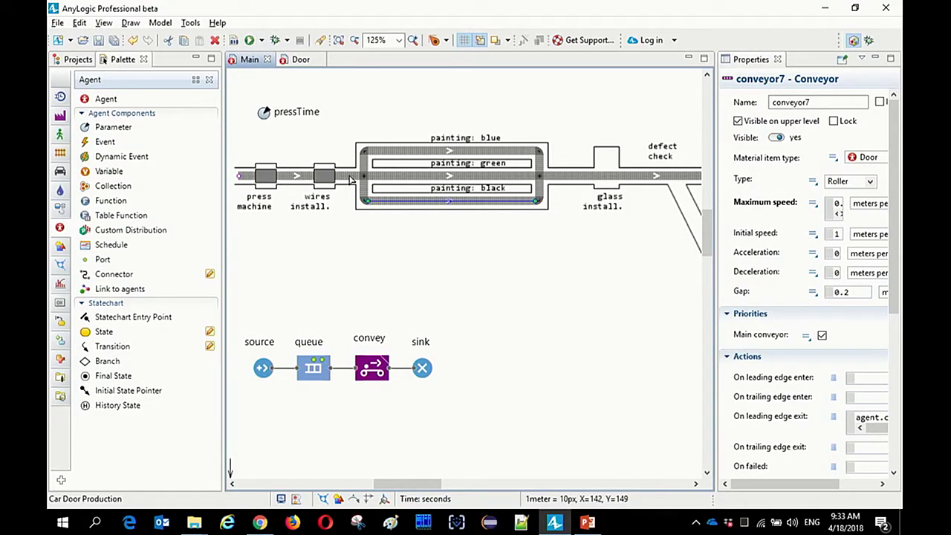
Step: Create a collection from the blue, green and black painting lane conveyors
click(384, 373)
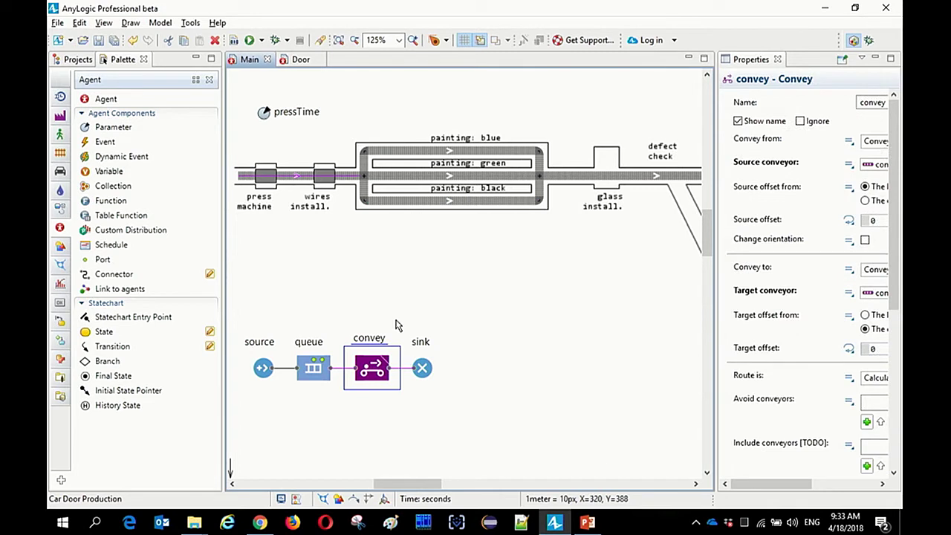
drag(506, 273, 486, 288)
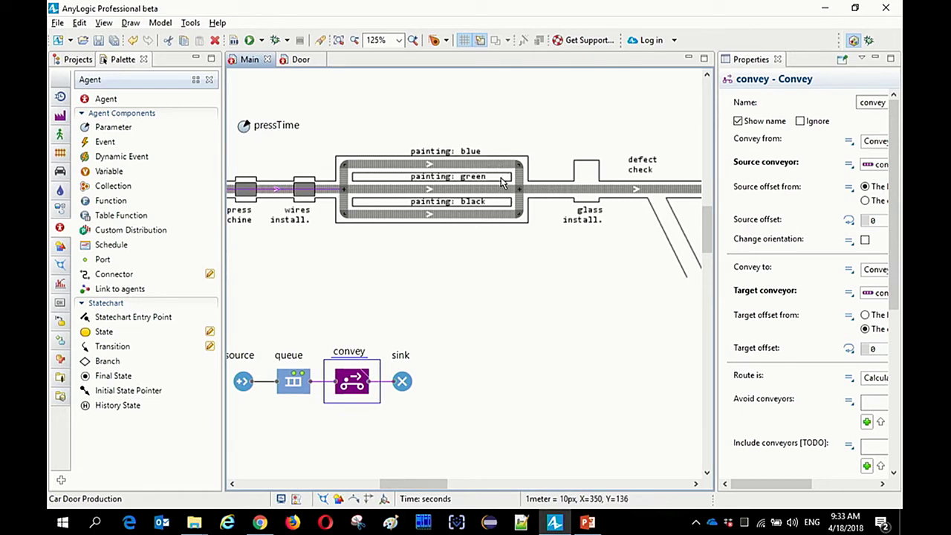
drag(582, 302, 513, 302)
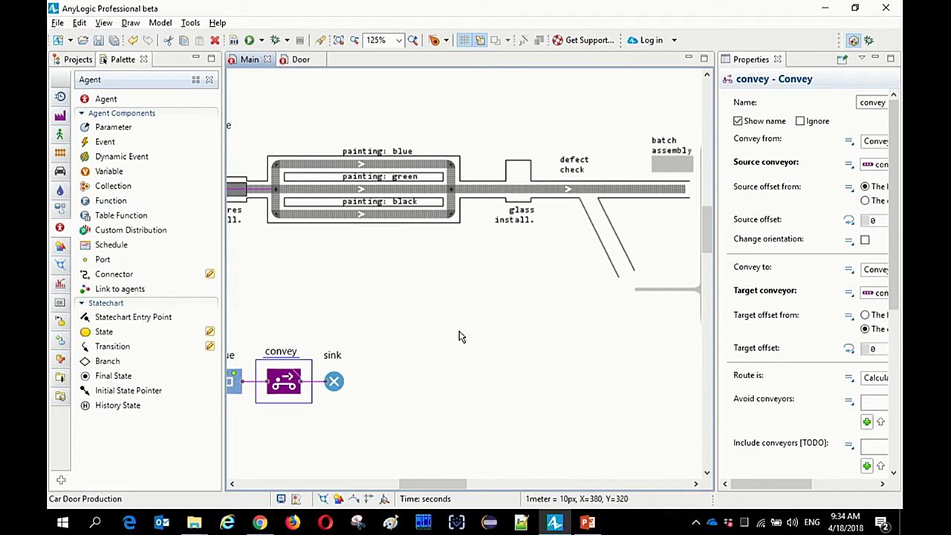
click(401, 164)
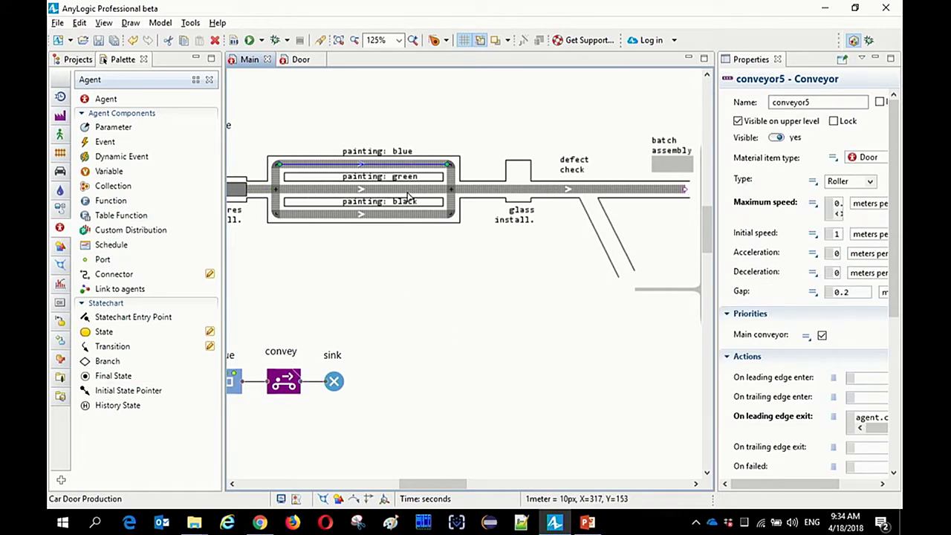
shift+click(398, 199)
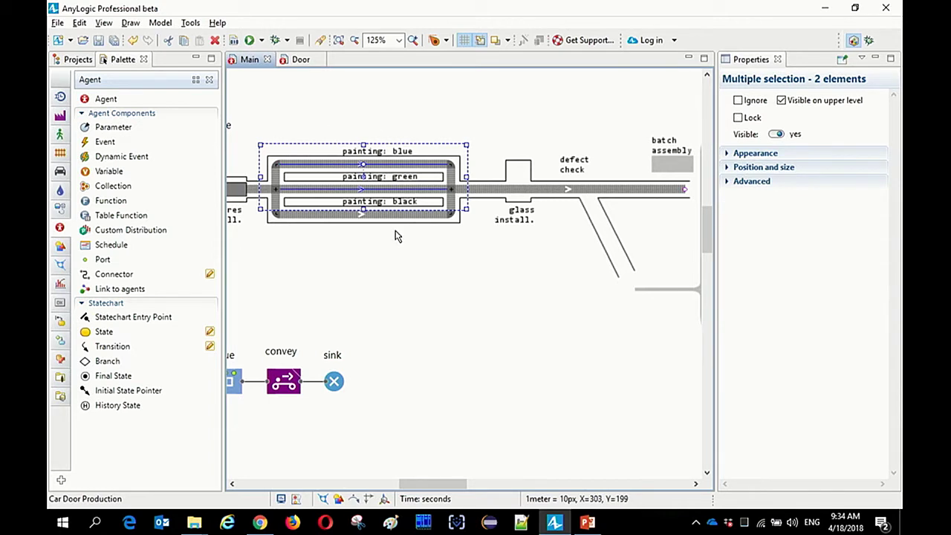
shift+click(402, 215)
scroll(416, 311, left, 3)
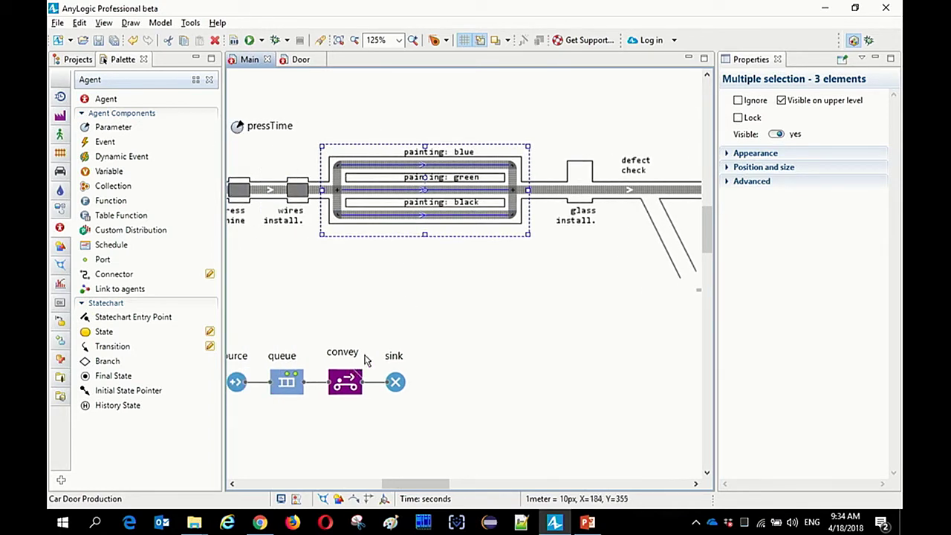
right_click(466, 218)
click(535, 285)
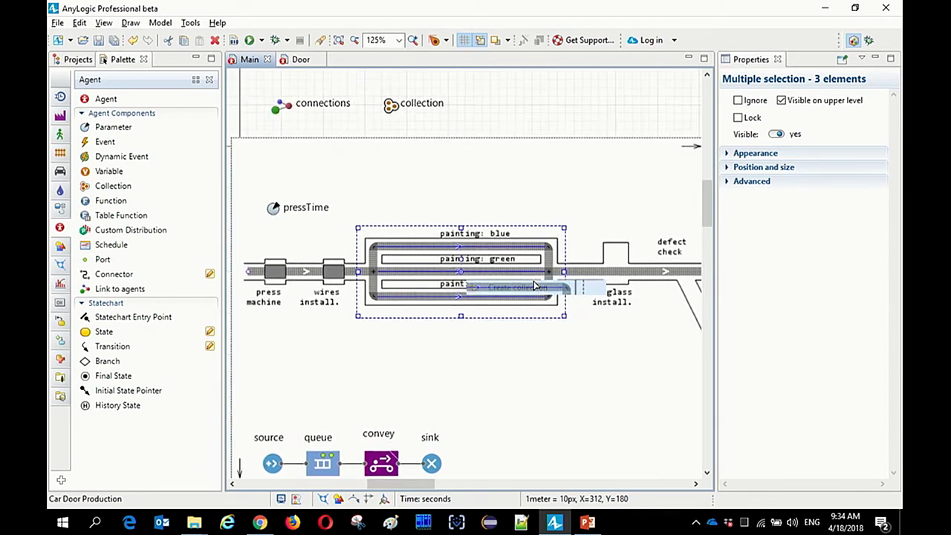
Step: Rename the new collection to paintingLines and place it just above the painting lanes
double_click(490, 271)
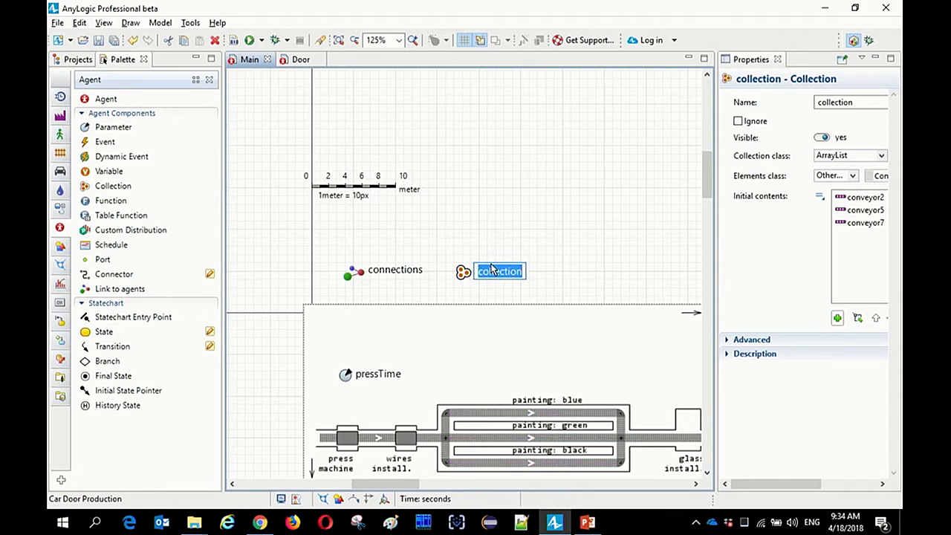
text(paintingLines)
key(Return)
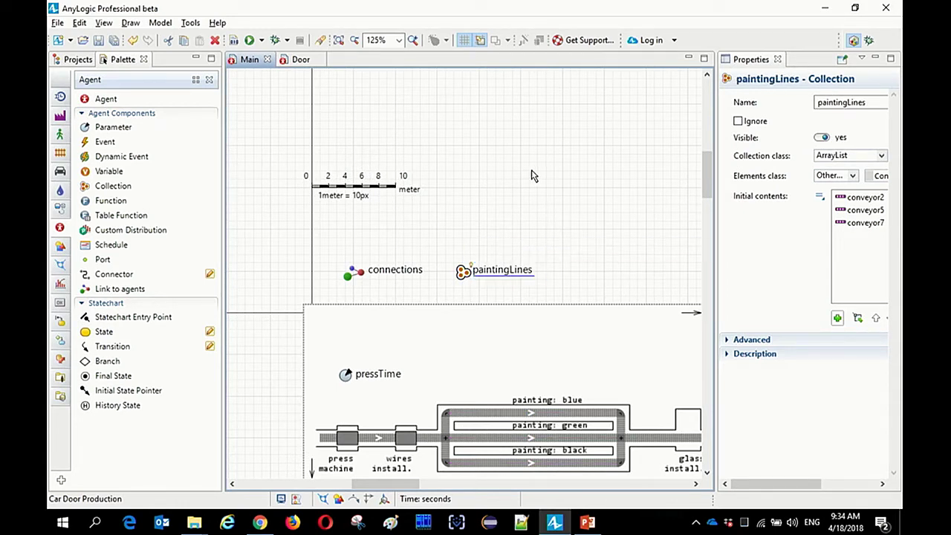
scroll(532, 175, down, 2)
drag(394, 130, 388, 236)
Step: Switch the convey block's target conveyor from a fixed choice to a dynamic value
scroll(387, 236, down, 3)
click(327, 275)
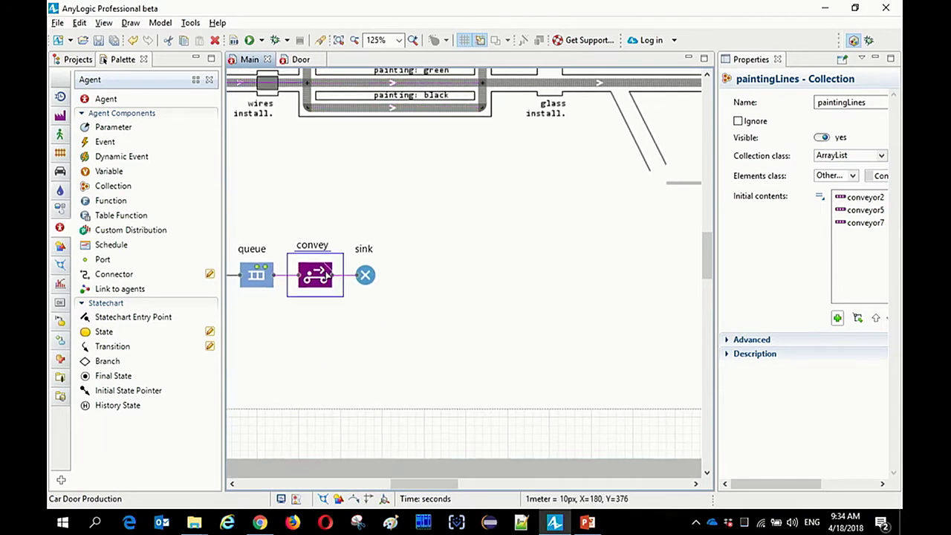
drag(719, 265, 540, 242)
click(667, 293)
click(681, 324)
Step: Set the convey block's target conveyor expression to randomFrom( paintingLines )
double_click(739, 292)
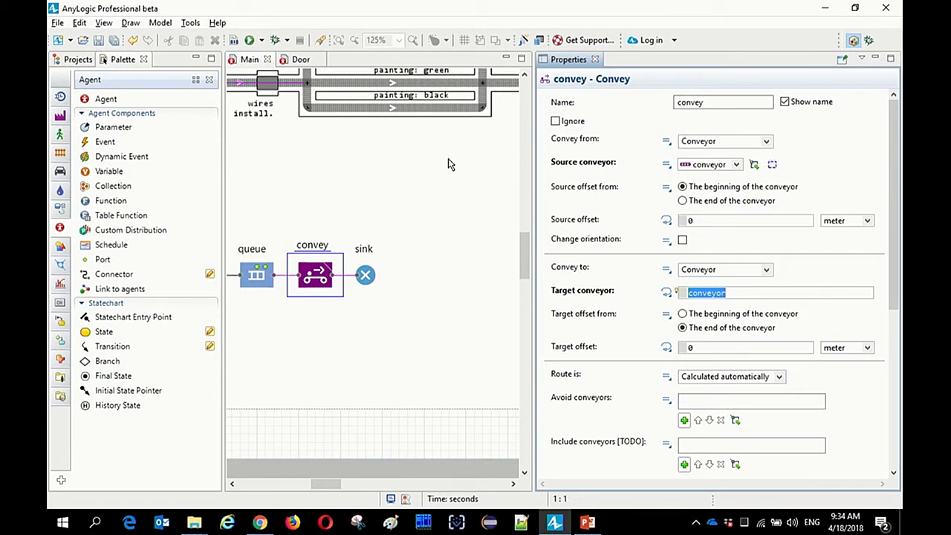
text(randomFrom)
key(BackSpace)
key(BackSpace)
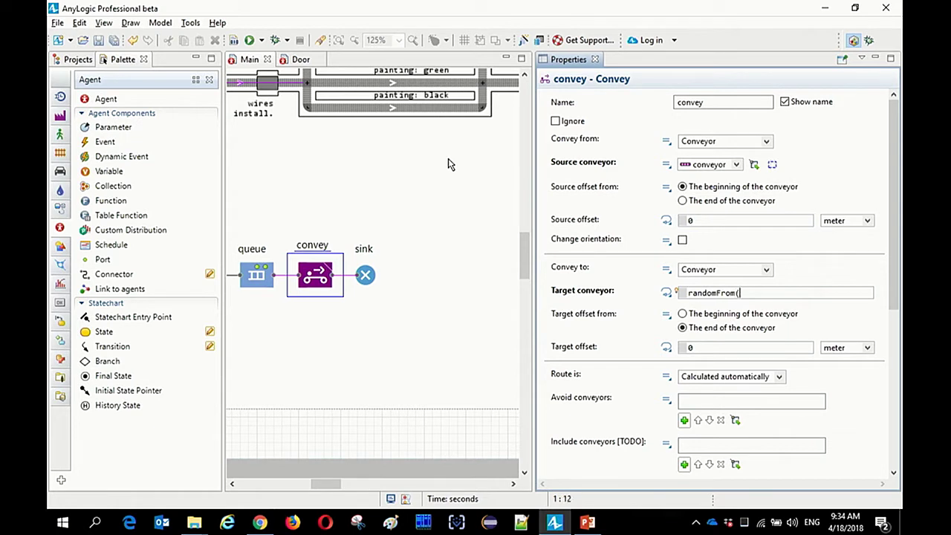
text(t)
key(ctrl+space)
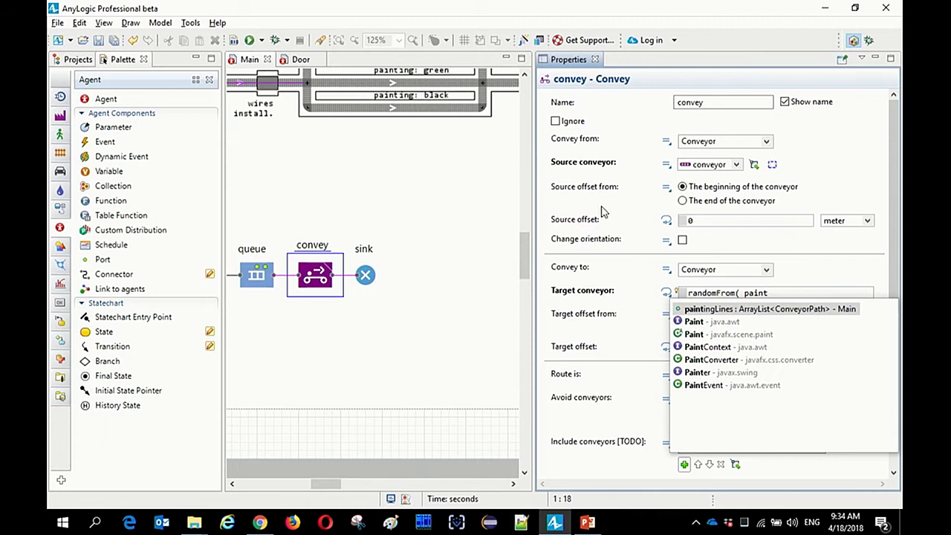
click(831, 318)
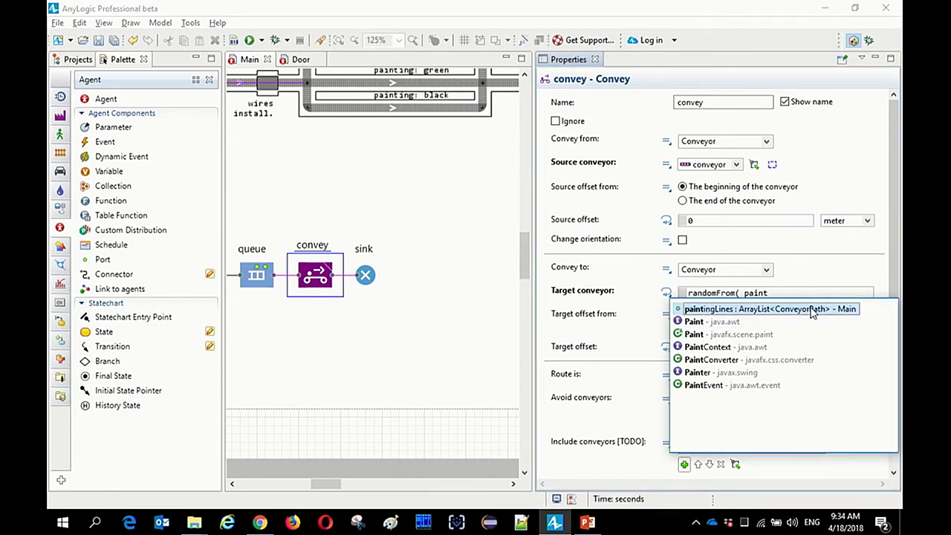
double_click(811, 310)
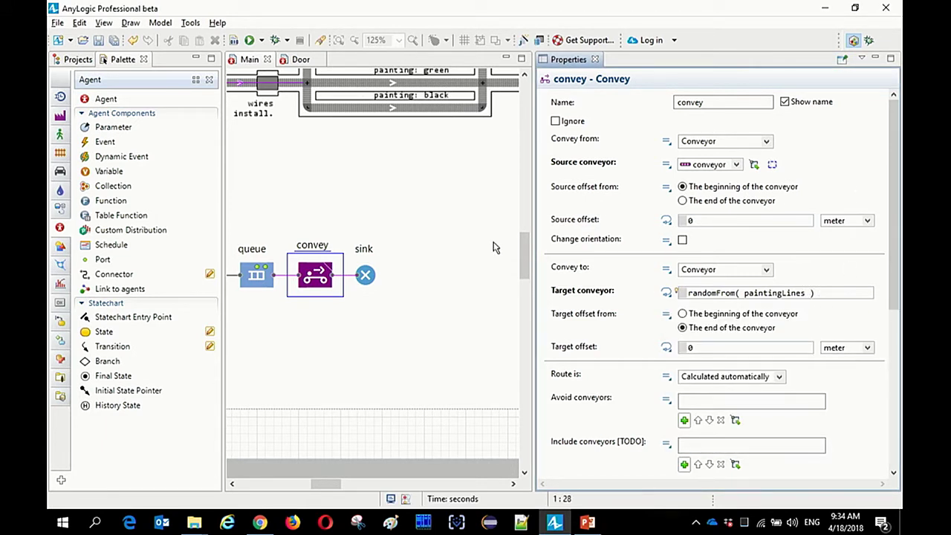
Step: Move the sink block farther right in the flowchart to leave space after the convey block
drag(428, 172, 418, 246)
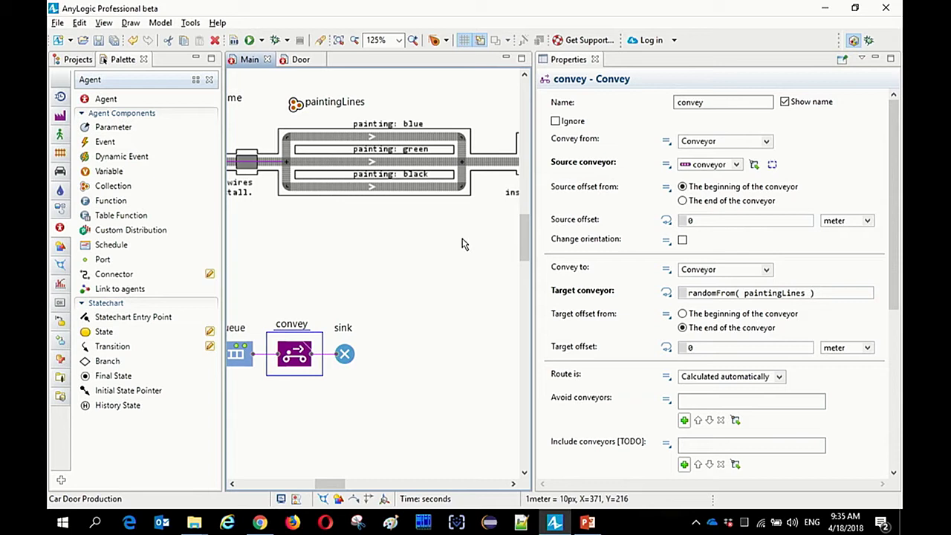
drag(425, 352, 397, 344)
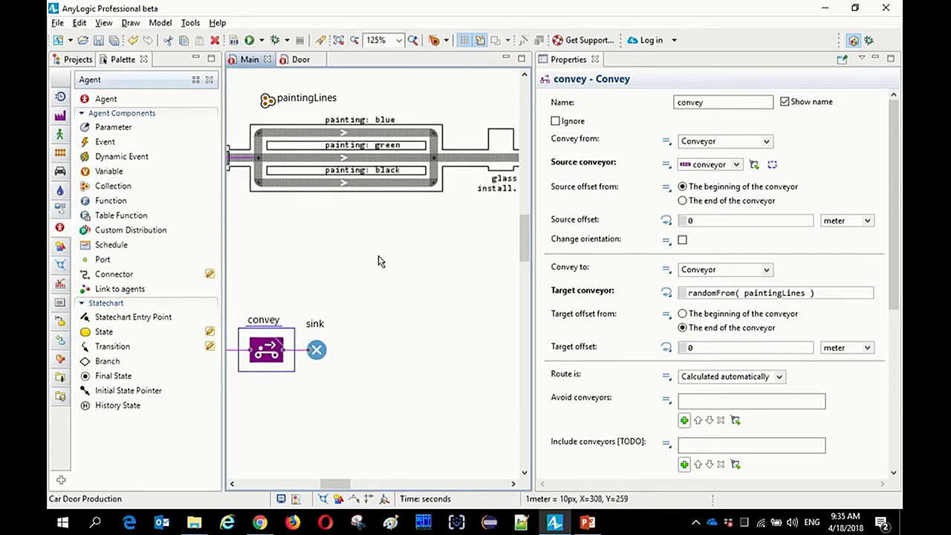
drag(399, 314, 371, 311)
click(292, 353)
drag(295, 356, 442, 357)
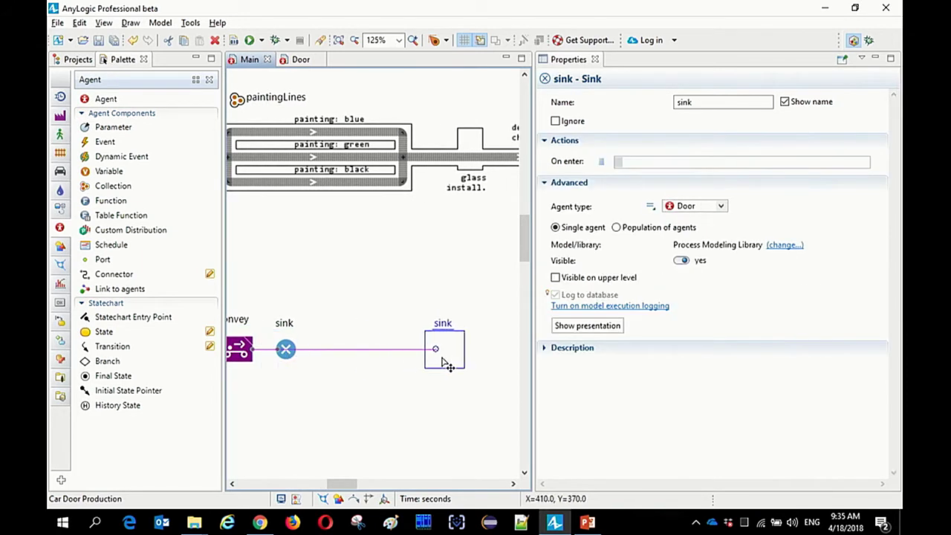
Step: Place a Position on Conveyor marker from the Material Handling Library on the main conveyor at the defect check
drag(344, 369, 376, 368)
drag(511, 234, 392, 248)
click(61, 116)
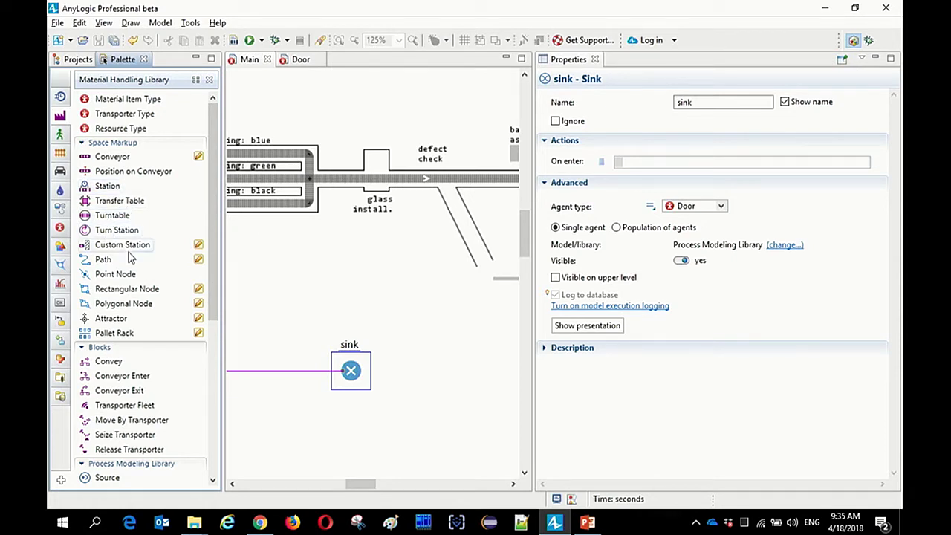
drag(126, 172, 341, 192)
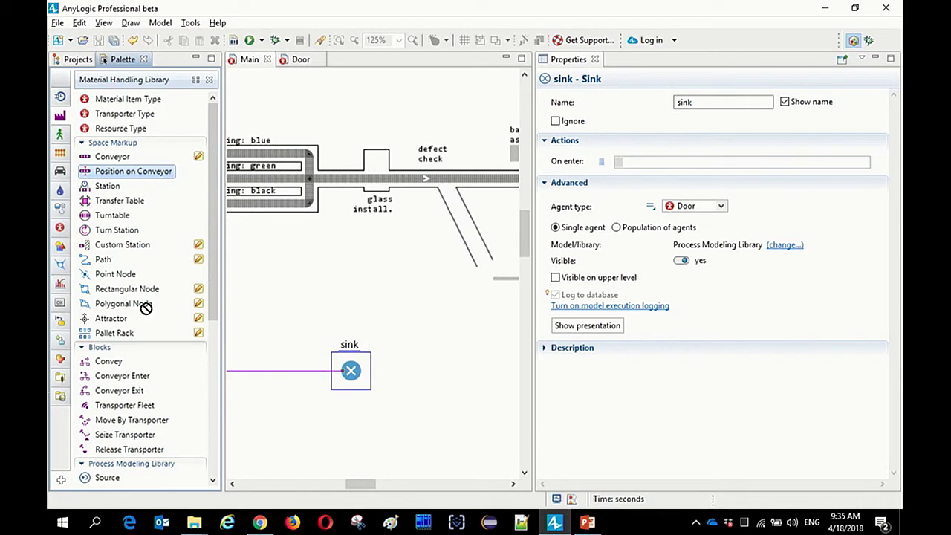
drag(140, 172, 420, 178)
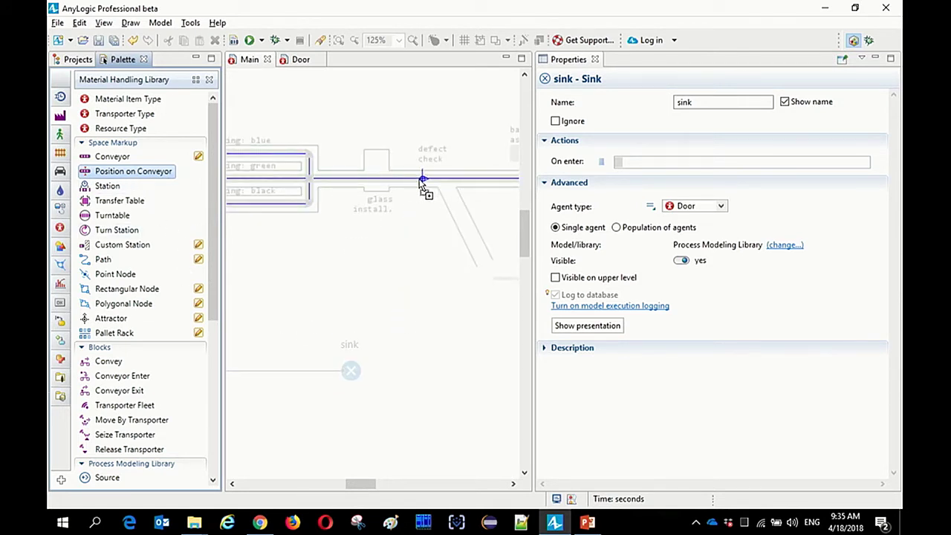
click(422, 181)
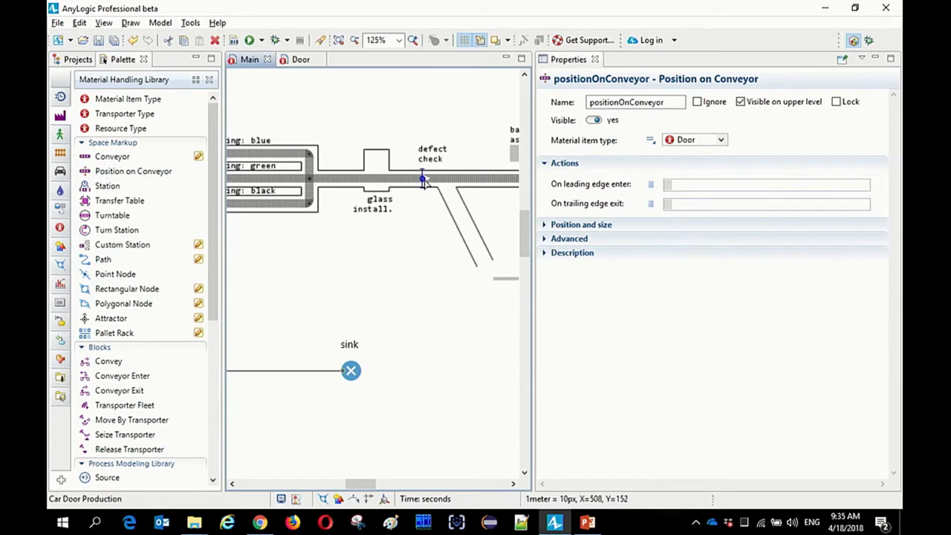
Step: Insert a second Convey block between the convey block and the sink, and have it convey from the current position
drag(352, 418, 441, 405)
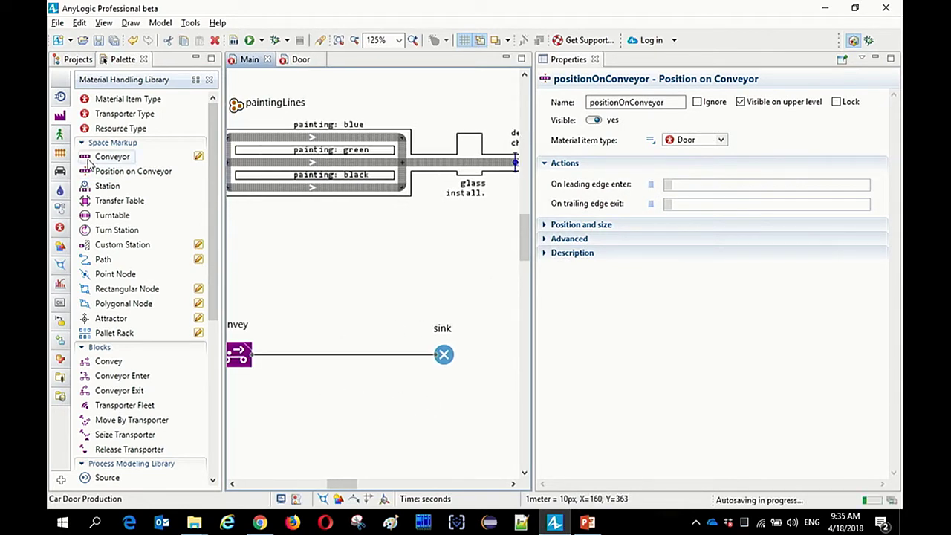
drag(105, 361, 311, 361)
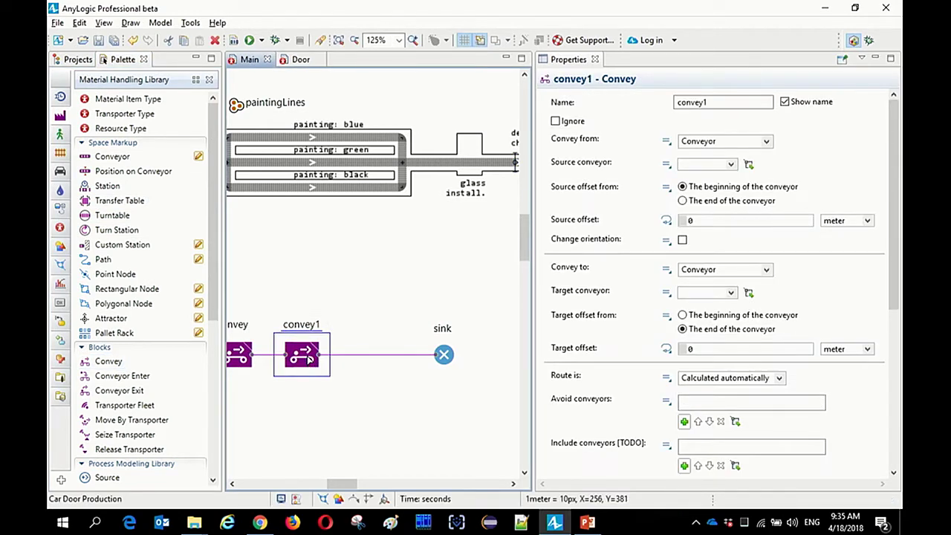
scroll(310, 360, down, 2)
drag(414, 317, 345, 310)
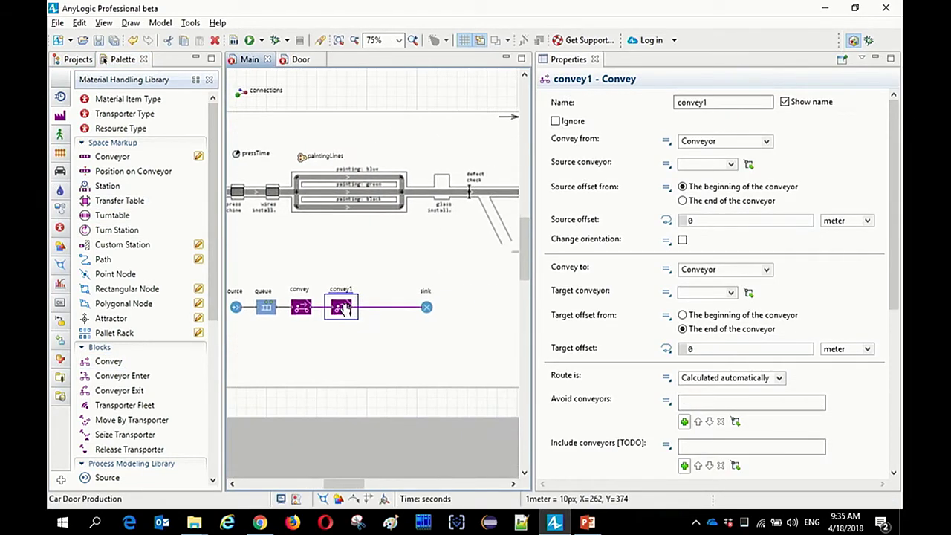
click(734, 140)
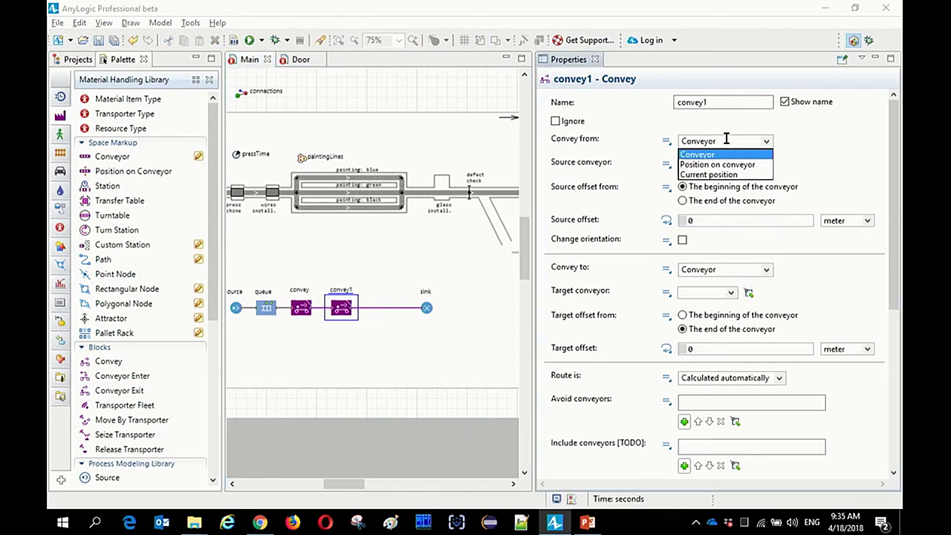
click(717, 175)
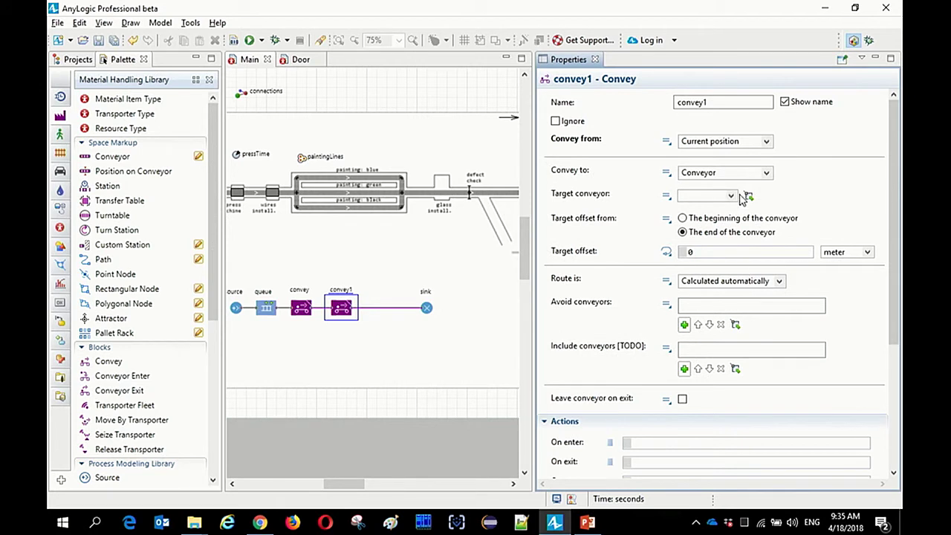
Step: Set the new Convey block to convey to a position on conveyor, choosing the defect check marker as its target position
click(738, 173)
click(727, 190)
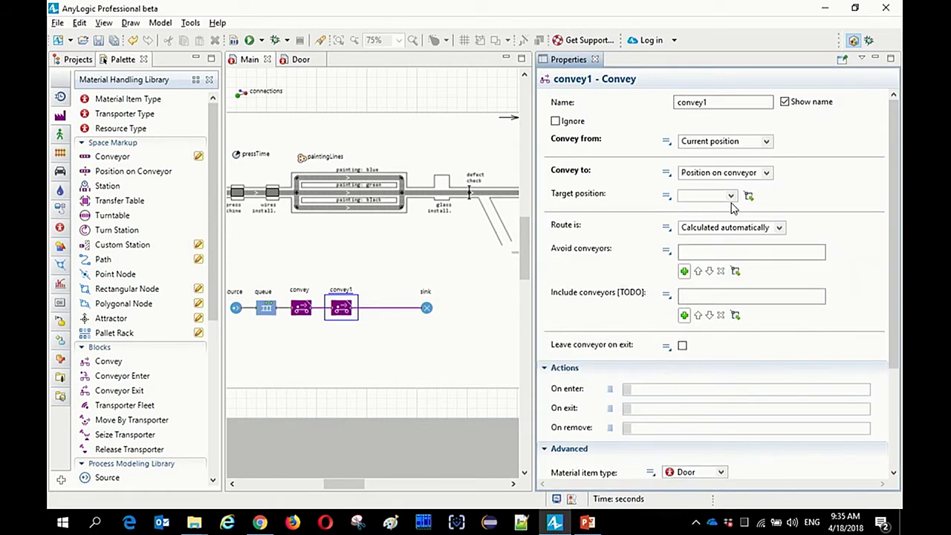
click(748, 195)
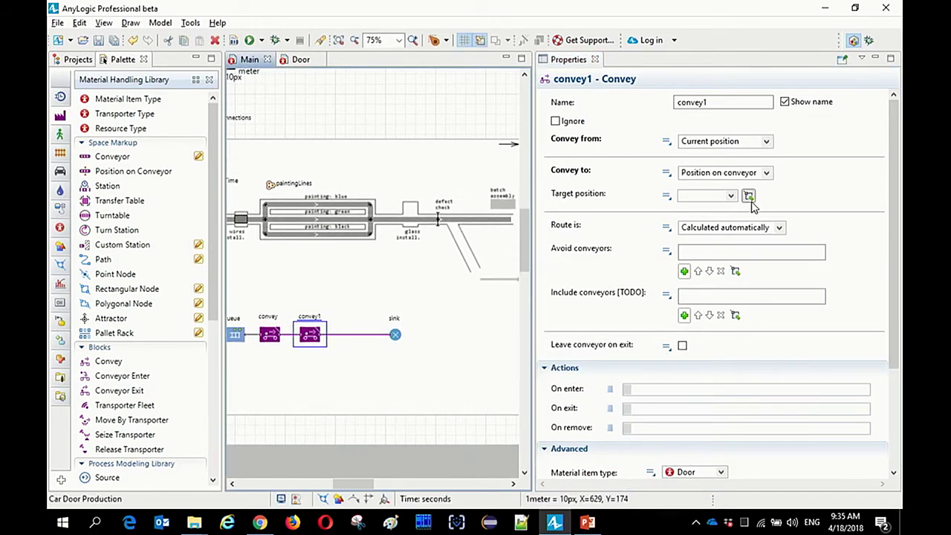
click(438, 220)
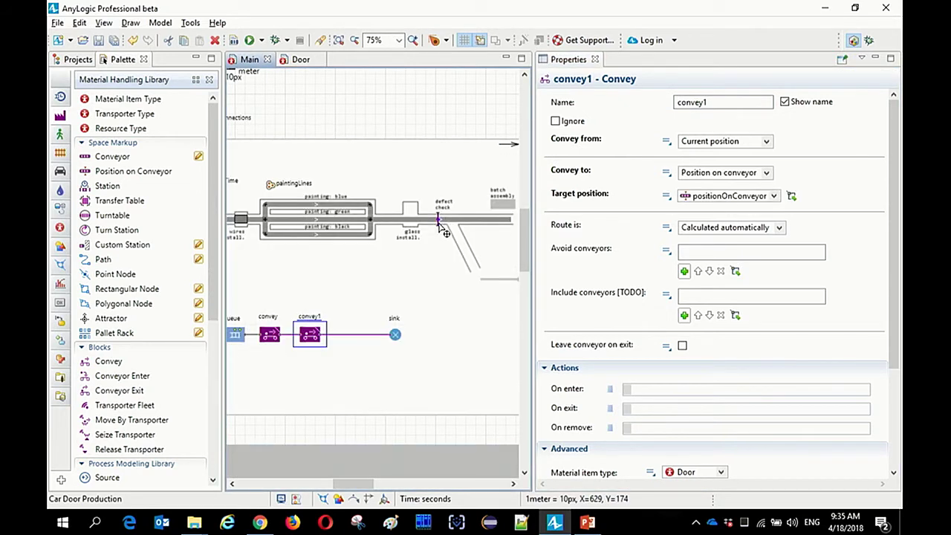
click(436, 342)
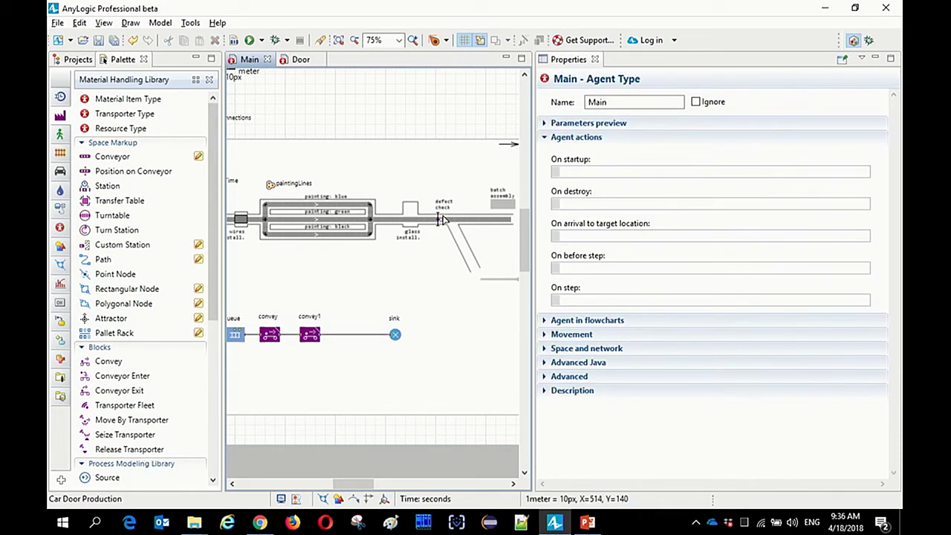
Step: Rename the new Convey block to toDefectCheck
scroll(394, 282, down, 1)
click(338, 309)
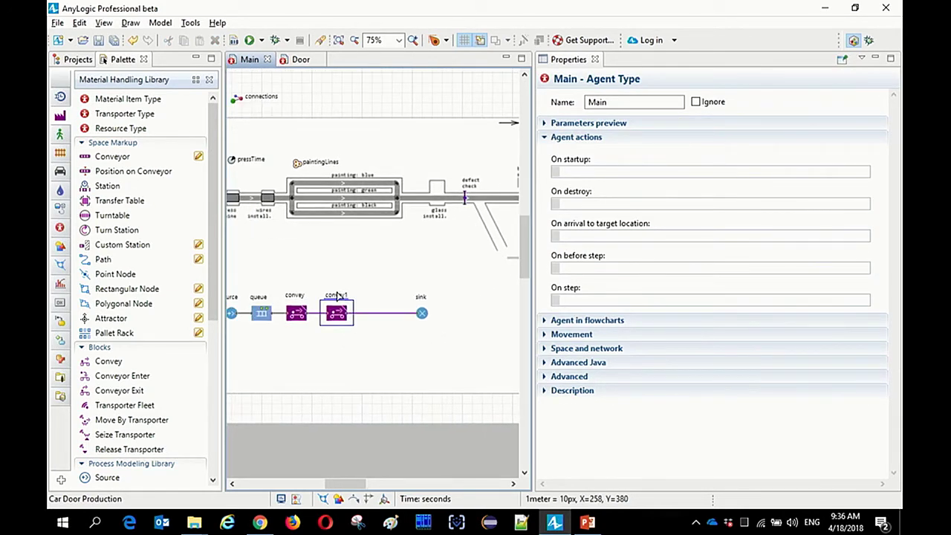
click(337, 296)
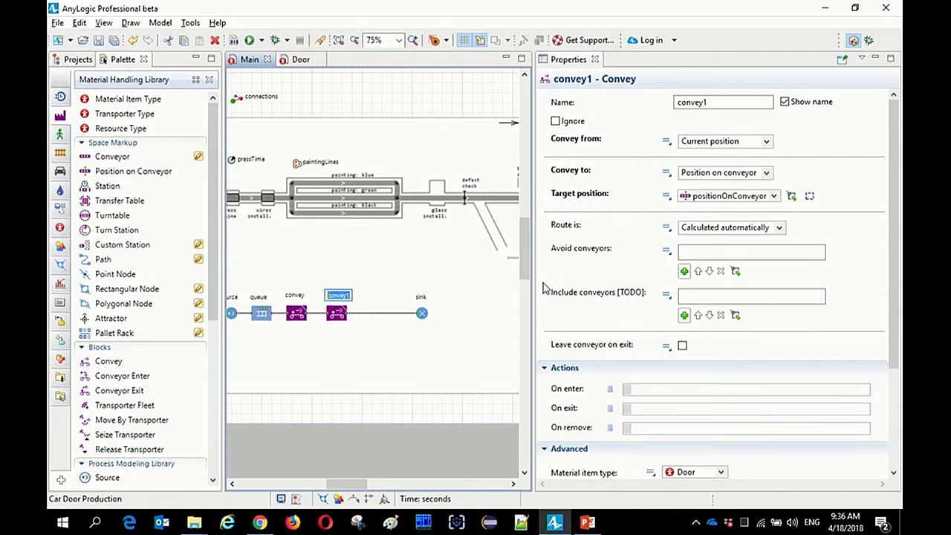
text(toDefect)
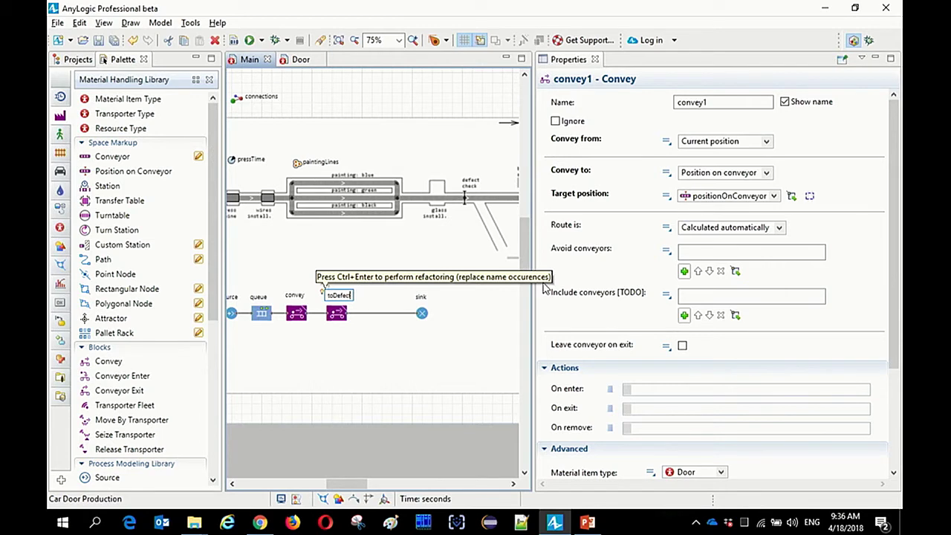
text(Check)
key(Return)
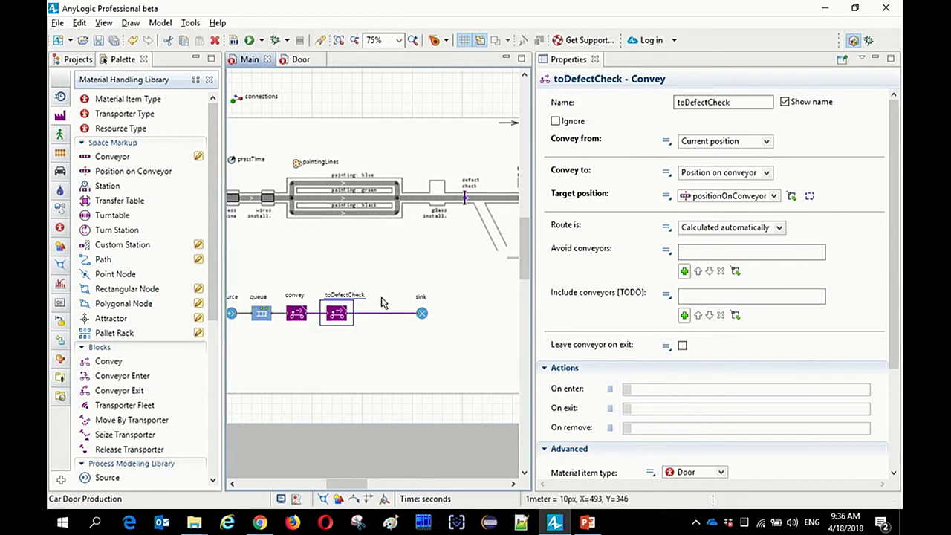
Step: Run the simulation in a maximized window and bring the 3D view of the production line into sight
scroll(471, 292, up, 1)
click(436, 450)
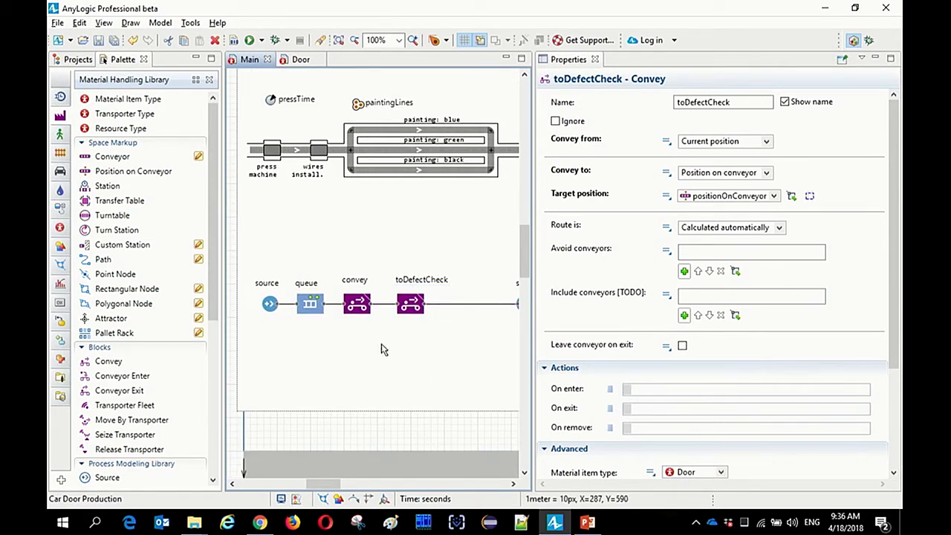
click(248, 37)
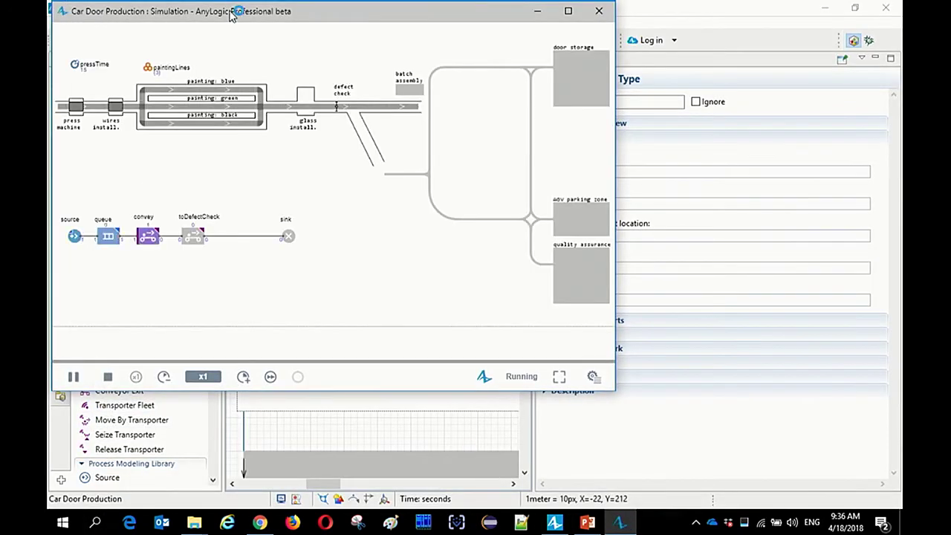
double_click(229, 6)
scroll(431, 312, down, 2)
scroll(503, 269, down, 6)
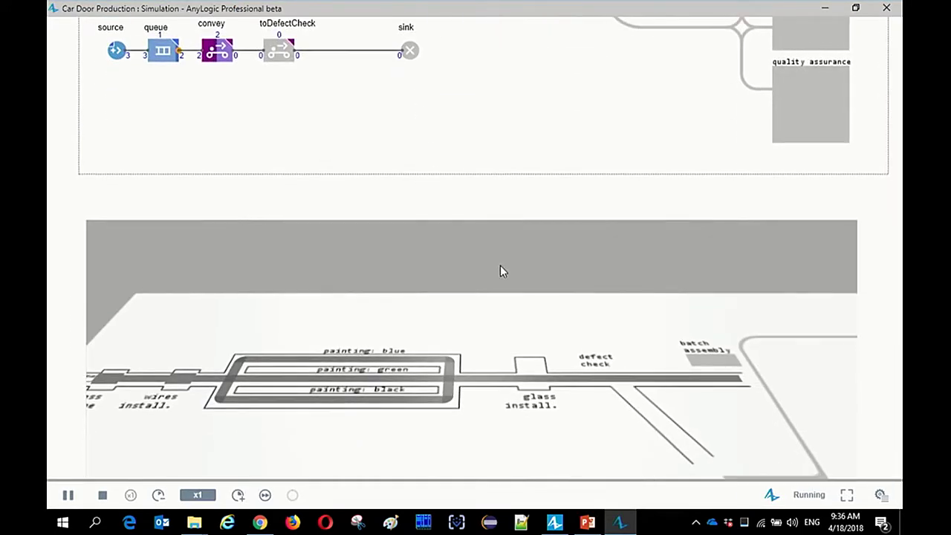
Step: Speed the simulation up to x50 and look closely at the doors travelling along the painting lanes
click(237, 495)
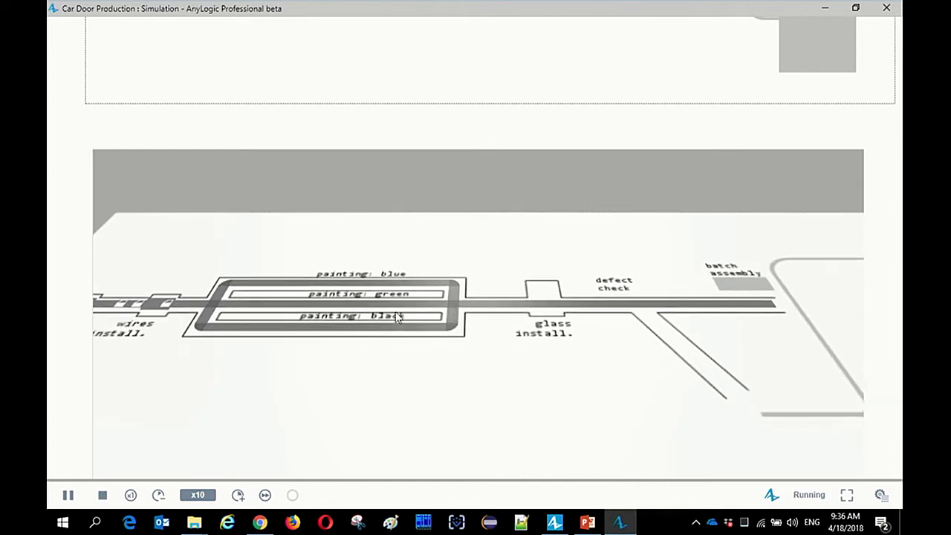
click(237, 495)
click(237, 495)
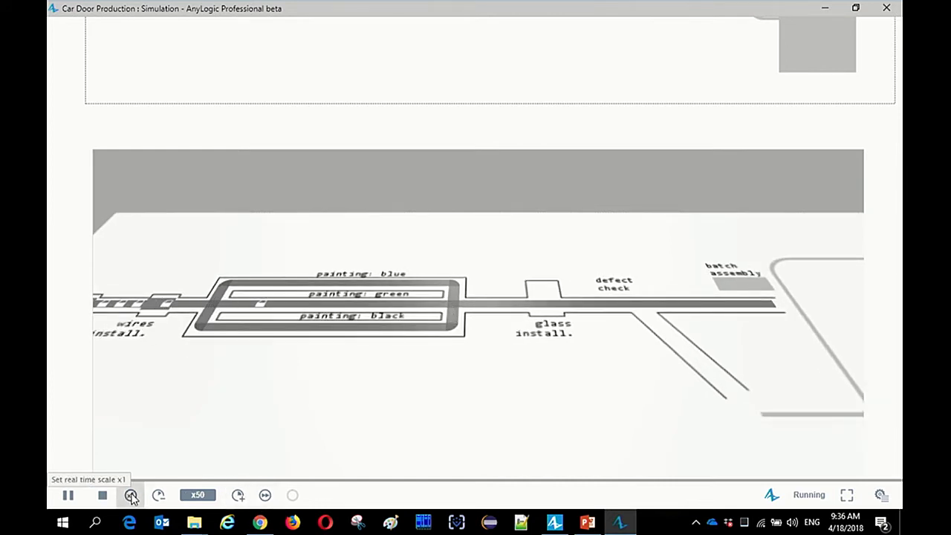
scroll(505, 314, up, 3)
scroll(505, 314, up, 3)
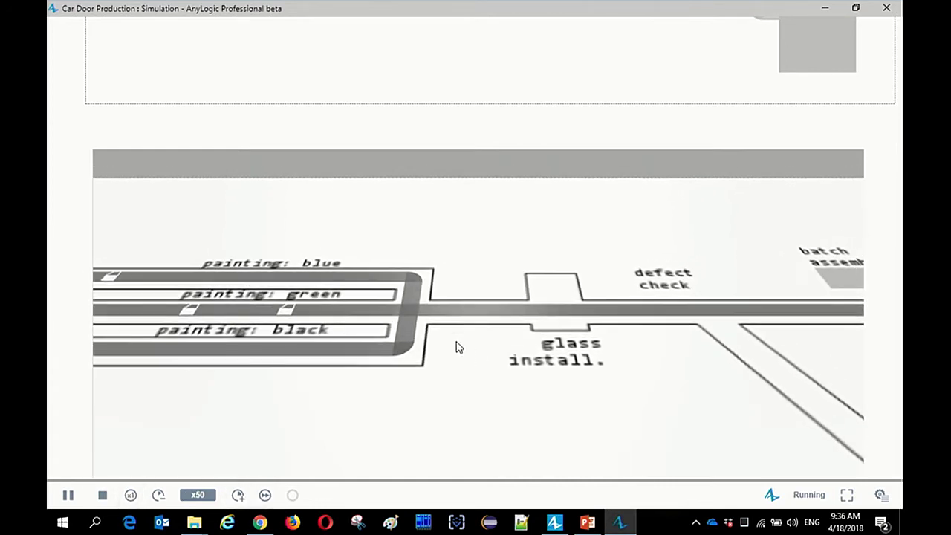
scroll(494, 369, down, 5)
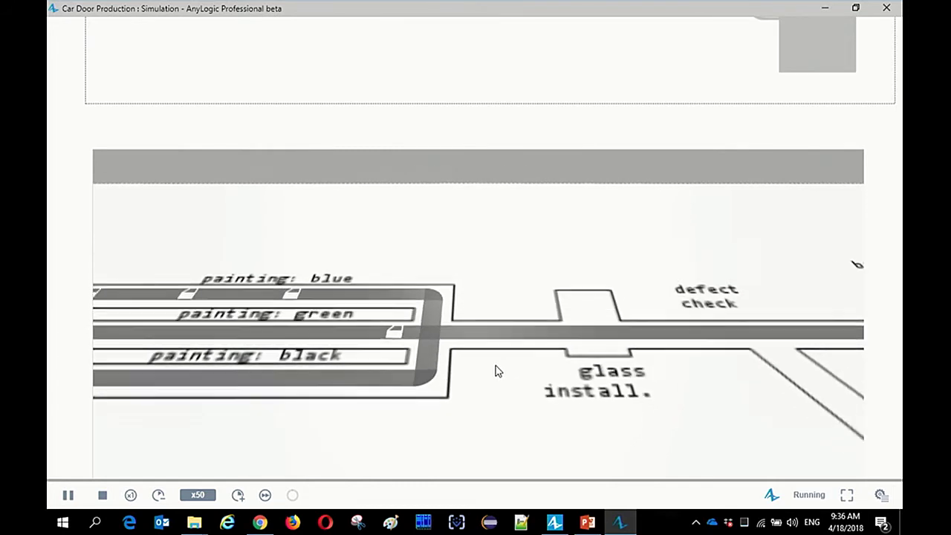
Step: Slow the simulation to x1, raise it to x10, and examine the door colours after the painting lanes
click(130, 495)
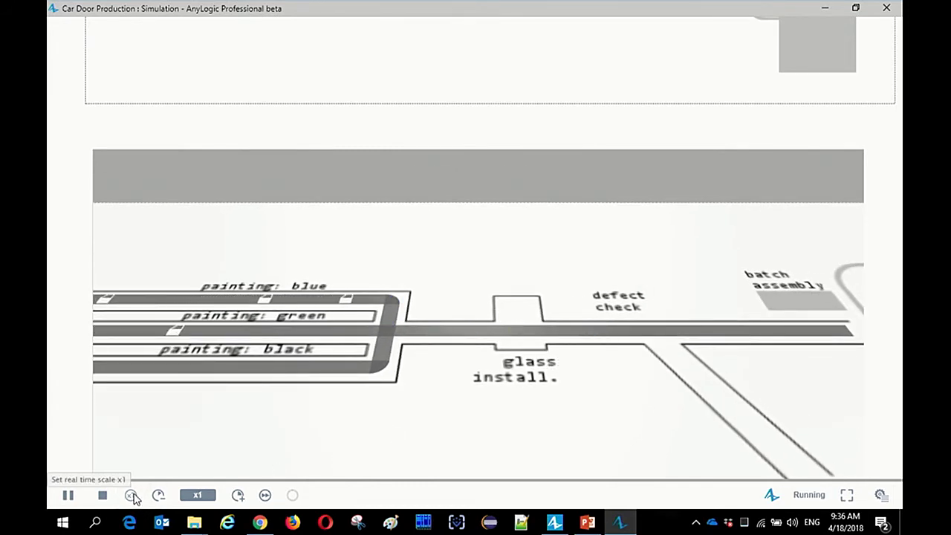
click(238, 495)
click(238, 495)
click(238, 495)
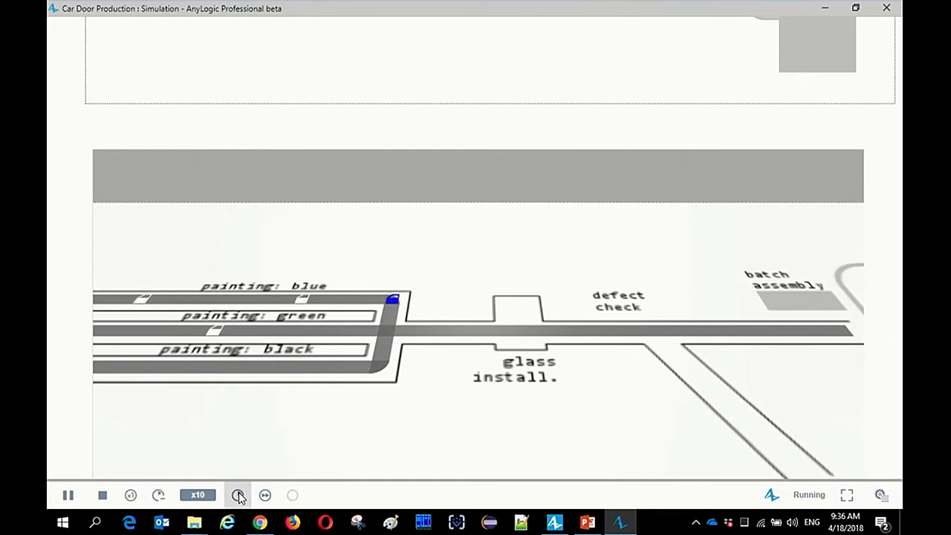
scroll(383, 320, up, 5)
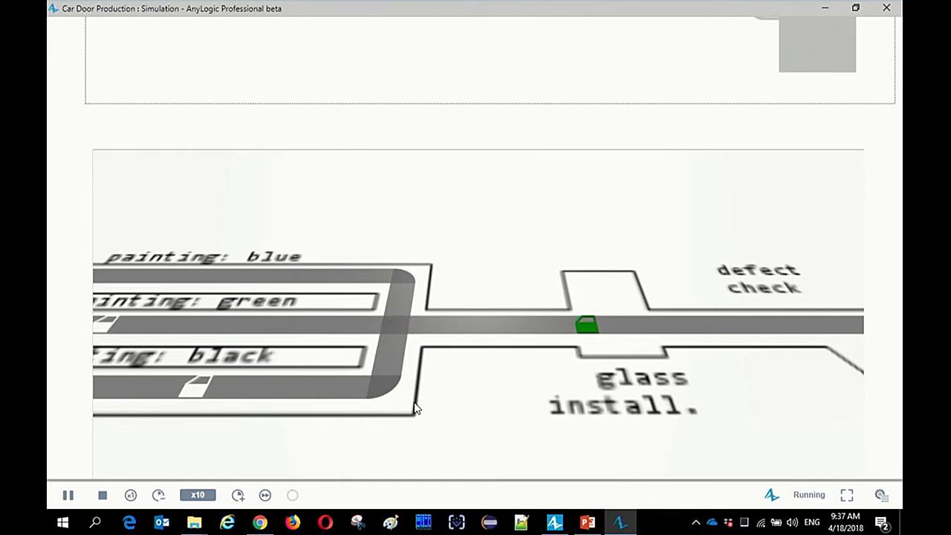
scroll(520, 321, down, 5)
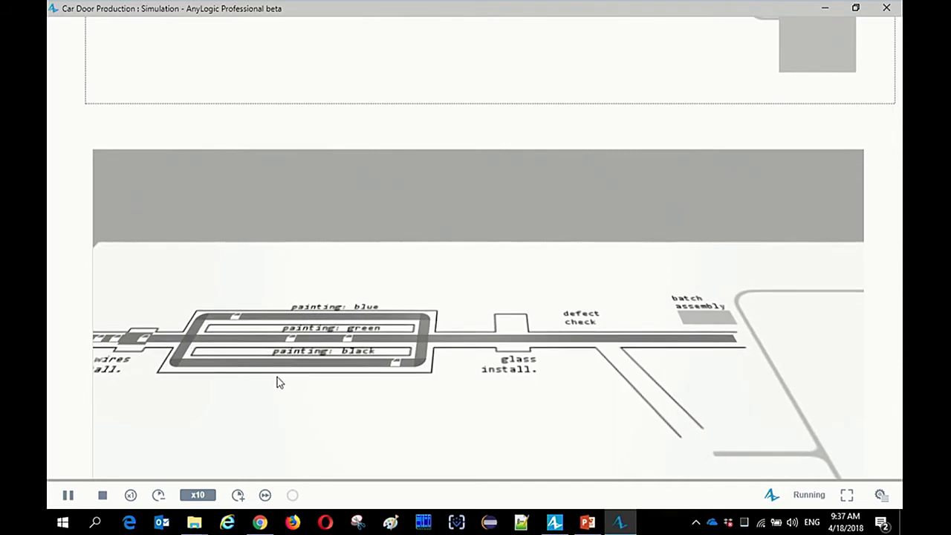
Step: Raise the simulation speed to x50, check the doors' travel toward the defect check, and close the simulation window
click(238, 494)
click(239, 495)
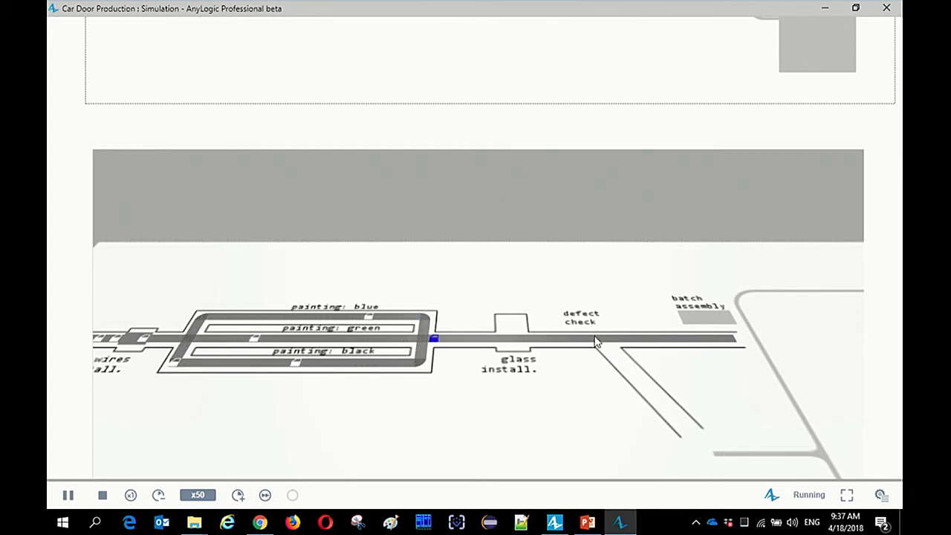
click(886, 8)
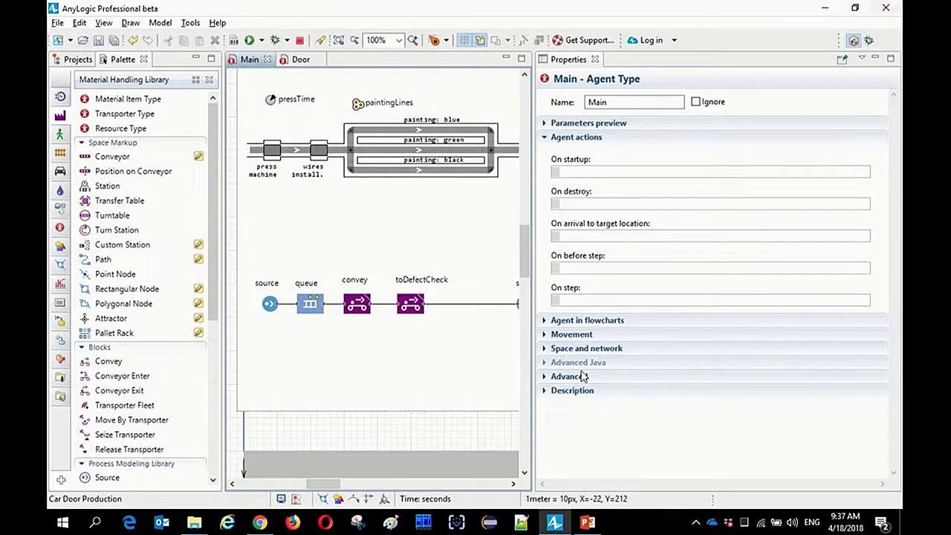
Step: Draw a branch conveyor from the main conveyor just past the defect check to the end of the diagonal side lane
mouse_move(380, 208)
mouse_down()
mouse_move(346, 210)
mouse_move(392, 248)
mouse_up()
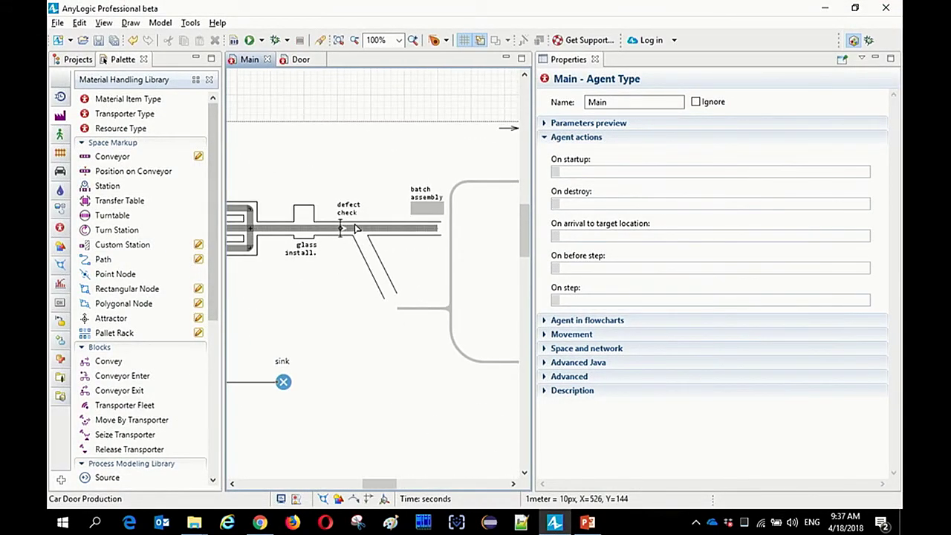
scroll(346, 232, up, 3)
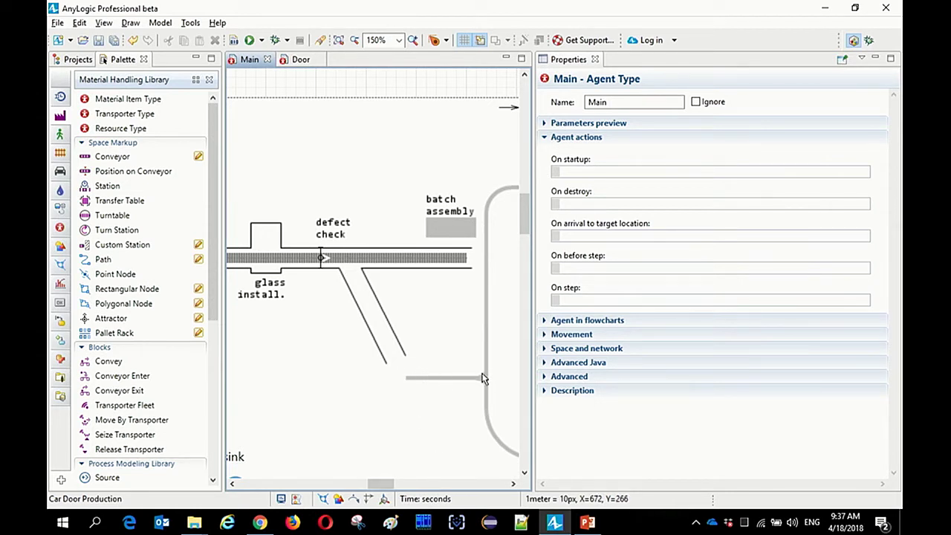
click(347, 258)
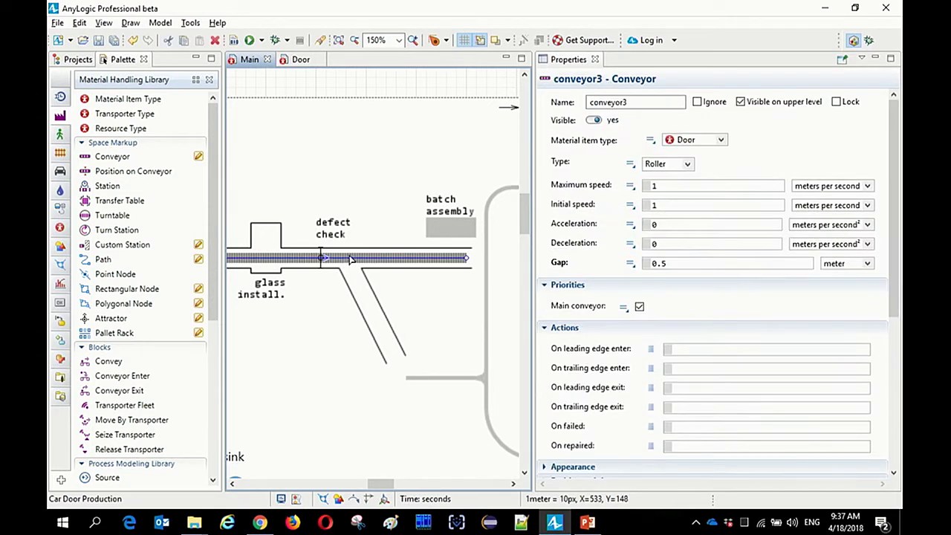
click(346, 258)
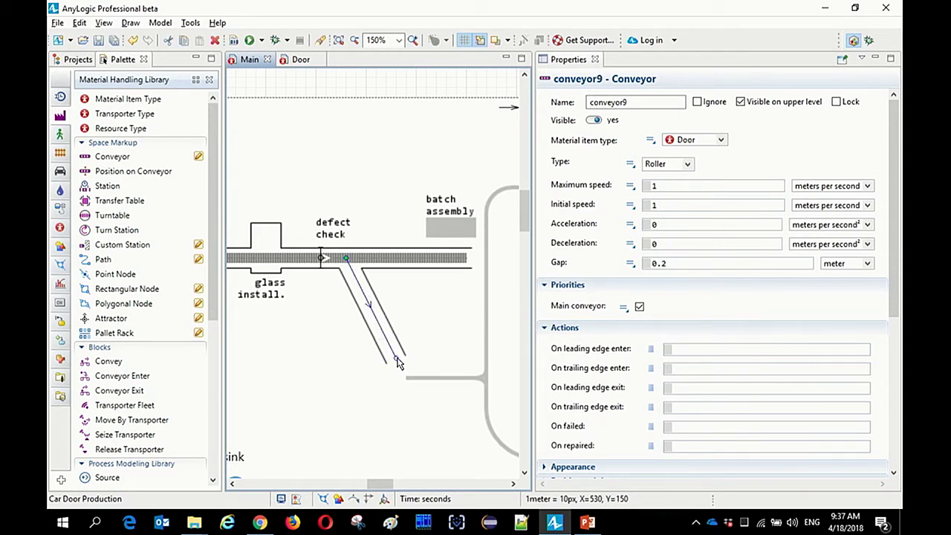
double_click(396, 360)
drag(396, 279, 505, 299)
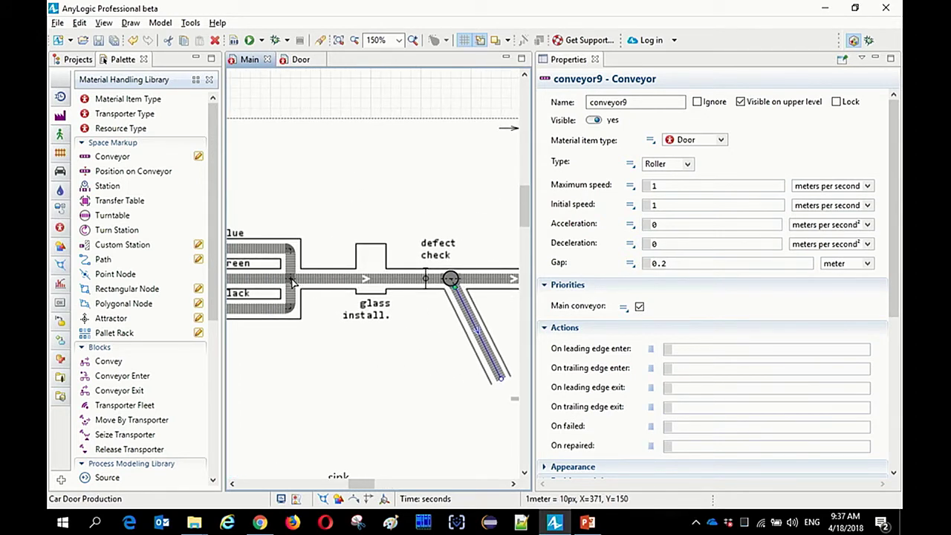
Step: Inspect the properties of the transfer table after the painting lanes, the diagonal branch conveyor and the turntable past the defect check
click(291, 281)
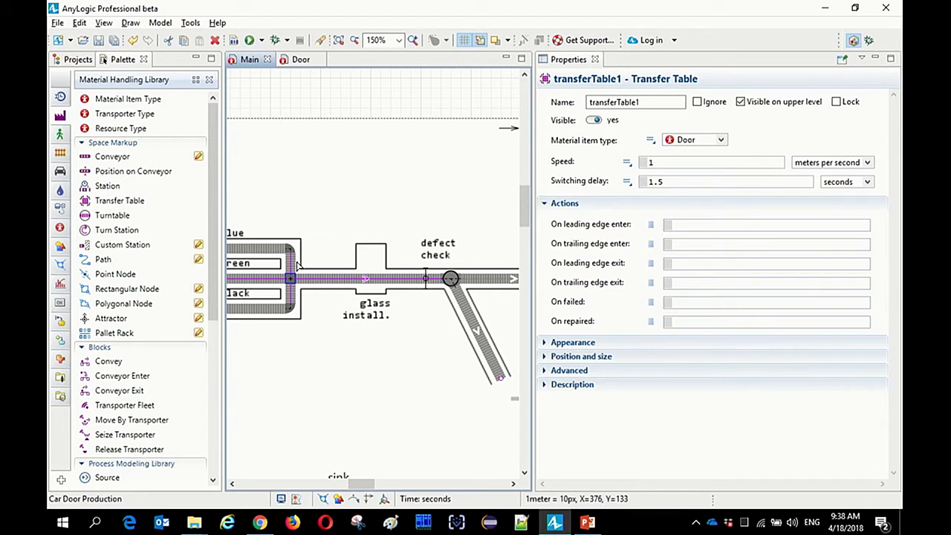
click(461, 304)
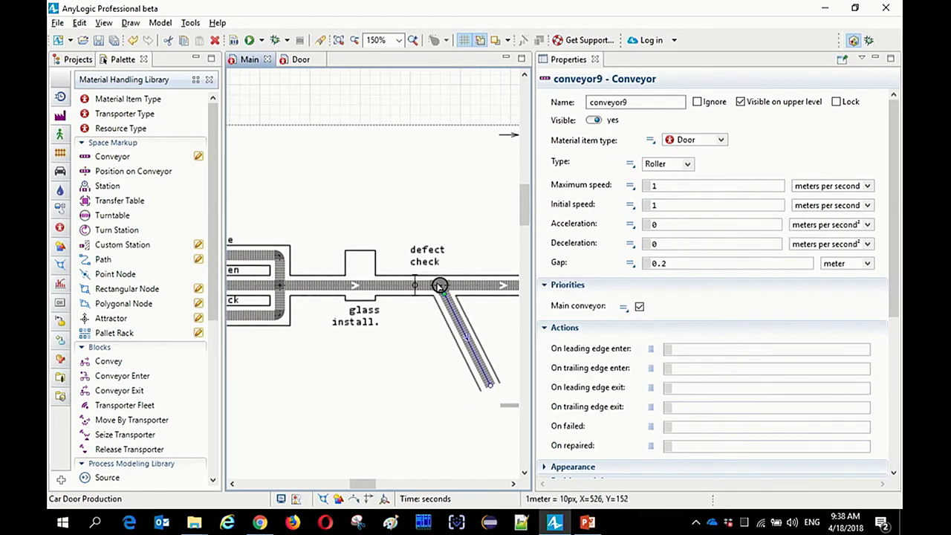
click(441, 286)
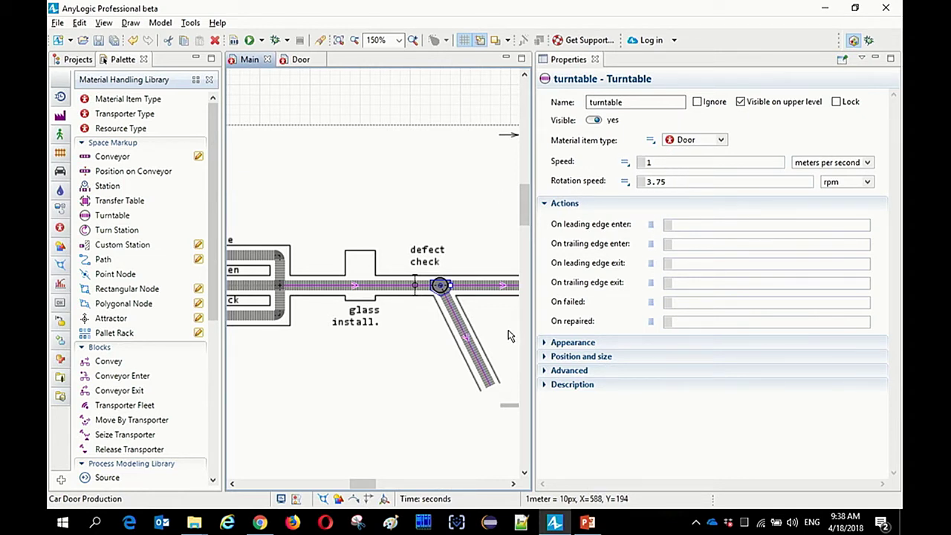
drag(501, 321, 439, 295)
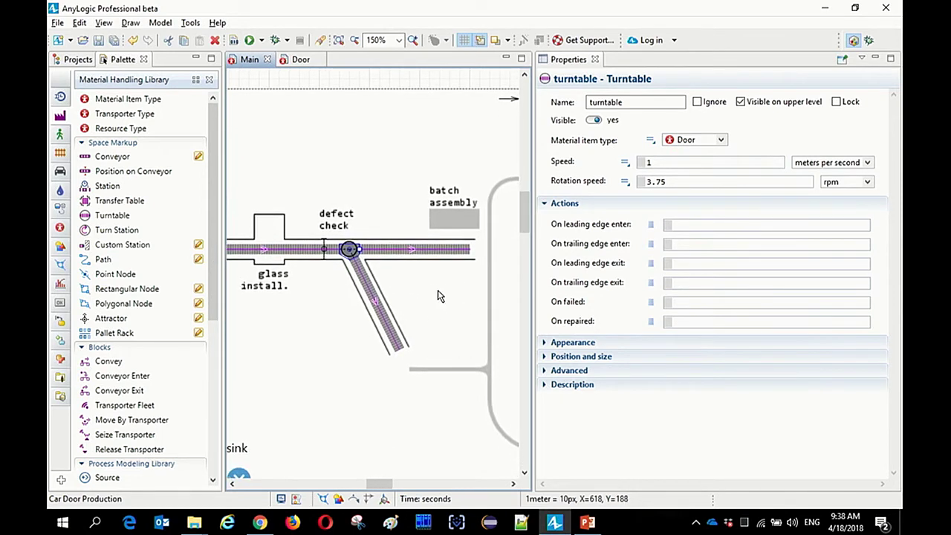
Step: Insert a Select Output block into the flowchart between toDefectCheck and the sink
scroll(429, 296, down, 5)
scroll(429, 296, left, 4)
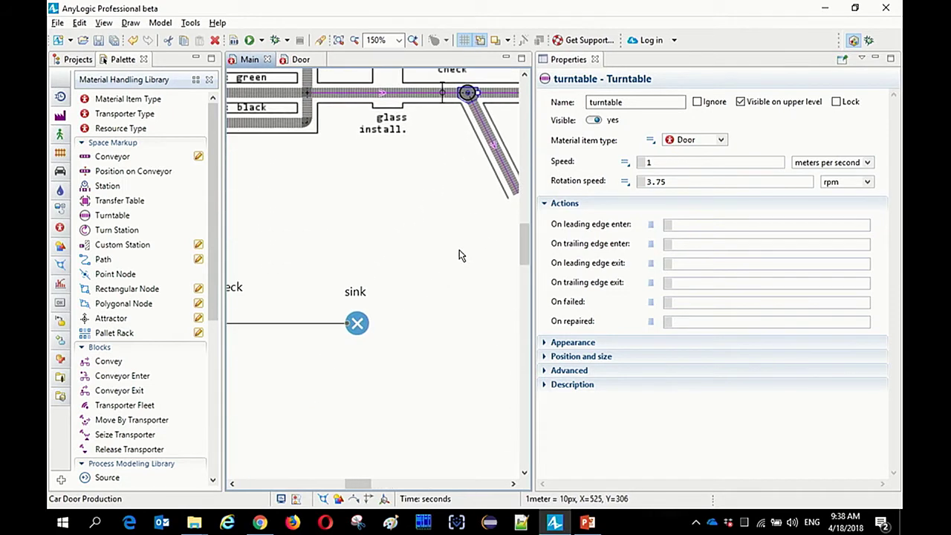
scroll(430, 297, down, 1)
scroll(455, 318, up, 1)
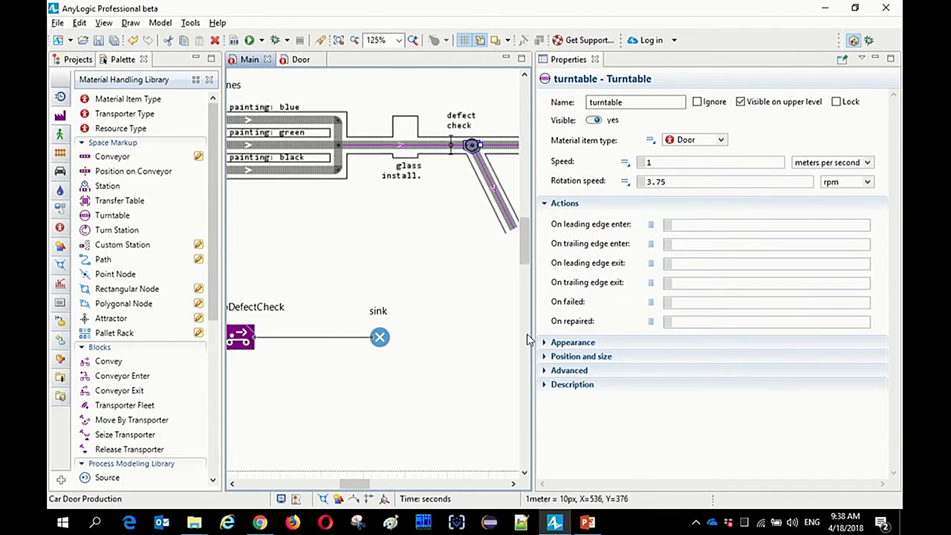
drag(532, 318, 560, 318)
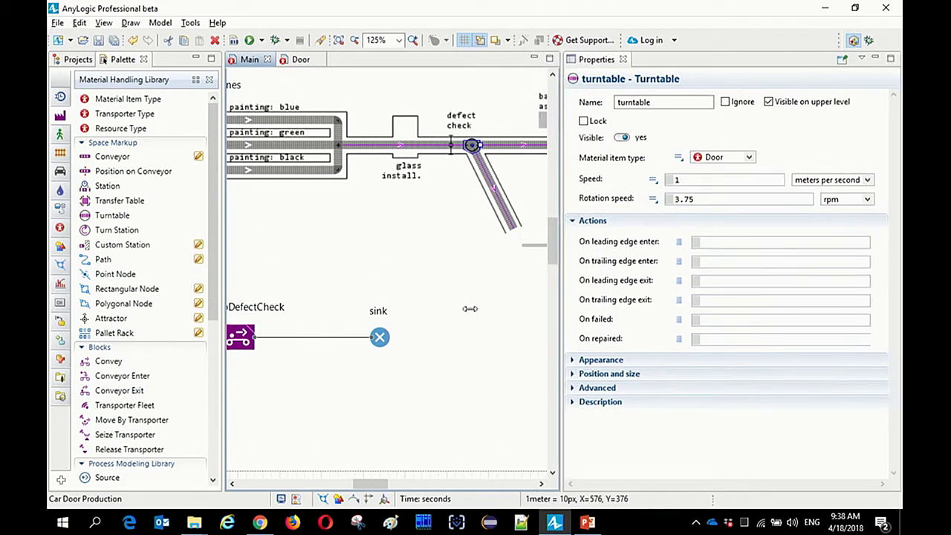
drag(411, 279, 474, 278)
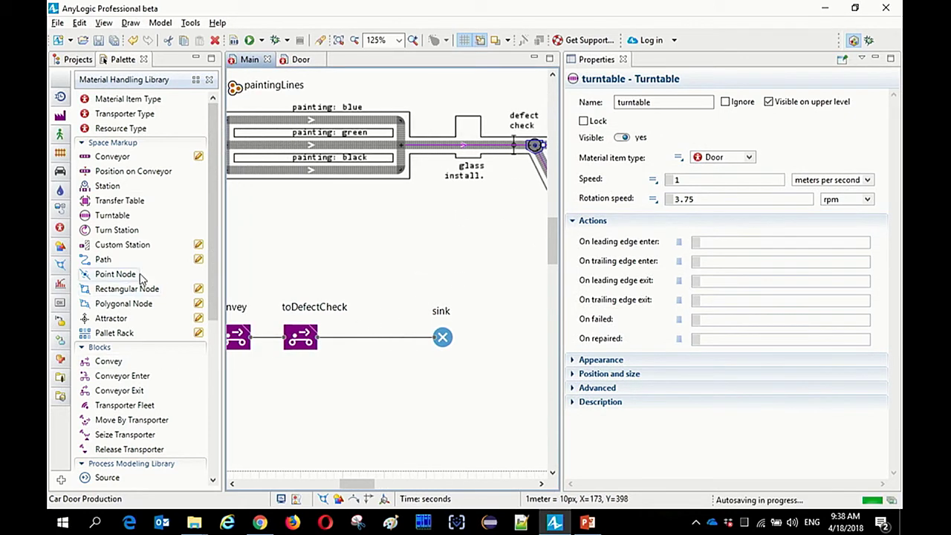
drag(209, 282, 209, 370)
drag(103, 336, 368, 345)
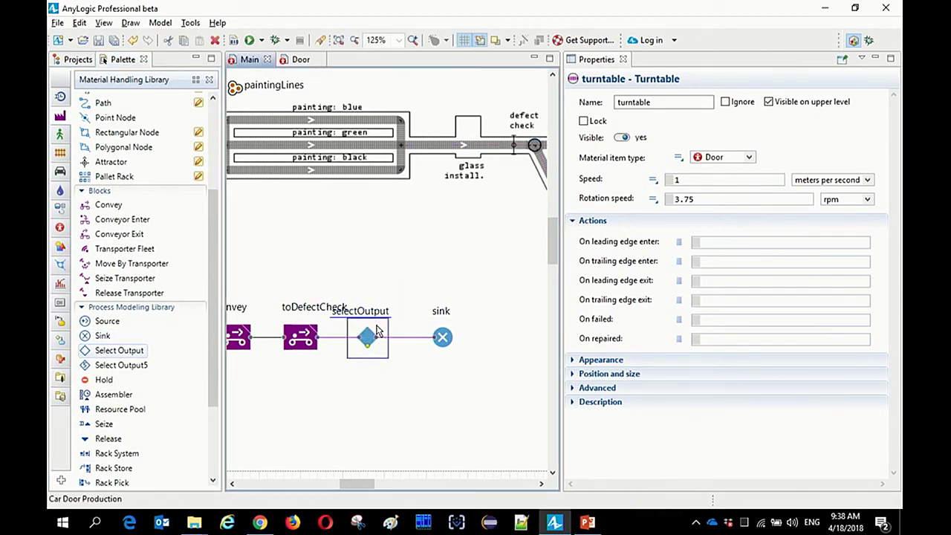
Step: Move the sink farther right along the flowchart line to make room after the Select Output block
click(442, 338)
drag(491, 452, 445, 329)
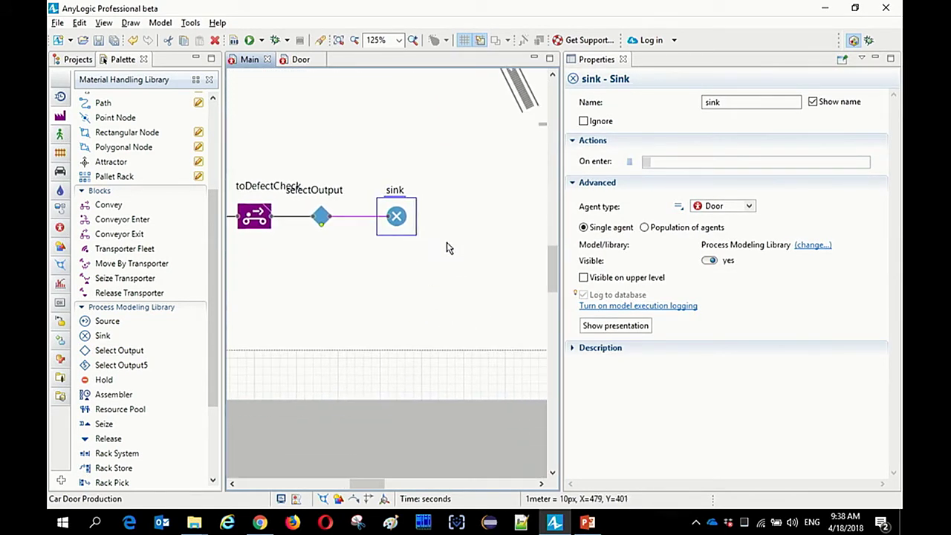
scroll(500, 272, down, 1)
drag(414, 229, 515, 224)
drag(546, 231, 538, 227)
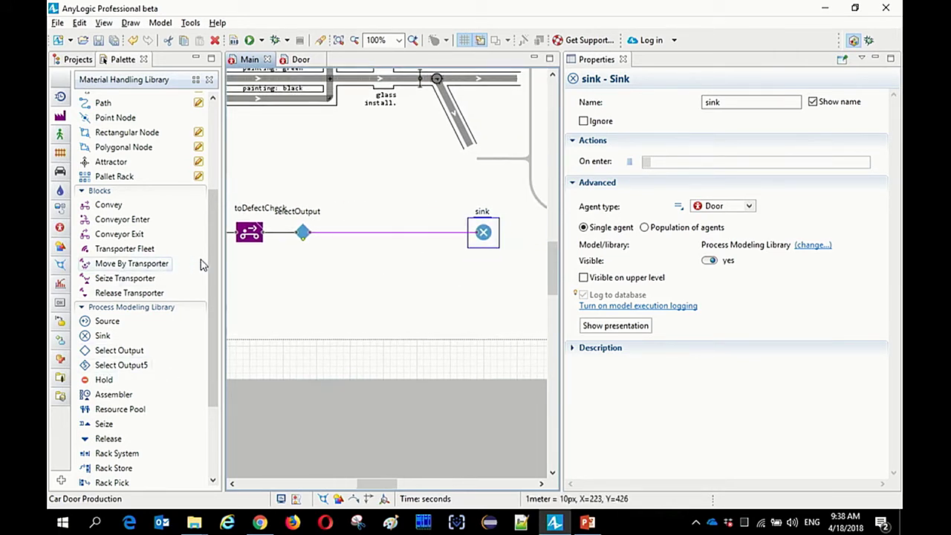
Step: Insert a Convey block between the Select Output block and the sink, and name it toEndOfLine
drag(95, 210, 362, 236)
click(362, 236)
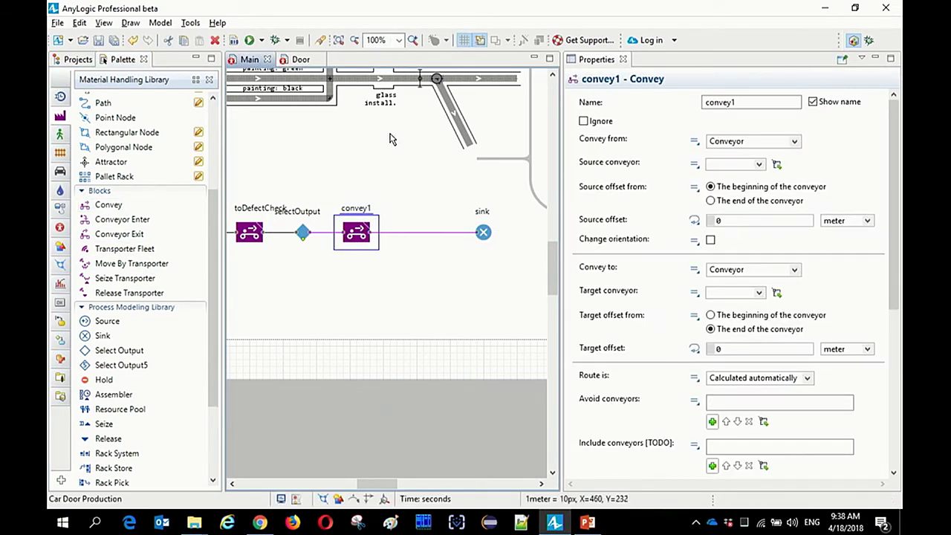
scroll(358, 297, up, 3)
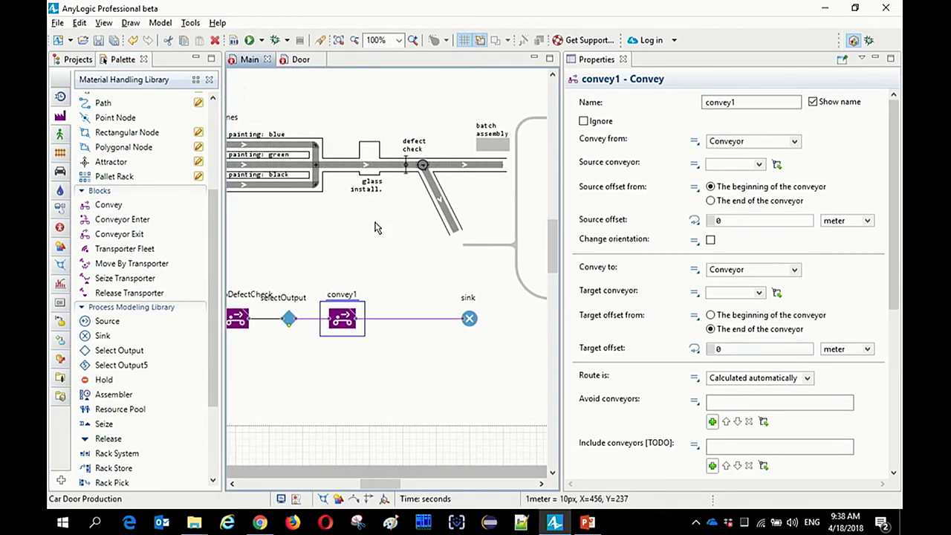
double_click(352, 299)
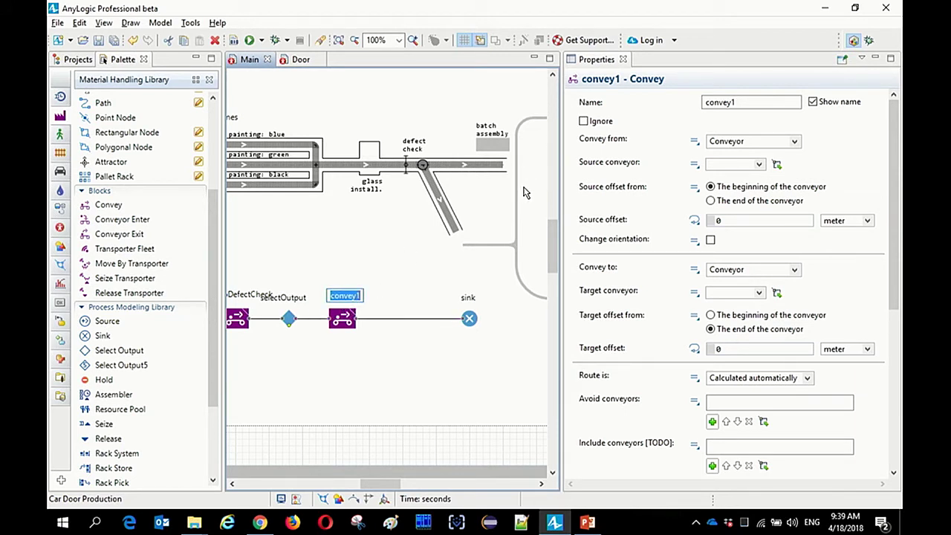
text(toEndOfLine)
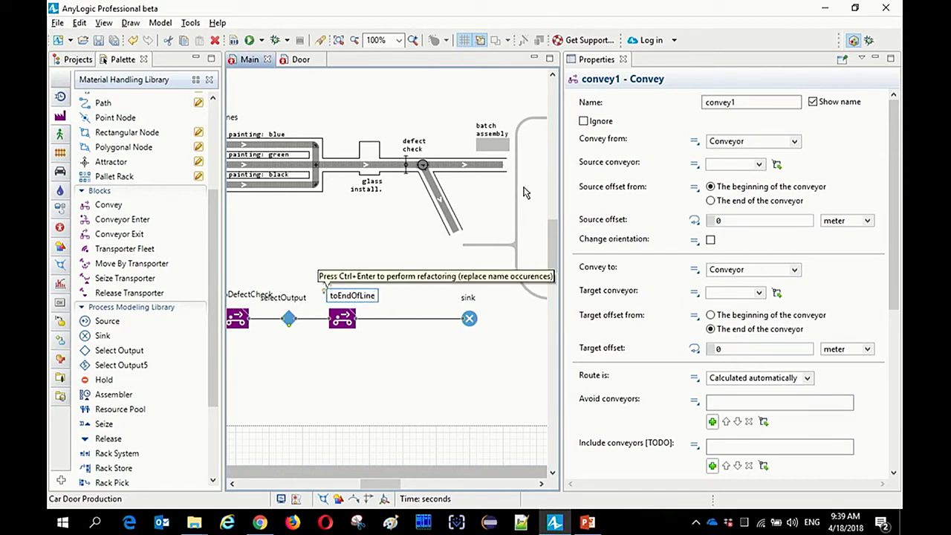
key(Return)
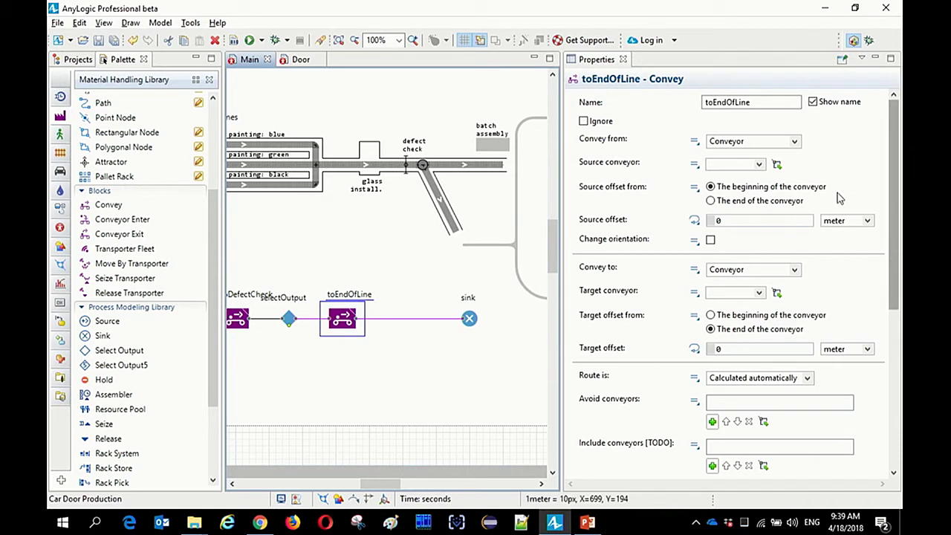
Step: Make toEndOfLine convey from the current position to conveyor10, the main conveyor section beyond the turntable
click(752, 141)
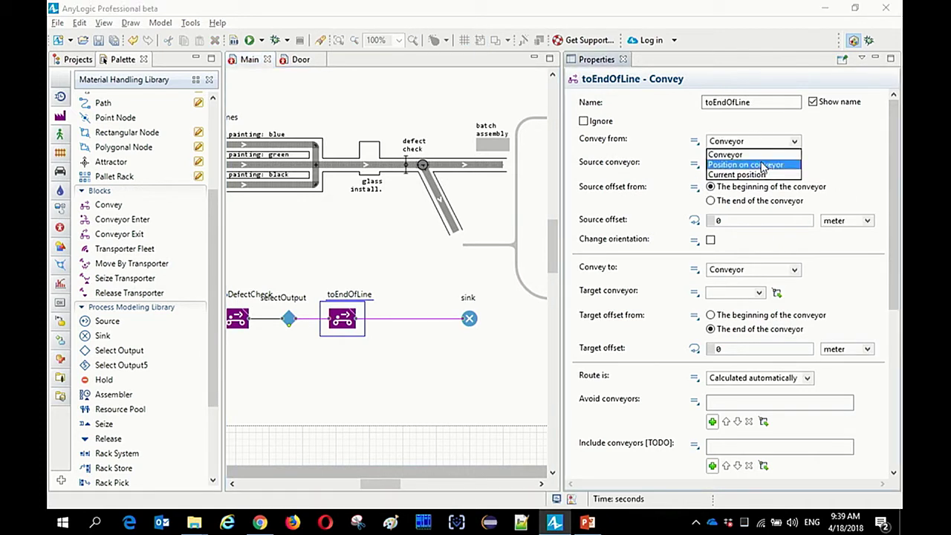
click(763, 165)
click(763, 141)
click(753, 176)
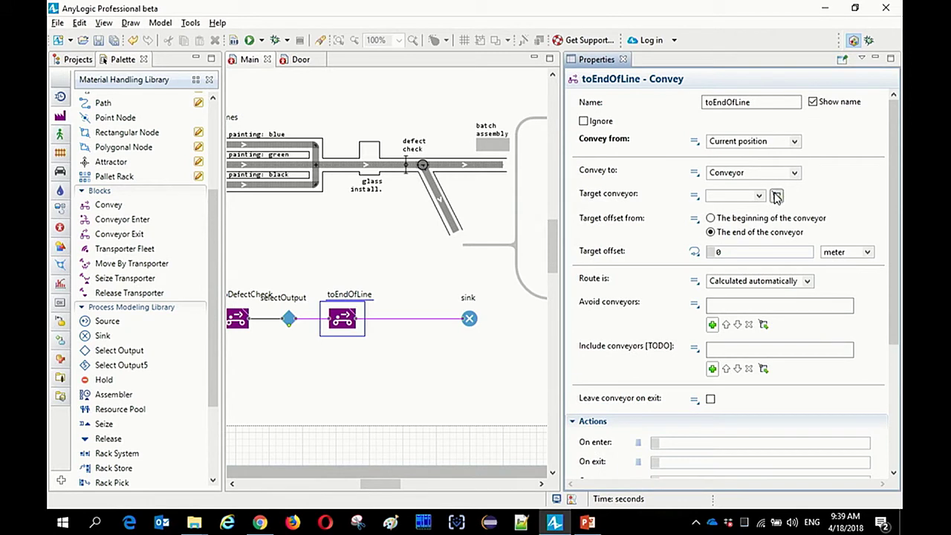
click(777, 196)
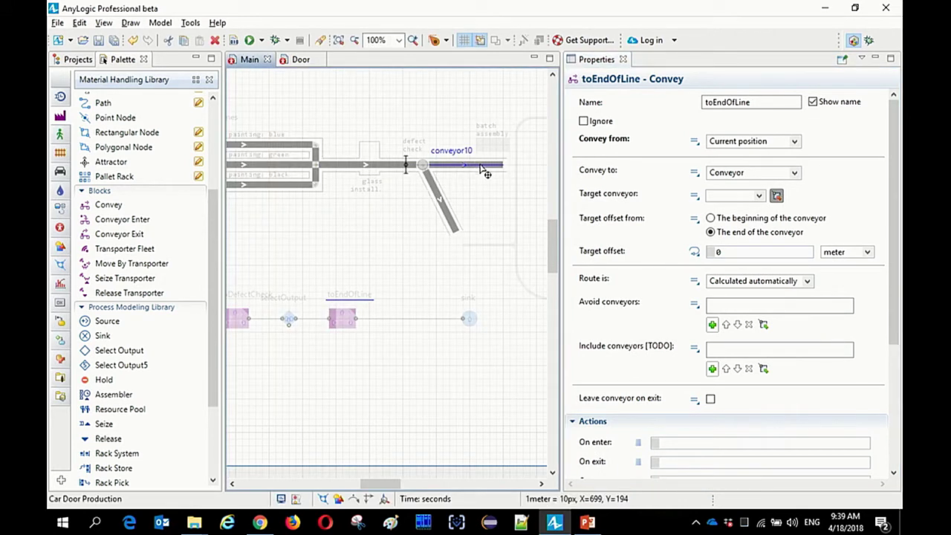
click(482, 167)
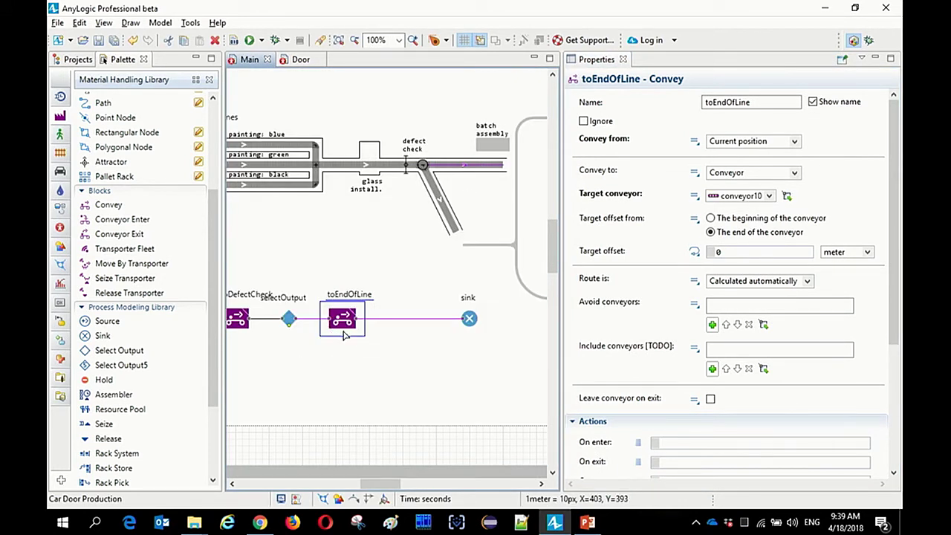
Step: Duplicate toEndOfLine directly below it, attached to the Select Output block's lower output, and name the copy toDefectLine
drag(349, 327, 329, 374)
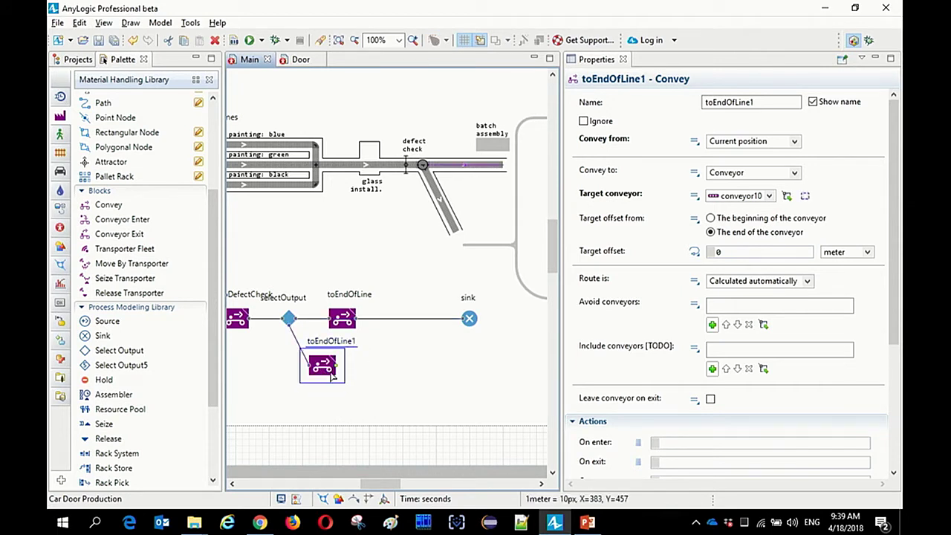
click(290, 319)
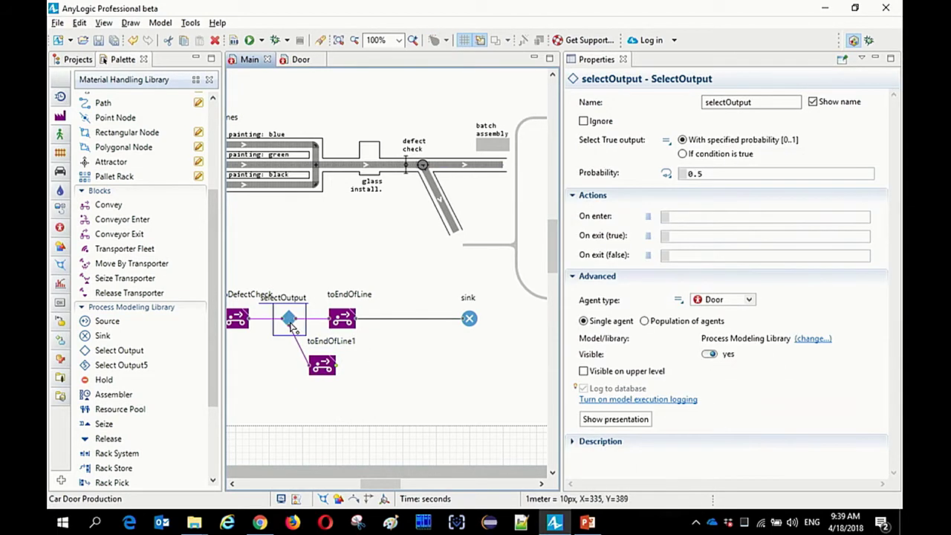
drag(332, 377, 346, 380)
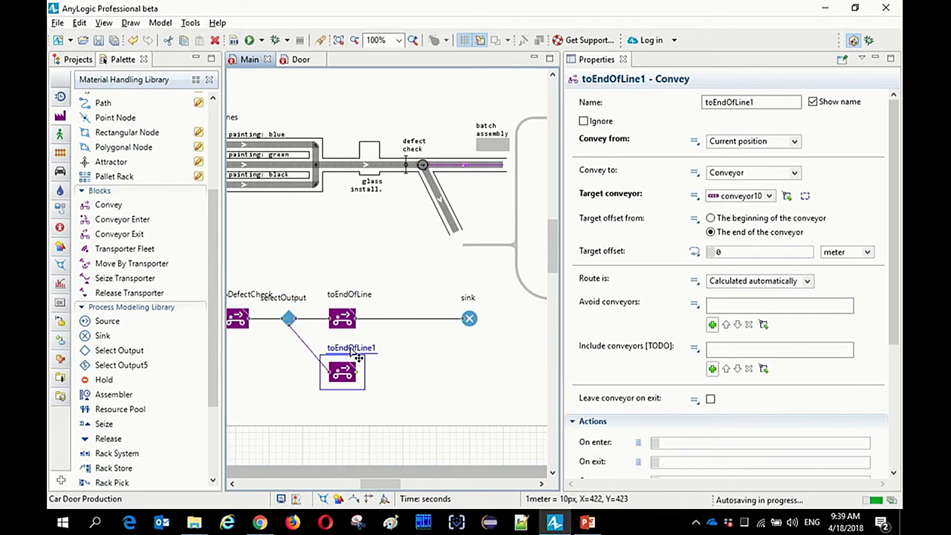
double_click(355, 348)
text(to)
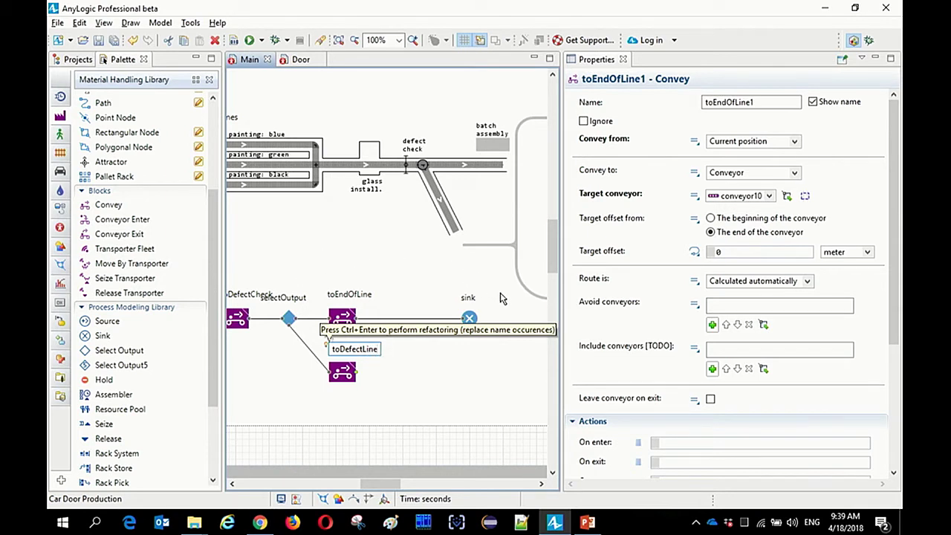
key(Return)
Step: Bend the connector leading to toDefectLine into a right angle and set that block's target conveyor to the diagonal branch, conveyor9
click(305, 347)
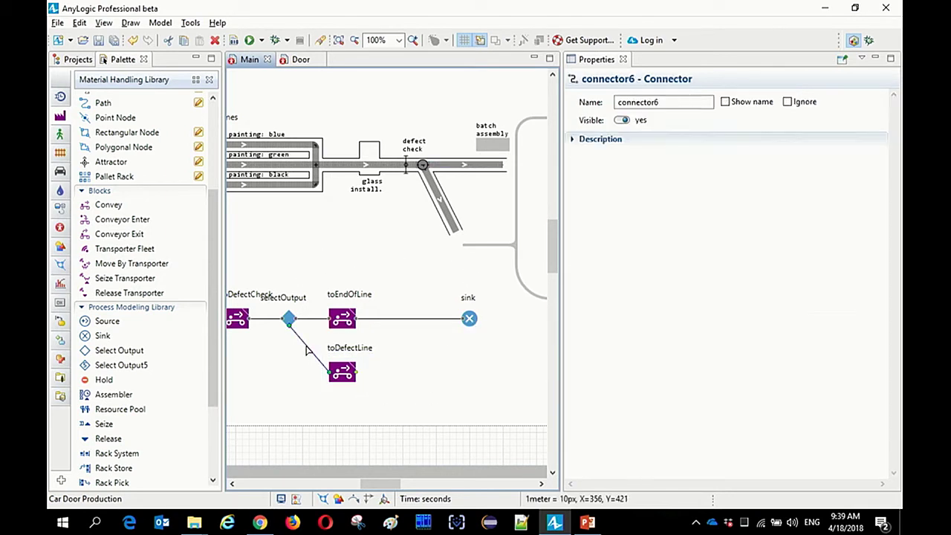
drag(305, 348, 289, 372)
click(338, 373)
click(786, 195)
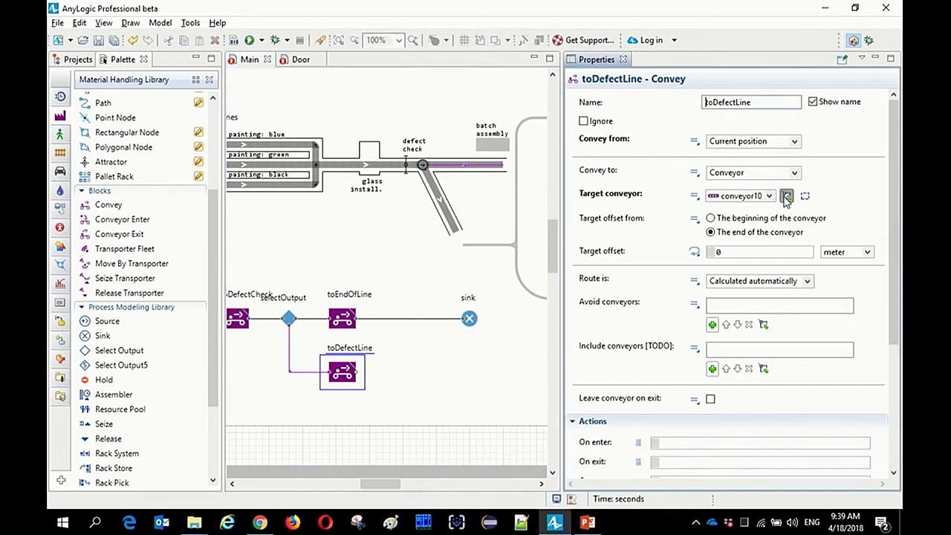
click(448, 216)
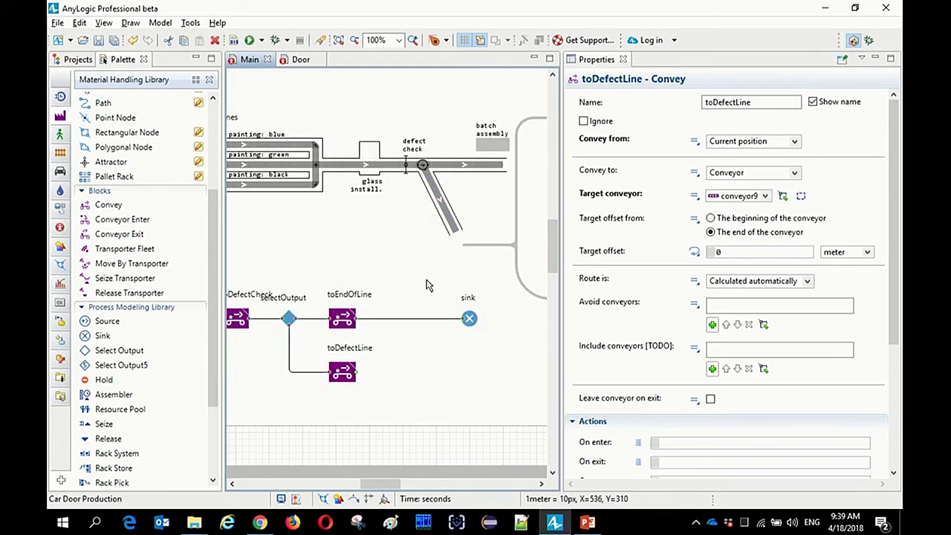
Step: Duplicate the sink directly below the original so that the copy ends the toDefectLine branch
click(541, 386)
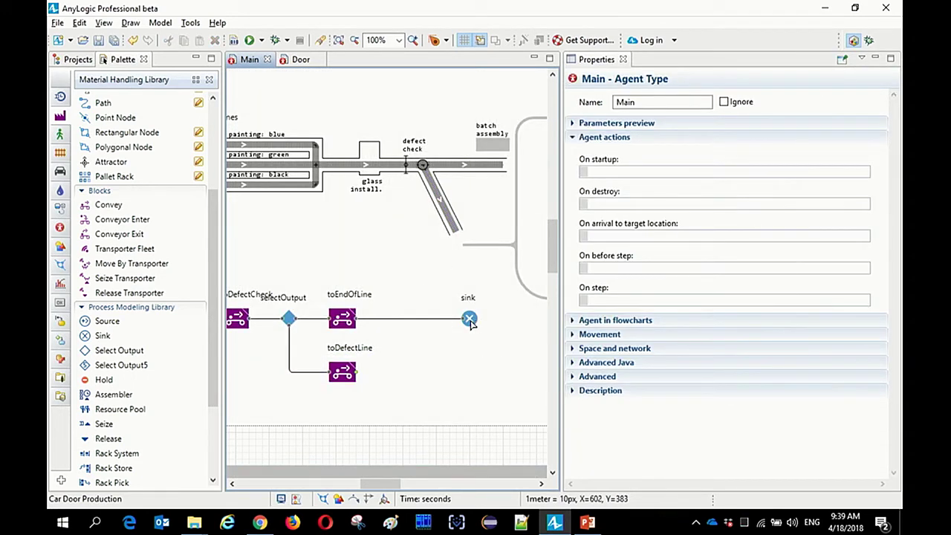
drag(476, 331, 475, 381)
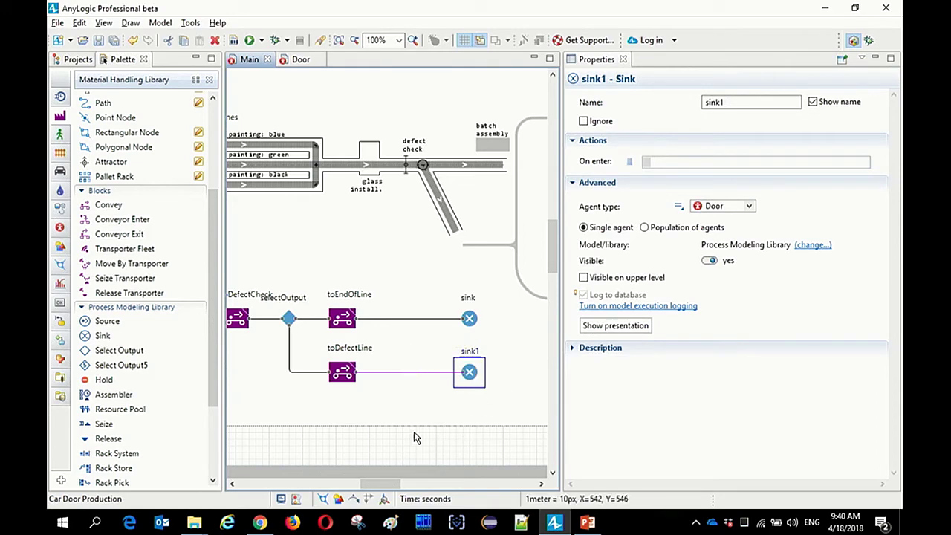
click(420, 438)
Step: Run the simulation and view the production line together with the branched flowchart
scroll(427, 375, down, 1)
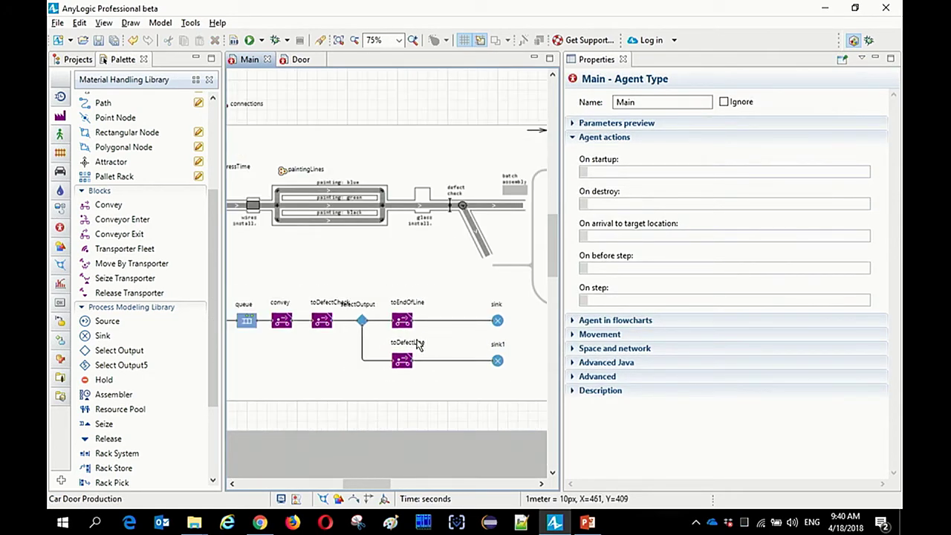
click(251, 40)
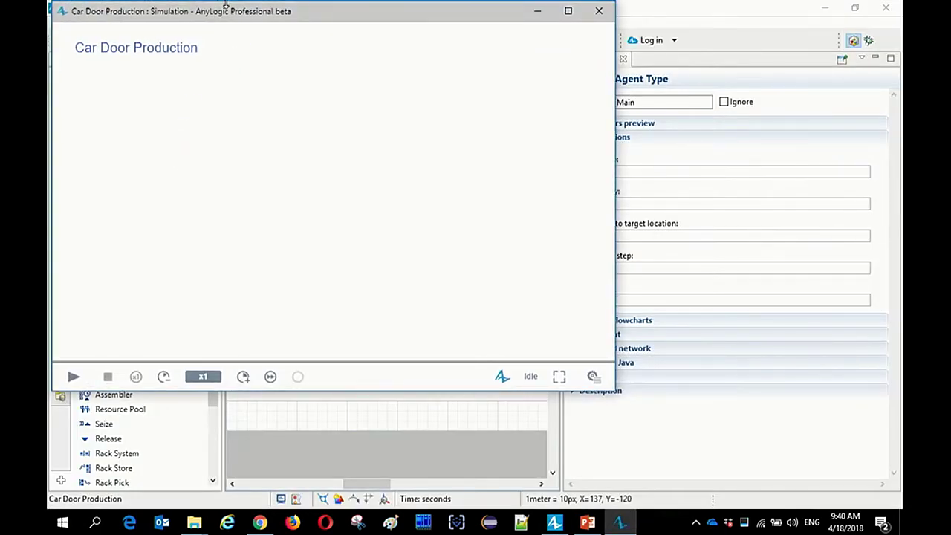
click(68, 494)
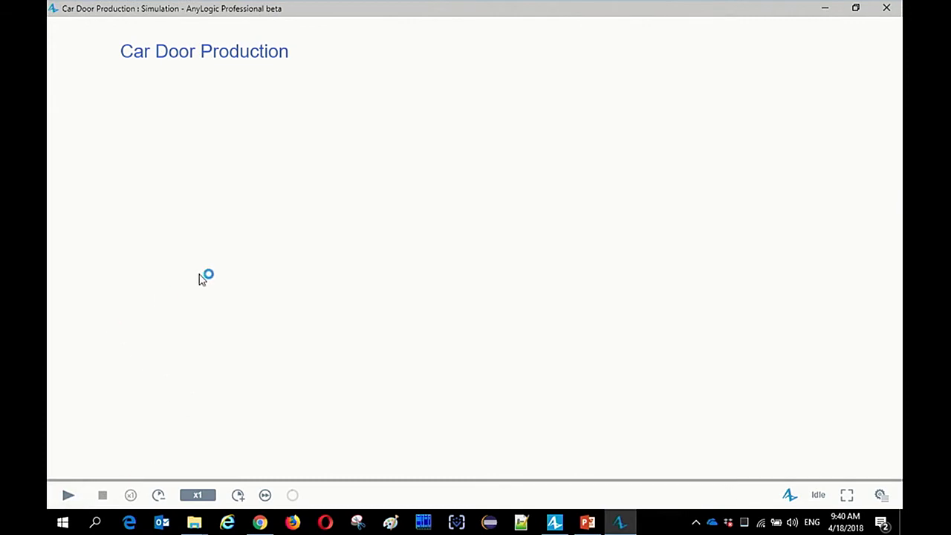
scroll(406, 156, down, 3)
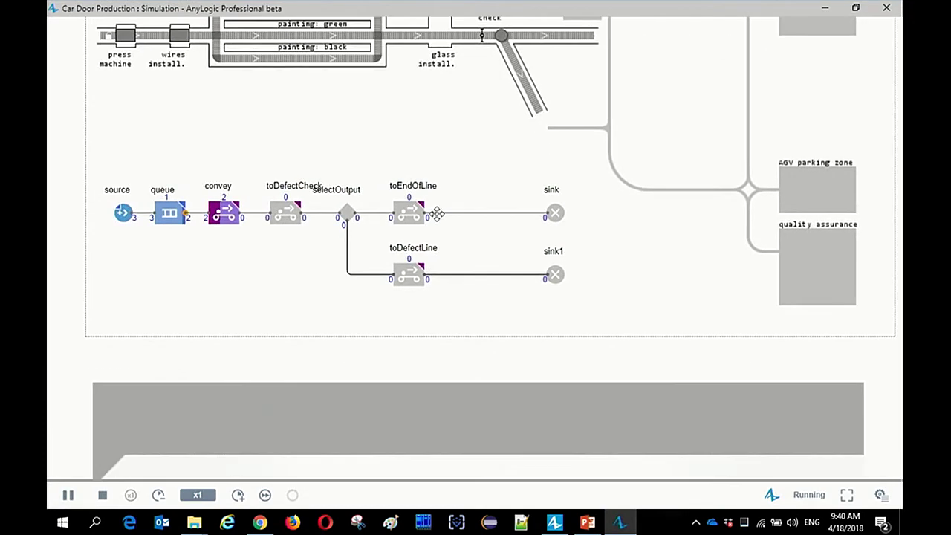
drag(463, 159, 471, 207)
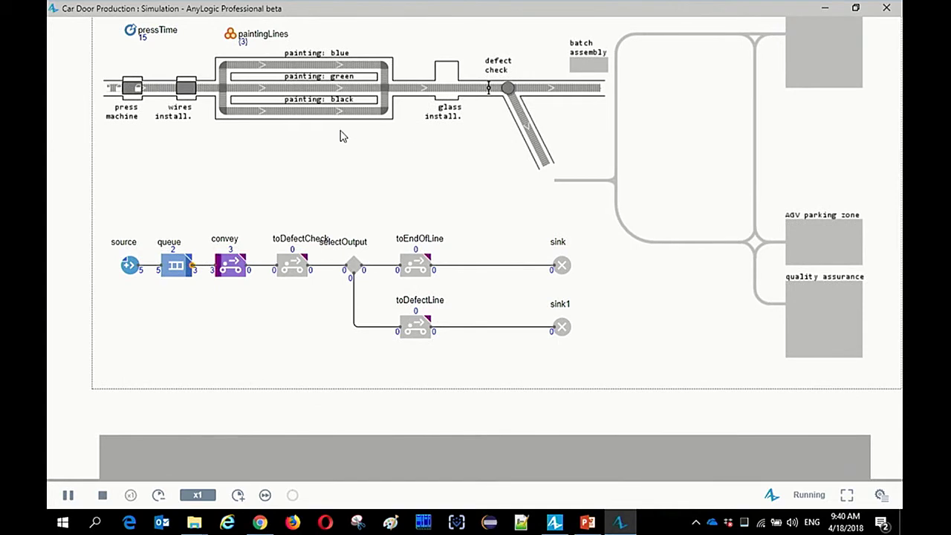
scroll(322, 146, up, 1)
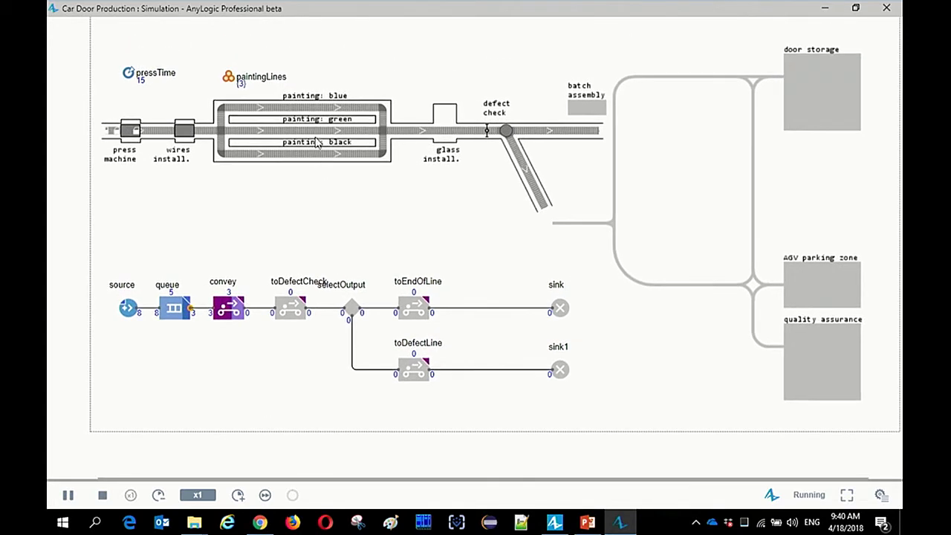
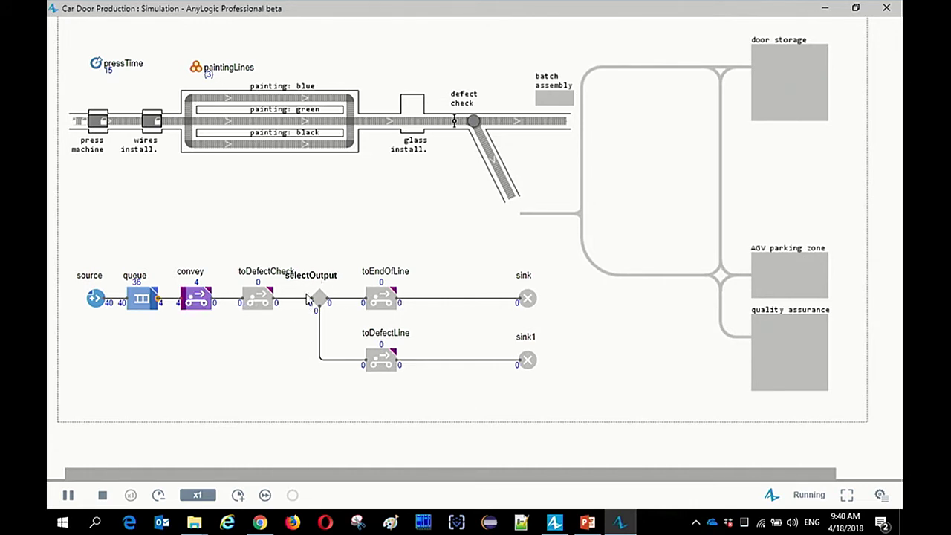
Step: Bring the conveyor junction into close 3D view, fast-forward the simulation in virtual time and slow it to x10
drag(496, 389, 509, 113)
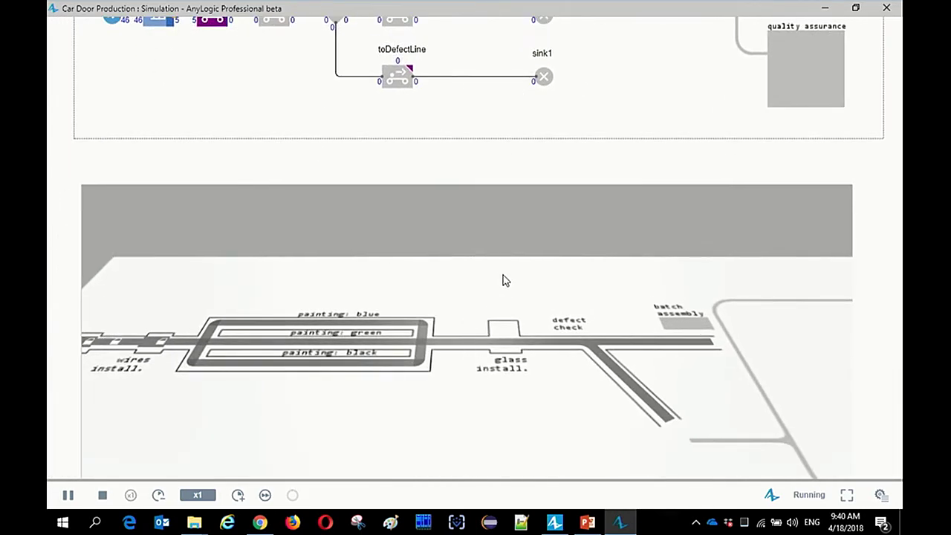
scroll(584, 361, up, 5)
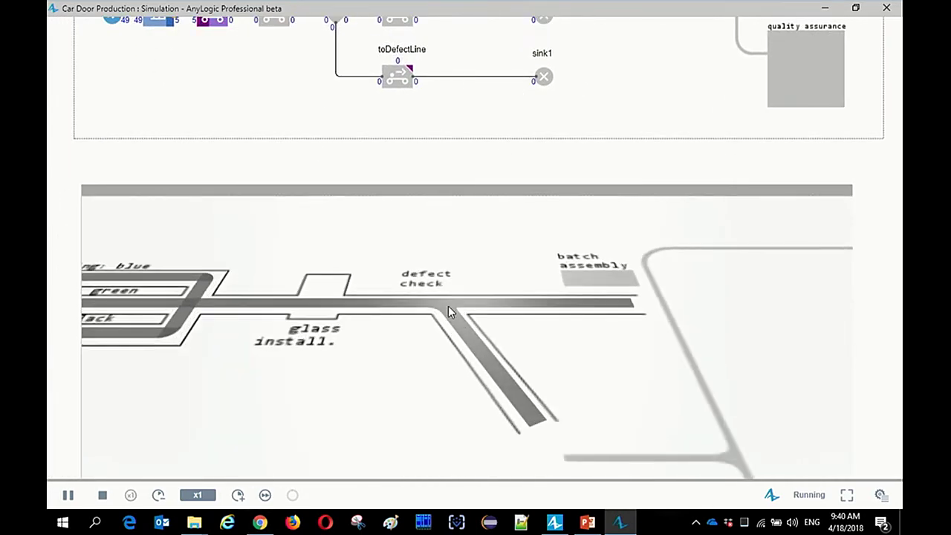
click(266, 496)
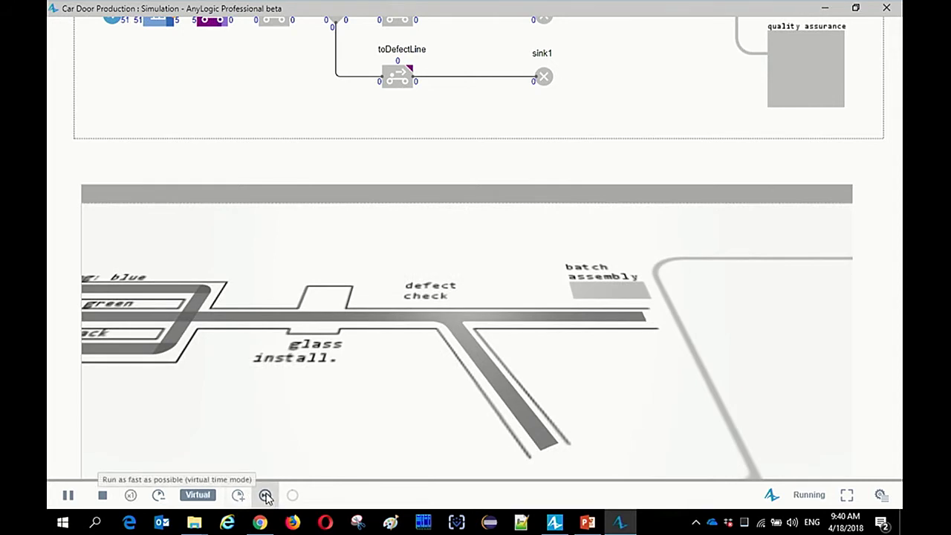
click(239, 496)
click(238, 495)
click(158, 495)
click(159, 495)
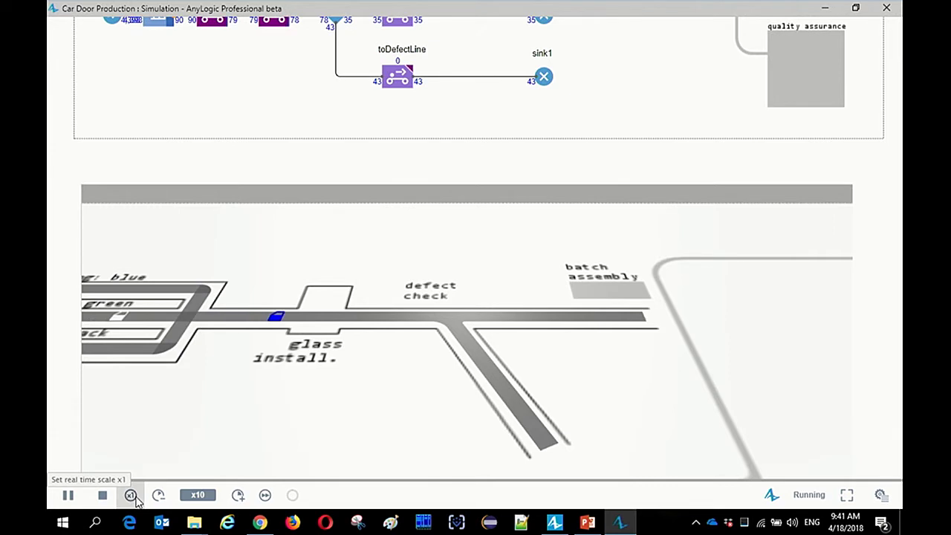
Step: Examine a door passing the defect check junction up close in 3D at real-time scales x1 and x5
scroll(452, 310, up, 2)
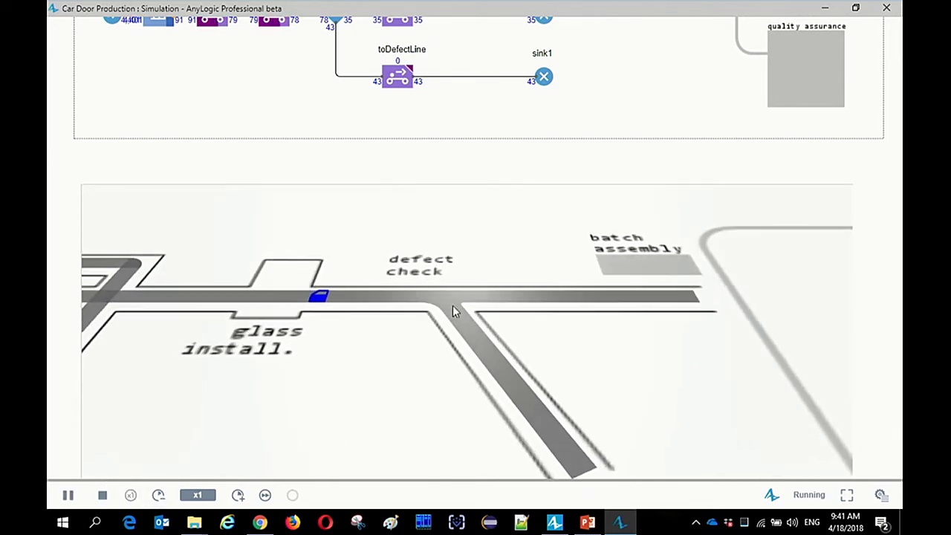
click(238, 495)
click(238, 495)
scroll(442, 331, up, 1)
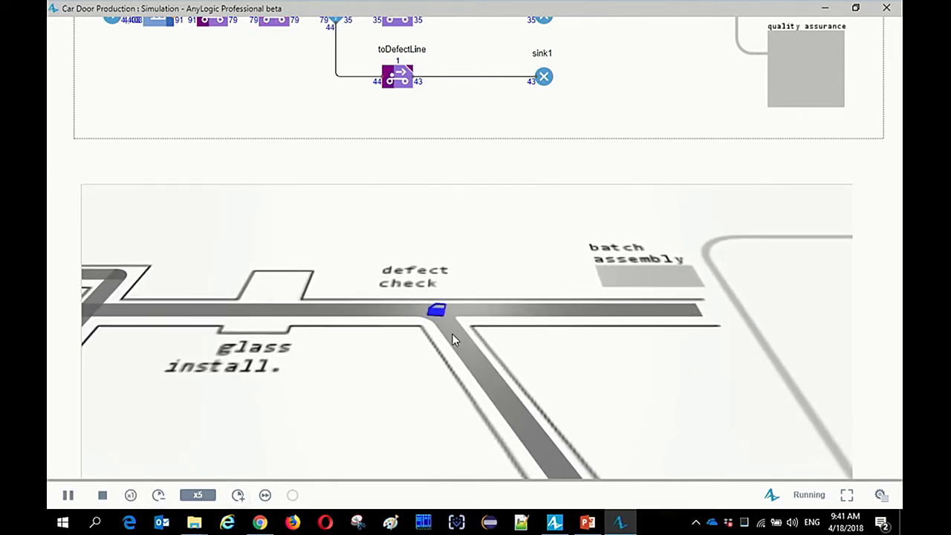
scroll(439, 333, up, 1)
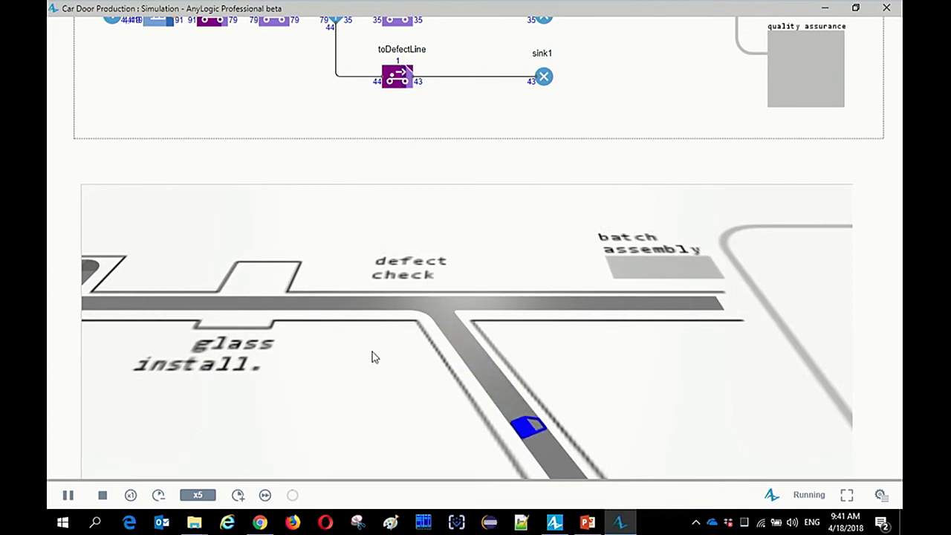
Step: Raise the simulation speed to x50 and examine the wider 3D production line together with the branched flowchart
click(237, 495)
click(238, 495)
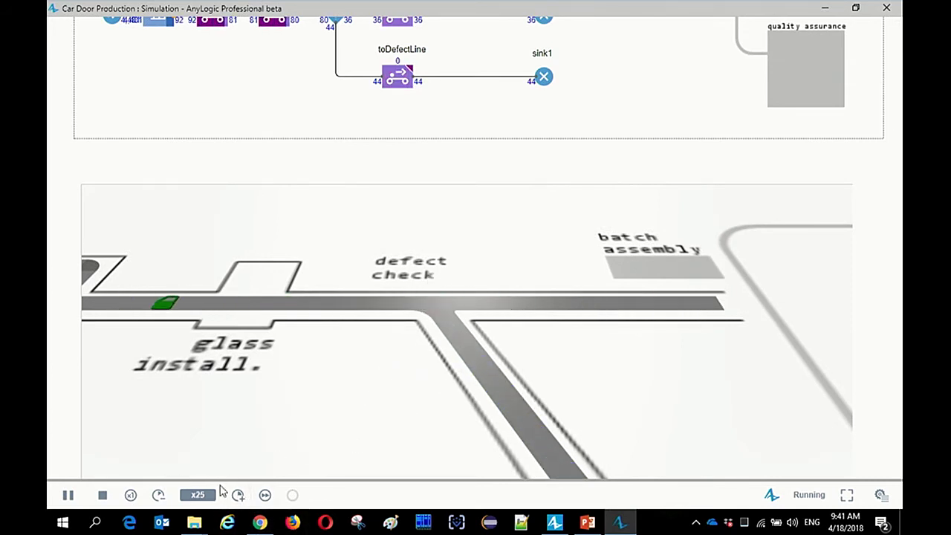
click(238, 495)
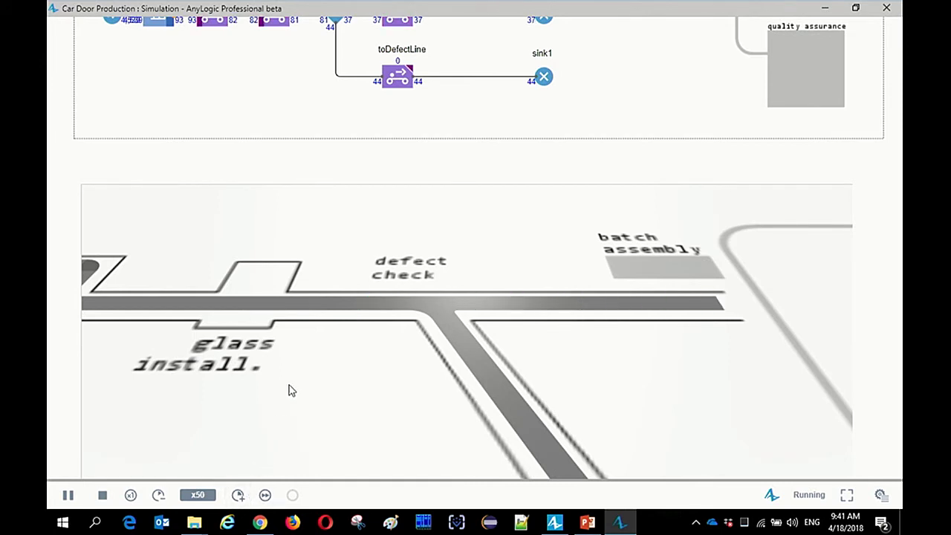
scroll(424, 340, down, 10)
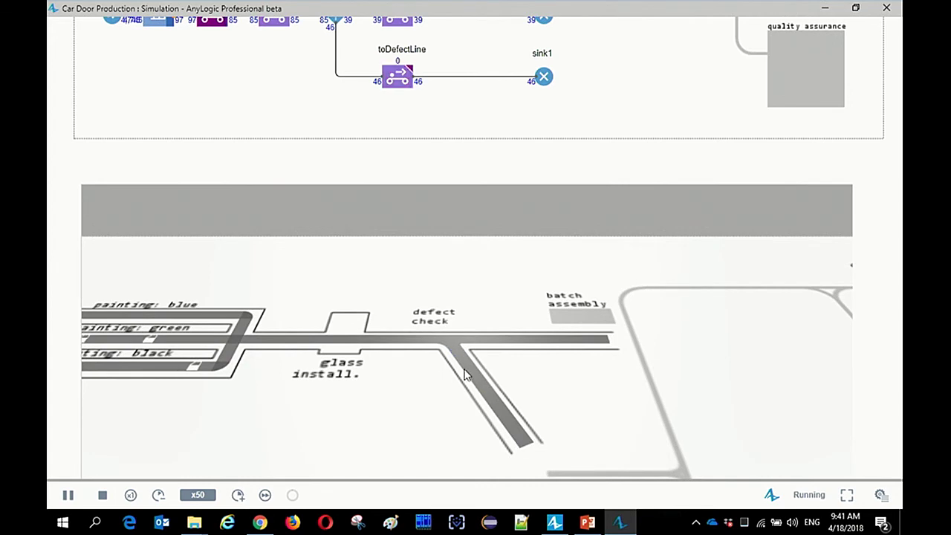
scroll(361, 104, up, 3)
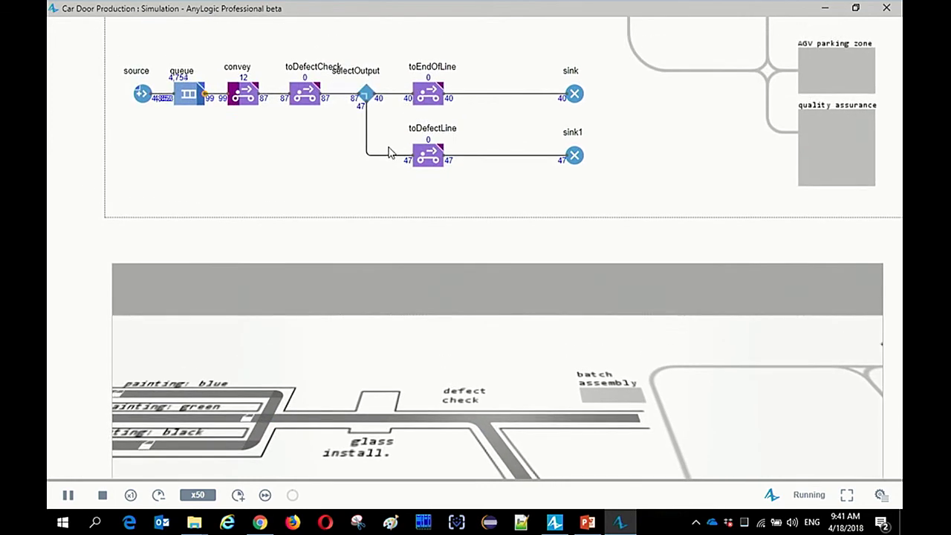
Step: Close the simulation and set the Select Output block's true-output probability to 0.9
click(886, 7)
click(362, 320)
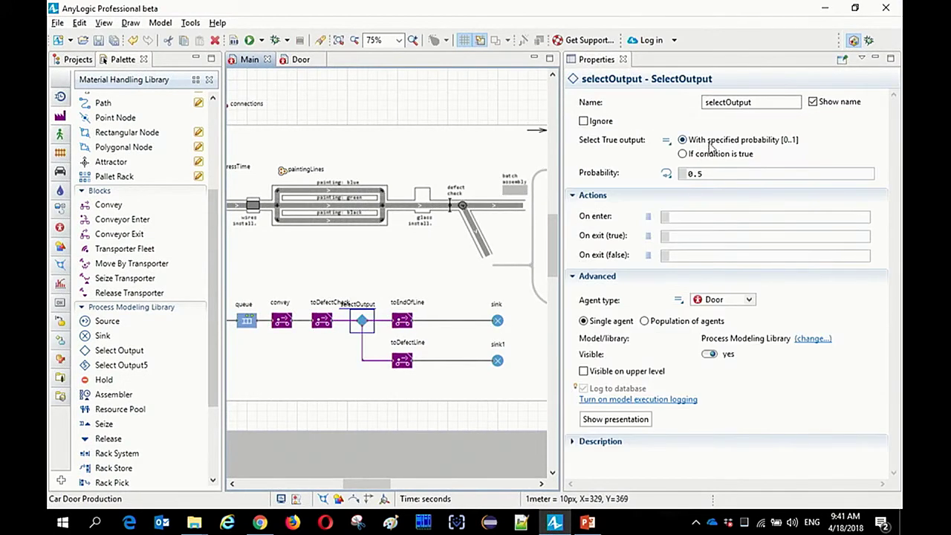
click(677, 172)
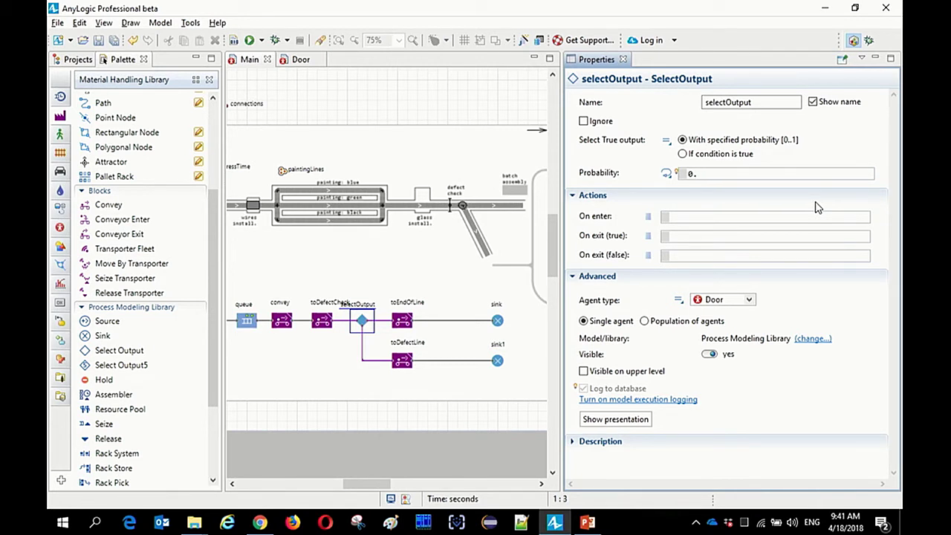
click(772, 174)
Step: Draw a rectangular node over the grey batch assembly area above the end of the main conveyor line
drag(518, 233, 433, 249)
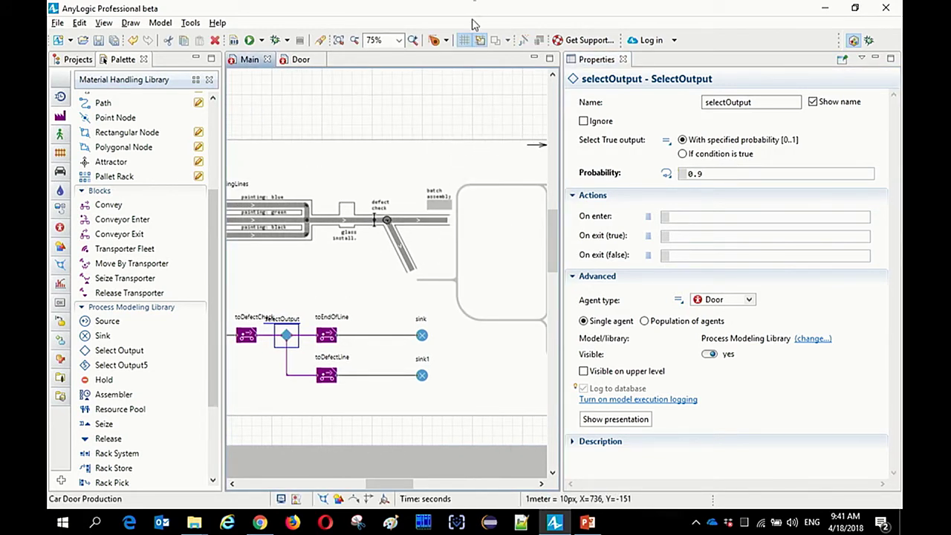
click(447, 221)
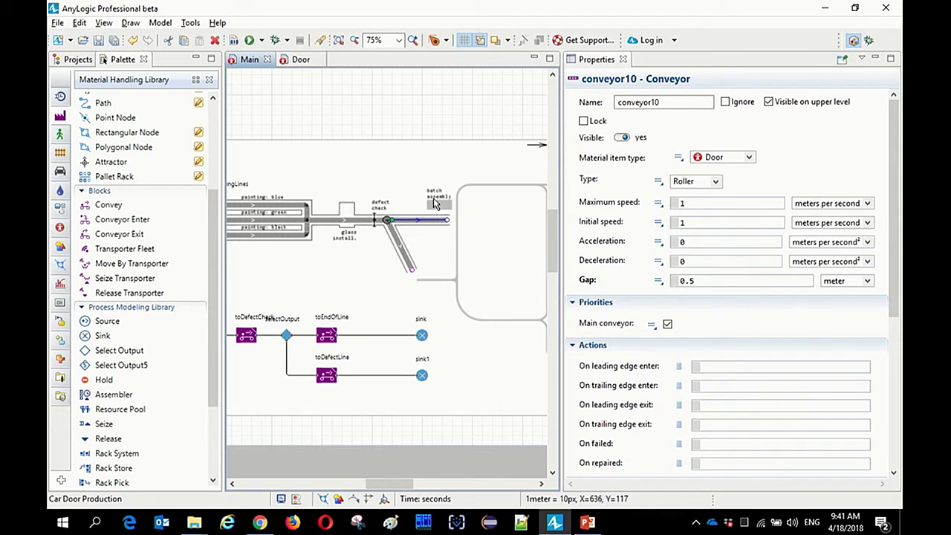
scroll(437, 205, up, 3)
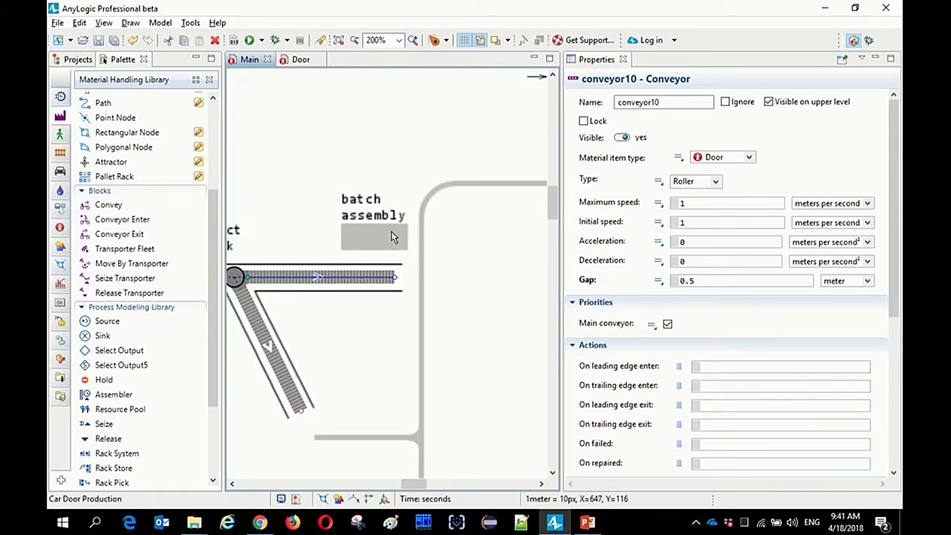
scroll(465, 266, down, 4)
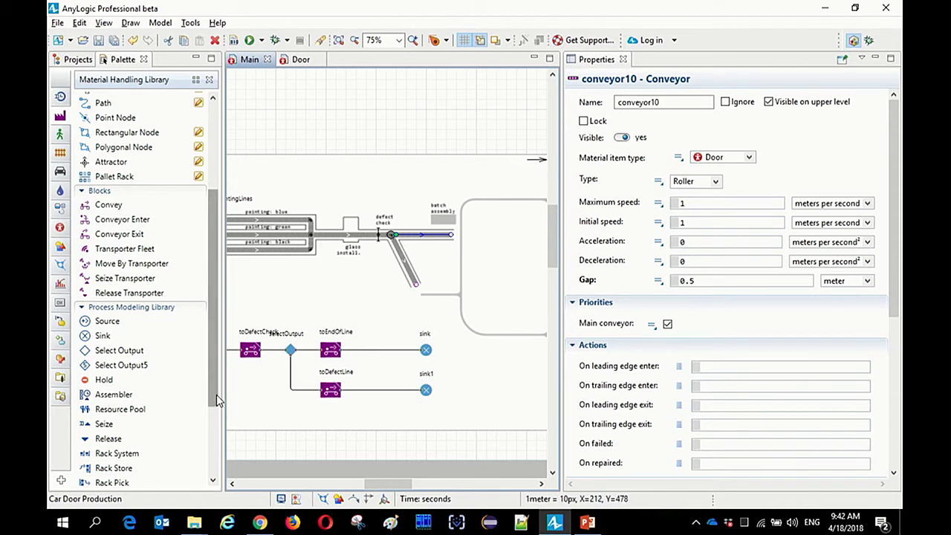
drag(216, 395, 210, 392)
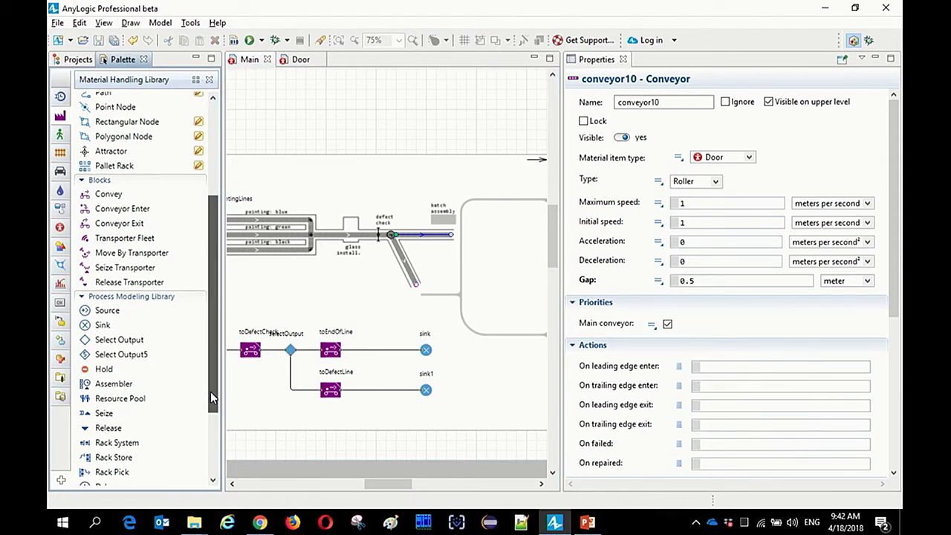
scroll(210, 391, up, 1)
drag(486, 232, 482, 267)
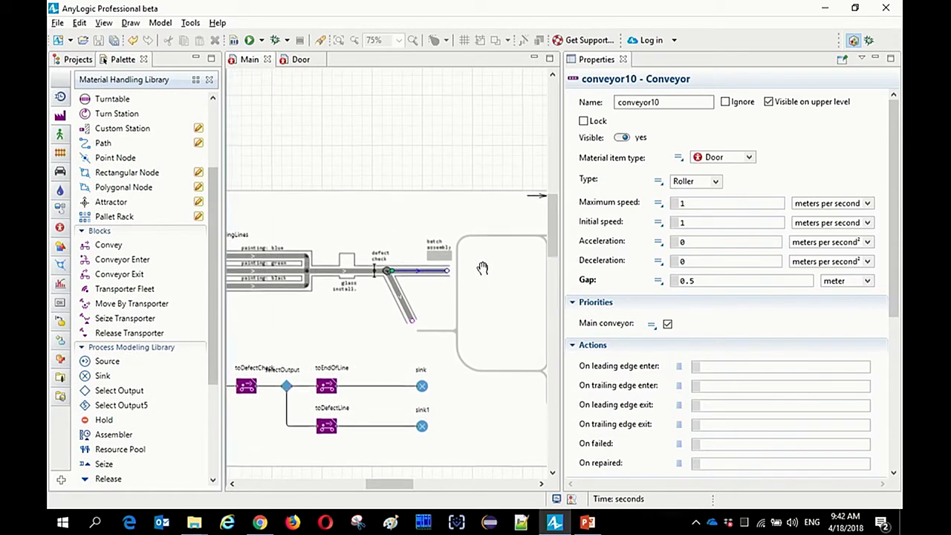
scroll(482, 267, up, 3)
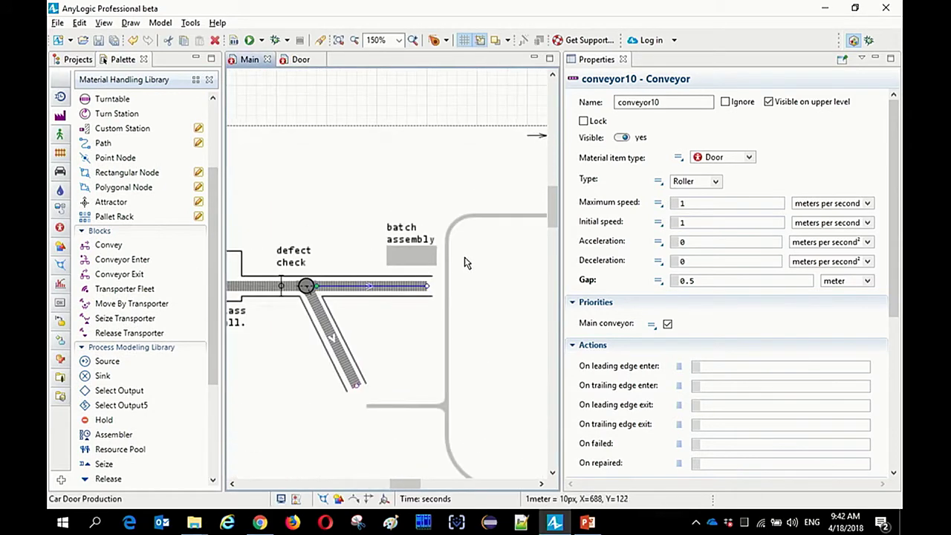
click(110, 175)
drag(360, 242, 429, 269)
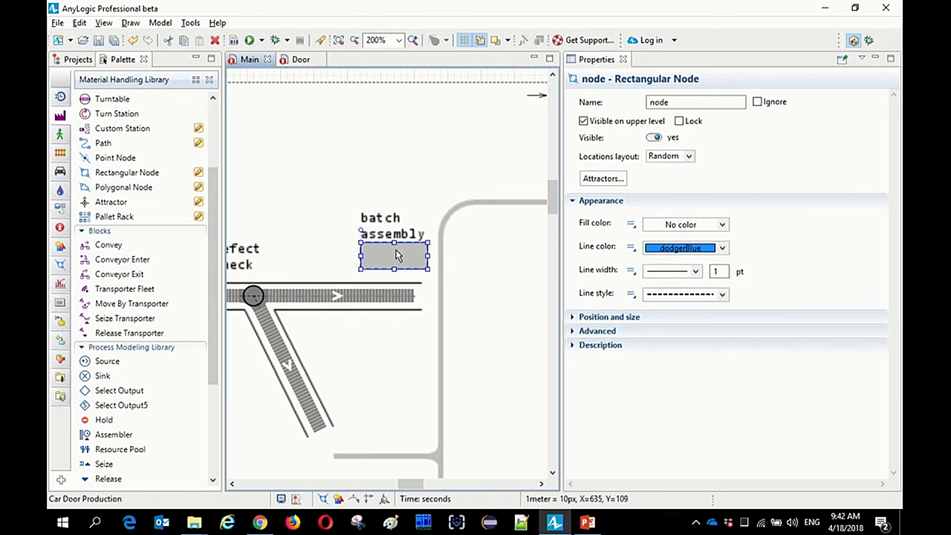
scroll(416, 394, down, 8)
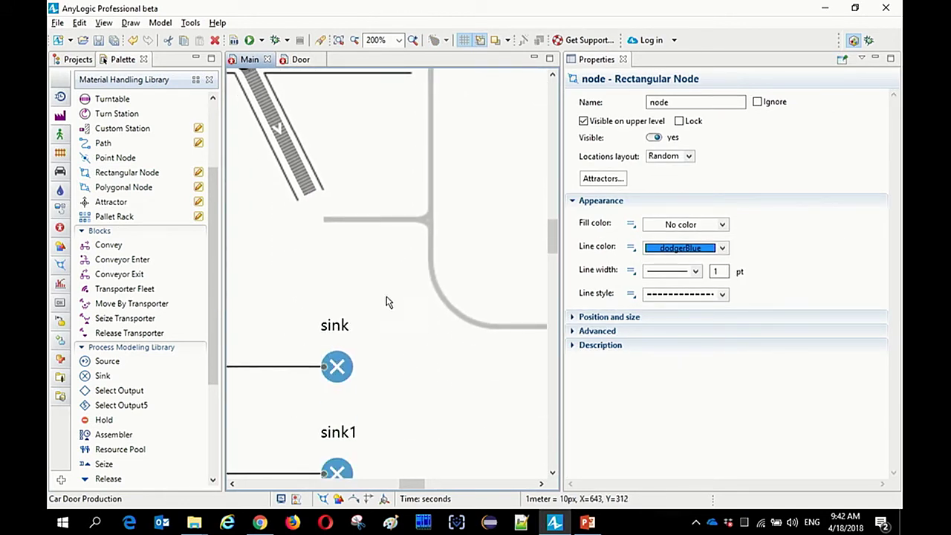
Step: Move the sink block further from toEndOfLine and insert a Batch block on the connection between them
scroll(394, 287, down, 1)
scroll(389, 314, down, 2)
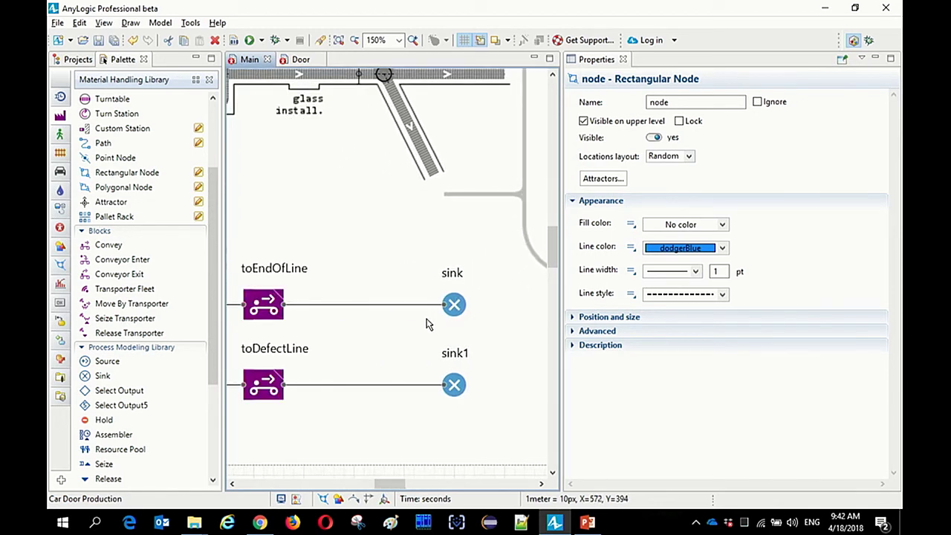
drag(462, 309, 532, 309)
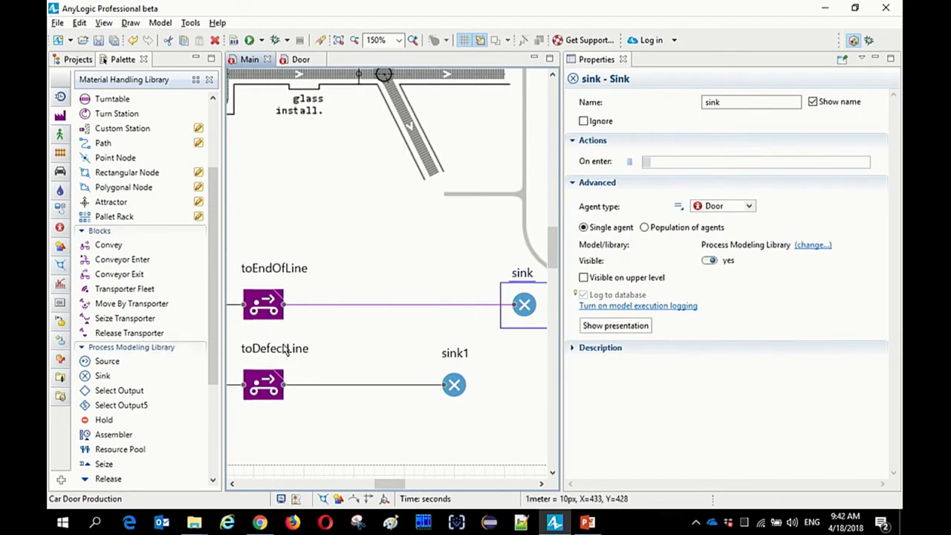
drag(213, 374, 206, 479)
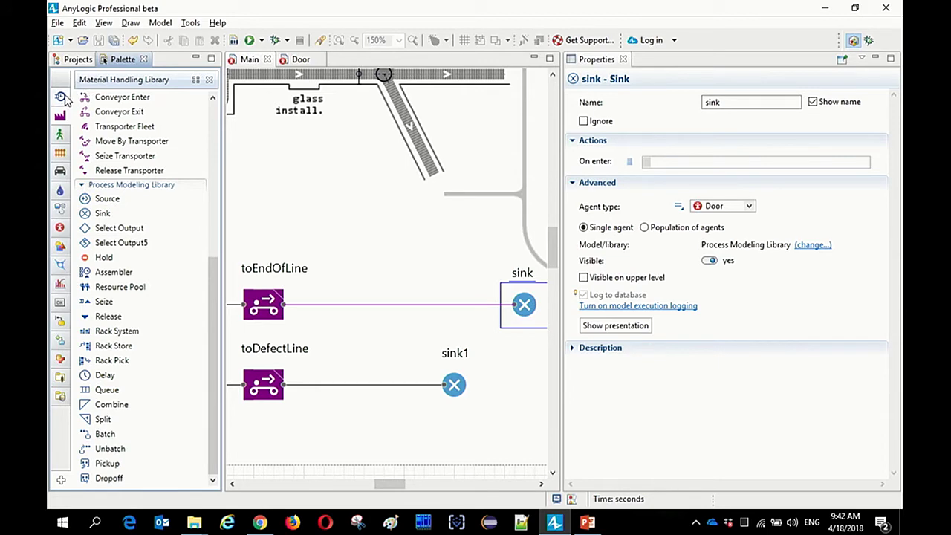
click(82, 83)
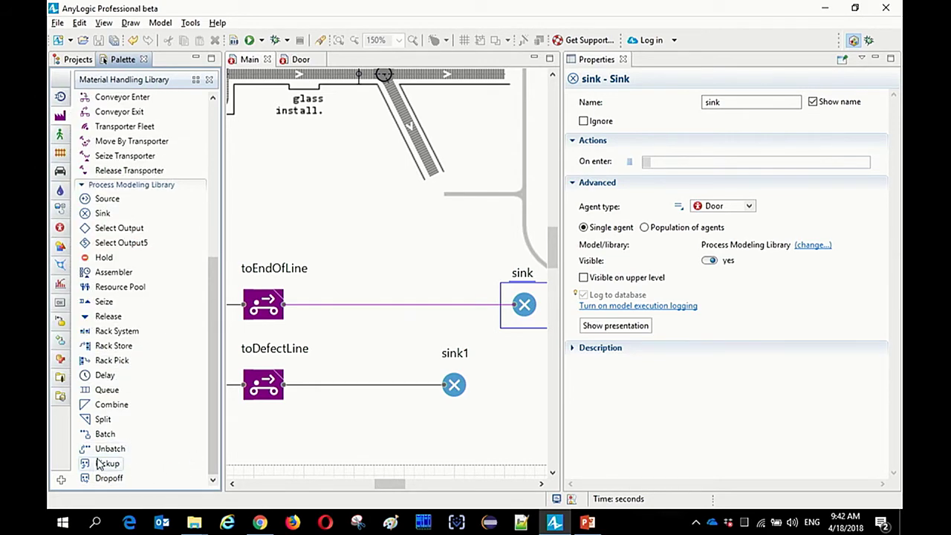
drag(100, 434, 344, 312)
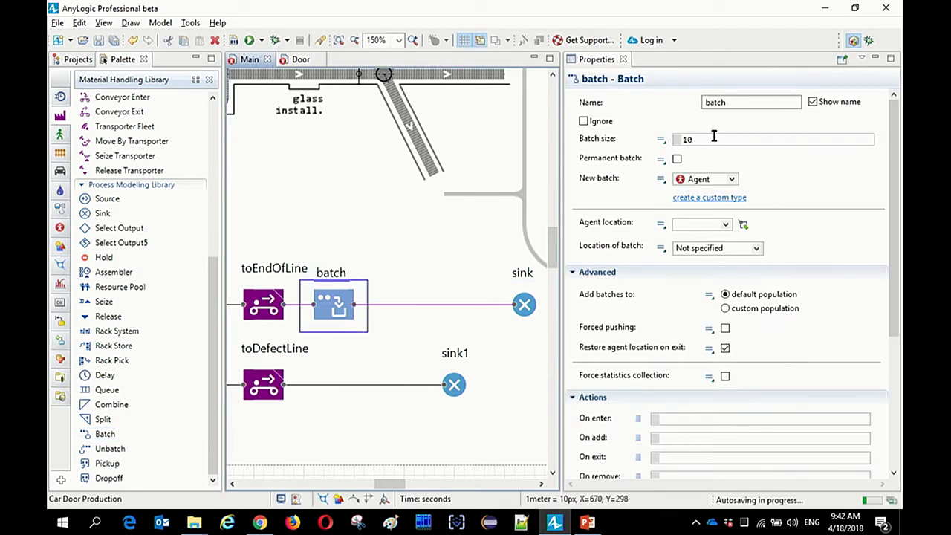
Step: Set the batch block's batch size to 2 and its agent location to the rectangular node at batch assembly
double_click(686, 139)
text(2)
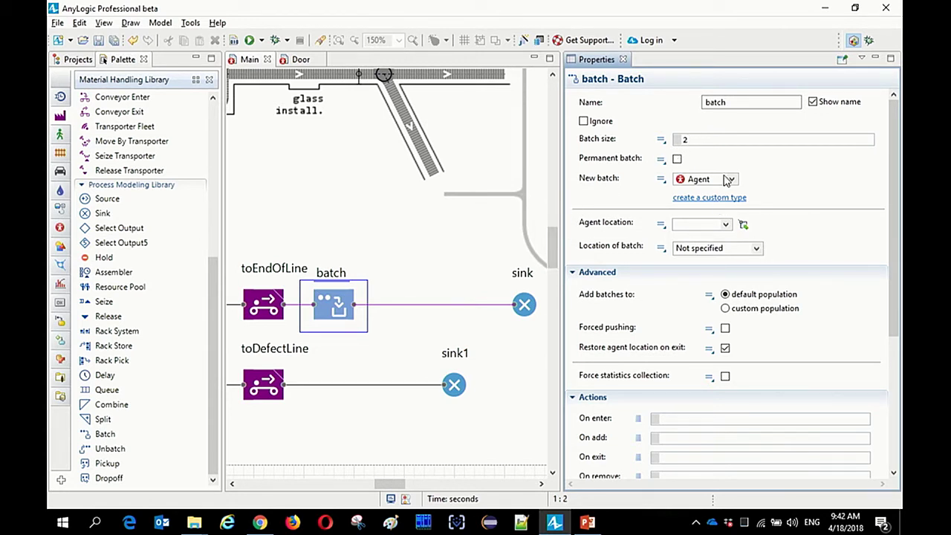
drag(352, 151, 312, 328)
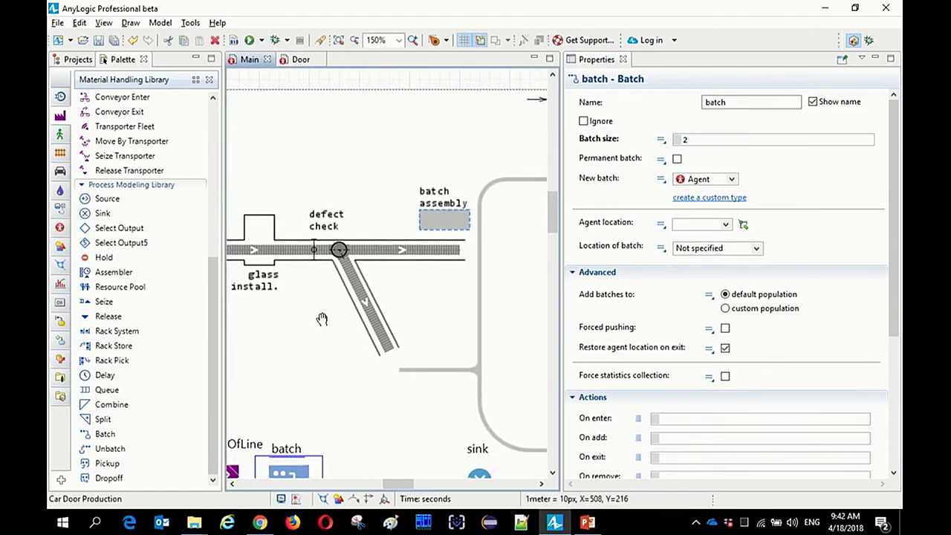
click(742, 225)
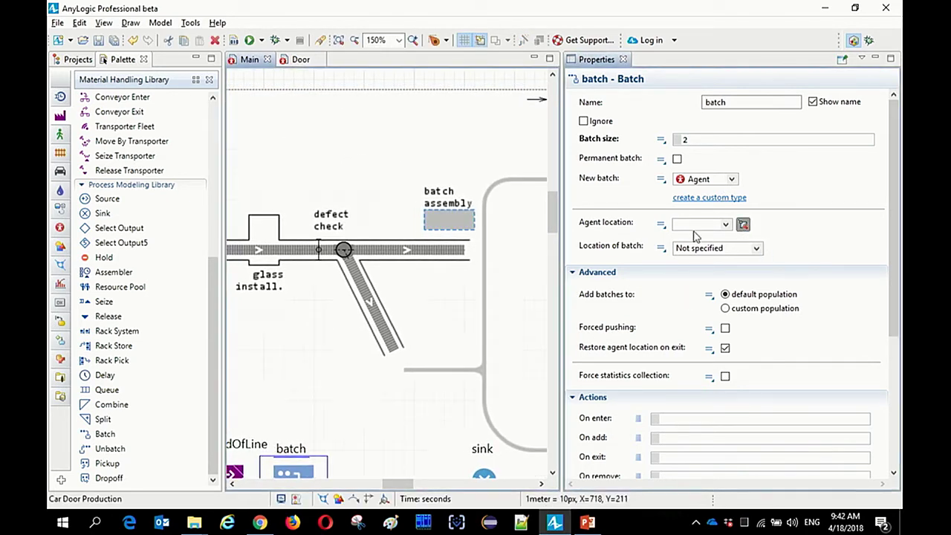
click(467, 232)
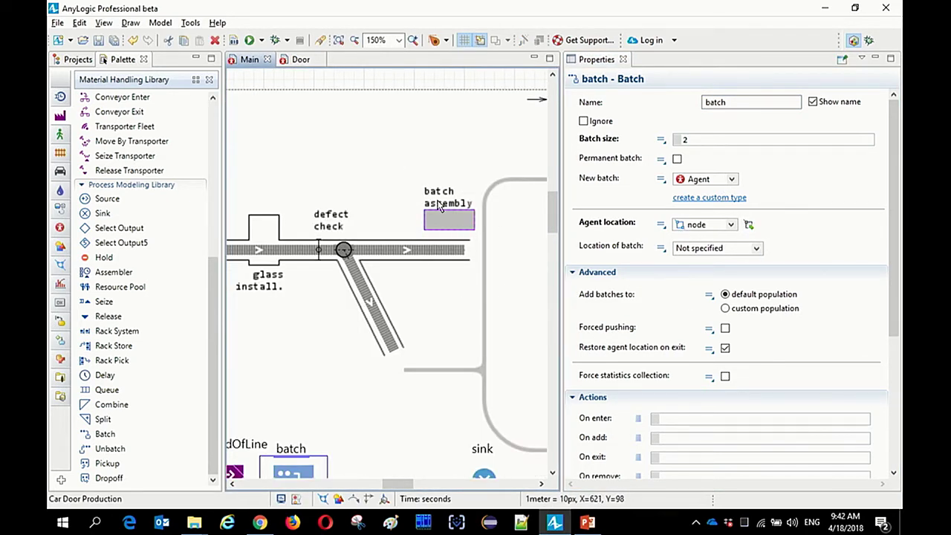
Step: Set the batch block's location of batch to Network / GIS node, using the batch assembly node
click(756, 249)
click(743, 262)
click(743, 271)
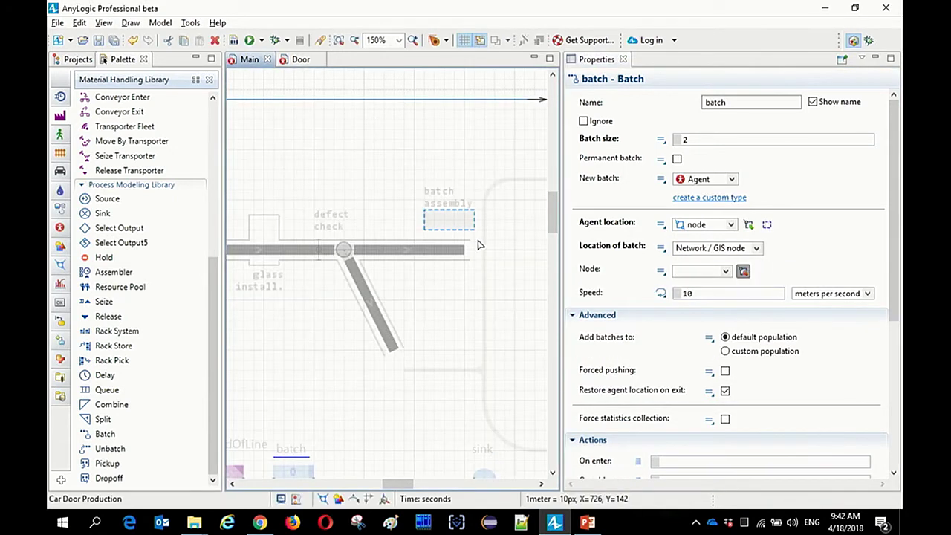
click(473, 234)
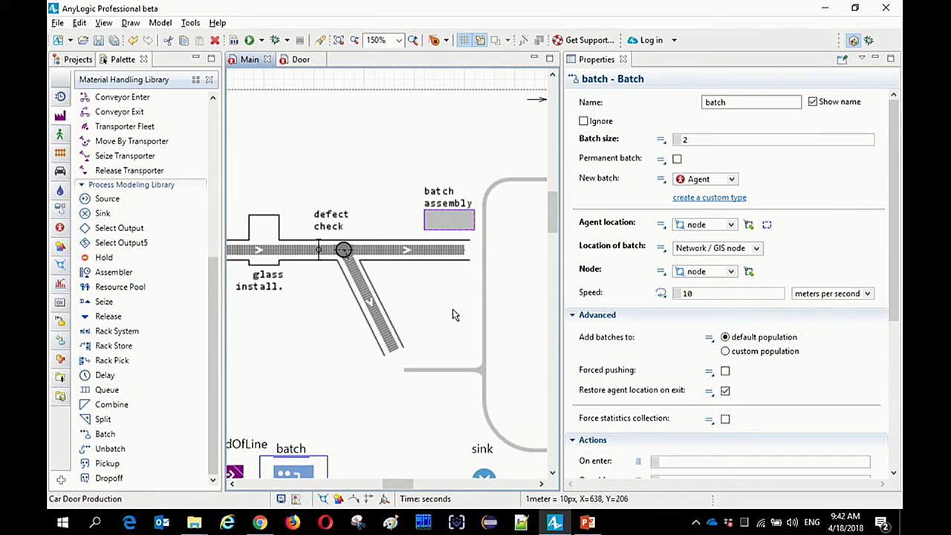
Step: Start creating a custom agent type for the batch block's new batch and name it DoorBatch
scroll(438, 334, down, 5)
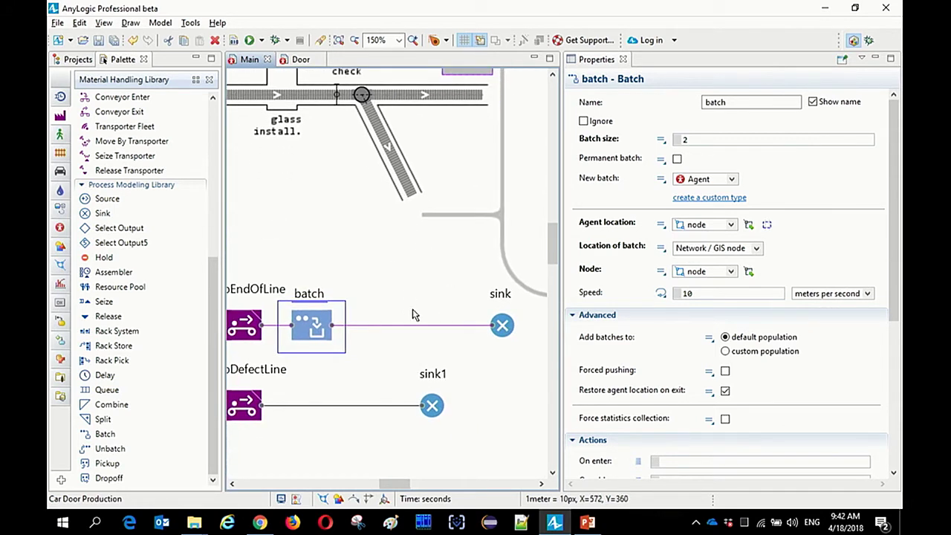
scroll(430, 342, down, 1)
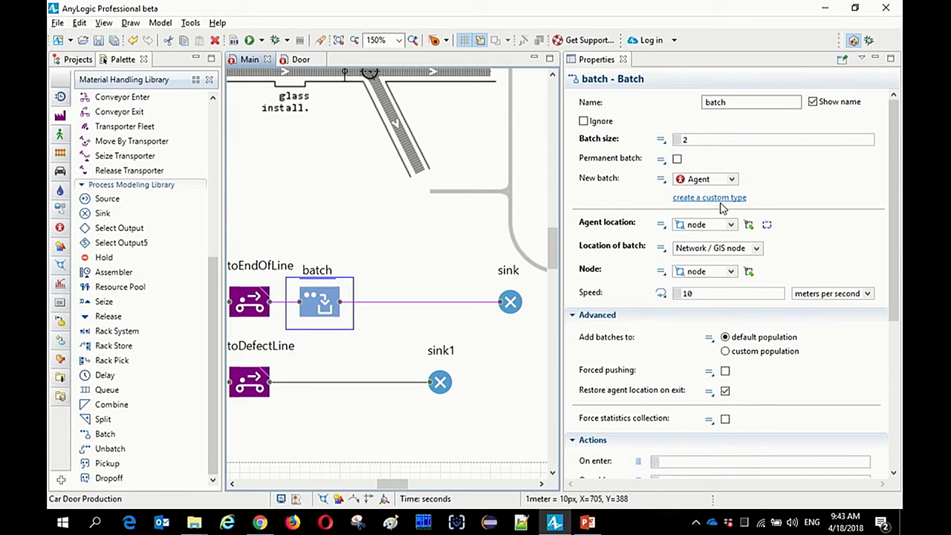
scroll(463, 232, left, 4)
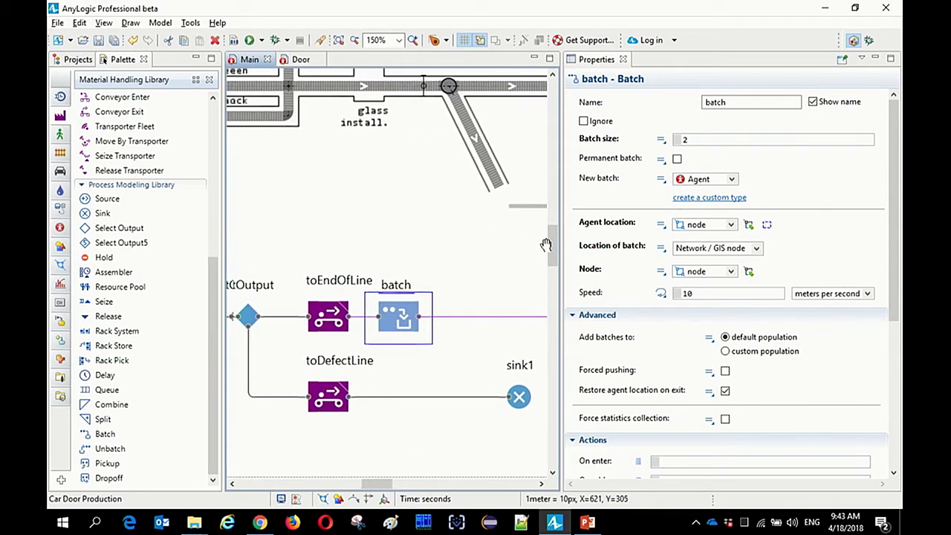
scroll(457, 272, down, 2)
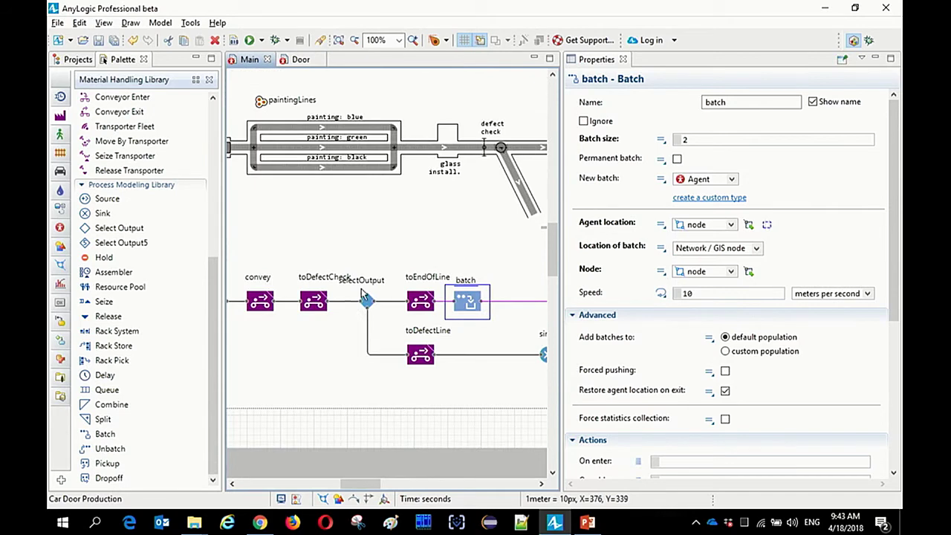
click(715, 199)
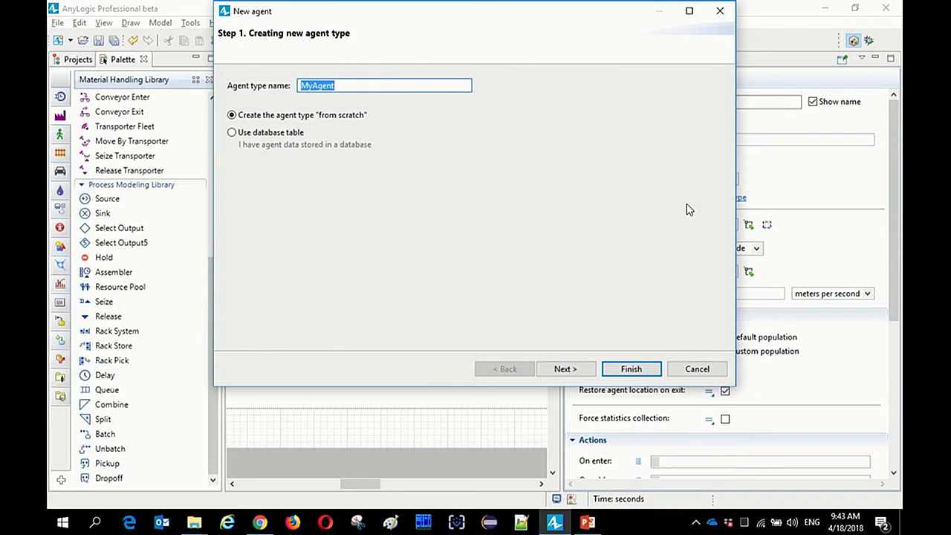
text(Door)
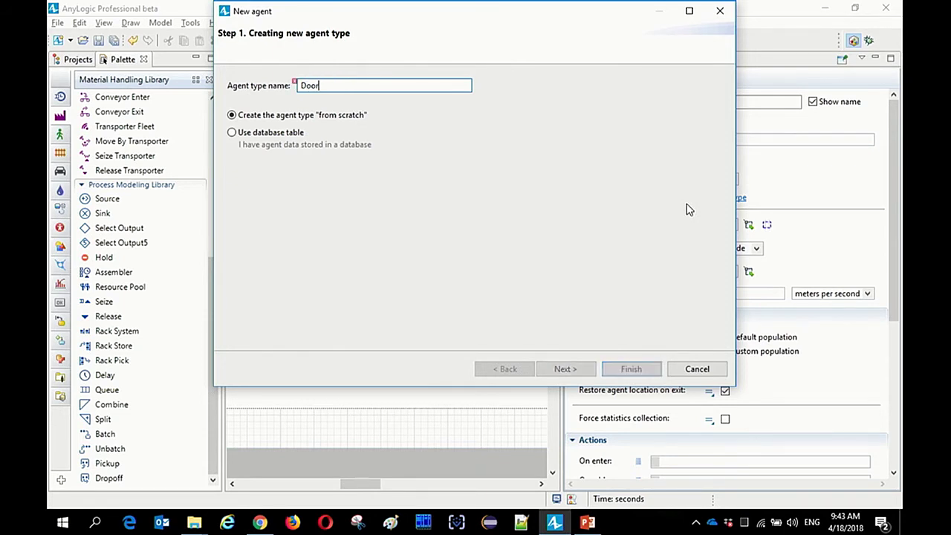
text(Batch)
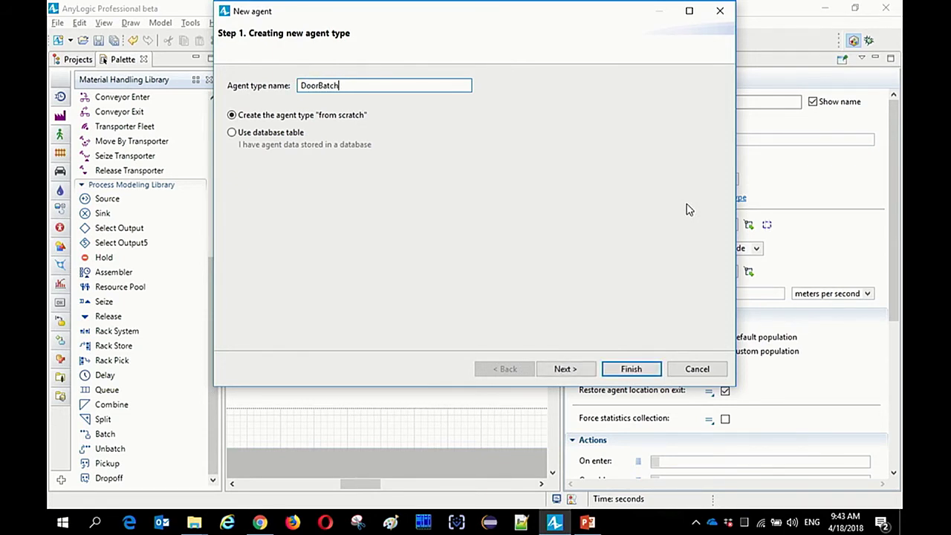
Step: Choose the 3D Pallet animation for the DoorBatch agent type and finish creating it
click(564, 368)
drag(467, 123, 482, 179)
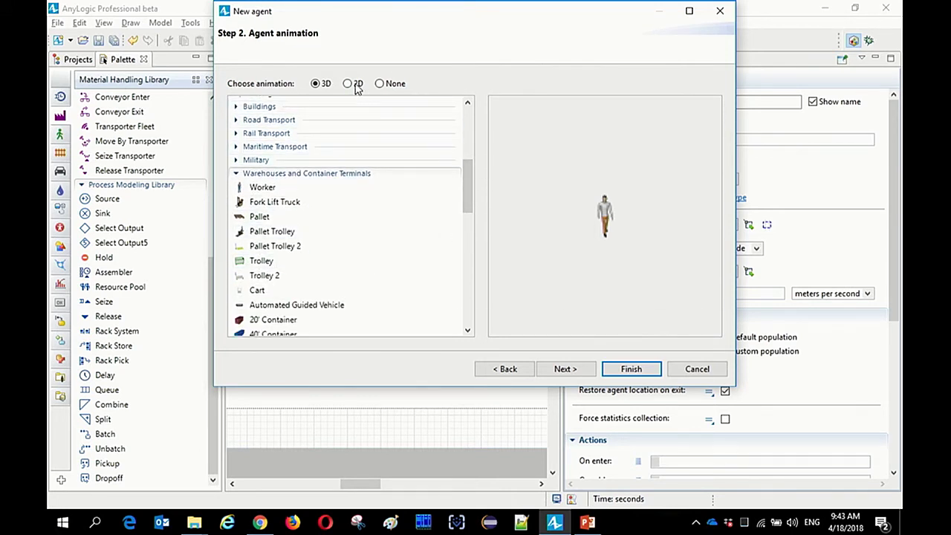
click(260, 217)
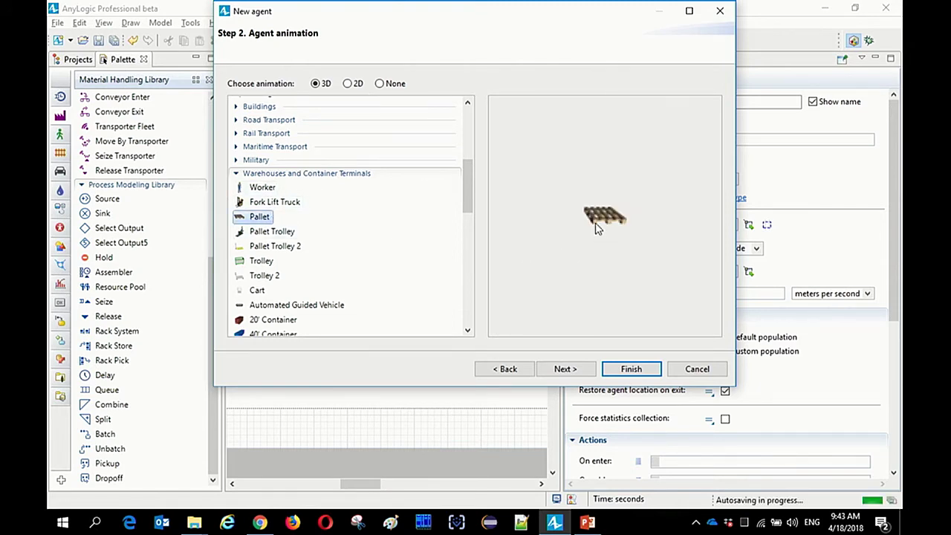
click(630, 368)
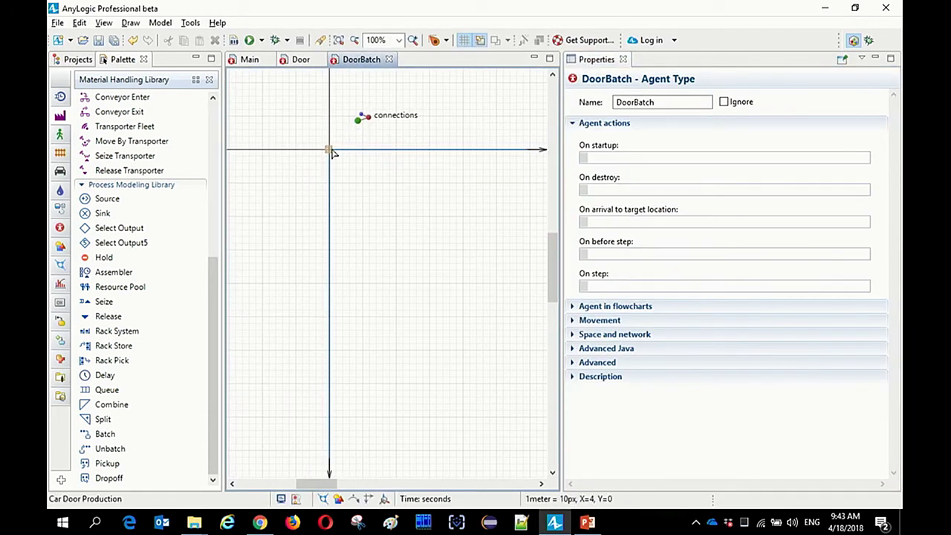
drag(354, 186, 438, 330)
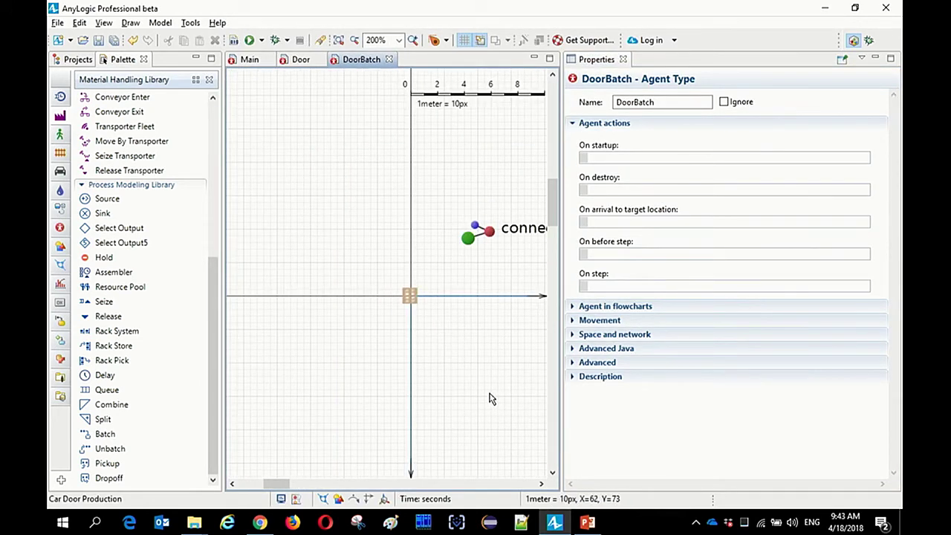
drag(470, 363, 443, 324)
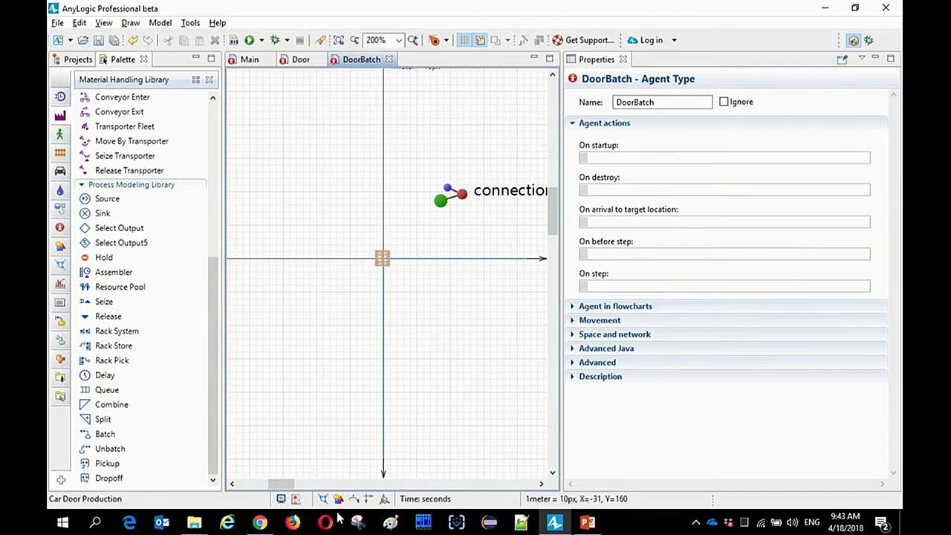
Step: Switch to Chrome, search 3D Warehouse for "car door" models and browse the results
mouse_move(271, 524)
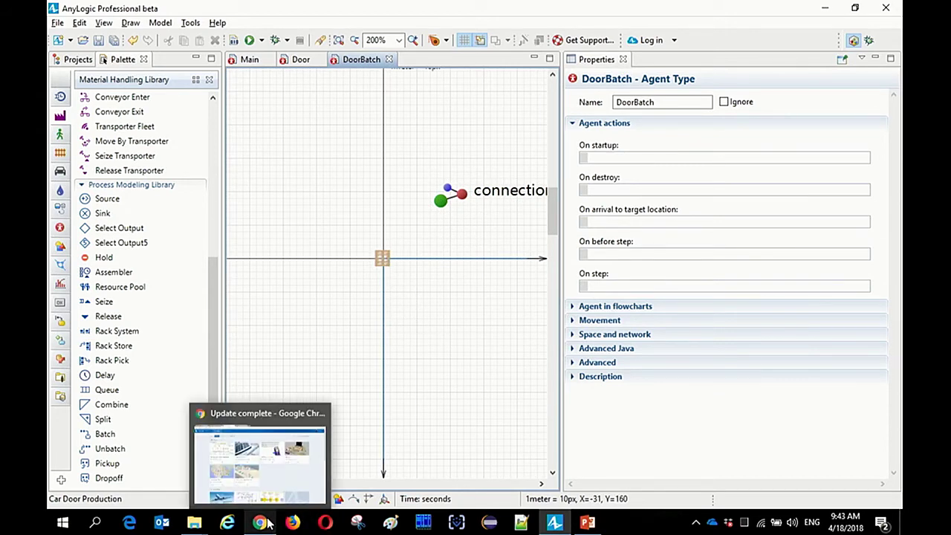
click(270, 524)
click(97, 9)
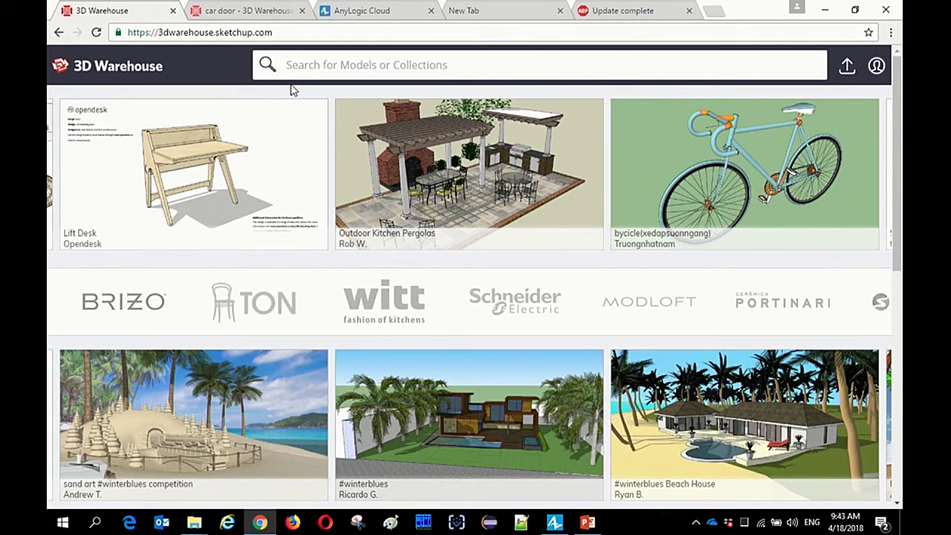
click(353, 66)
text(car)
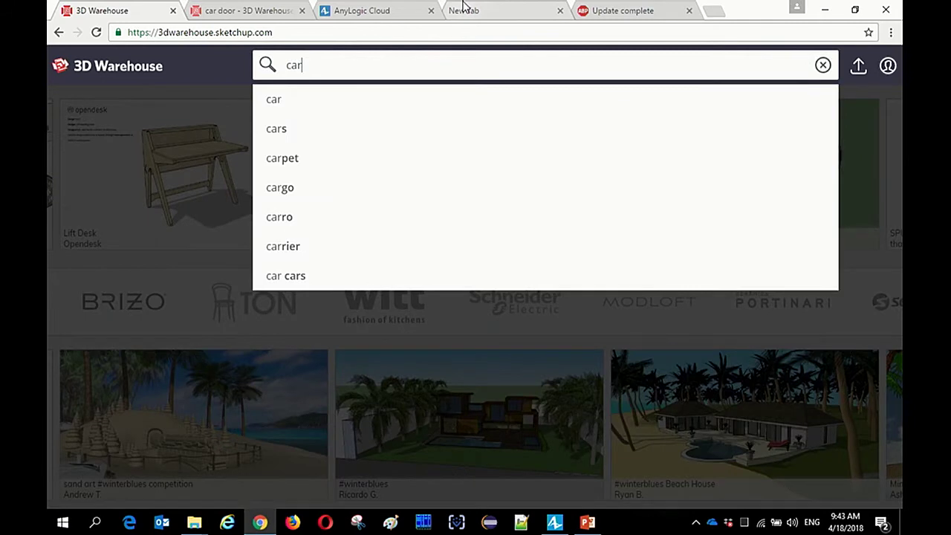
text( door)
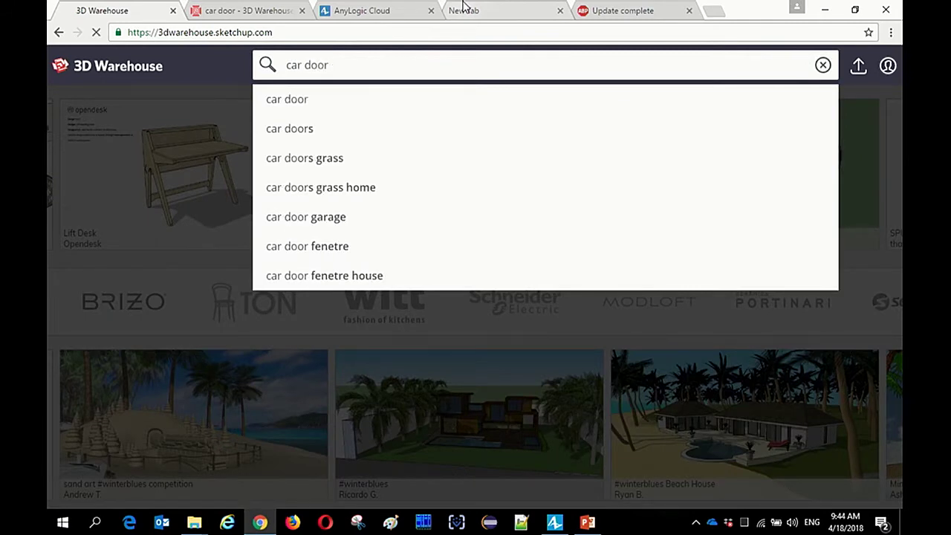
key(Return)
scroll(618, 221, down, 3)
scroll(618, 221, down, 5)
scroll(691, 321, down, 5)
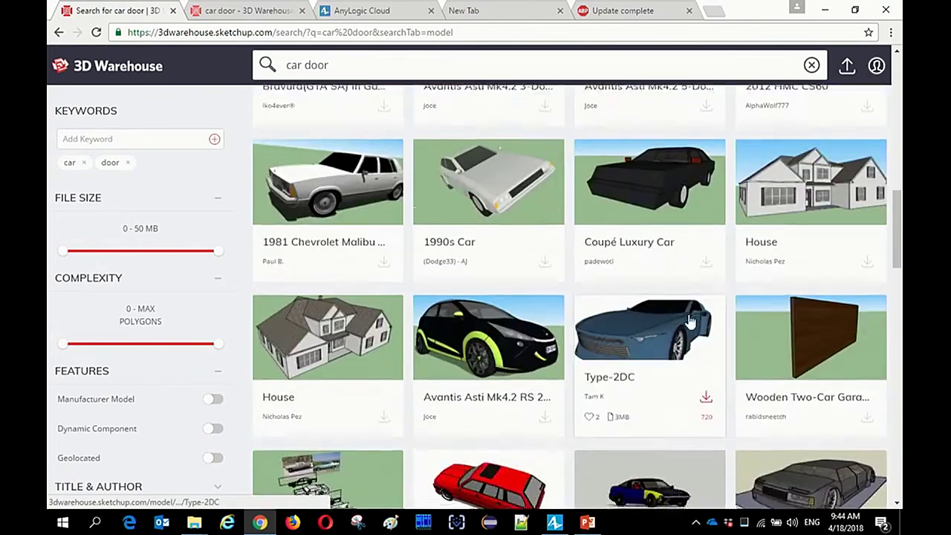
scroll(690, 321, down, 10)
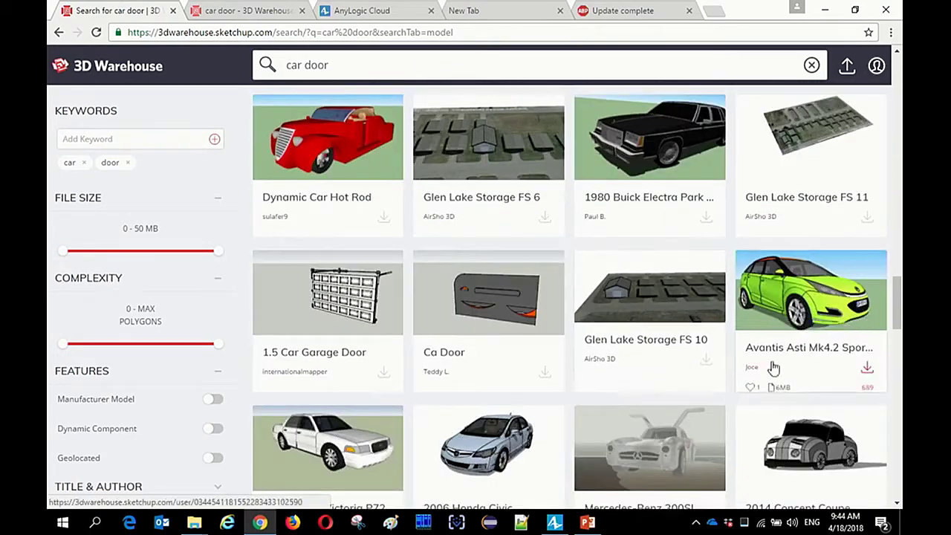
scroll(728, 365, up, 5)
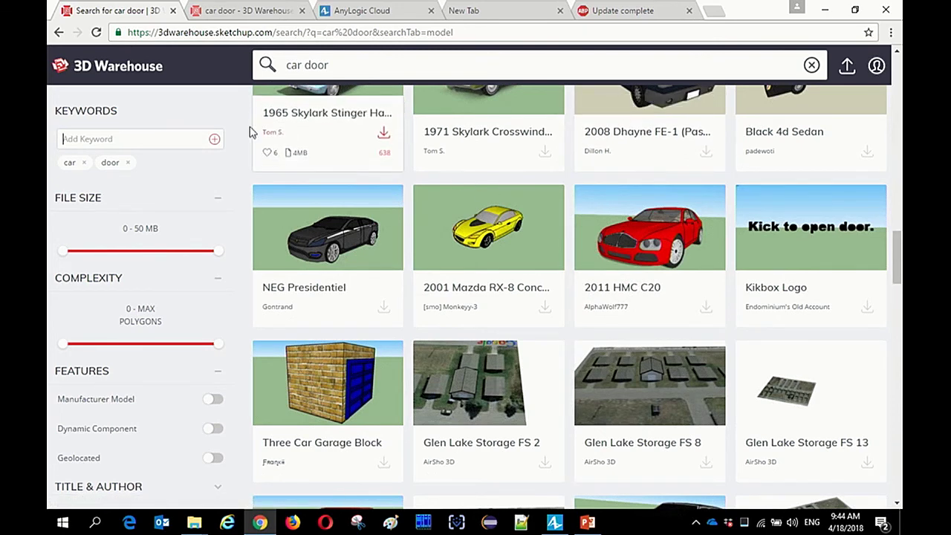
Step: Download the car door model from its already open 3D Warehouse page as a Collada file and show the zip in its folder
click(231, 6)
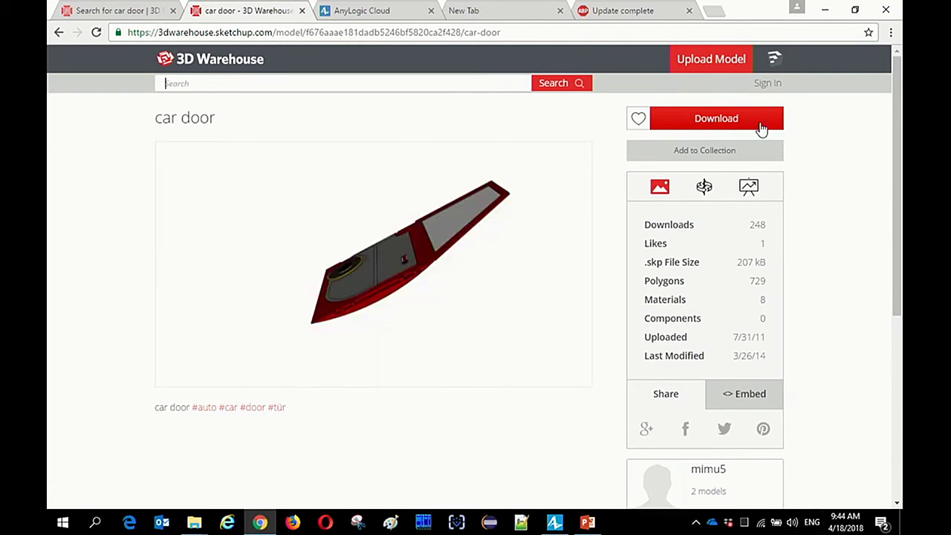
click(733, 121)
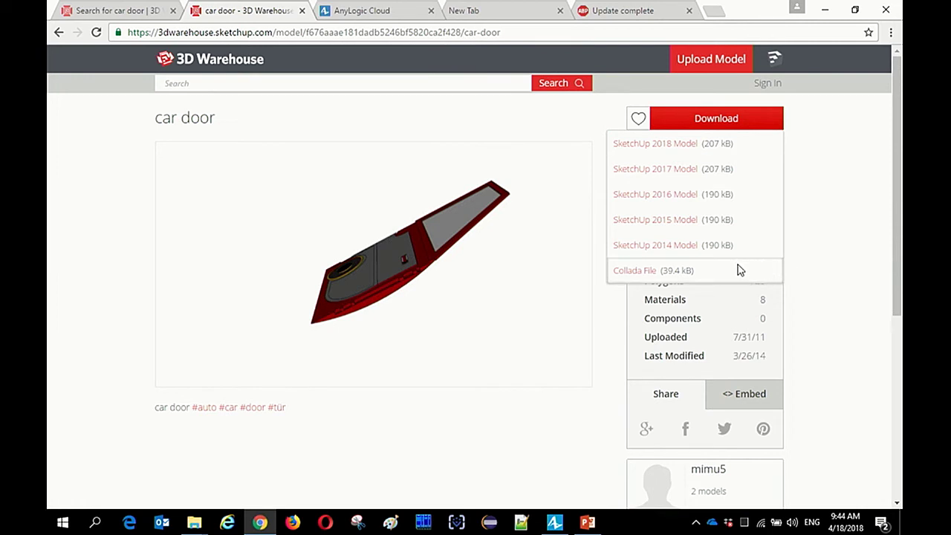
click(642, 274)
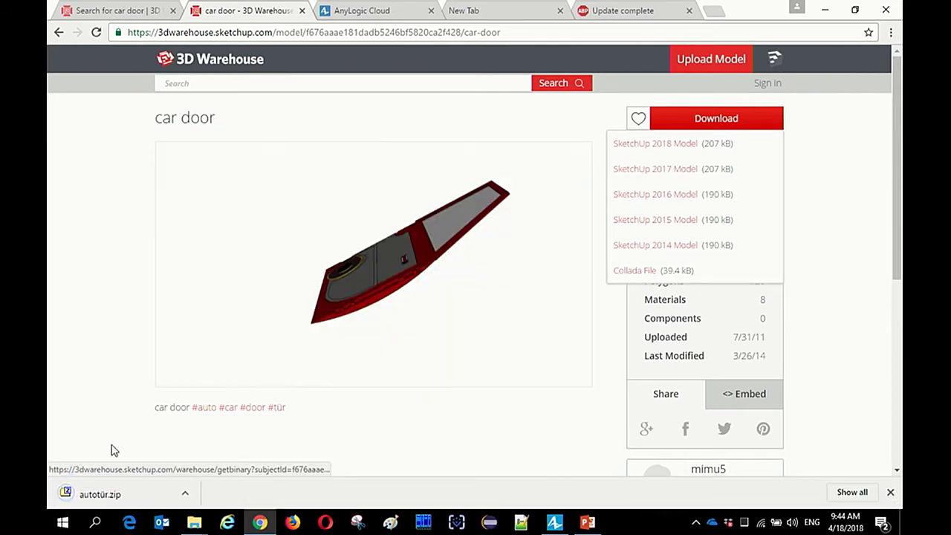
click(185, 496)
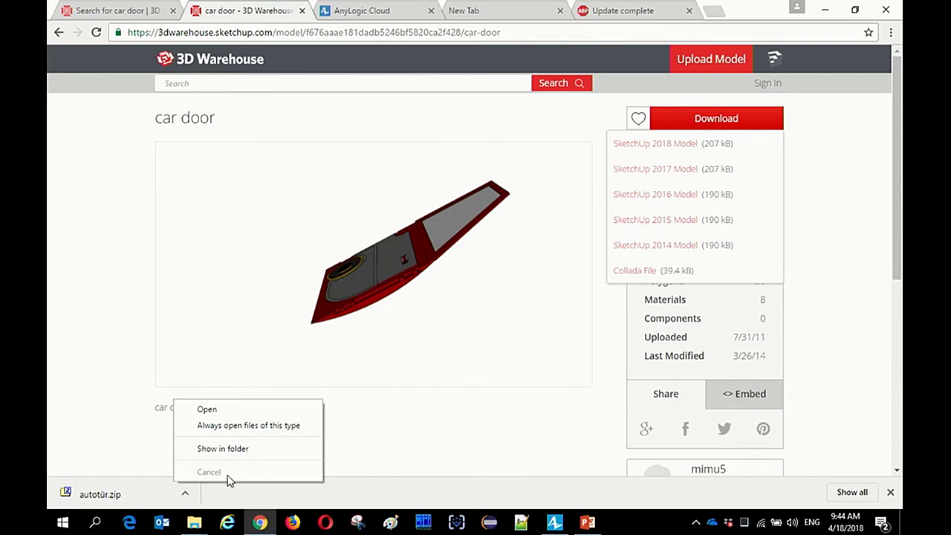
click(232, 452)
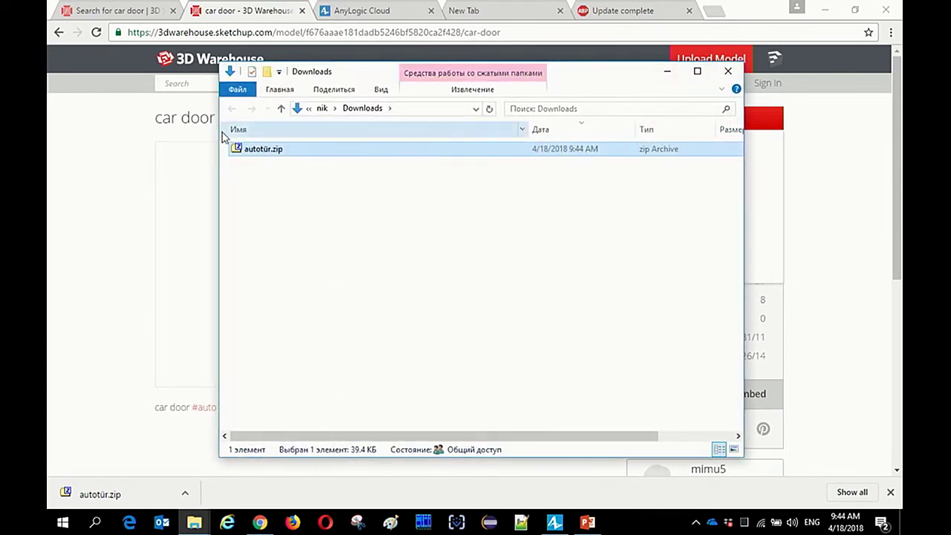
Step: Extract model.dae from autotür.zip into the Downloads folder and close the archive
double_click(251, 150)
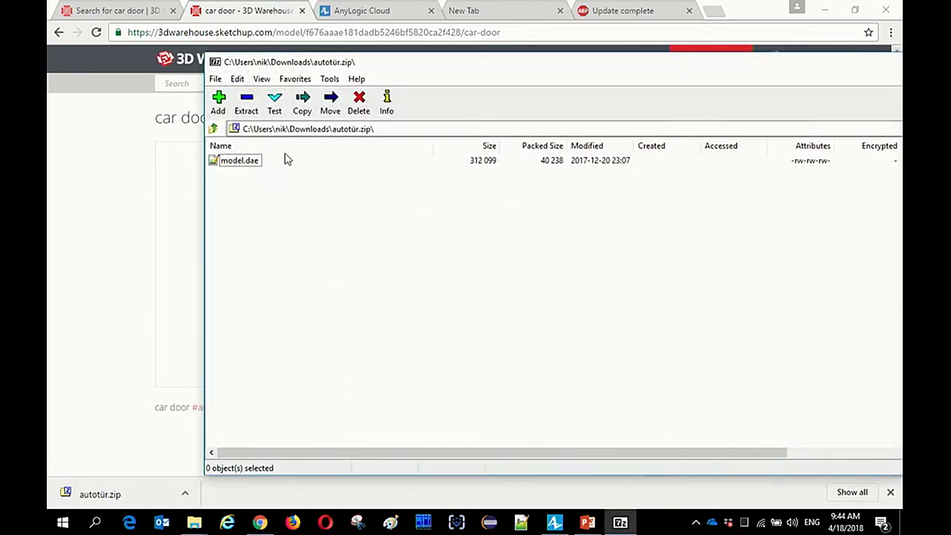
click(246, 103)
click(530, 332)
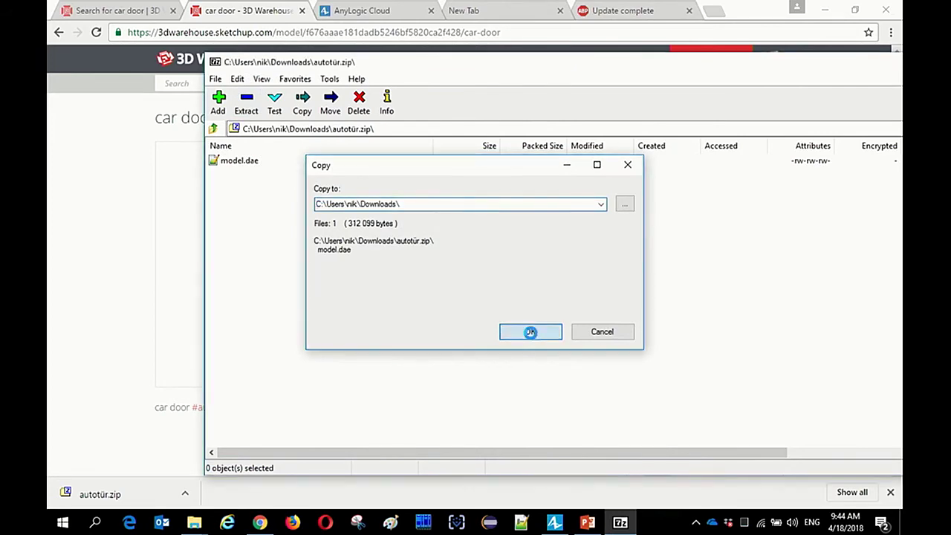
click(214, 62)
click(215, 63)
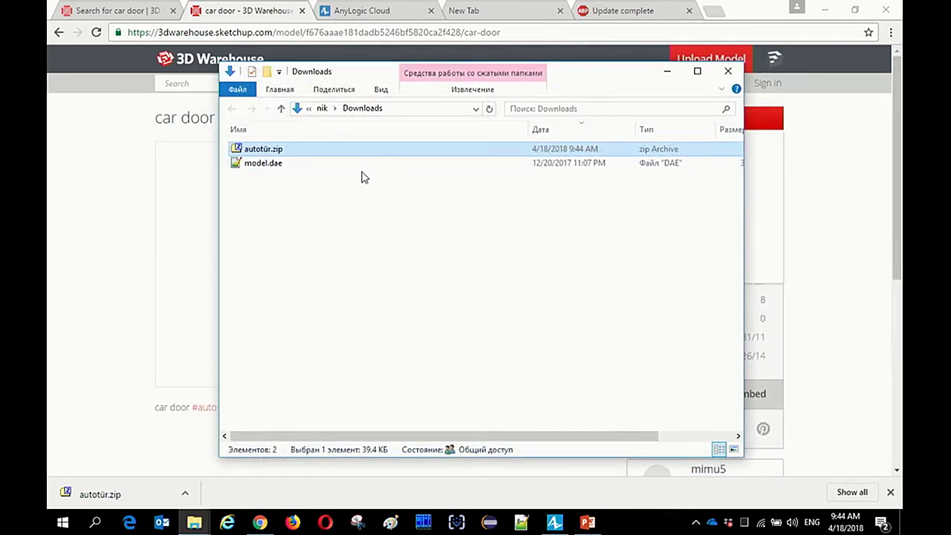
Step: Add model.dae from Downloads to the DoorBatch diagram in AnyLogic, at the pallet, and accept resizing it to the agent scale
click(266, 164)
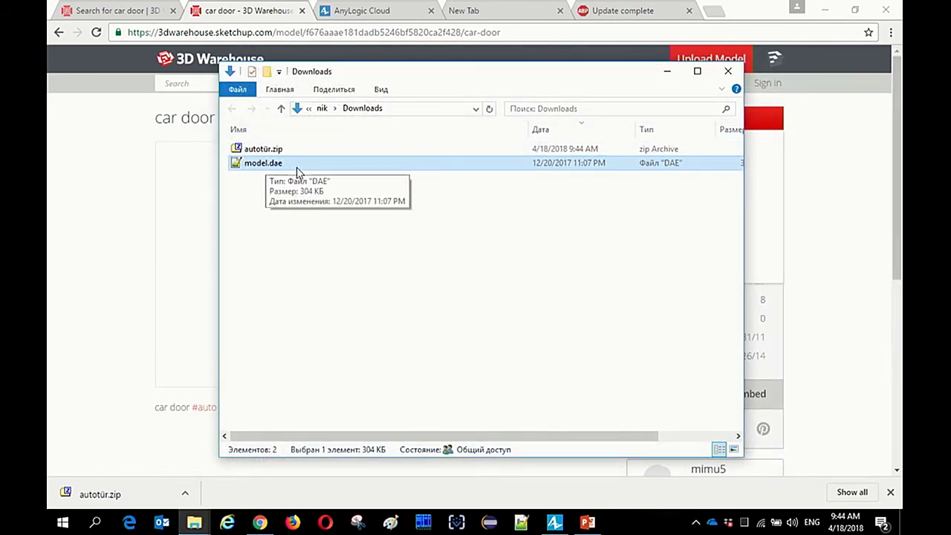
key(alt+Tab)
key(Tab)
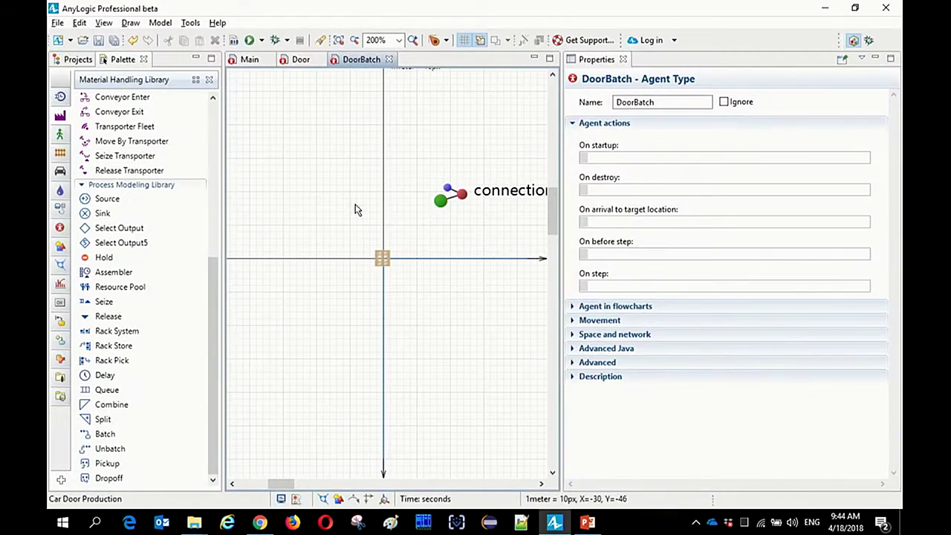
key(alt+Tab)
drag(354, 77, 697, 88)
drag(602, 184, 383, 260)
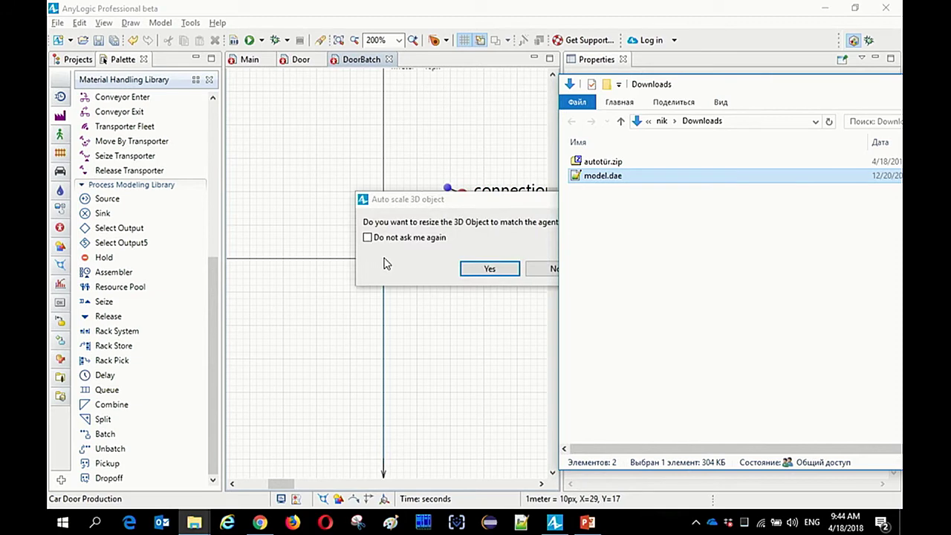
click(499, 268)
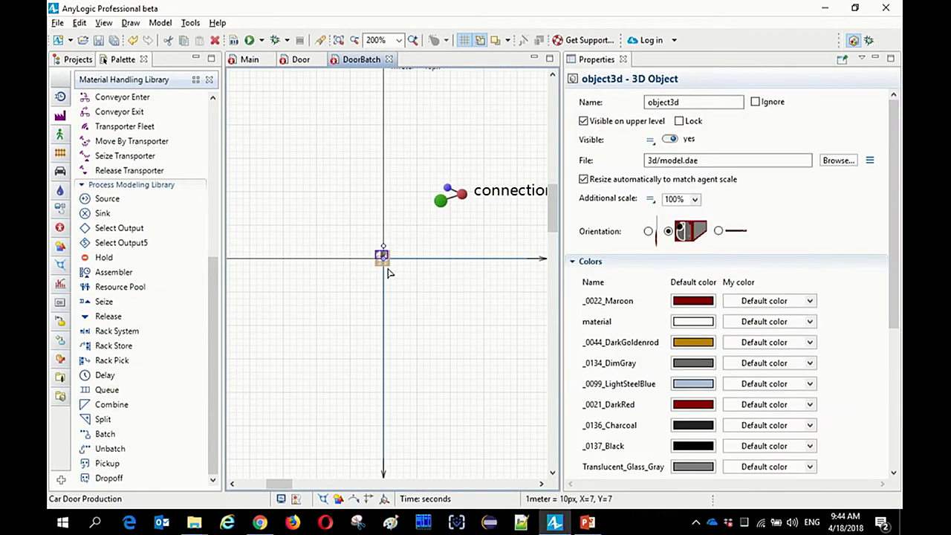
Step: Place the car door over the middle of the pallet at X 1, Y 3 and raise it to Z 3
scroll(389, 269, up, 3)
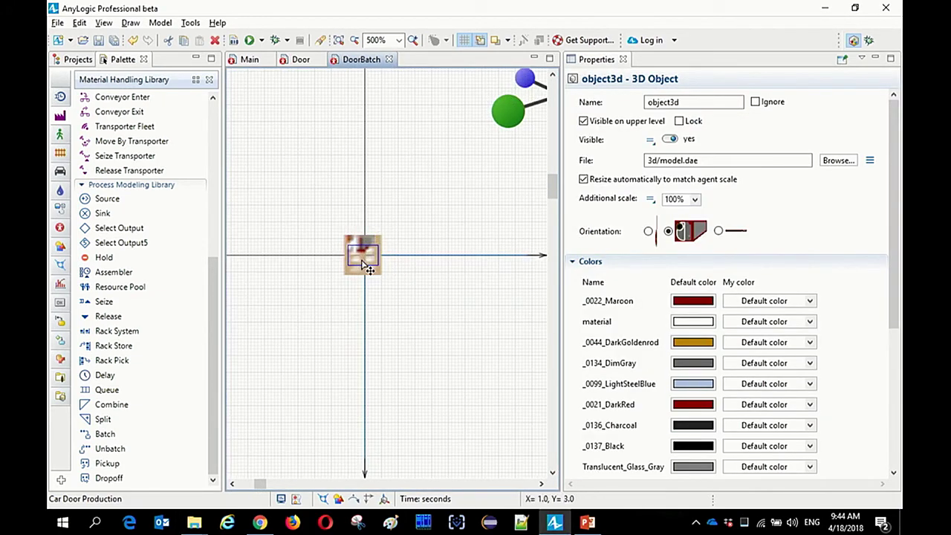
scroll(405, 291, up, 1)
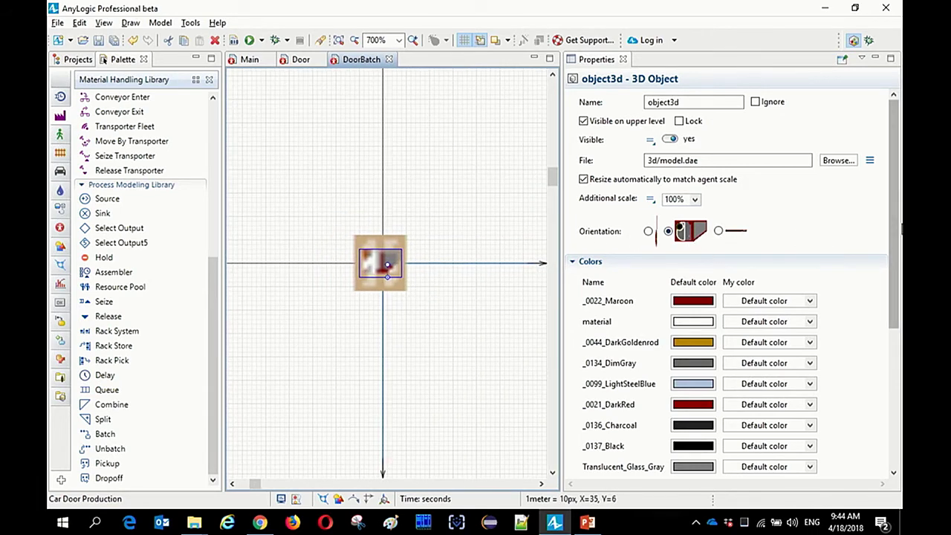
click(615, 235)
scroll(668, 200, down, 3)
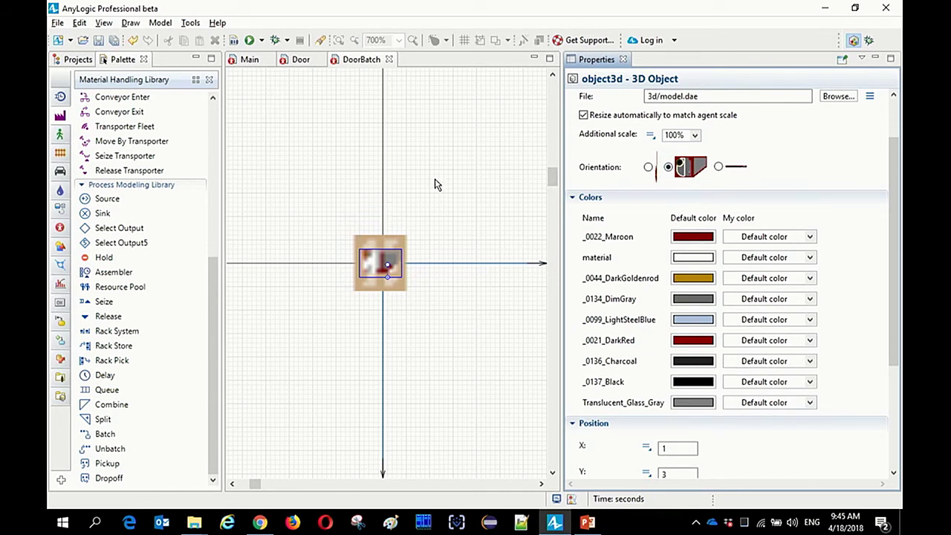
scroll(440, 239, down, 3)
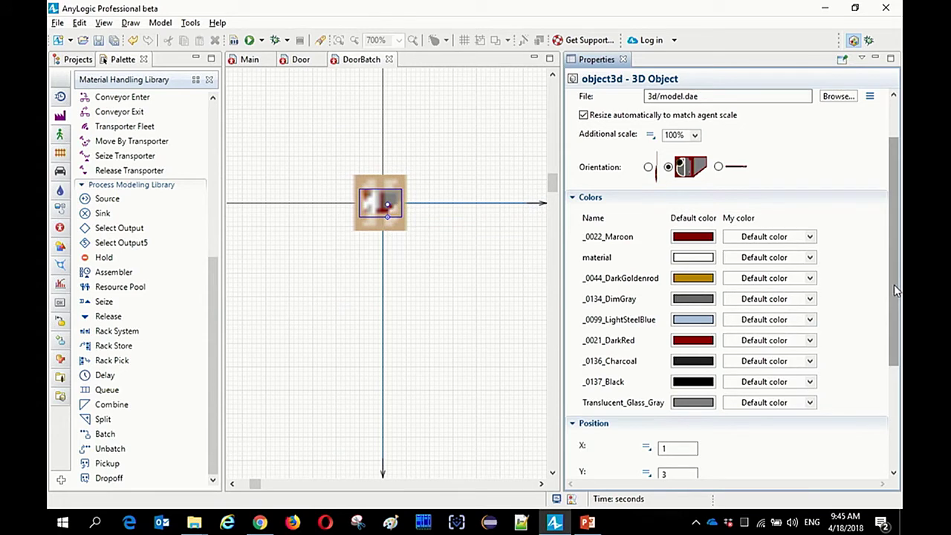
scroll(694, 334, down, 5)
click(695, 398)
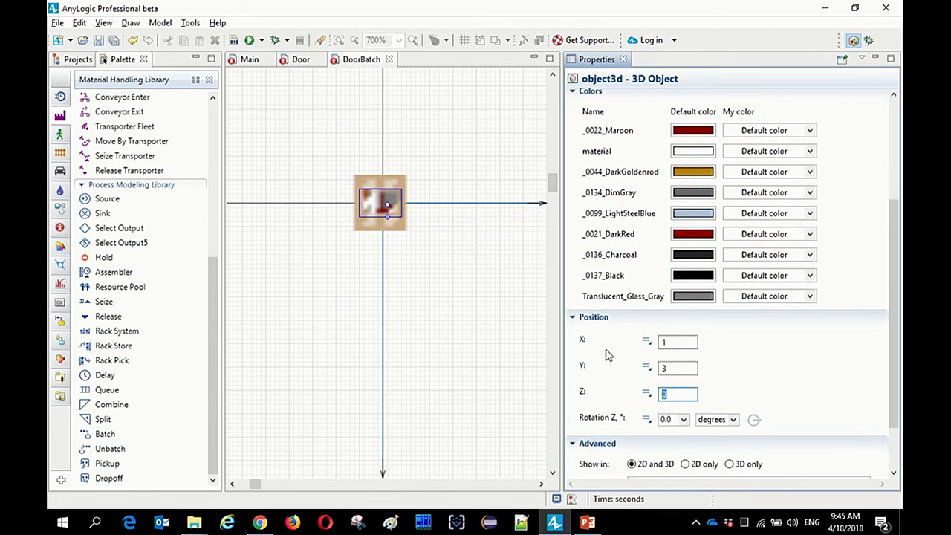
Step: Duplicate the car door in place on the pallet and edit the copy's Z coordinate to stack it
mouse_move(396, 202)
mouse_down()
mouse_move(484, 213)
mouse_move(488, 233)
mouse_move(395, 204)
mouse_up()
double_click(674, 395)
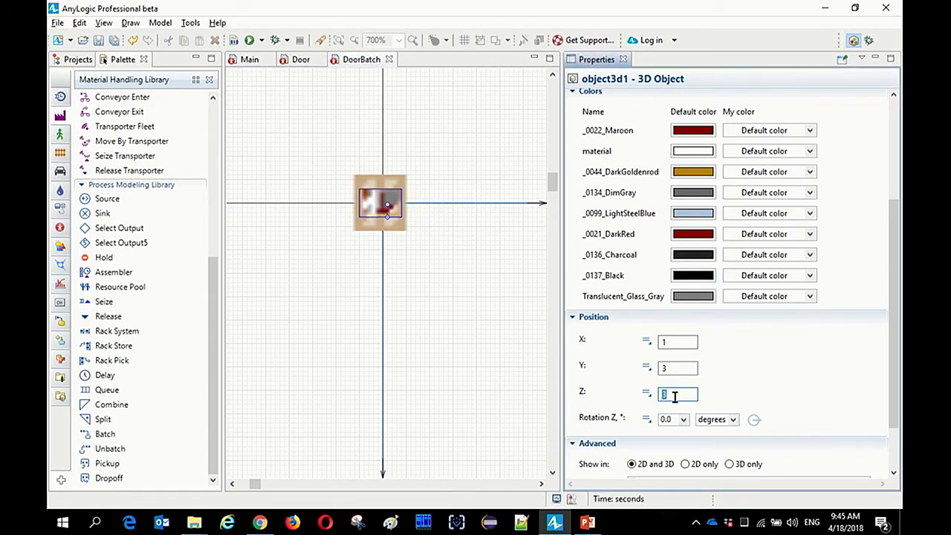
click(446, 201)
click(398, 199)
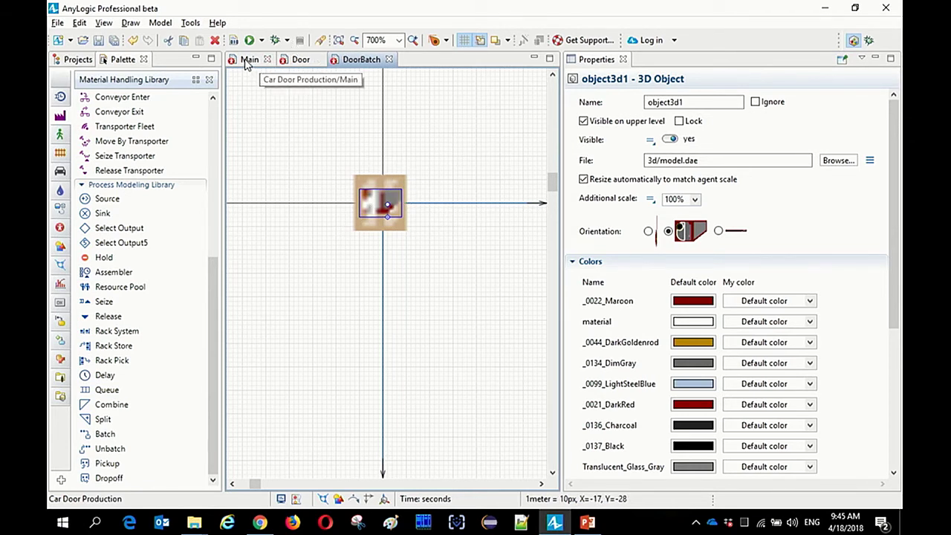
click(468, 297)
scroll(435, 259, down, 2)
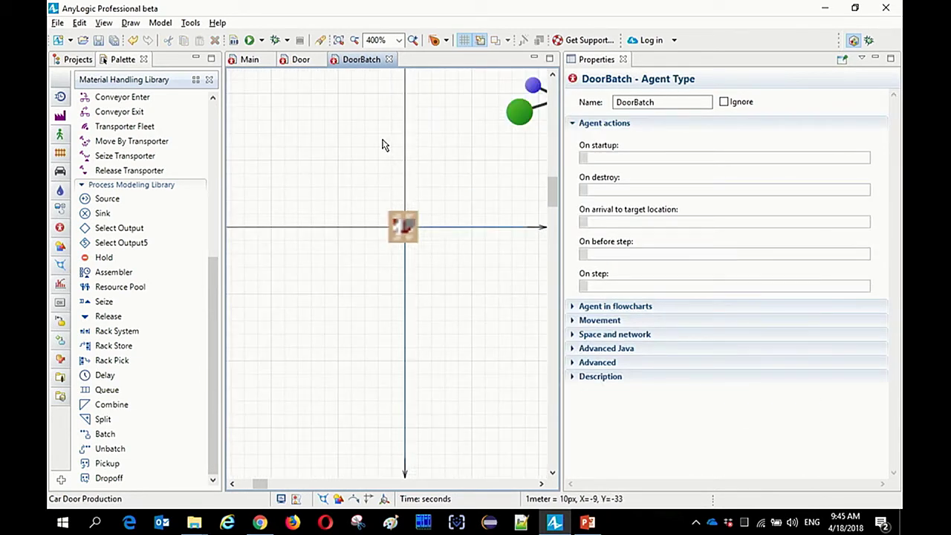
Step: Return to the Main diagram and insert a Delay block into the connection between batch and sink
click(250, 63)
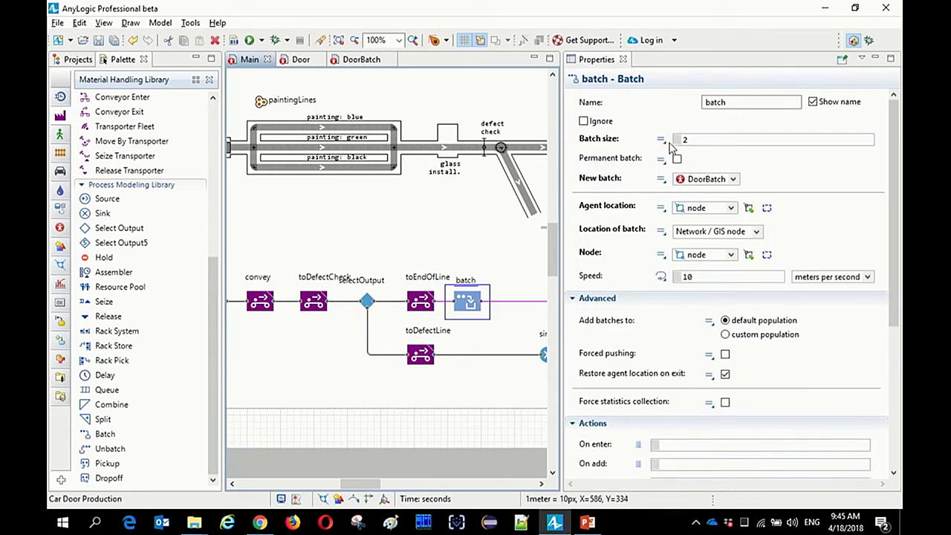
drag(540, 195, 419, 186)
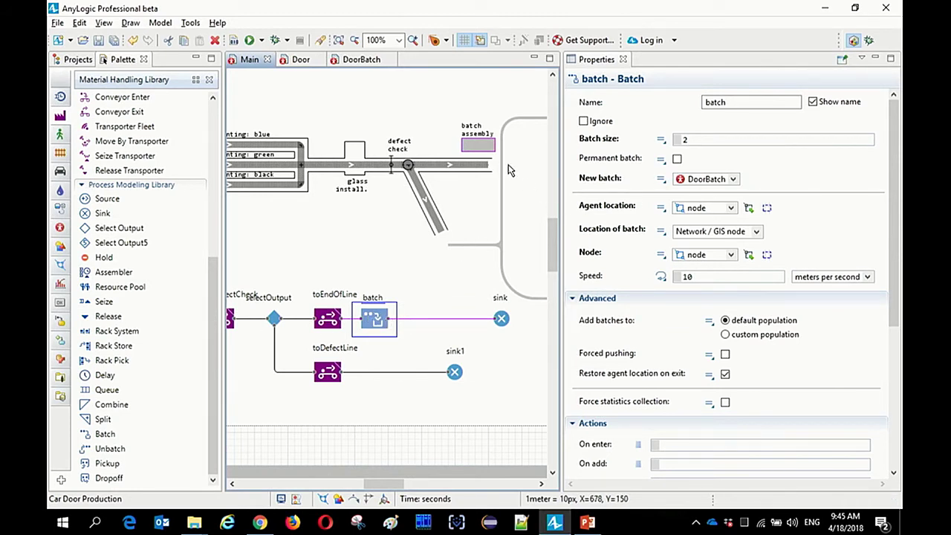
drag(497, 330, 433, 334)
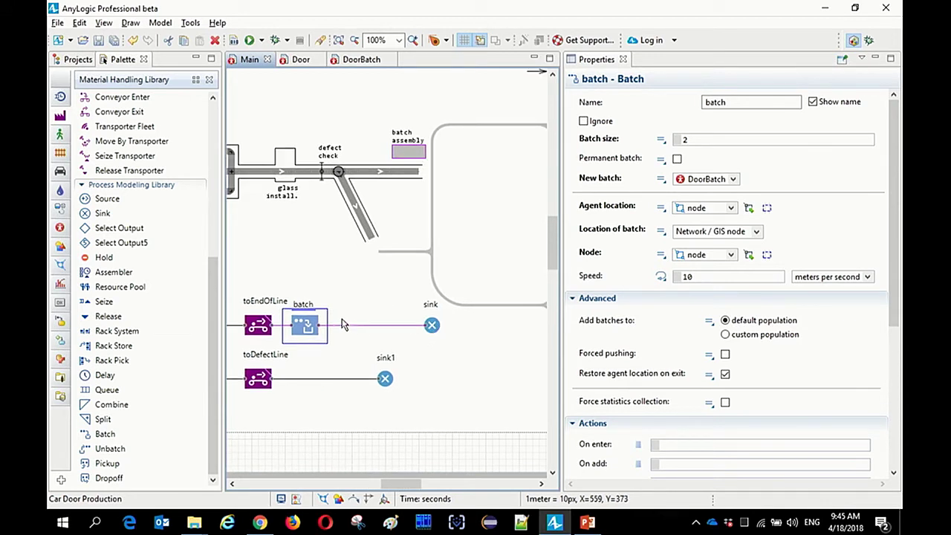
drag(105, 375, 377, 331)
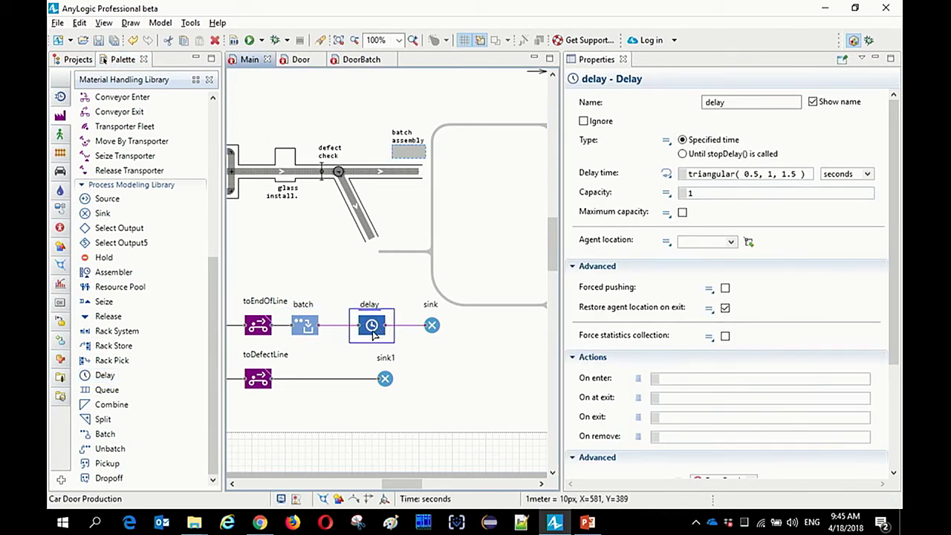
Step: Set the Delay block's delay time to 5 minutes
drag(799, 174, 526, 180)
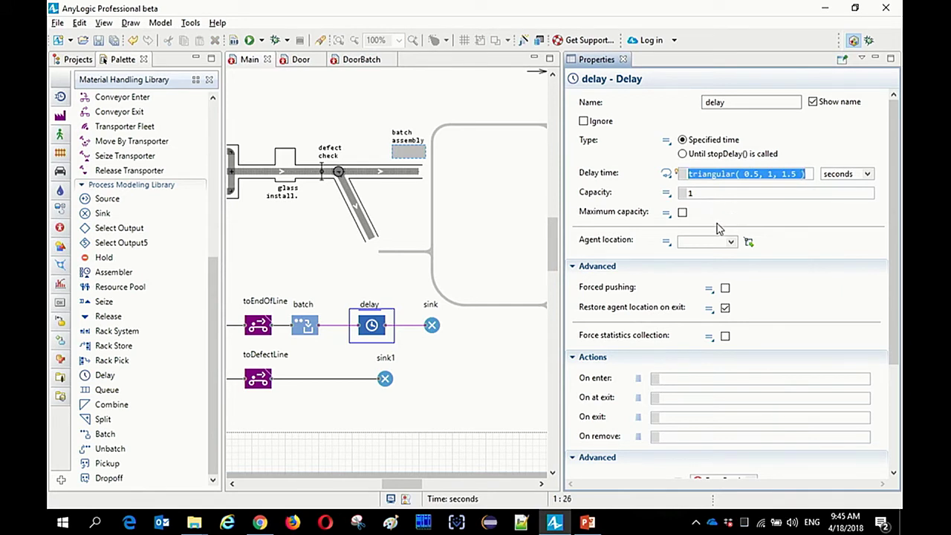
text(5)
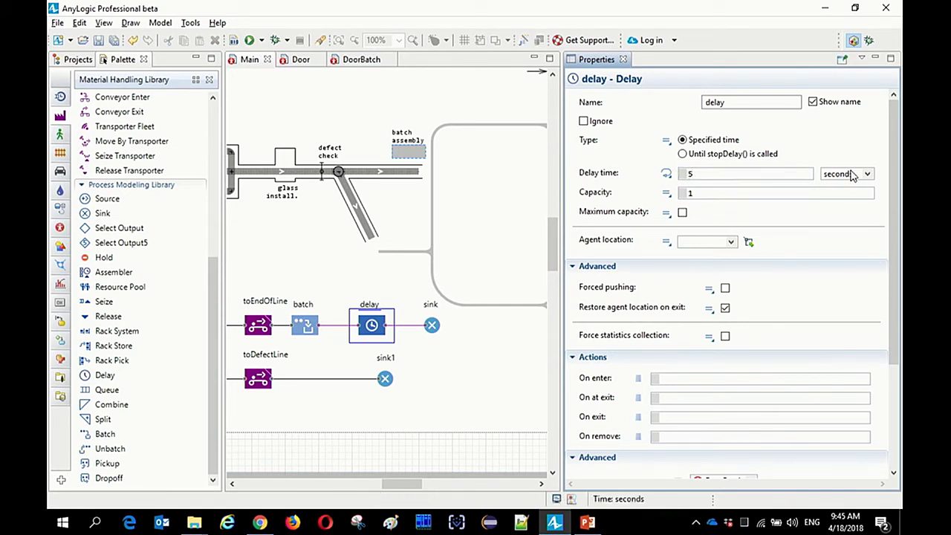
click(855, 180)
click(853, 213)
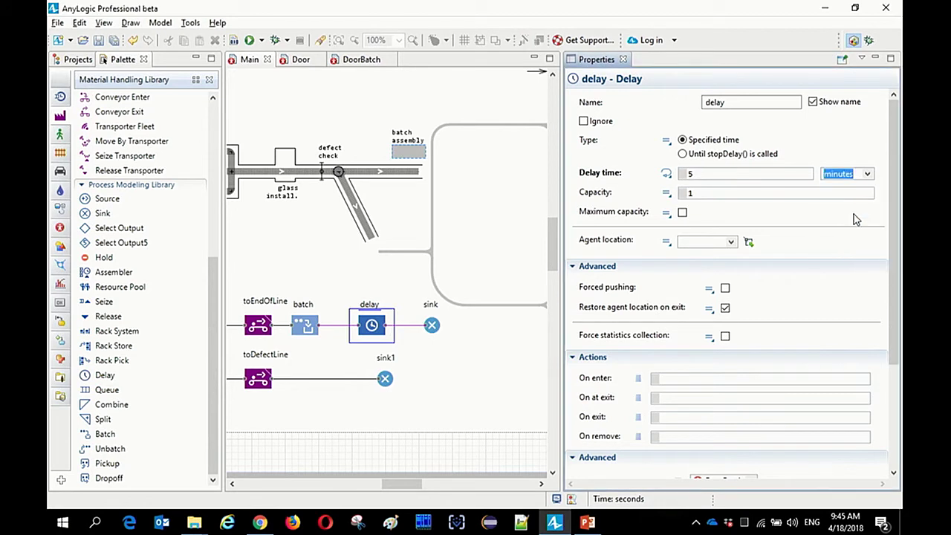
click(863, 179)
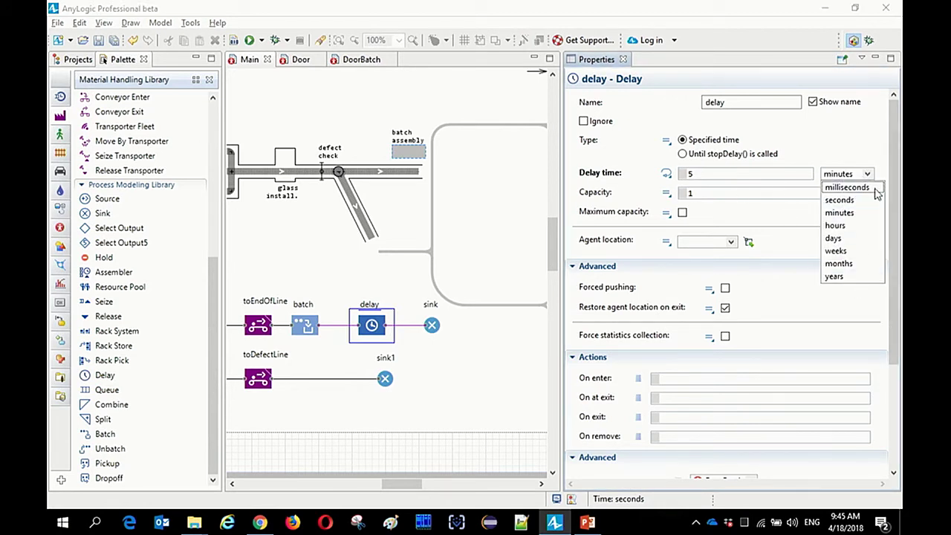
click(711, 202)
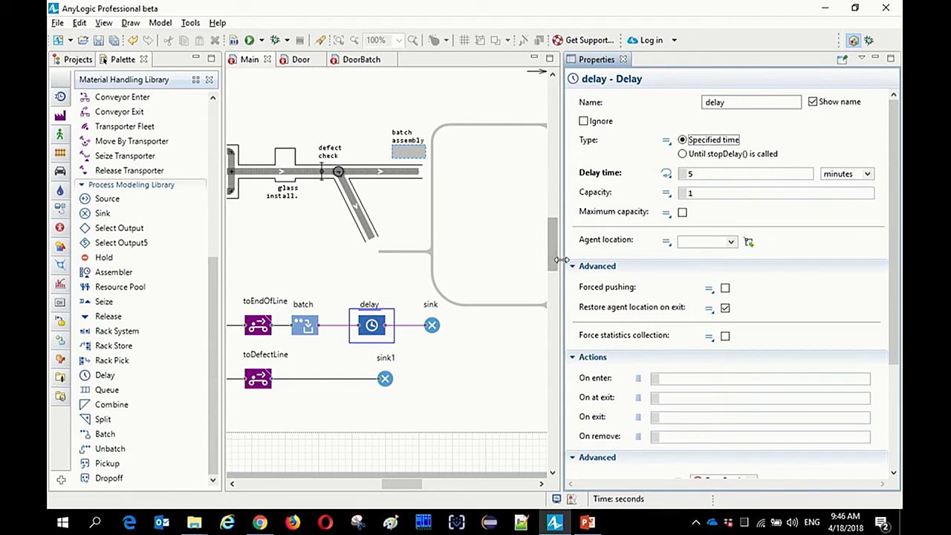
Step: Run the Car Door Production simulation maximized, show its 3D view and speed the run up to x250
drag(562, 264, 614, 272)
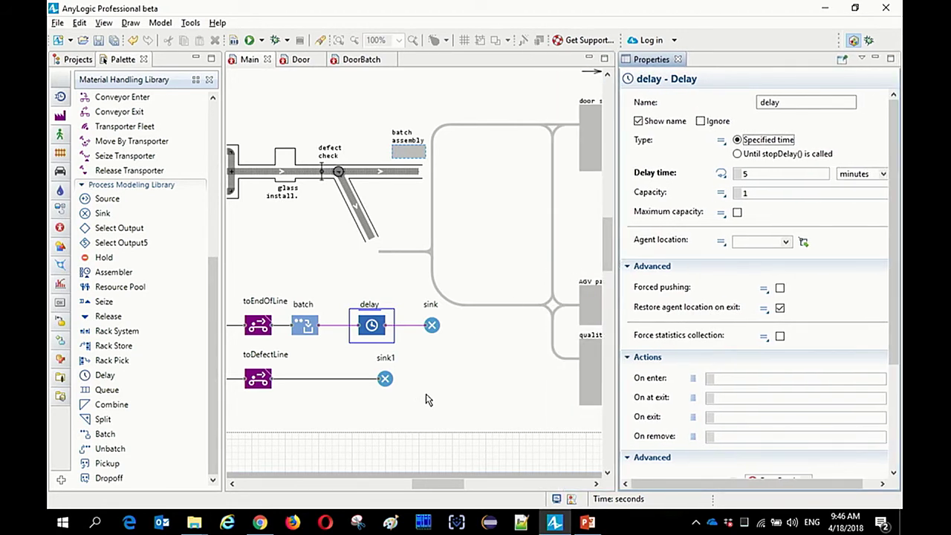
drag(438, 381, 454, 380)
click(249, 39)
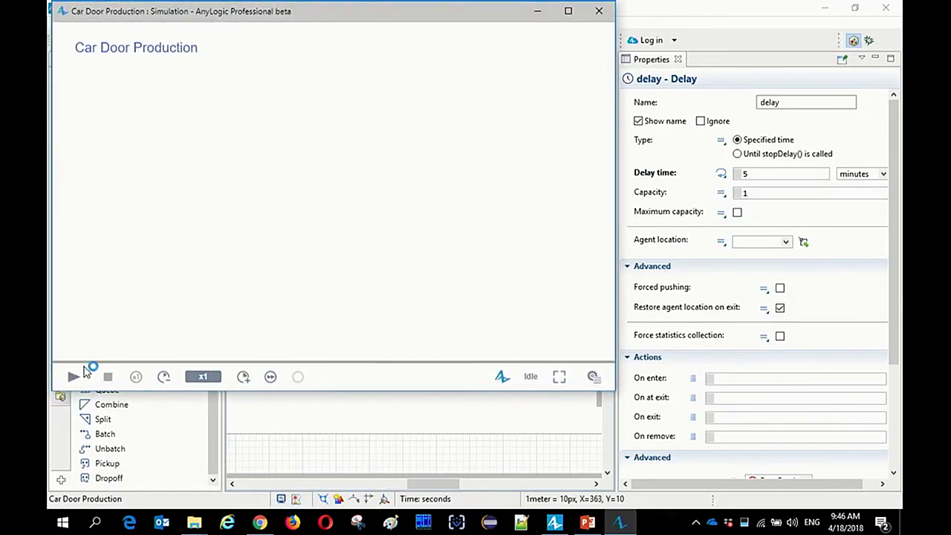
double_click(248, 18)
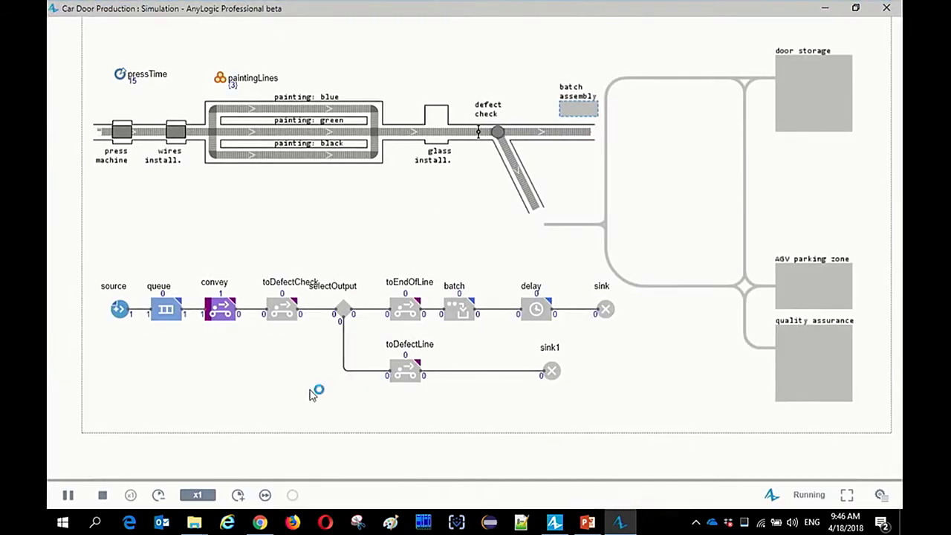
scroll(242, 99, up, 3)
drag(242, 99, 315, 47)
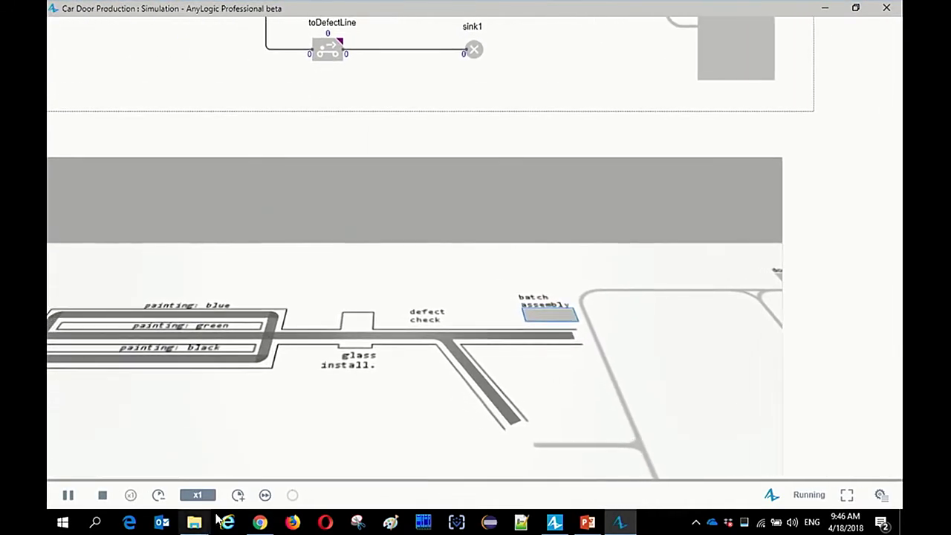
click(241, 498)
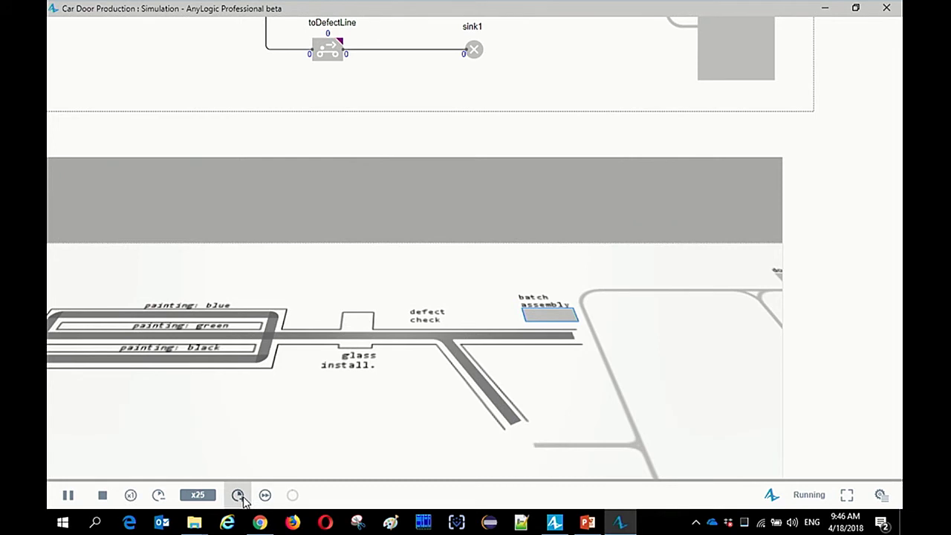
drag(480, 361, 297, 446)
click(239, 496)
click(239, 496)
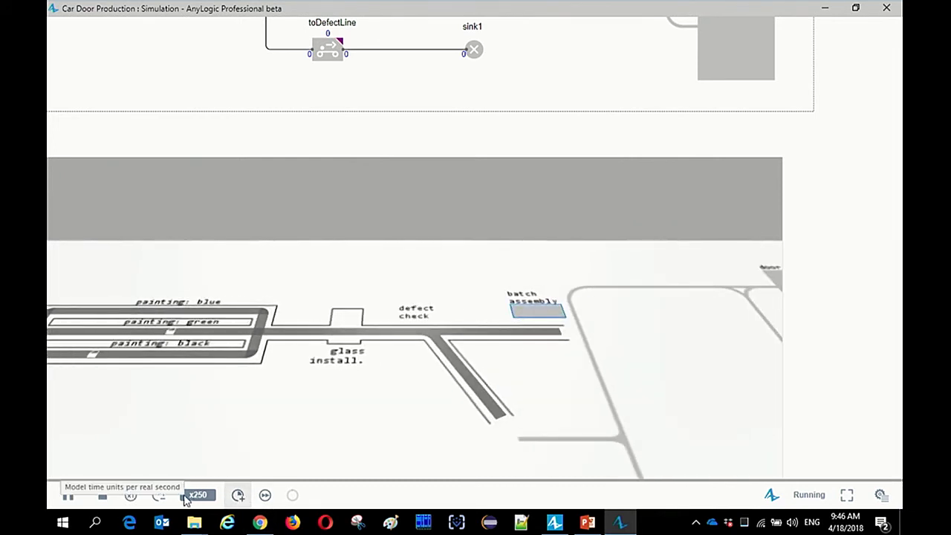
Step: Reset the simulation to x1, watch doors reach the batch assembly area in 3D at speeds up to x10, and close the run
click(130, 495)
scroll(559, 312, up, 3)
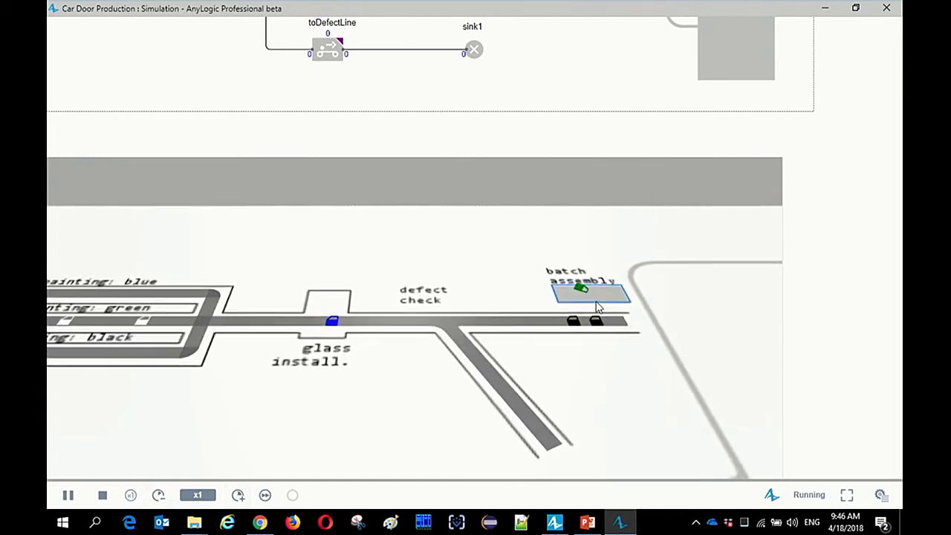
click(237, 495)
click(238, 495)
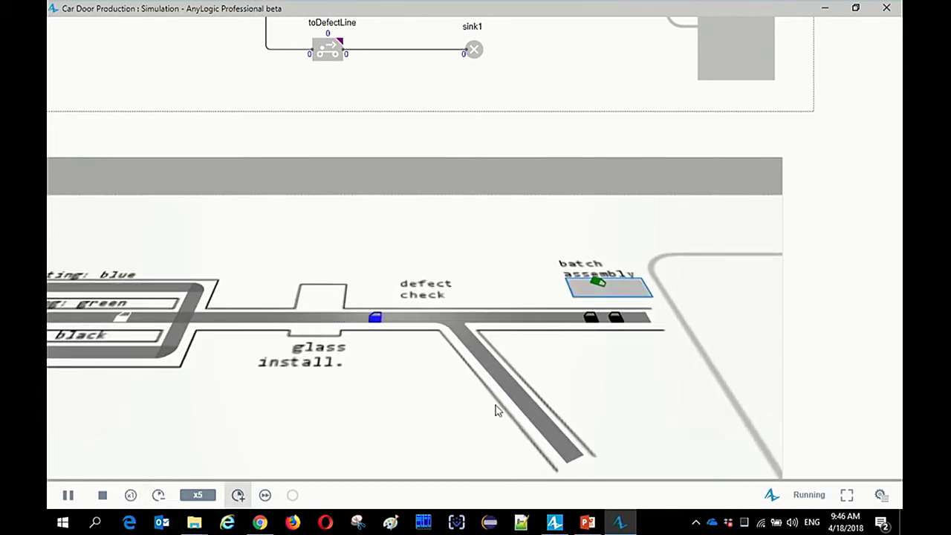
scroll(613, 404, up, 4)
click(238, 496)
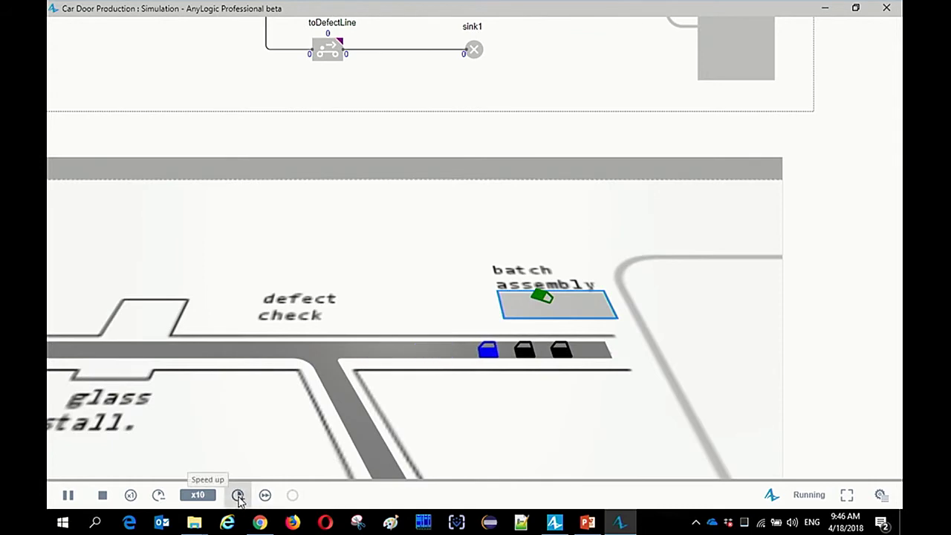
click(886, 8)
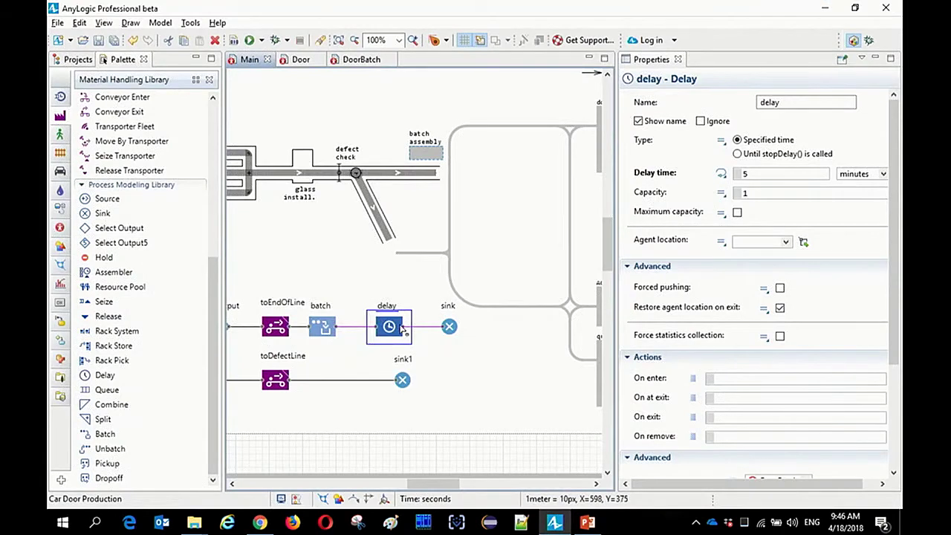
Step: Set the toEndOfLine block so that agents leave the conveyor on exit
click(275, 325)
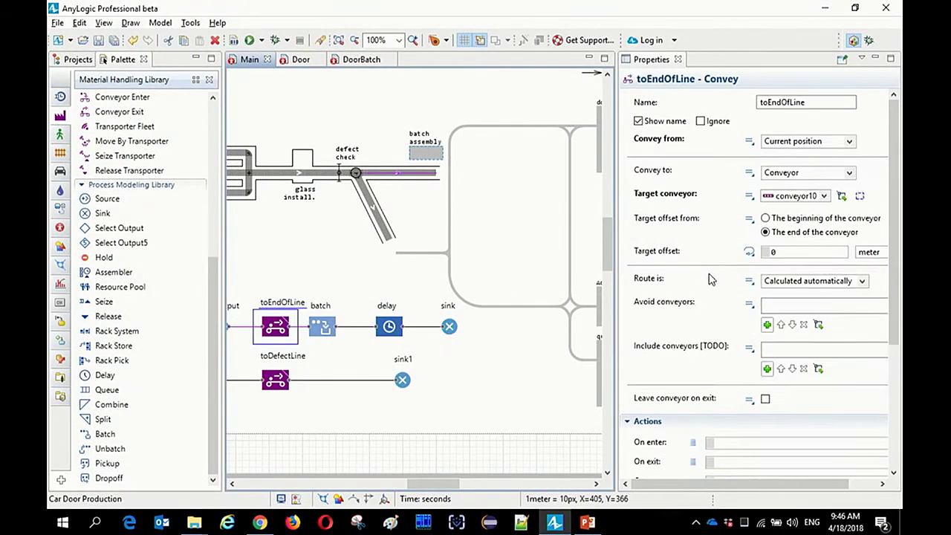
click(765, 400)
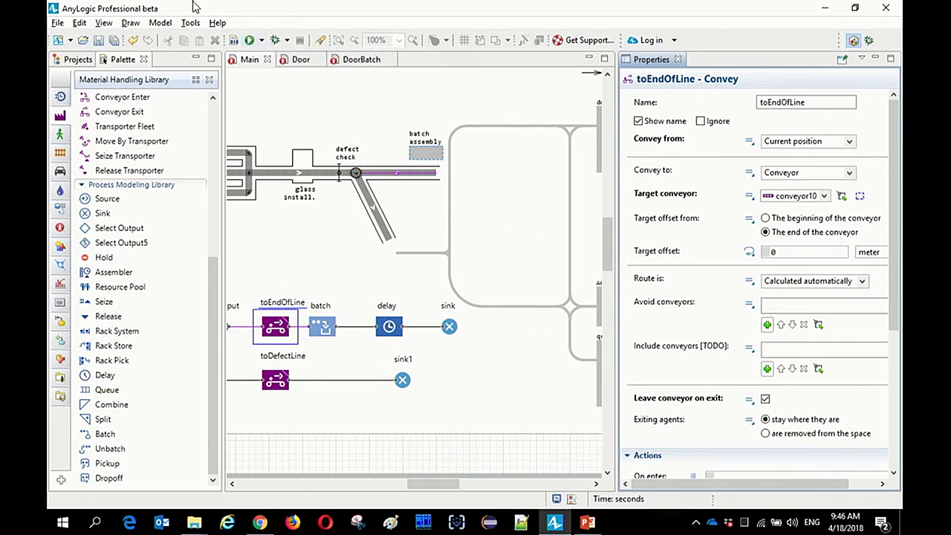
Step: Run the Car Door Production simulation, show its 3D view and fast-forward until doors reach the batch assembly area
click(249, 38)
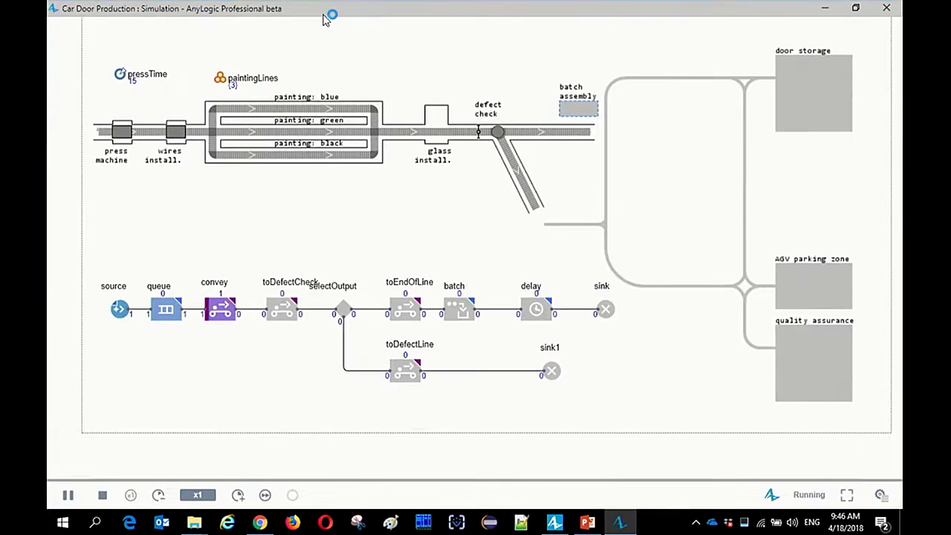
scroll(670, 252, up, 2)
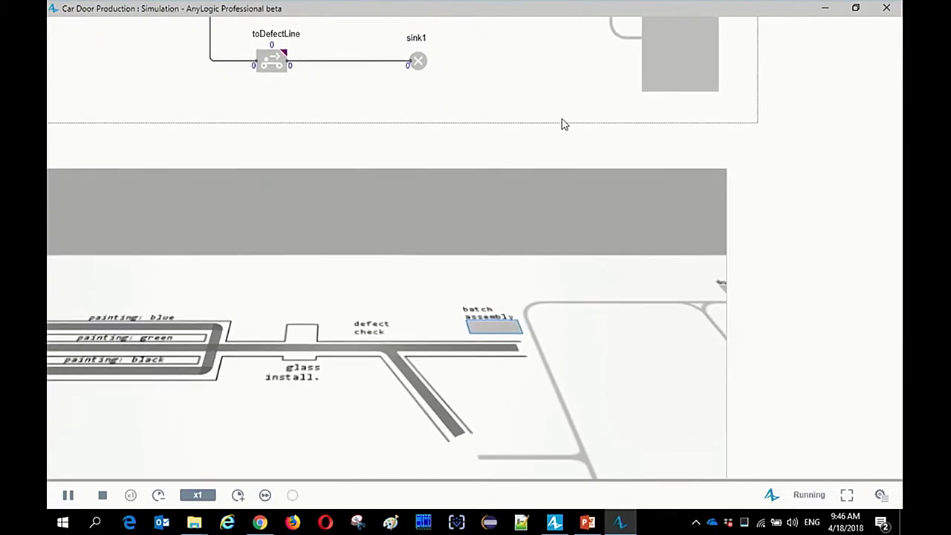
scroll(564, 324, up, 3)
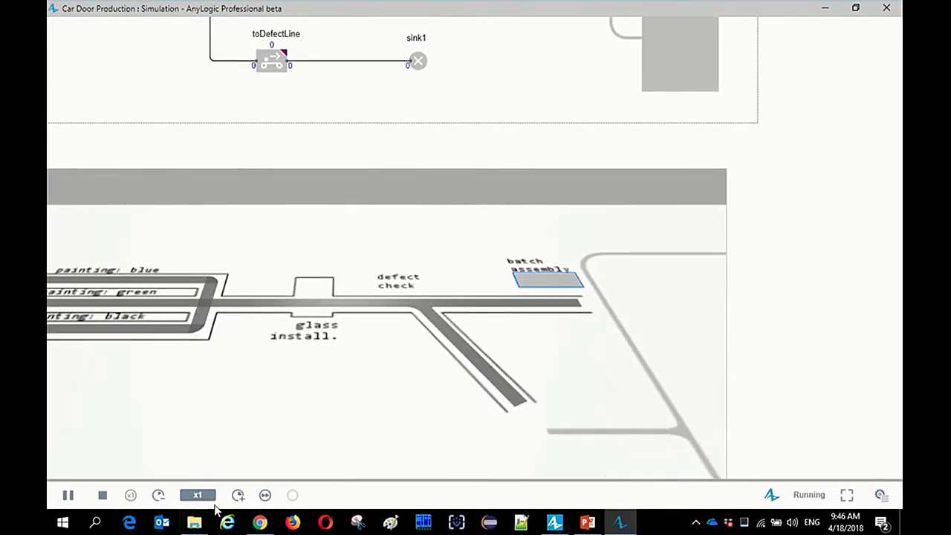
click(265, 495)
click(265, 494)
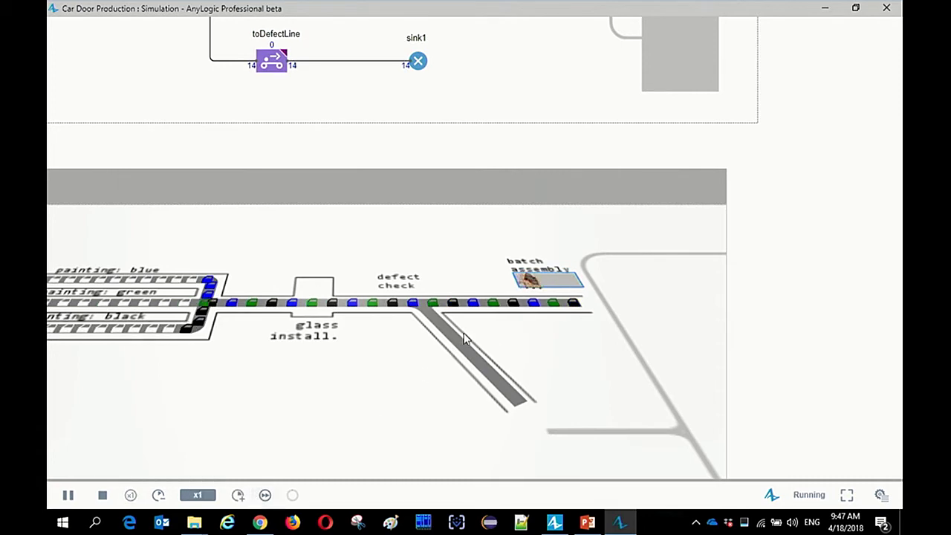
click(265, 495)
Step: Examine the door pallets in the batch assembly area up close in 3D, check the 2D flowchart and close the run
scroll(581, 281, up, 1)
scroll(581, 281, up, 5)
drag(398, 317, 409, 268)
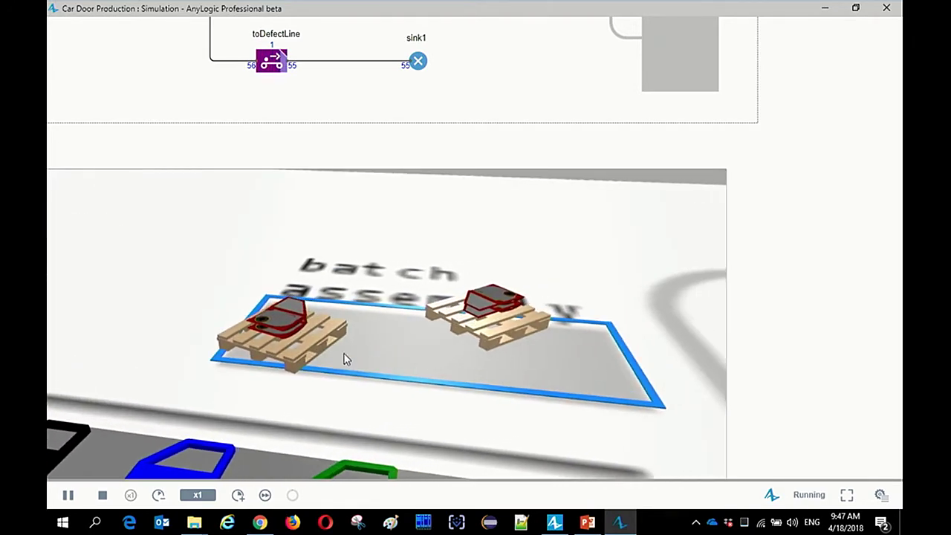
drag(483, 353, 448, 295)
scroll(448, 295, down, 5)
scroll(616, 176, up, 5)
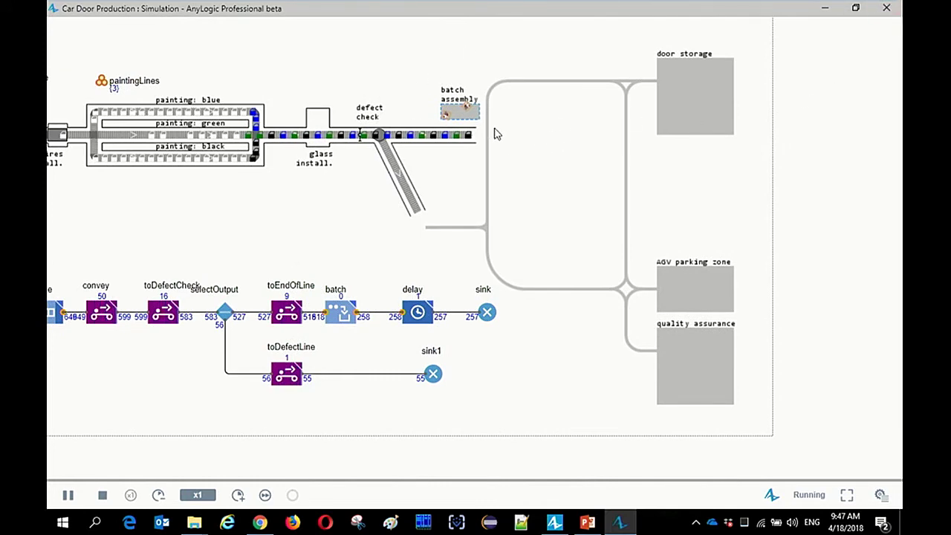
click(886, 8)
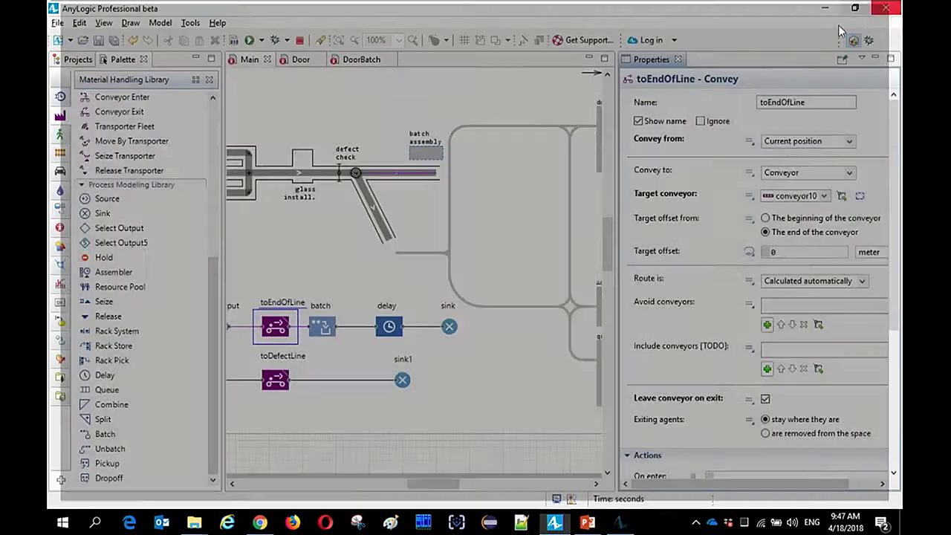
Step: Give the Delay block maximum capacity and move it closer to the sink
click(325, 331)
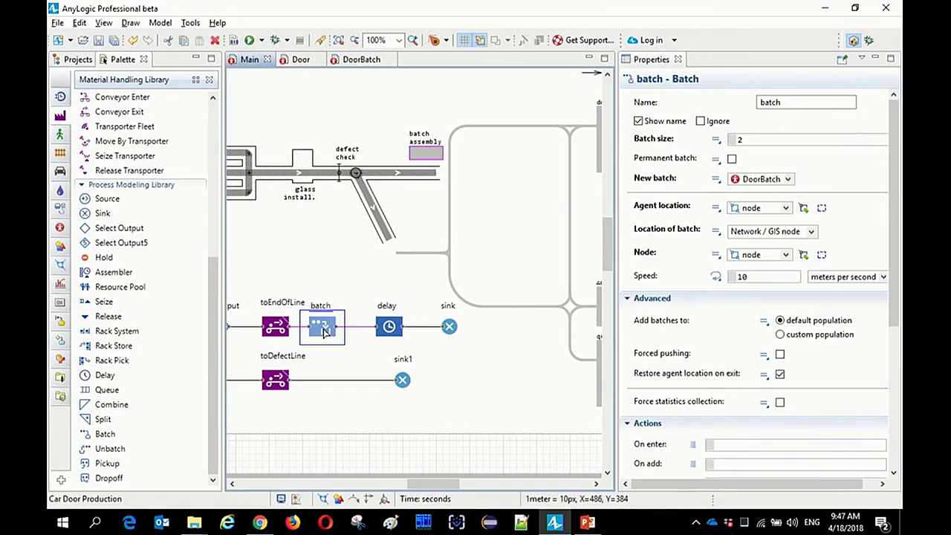
click(388, 329)
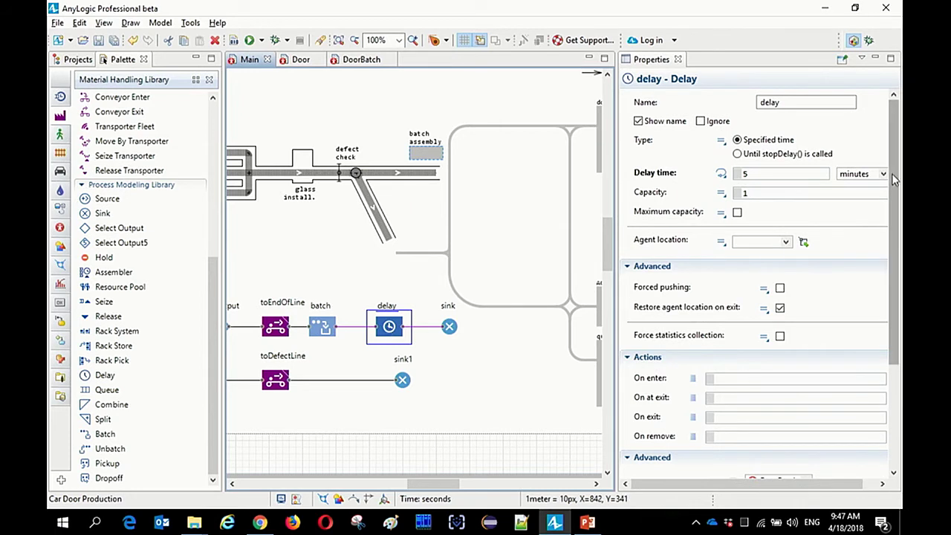
click(768, 193)
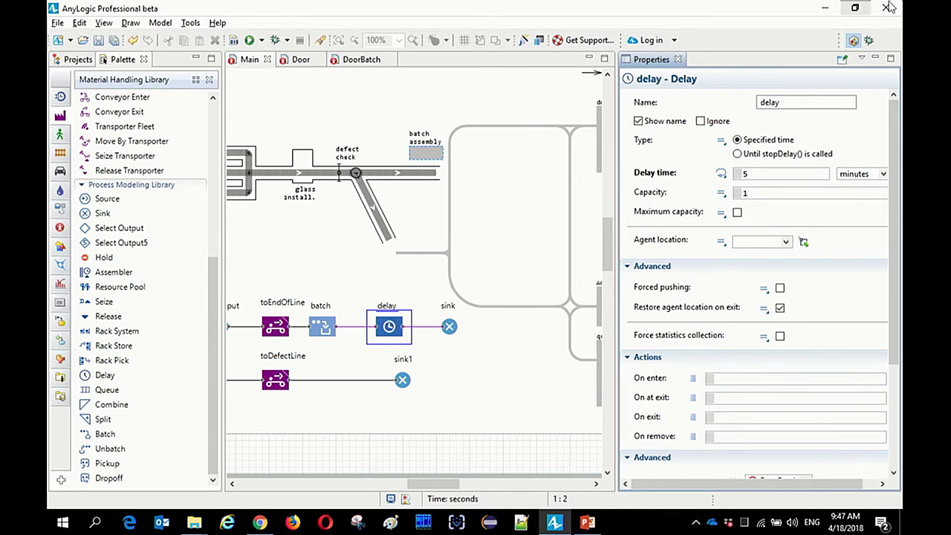
click(737, 213)
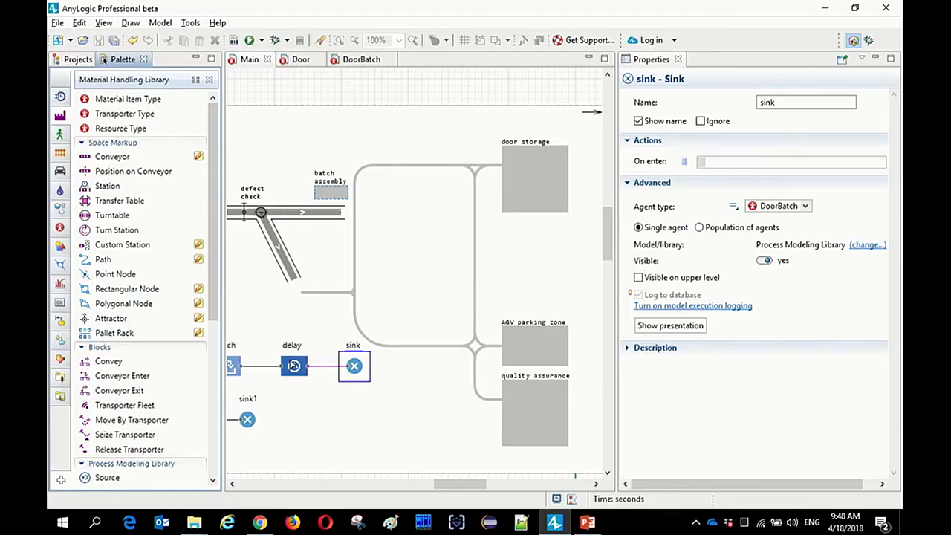
drag(294, 366, 313, 365)
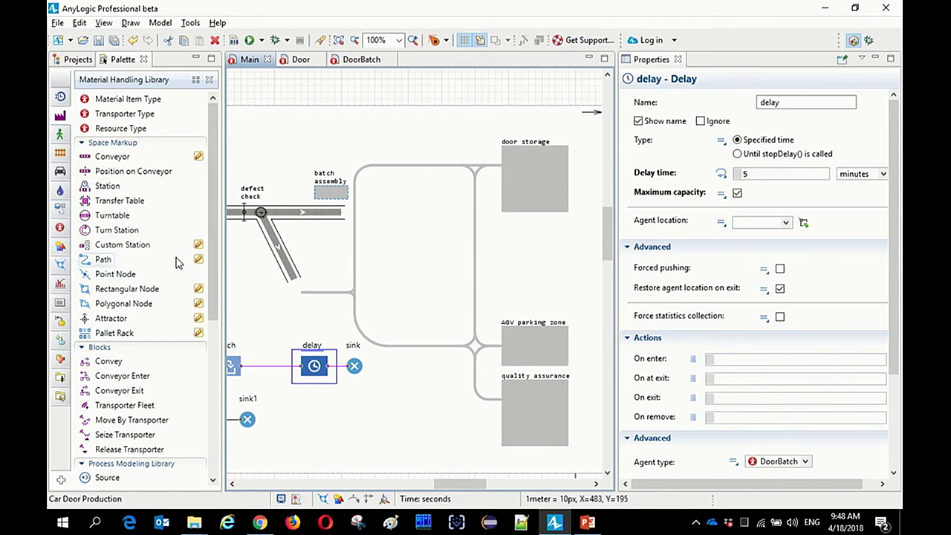
Step: Draw rectangular nodes inside the door storage, AGV parking zone and quality assurance areas
double_click(123, 292)
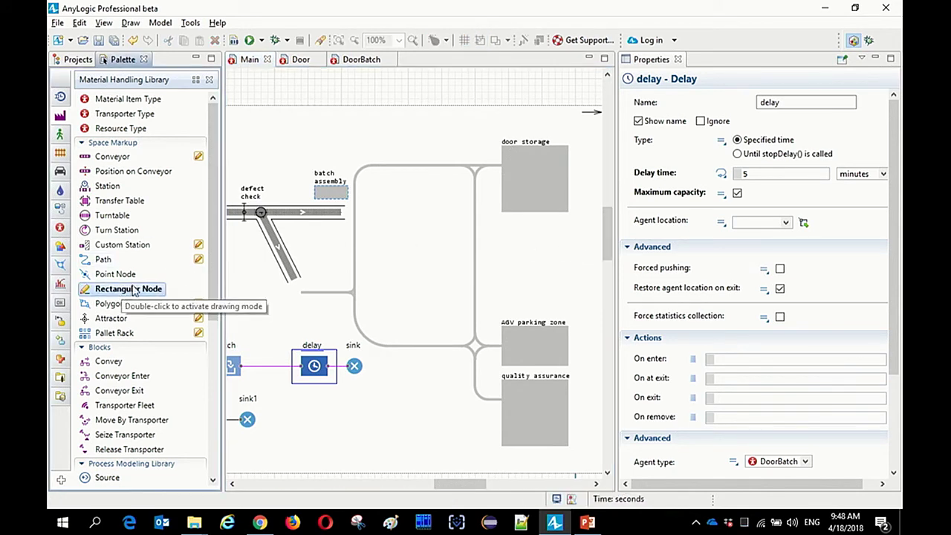
mouse_move(509, 146)
mouse_down()
mouse_move(557, 208)
mouse_move(562, 199)
mouse_move(556, 206)
mouse_up()
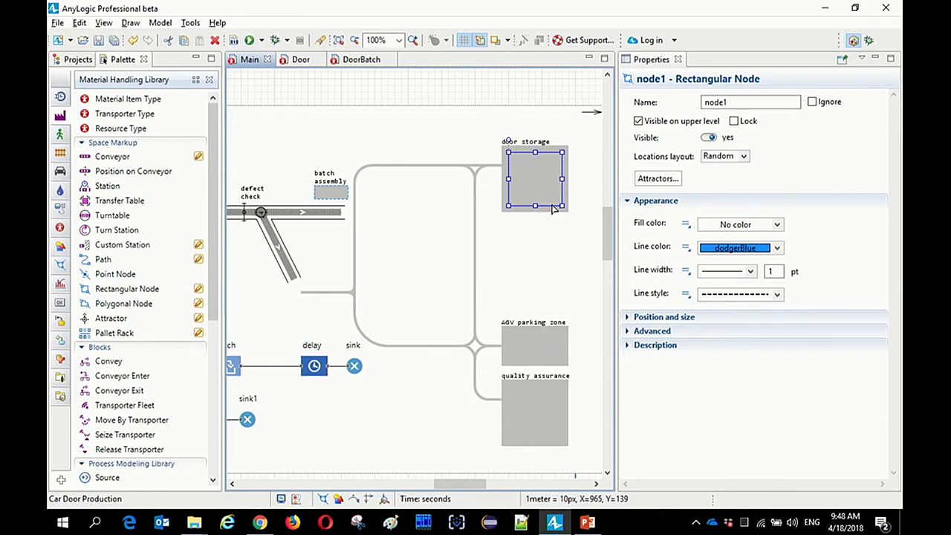
double_click(111, 289)
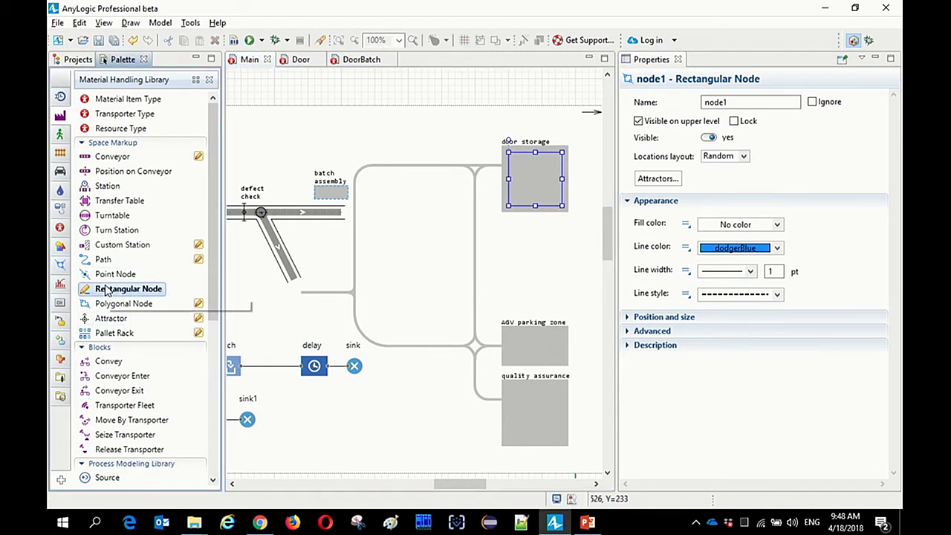
drag(508, 333, 562, 360)
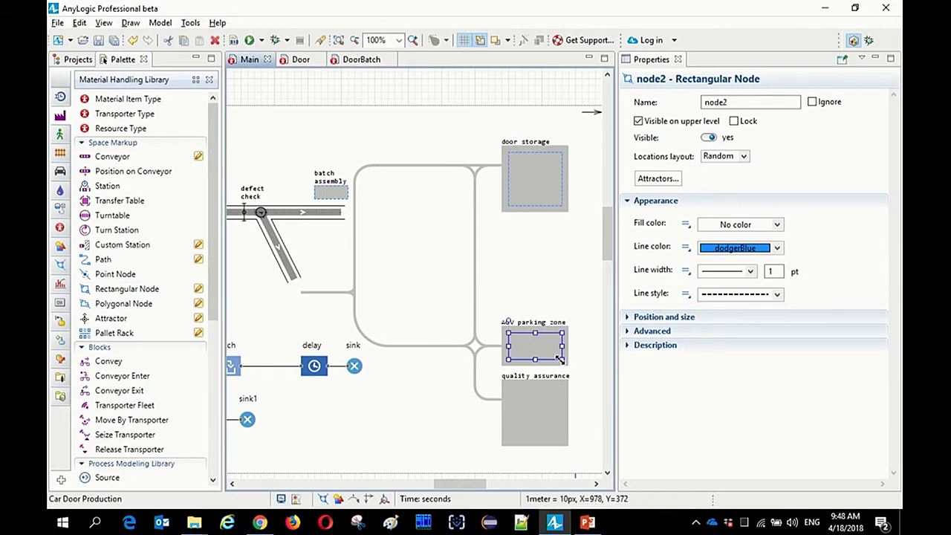
drag(547, 340, 534, 440)
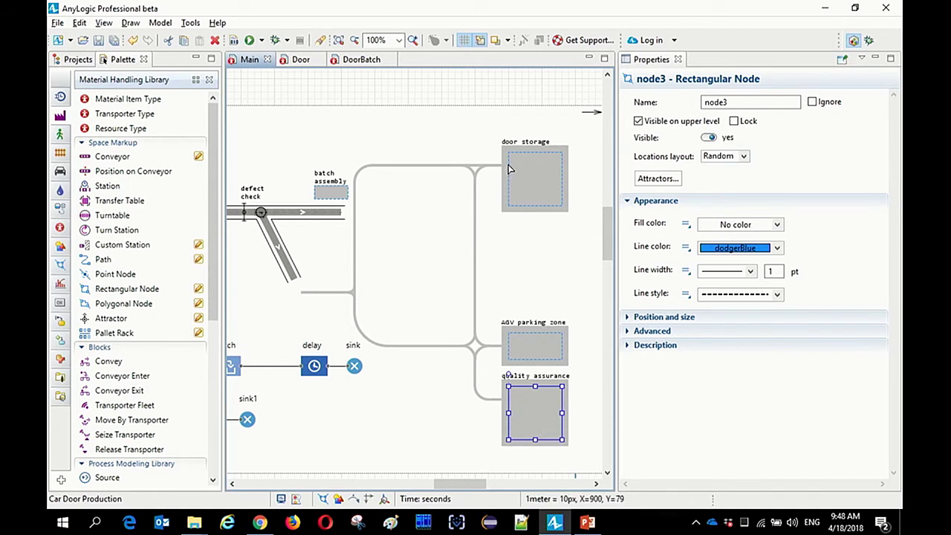
Step: Draw a path with rounded corners along the layout's outer loop from the door storage node to the AGV parking zone node
click(509, 349)
click(510, 168)
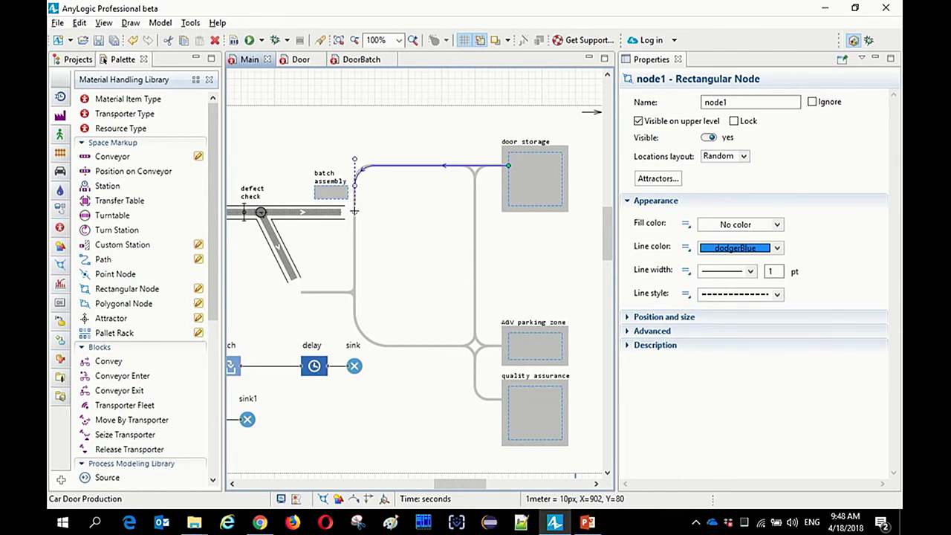
double_click(354, 299)
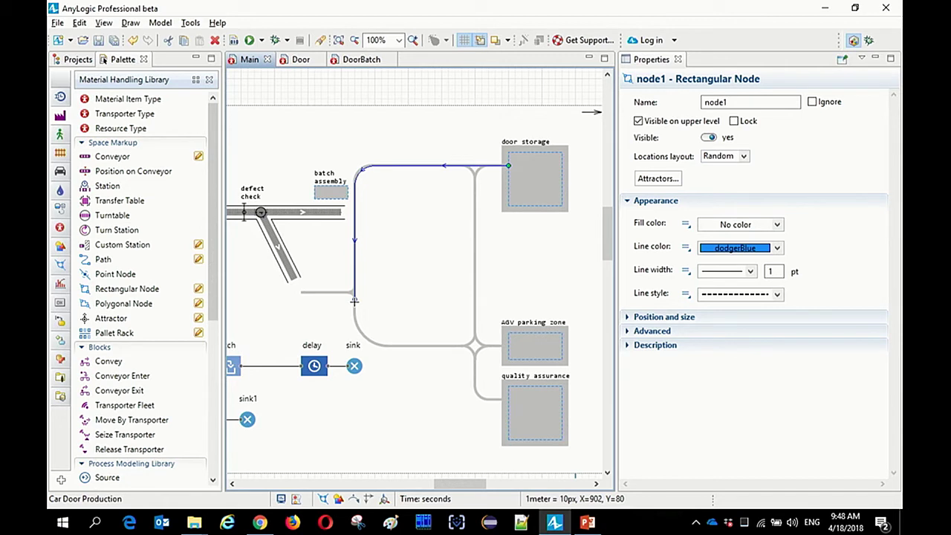
click(400, 345)
click(508, 344)
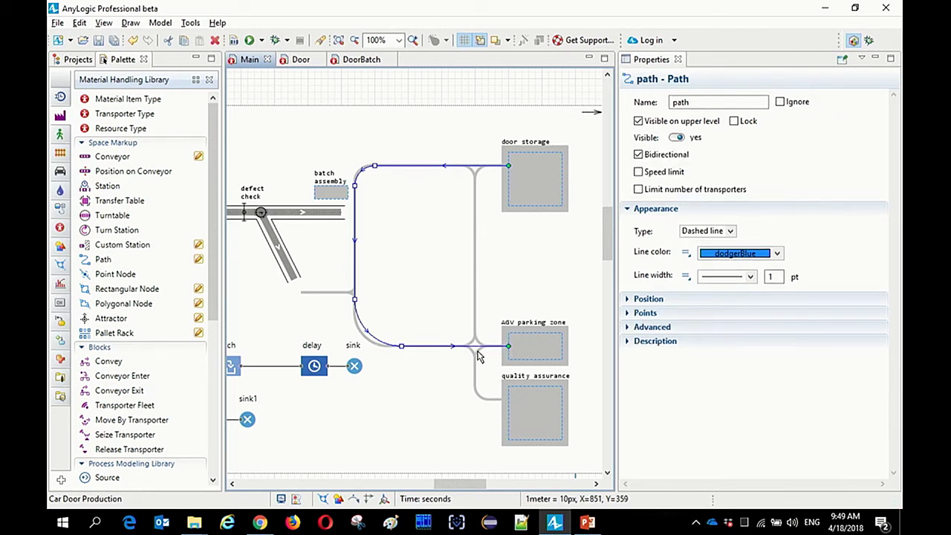
Step: Draw a curved path from the quality assurance node up to the junction on the path beside the AGV parking zone
click(487, 379)
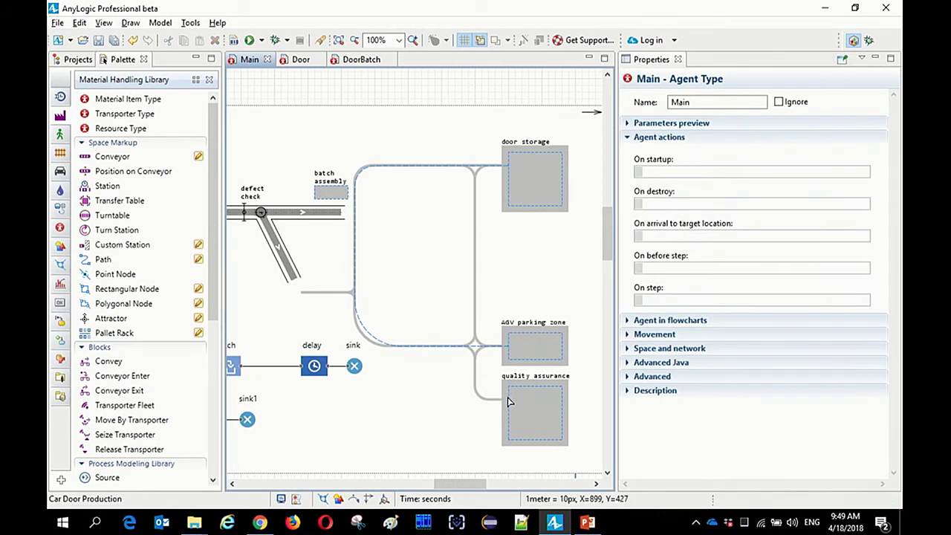
click(510, 403)
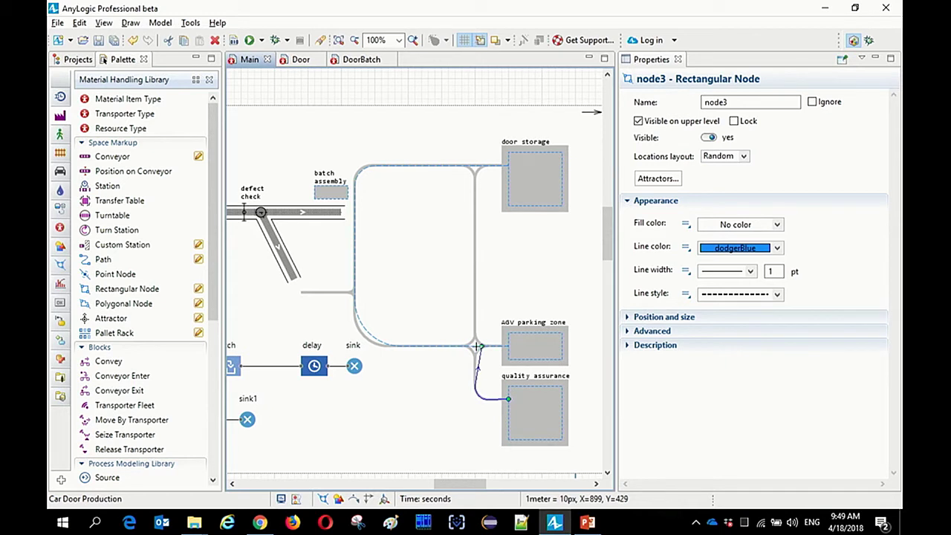
click(471, 347)
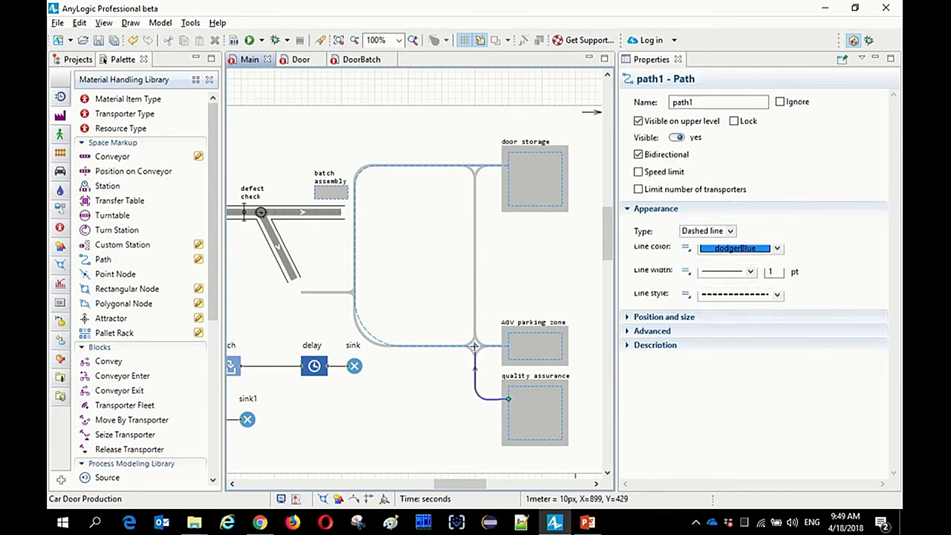
key(Escape)
Step: Draw a straight vertical path from the door storage branch down to the junction beside the AGV parking zone
click(476, 170)
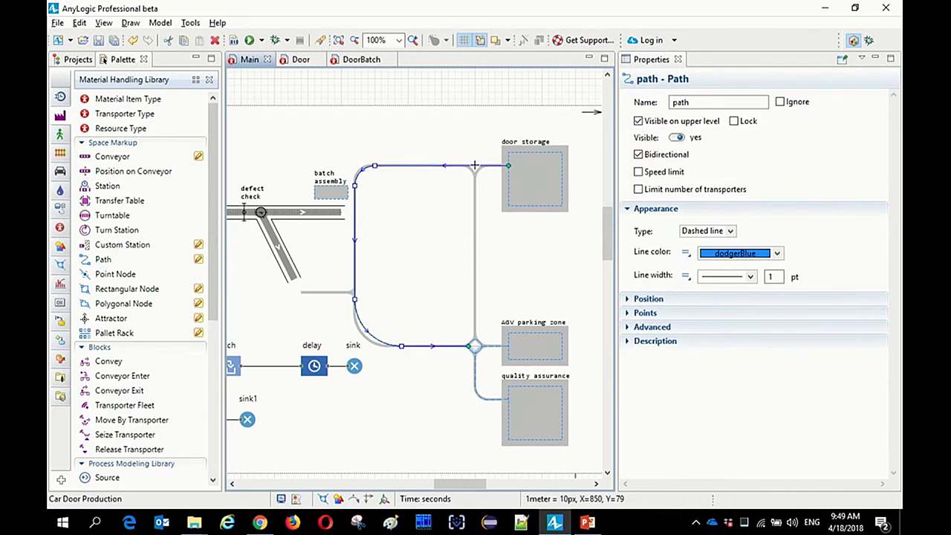
click(475, 345)
click(448, 235)
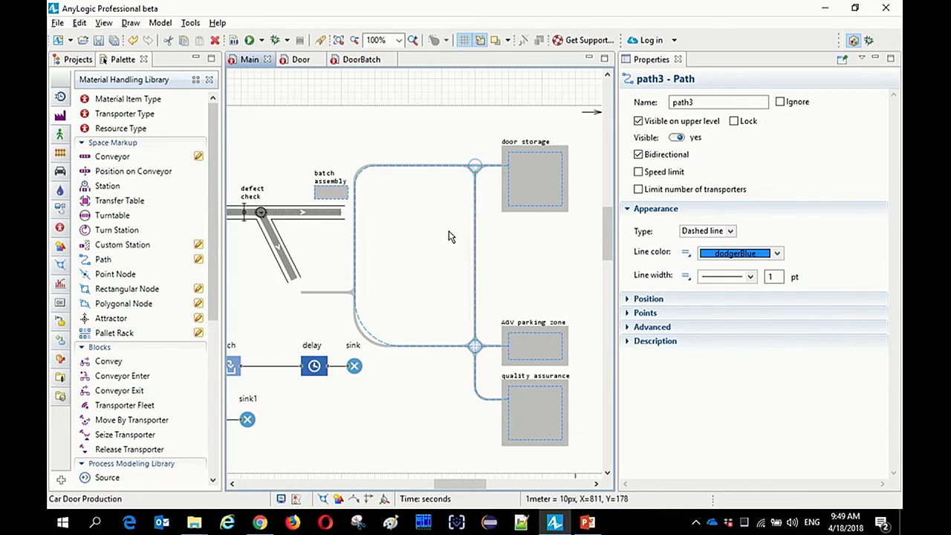
Step: Enlarge the point nodes at the door storage and AGV parking junctions until their circles cover the drawn curved intersections
click(475, 167)
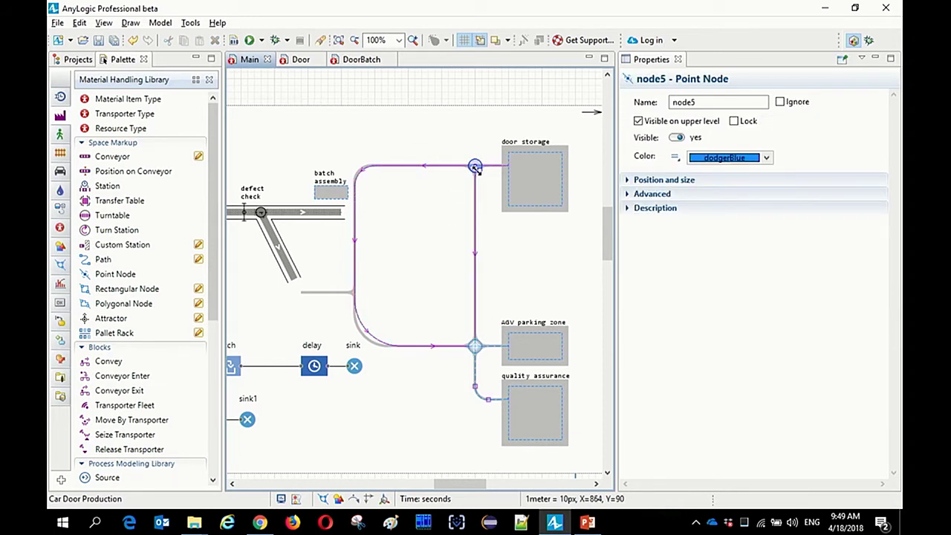
drag(479, 169, 484, 173)
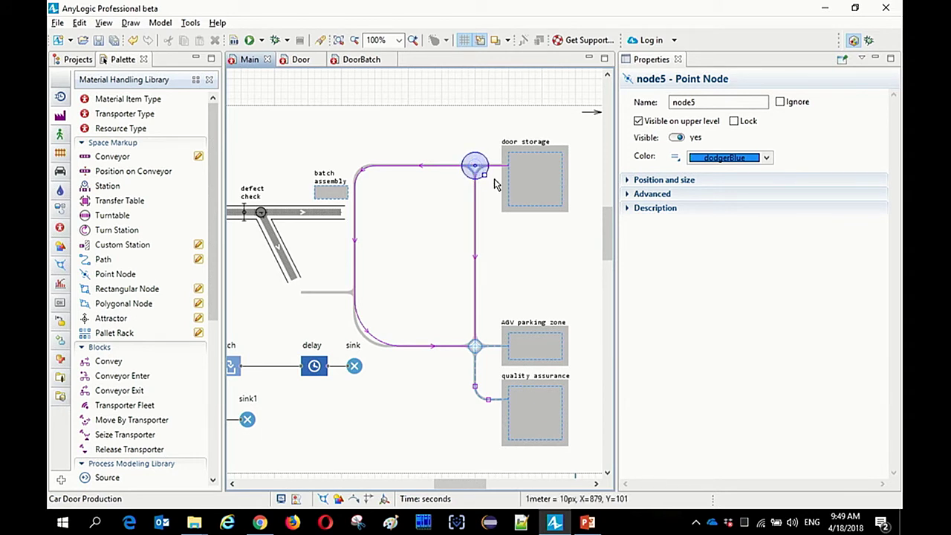
drag(484, 174, 487, 178)
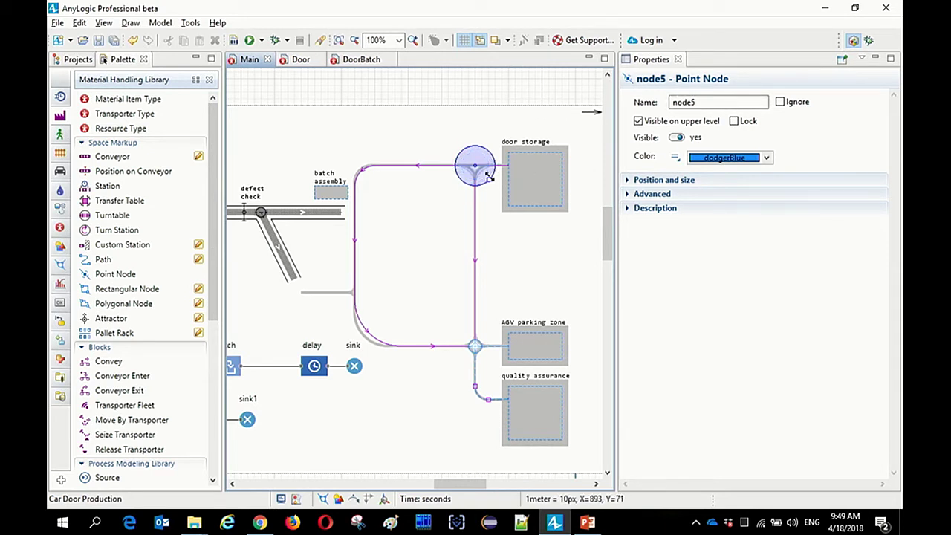
click(477, 347)
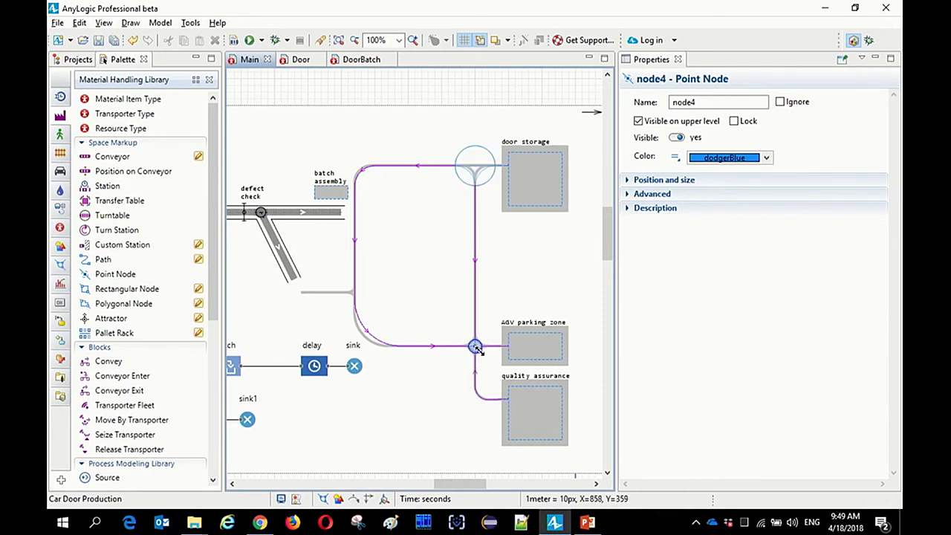
drag(479, 350, 488, 362)
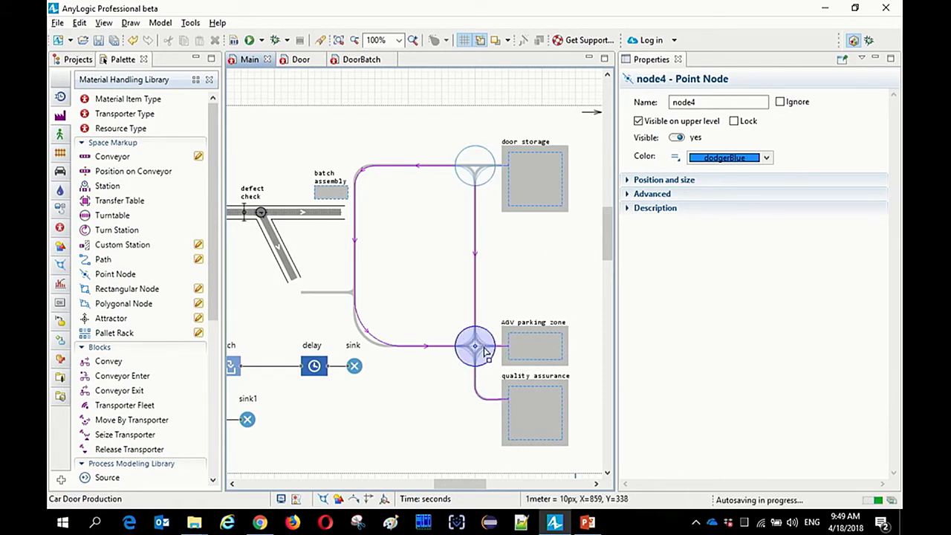
click(455, 255)
drag(440, 304, 451, 252)
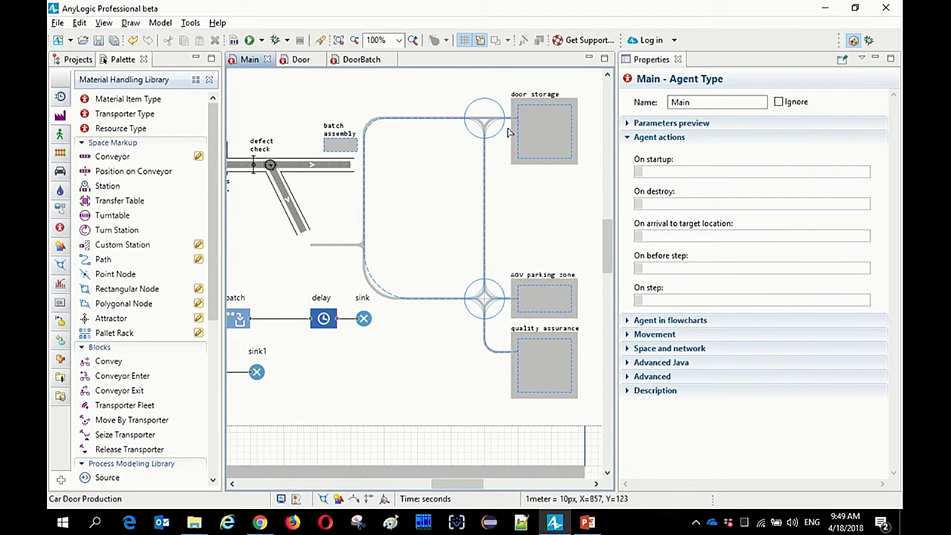
drag(492, 148, 437, 205)
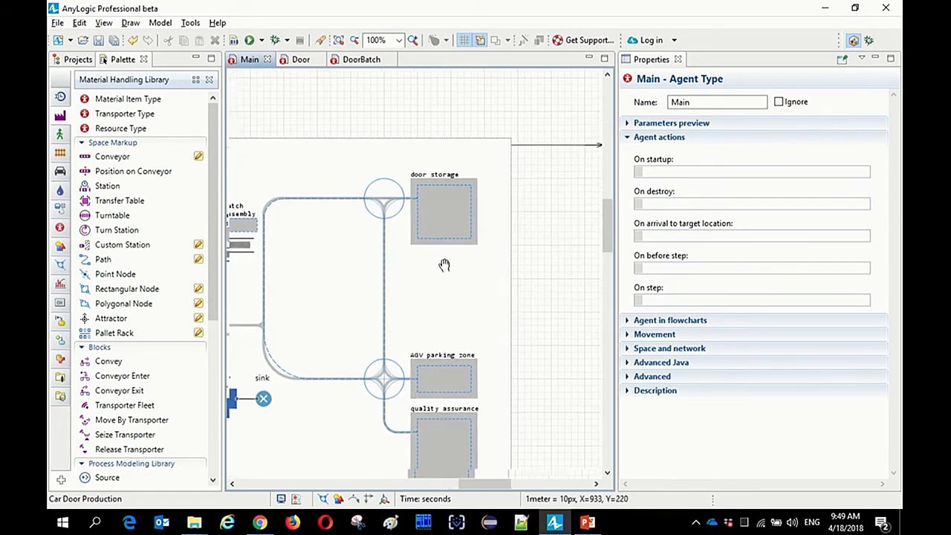
scroll(444, 263, down, 3)
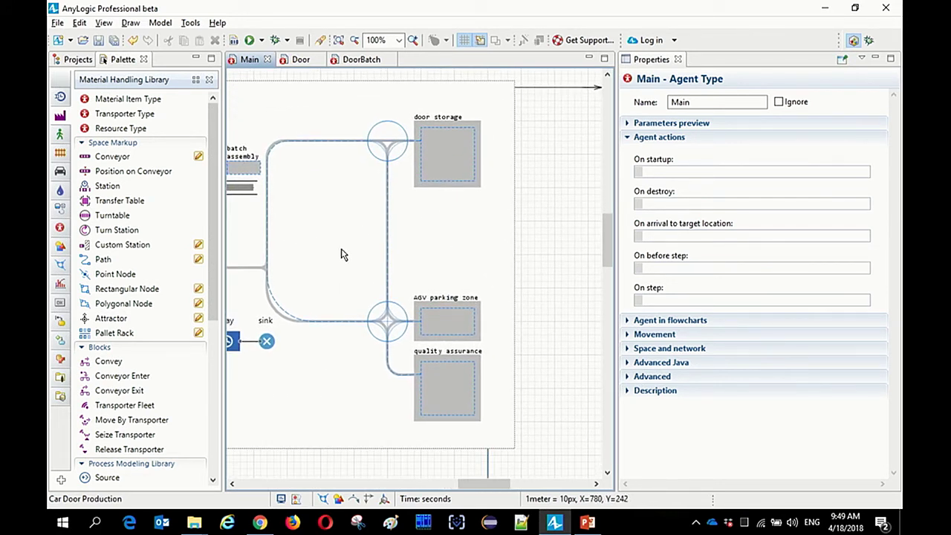
Step: Add a Transporter Fleet block to the layout between the door storage and AGV parking zone
drag(346, 255, 384, 255)
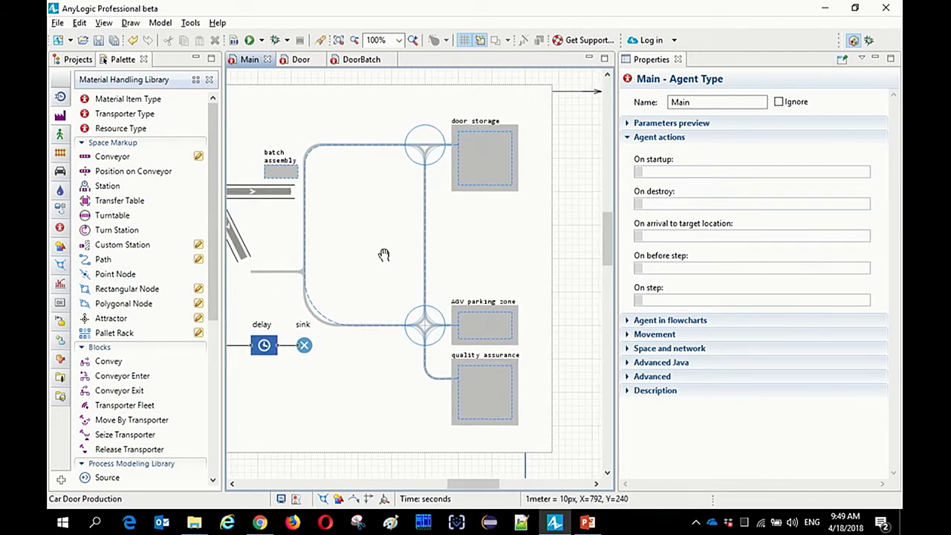
drag(383, 255, 384, 250)
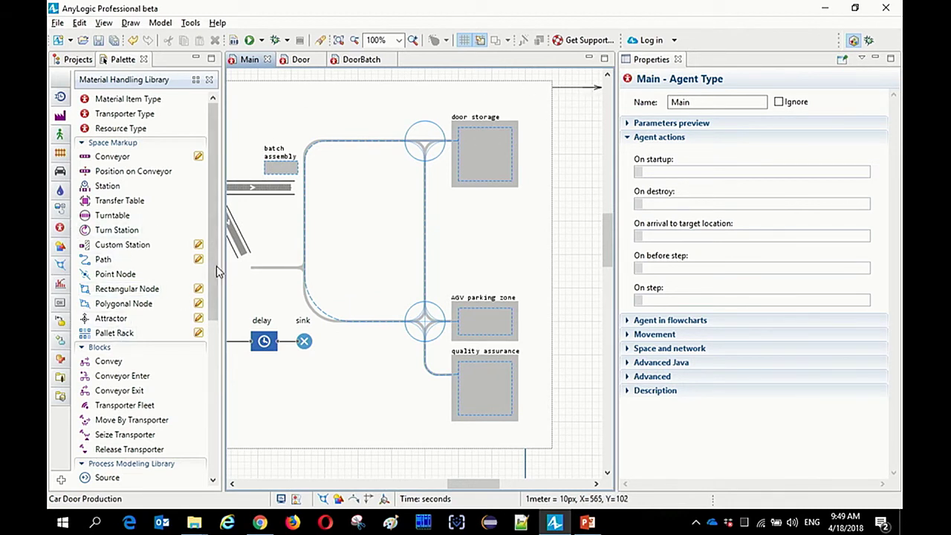
drag(213, 272, 214, 306)
drag(128, 346, 500, 250)
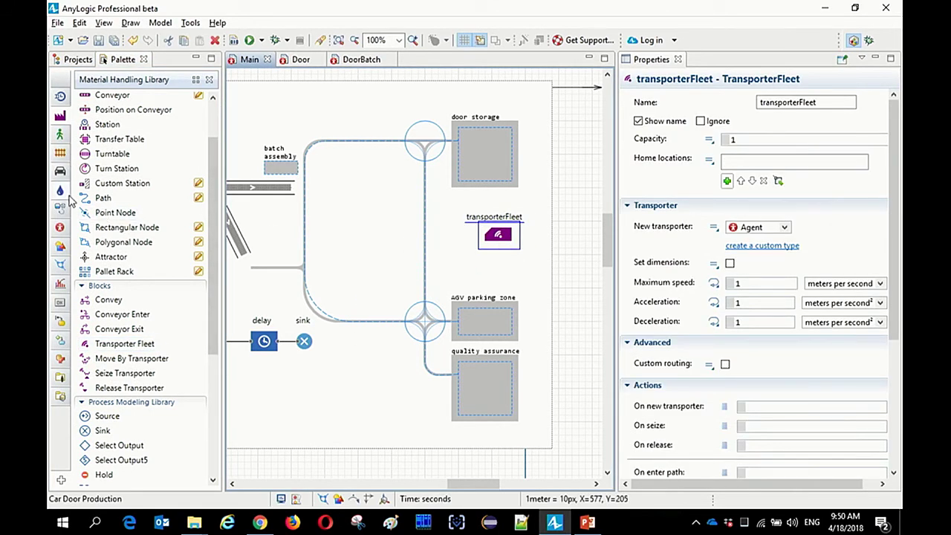
Step: Add a parameter named agvFleetSize above the transporter fleet block, with type int and default value 3
click(60, 227)
drag(111, 127, 499, 205)
click(522, 209)
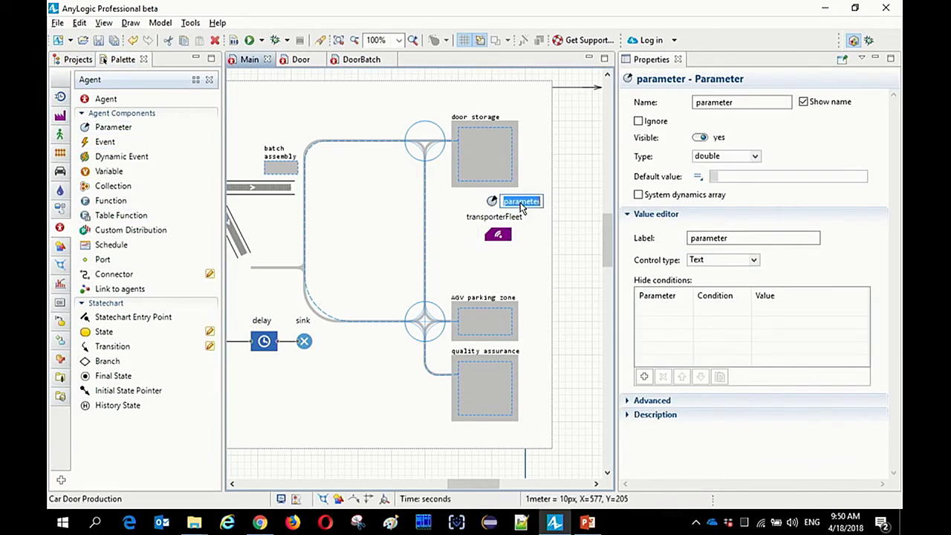
text(agvFleetSiz)
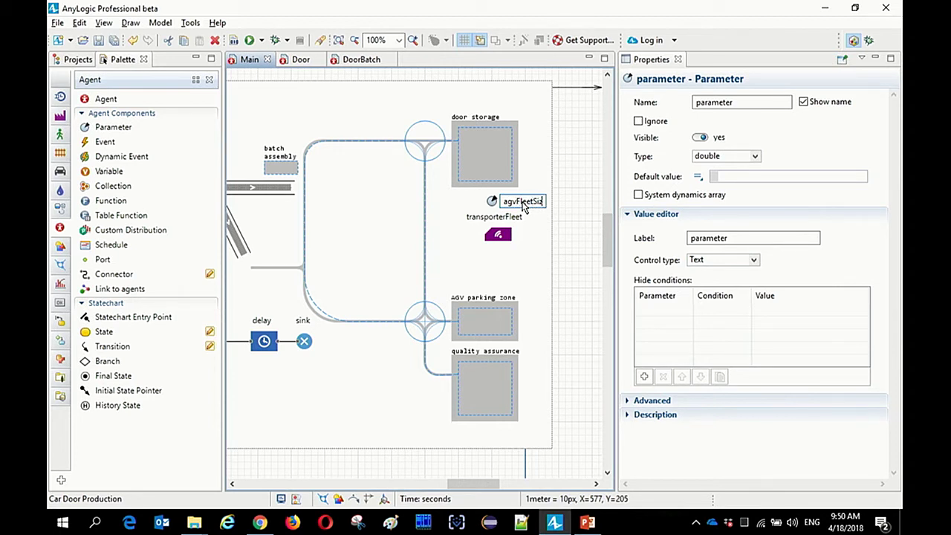
key(Return)
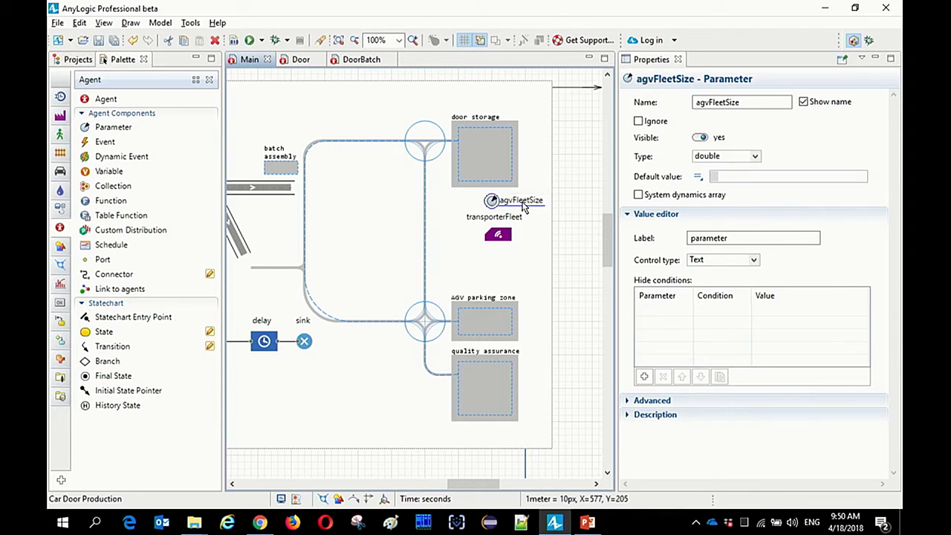
click(712, 156)
click(724, 176)
click(756, 177)
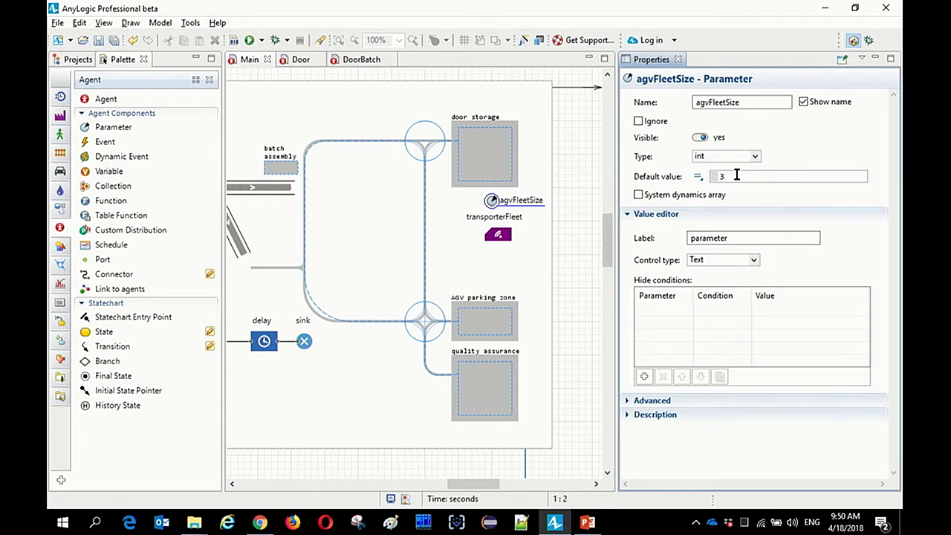
Step: Set the transporter fleet's capacity to agvFleetSize and its home location to the AGV parking zone node
click(497, 237)
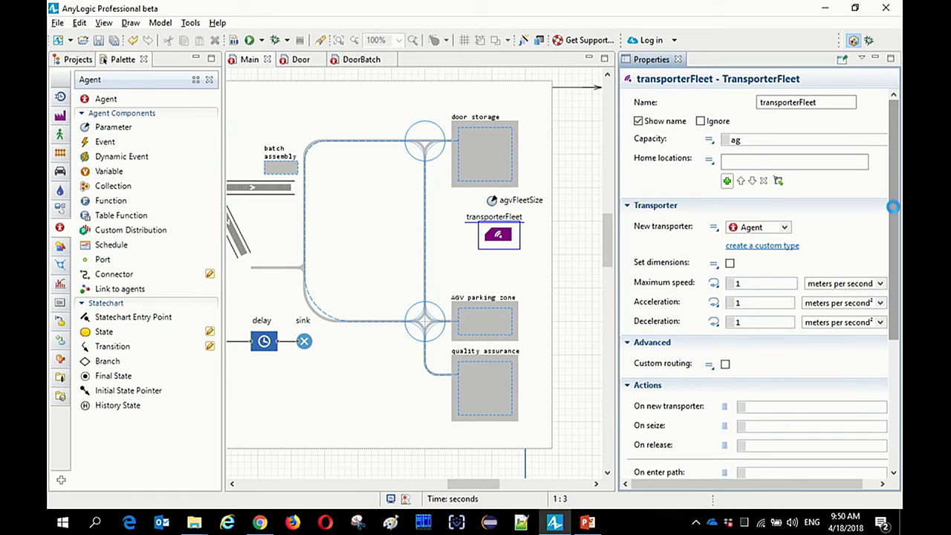
text(ag)
key(ctrl+space)
key(Return)
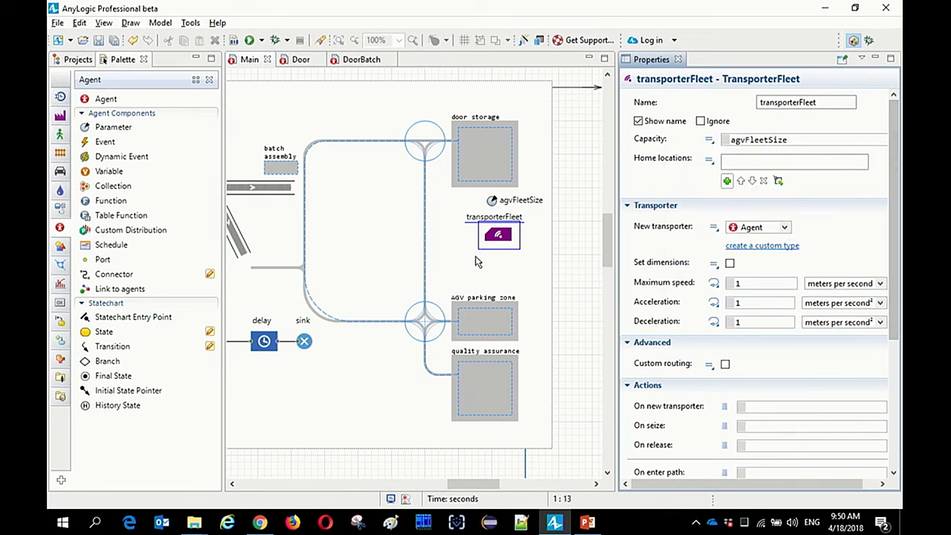
click(498, 236)
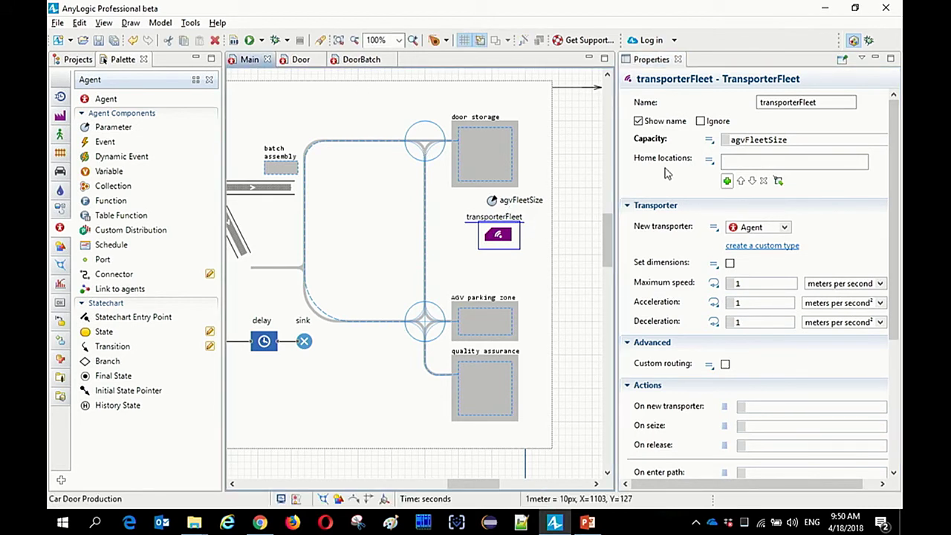
click(777, 181)
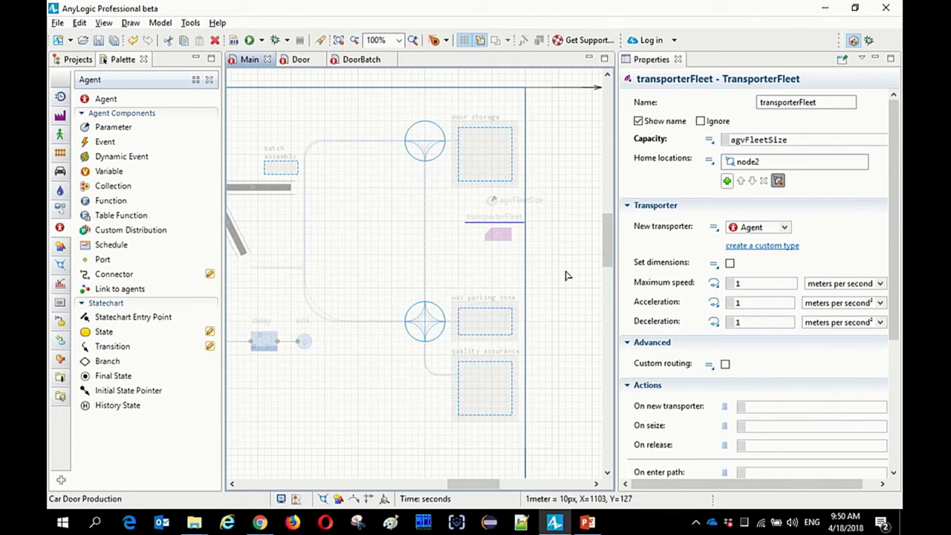
Step: Create a custom transporter type named Transporter for the fleet, using the Fork Lift Truck 3D animation
click(750, 250)
click(752, 247)
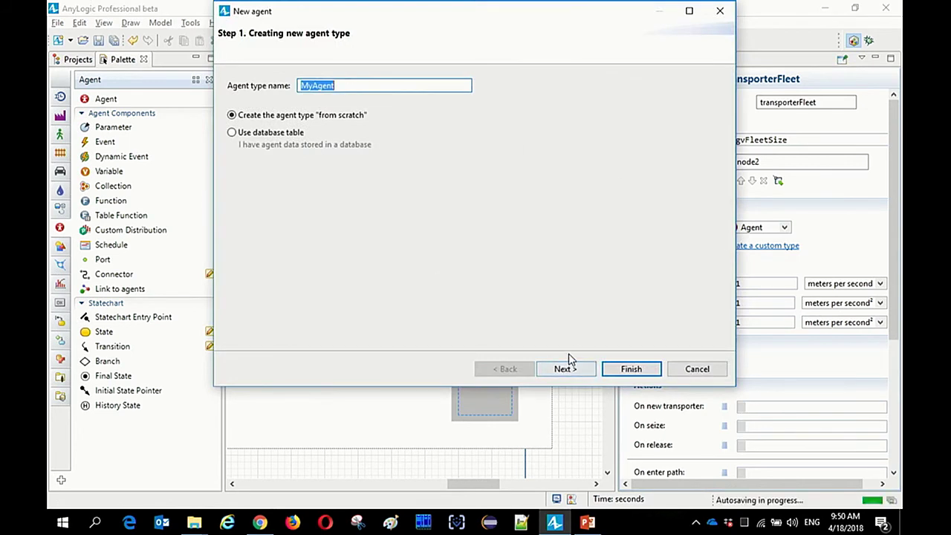
text(Transporter)
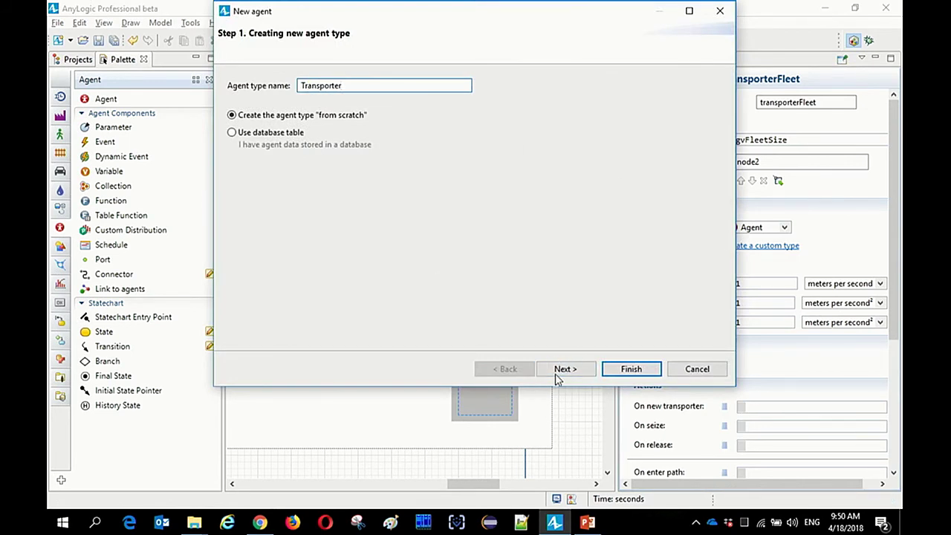
click(565, 369)
drag(468, 154, 470, 212)
click(290, 177)
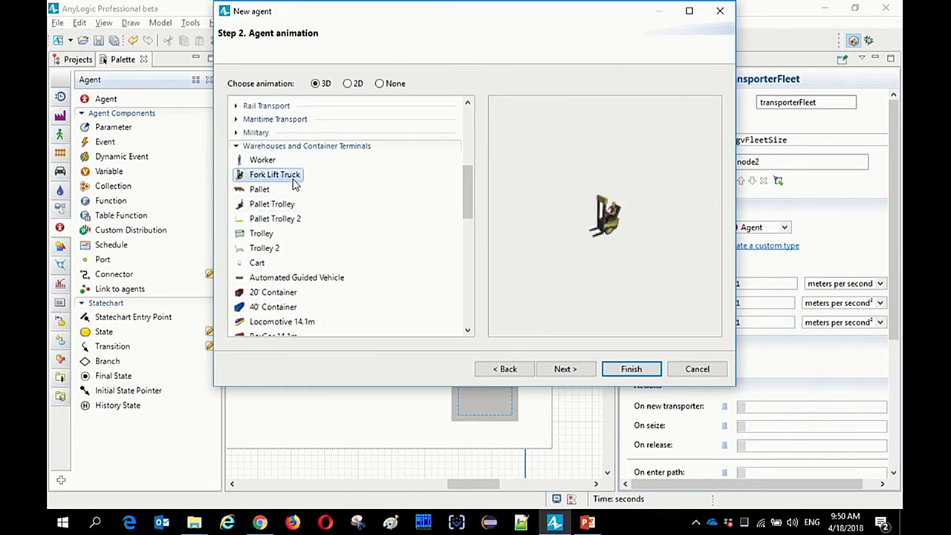
click(632, 369)
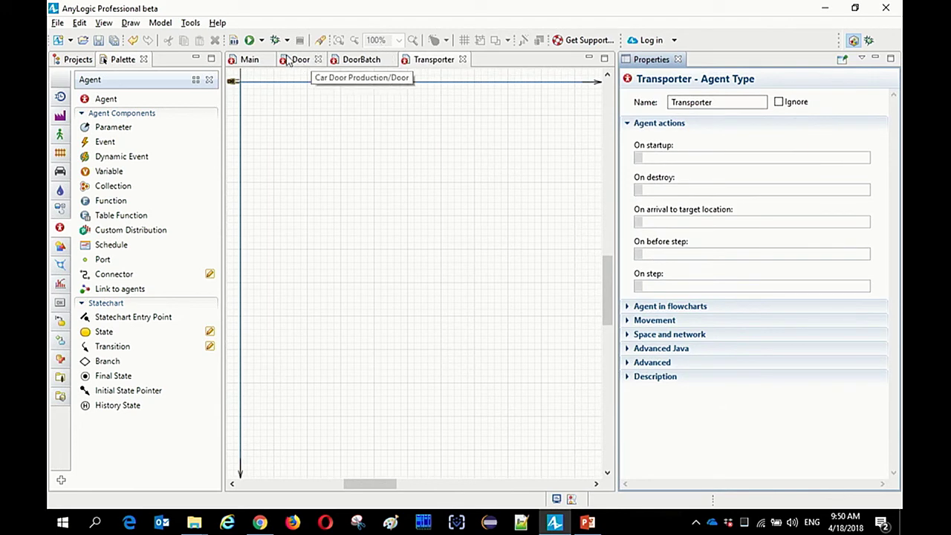
Step: Shift the delay and sink blocks in Main away from batch and insert a Move By Transporter block between batch and delay
click(240, 64)
drag(365, 324, 424, 317)
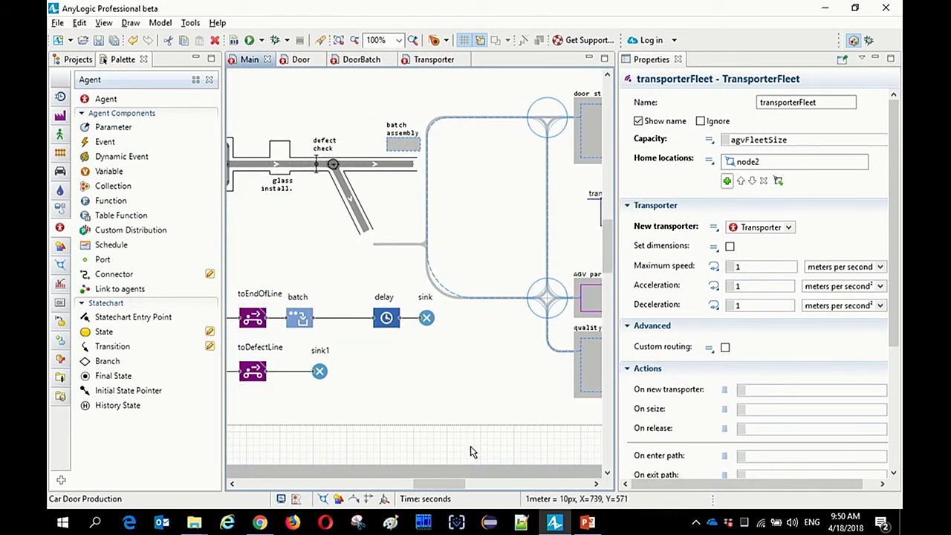
drag(473, 450, 334, 251)
drag(386, 321, 460, 320)
click(60, 115)
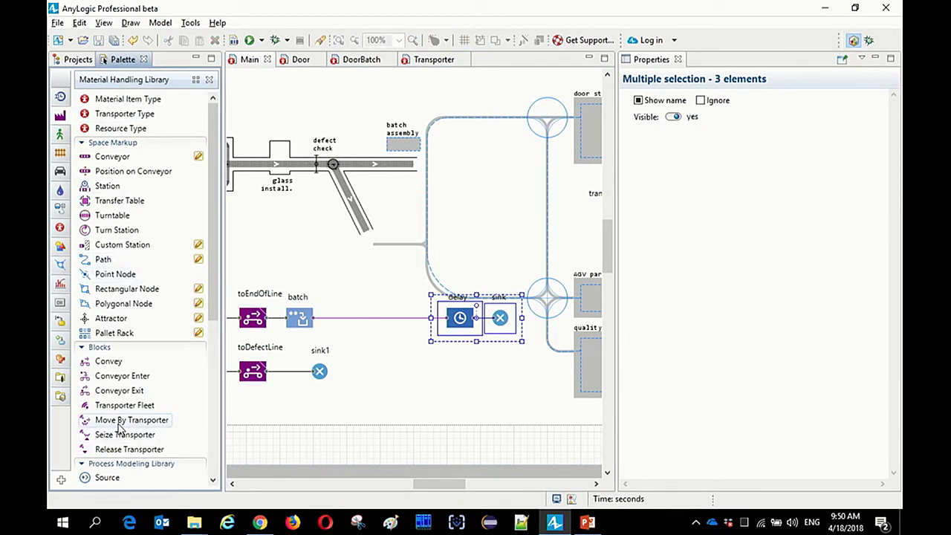
drag(130, 421, 375, 321)
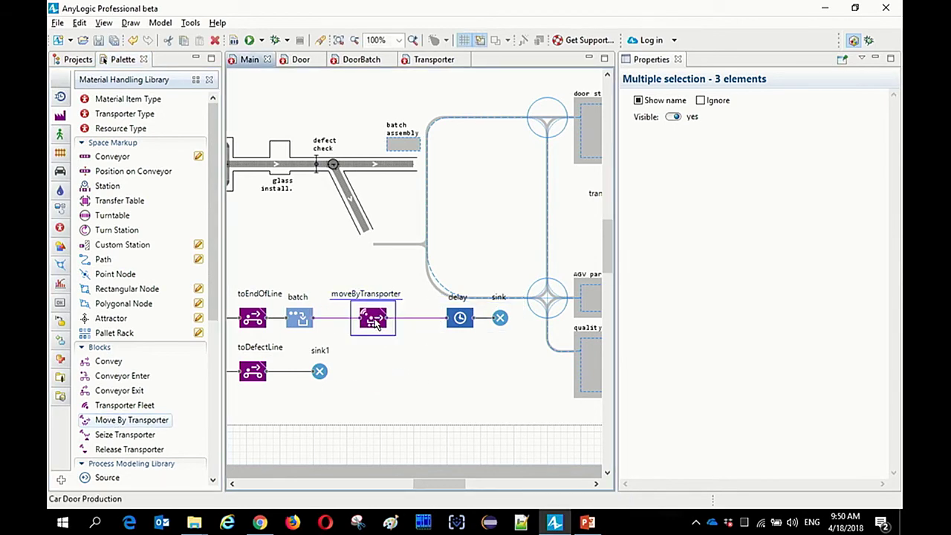
Step: Have the Move By Transporter block seize from transporterFleet and use the door storage node as its destination
drag(456, 216, 432, 219)
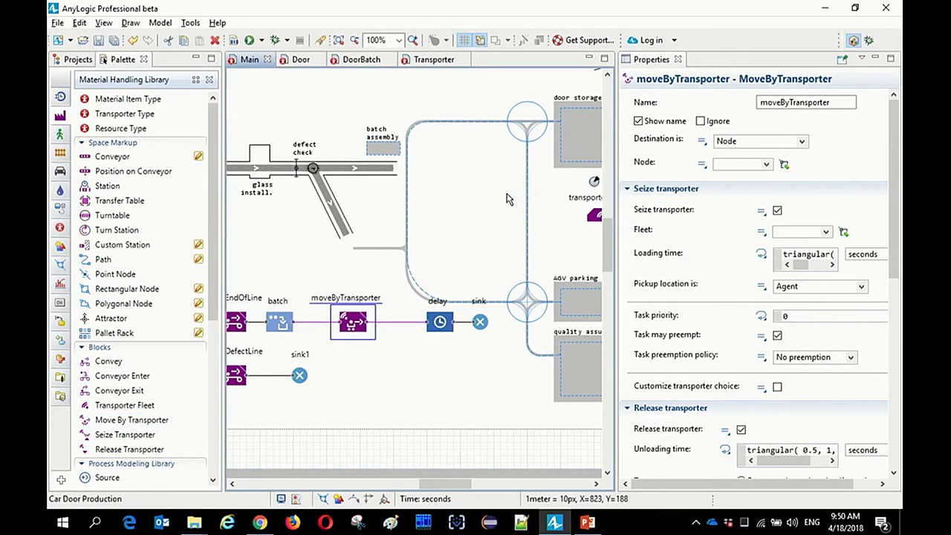
drag(510, 200, 477, 199)
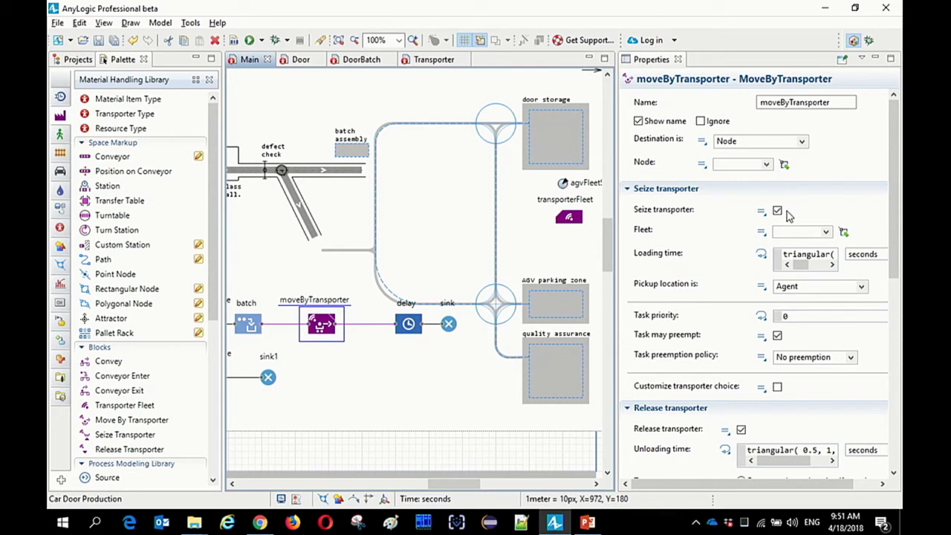
click(843, 231)
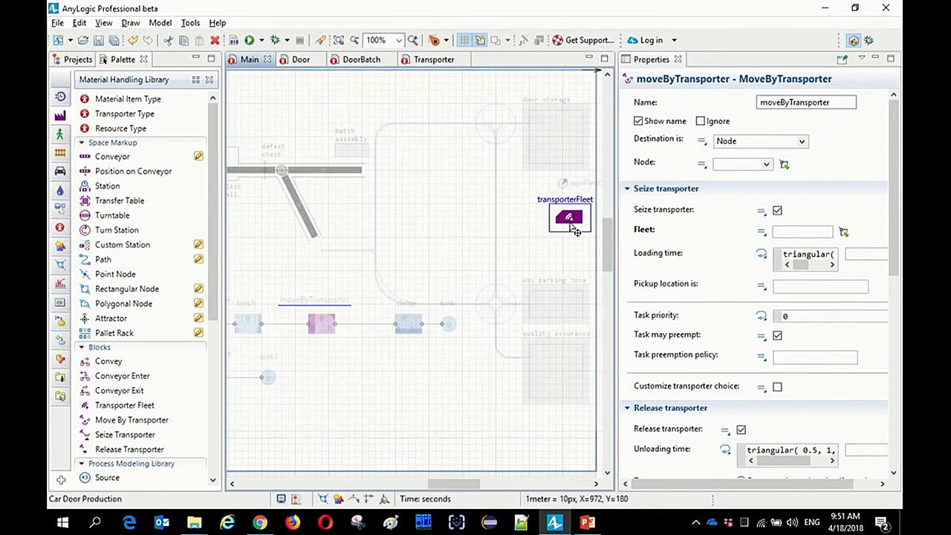
click(572, 223)
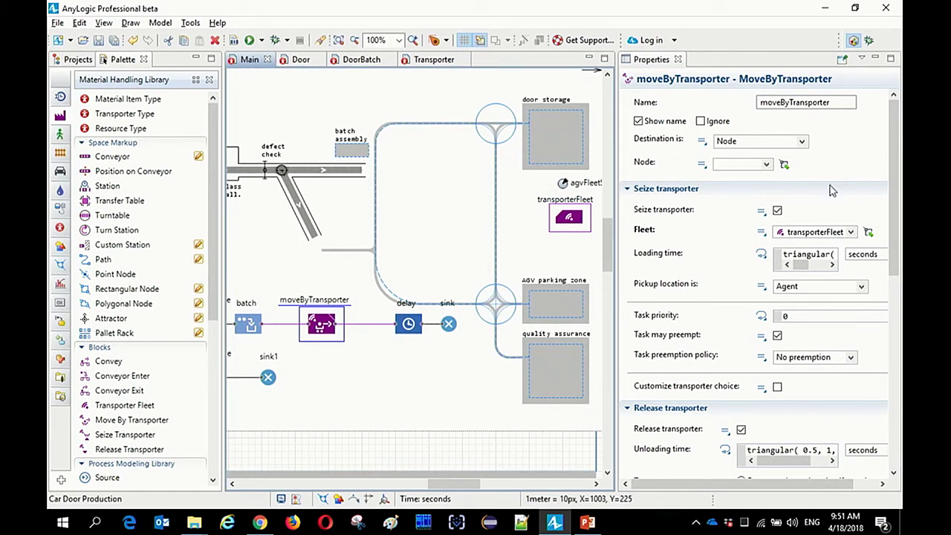
click(784, 164)
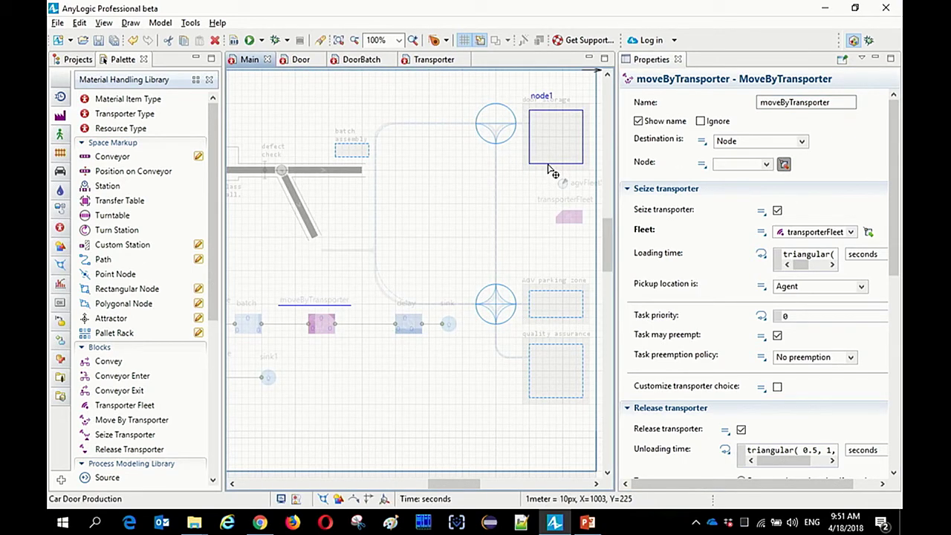
click(549, 169)
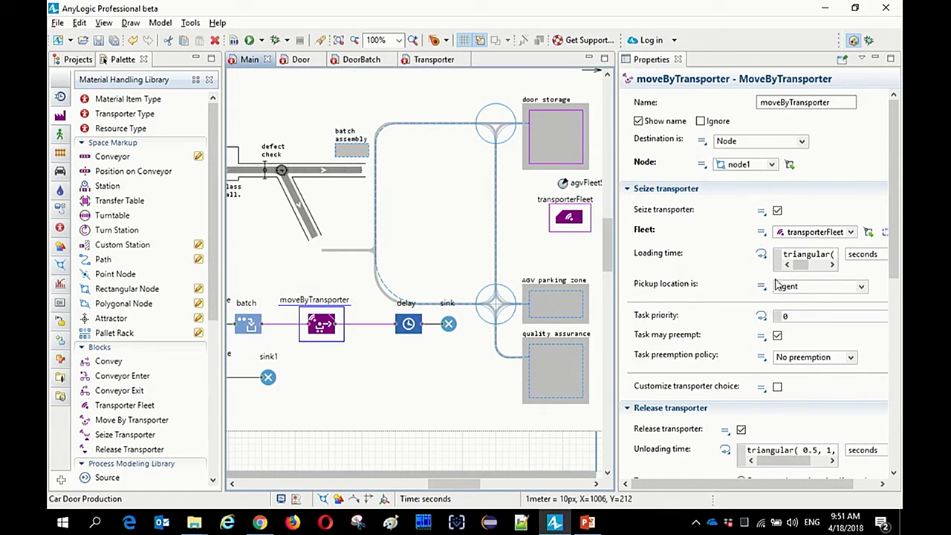
Step: Set both the loading time and the unloading time of the Move By Transporter block to 5 seconds
triple_click(795, 255)
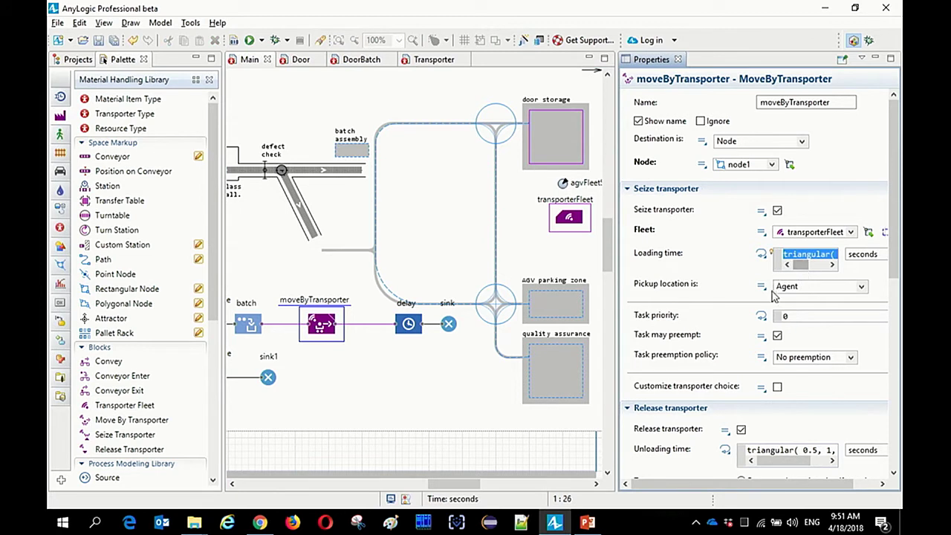
text(5)
click(789, 439)
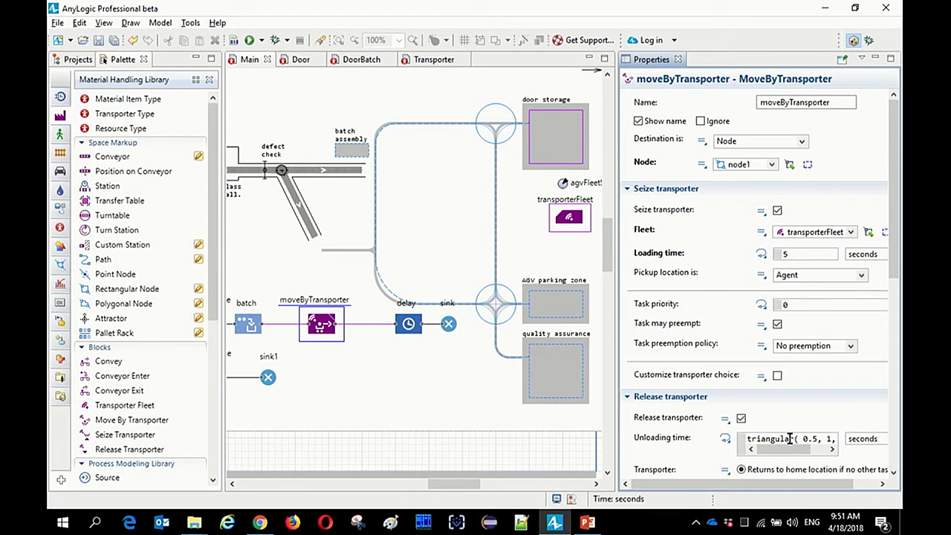
triple_click(789, 439)
text(5)
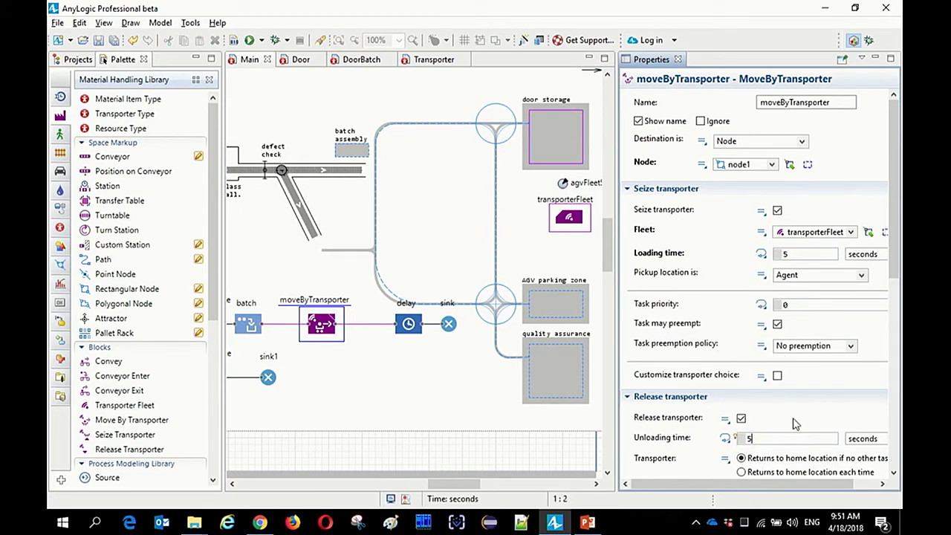
click(801, 254)
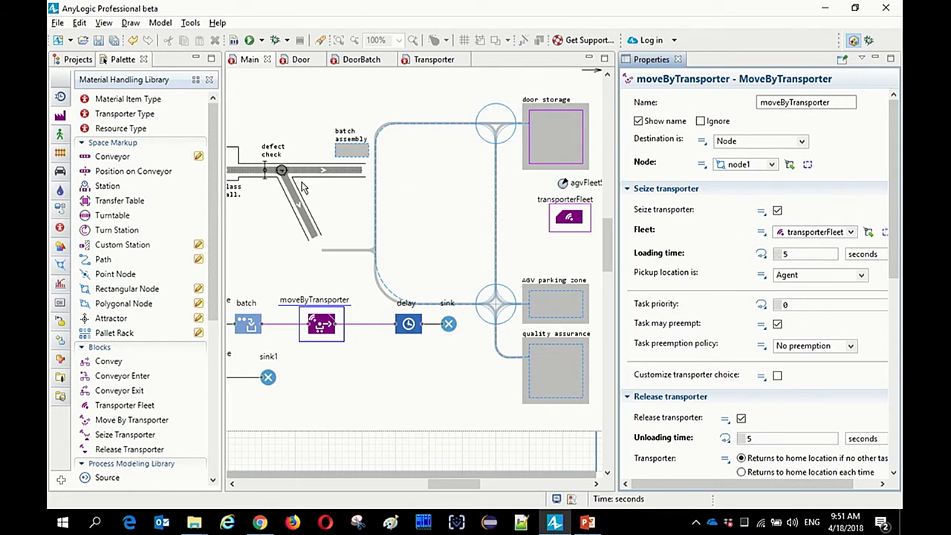
Step: Run the simulation in a maximized window and frame the transporter loop and AGV parking zone in its 3D view
drag(359, 305, 367, 297)
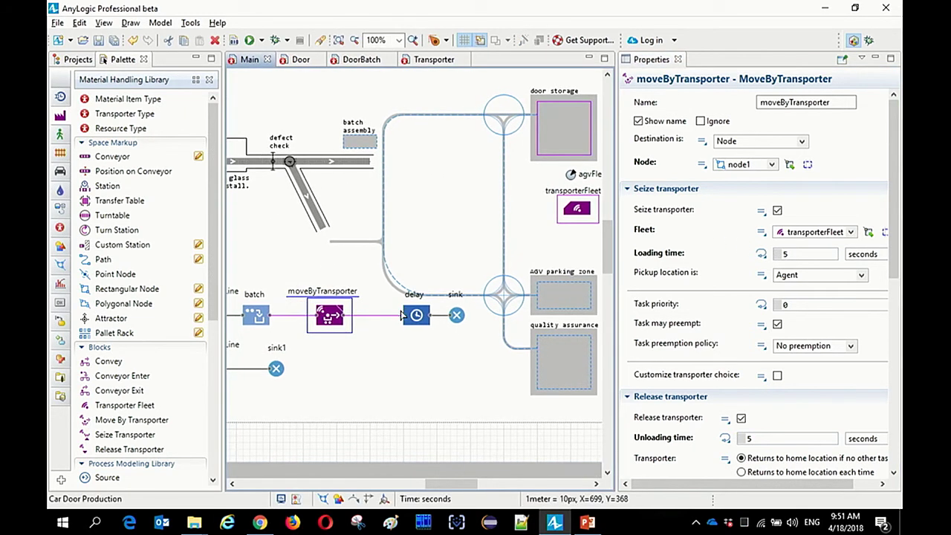
click(249, 40)
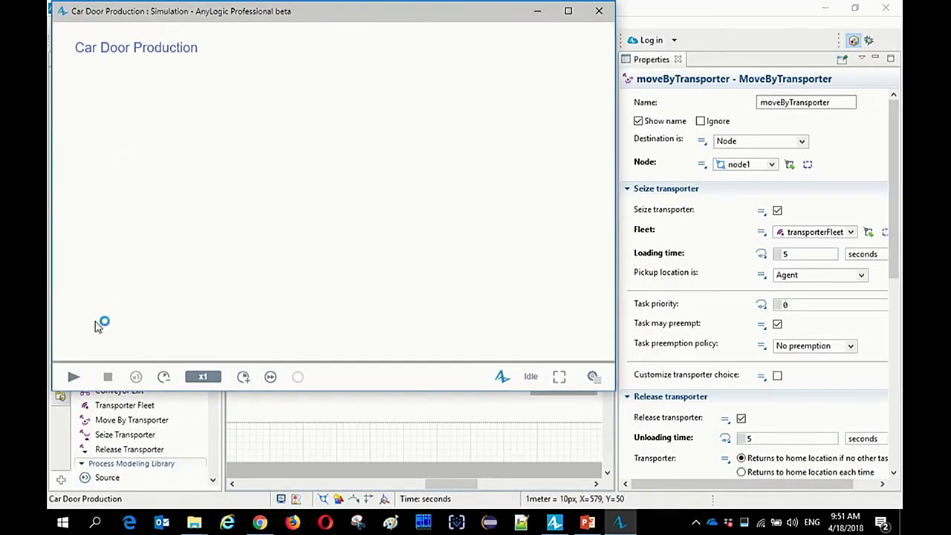
click(73, 377)
double_click(302, 15)
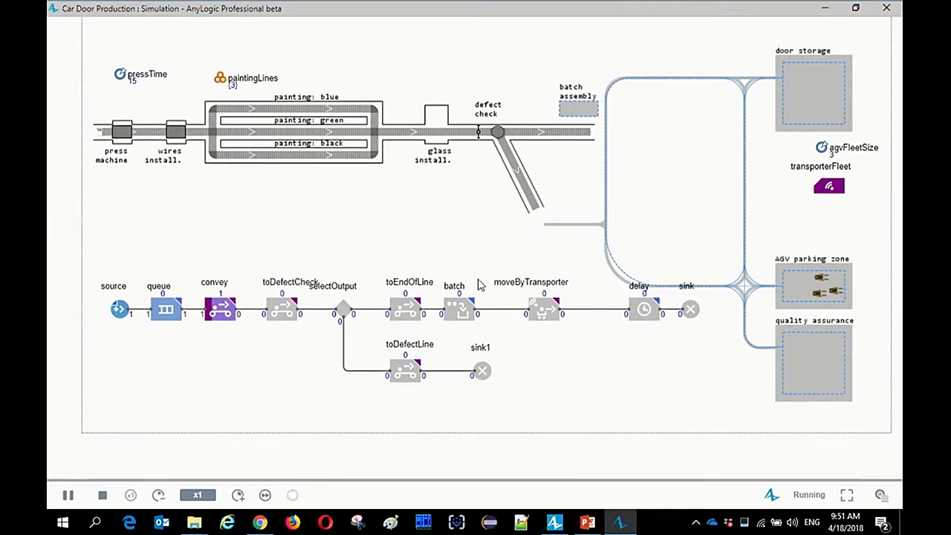
drag(557, 354, 406, 86)
scroll(406, 86, down, 2)
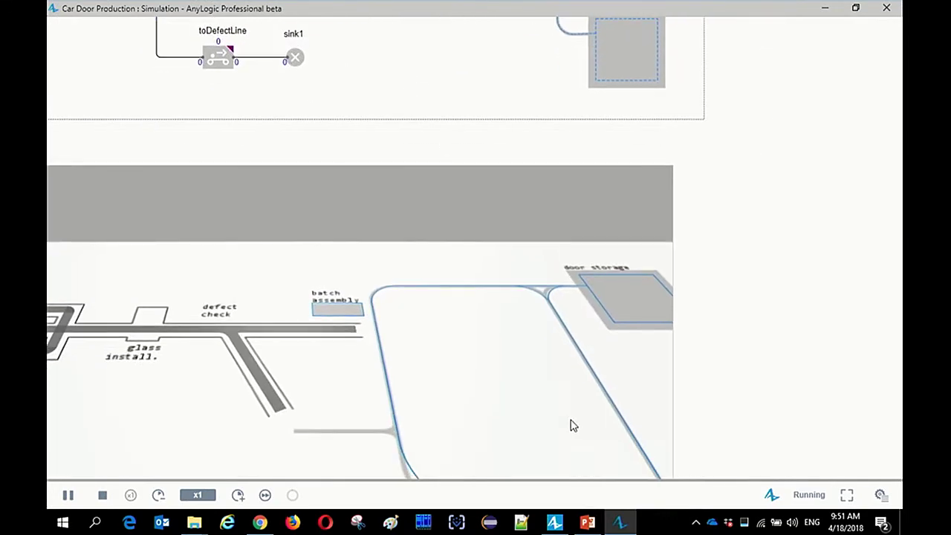
drag(569, 424, 280, 267)
scroll(344, 369, up, 3)
scroll(343, 369, down, 4)
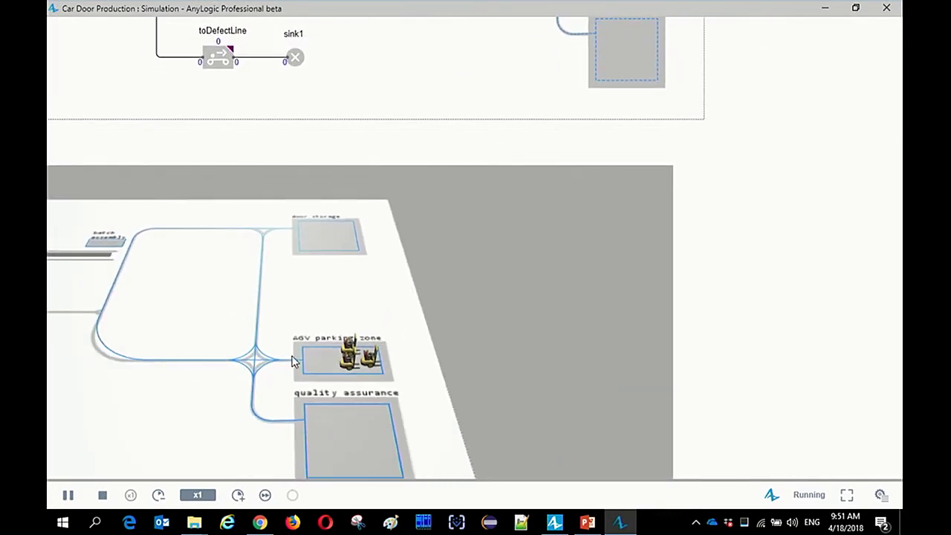
Step: Speed up the simulation until a forklift leaves the AGV parking zone, and return it to real-time x1 speed
click(238, 495)
click(238, 495)
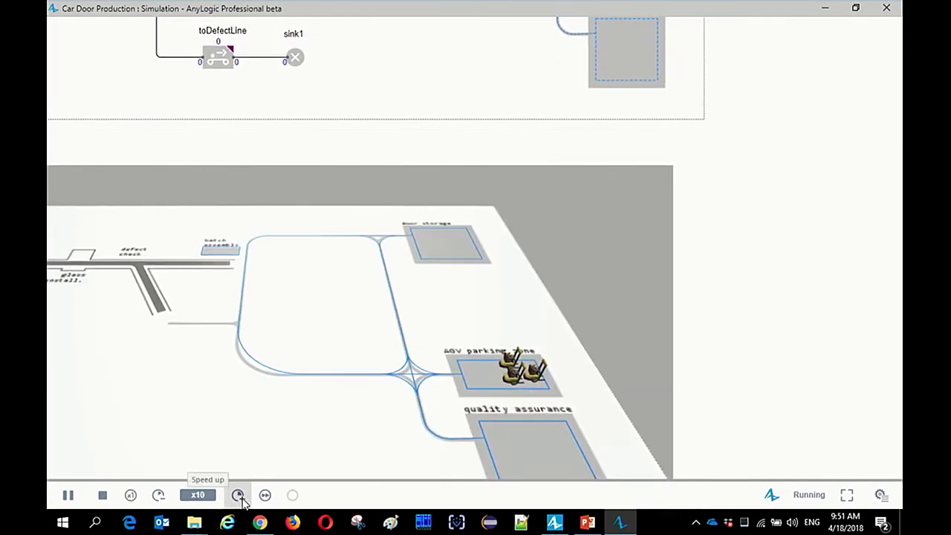
mouse_move(260, 364)
mouse_down()
mouse_move(499, 363)
mouse_move(448, 367)
mouse_move(433, 303)
mouse_move(171, 325)
mouse_up()
click(130, 495)
click(238, 495)
click(238, 494)
click(237, 495)
click(238, 495)
click(130, 495)
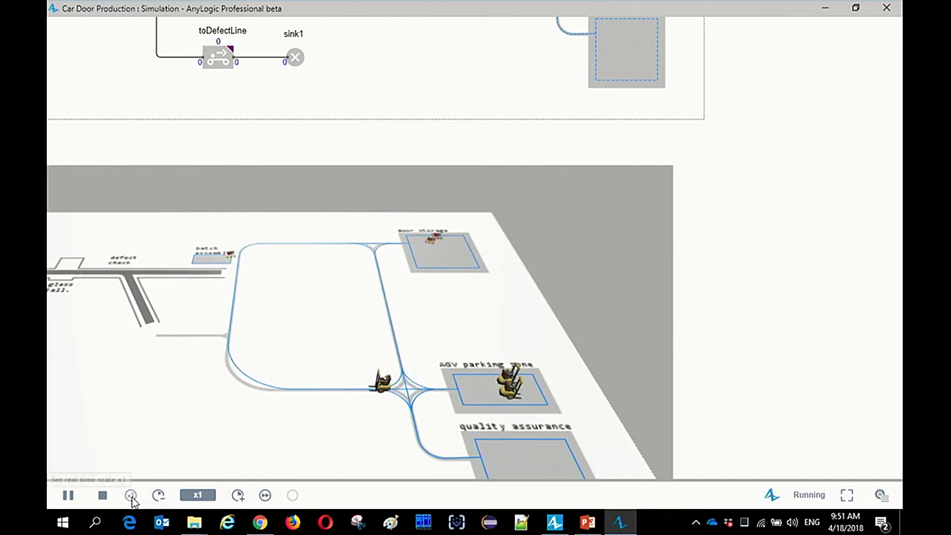
Step: Raise the simulation speed to x5, follow the forklift along the loop in the 3D view, and close the simulation
click(238, 495)
click(237, 495)
scroll(274, 359, up, 5)
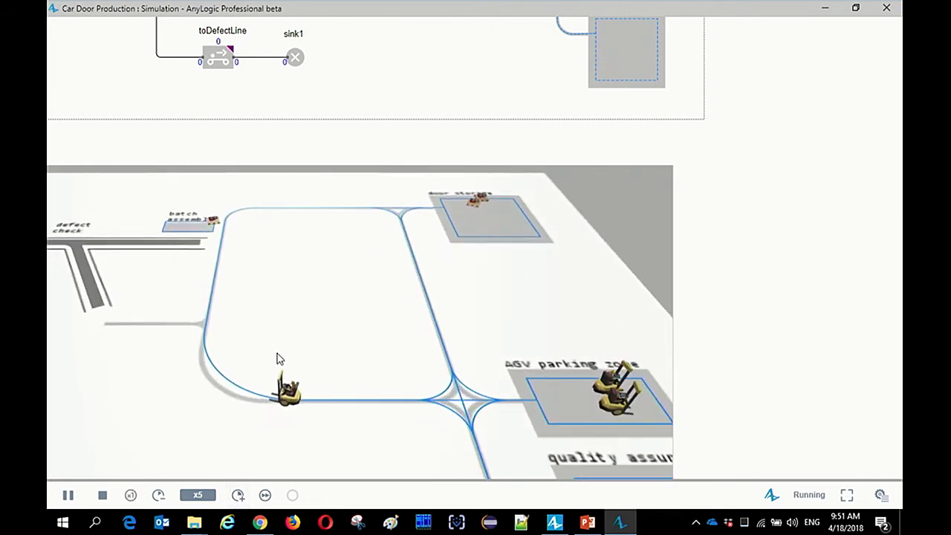
drag(287, 367, 423, 291)
click(887, 8)
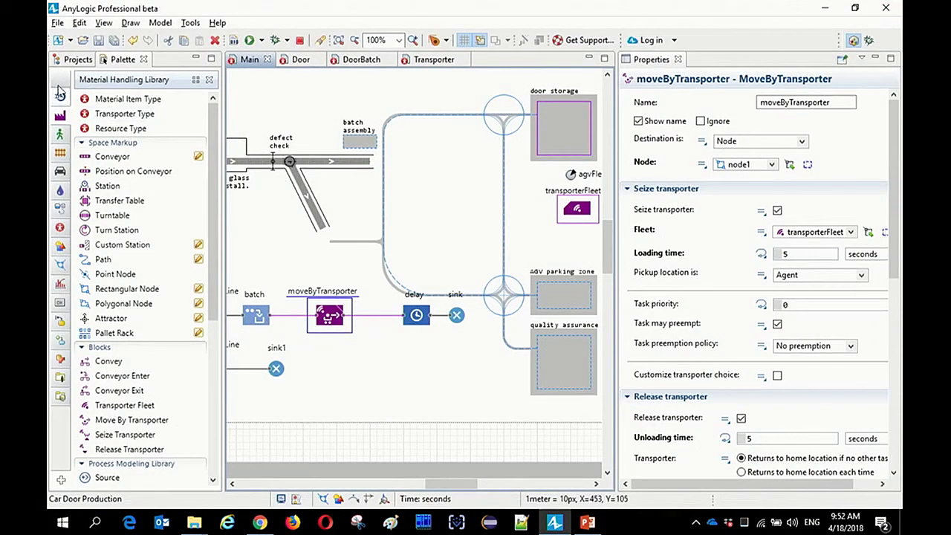
Step: Delete the sittingWorker 3D object from the forkliftWithWorker group in the Transporter agent type
click(361, 59)
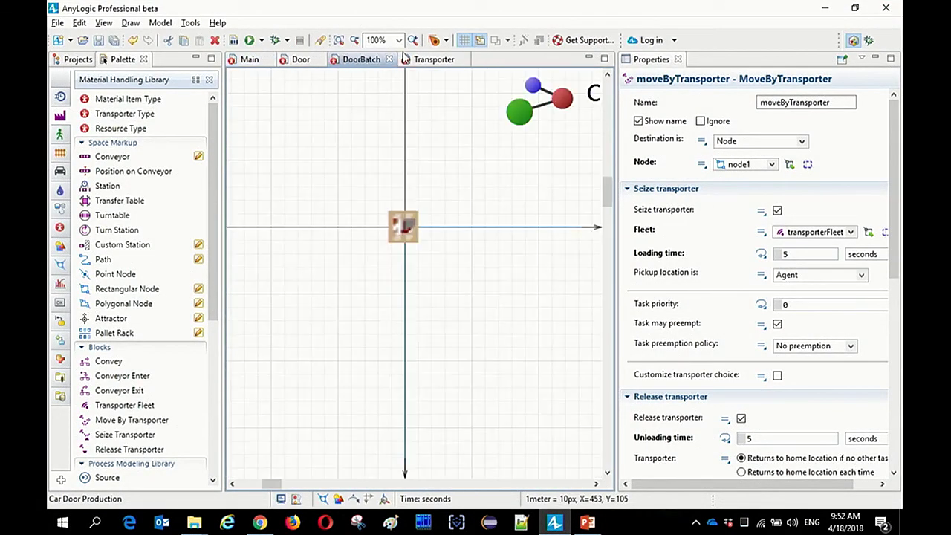
click(433, 60)
scroll(272, 106, down, 2)
click(397, 158)
click(77, 60)
click(71, 123)
click(84, 136)
double_click(109, 160)
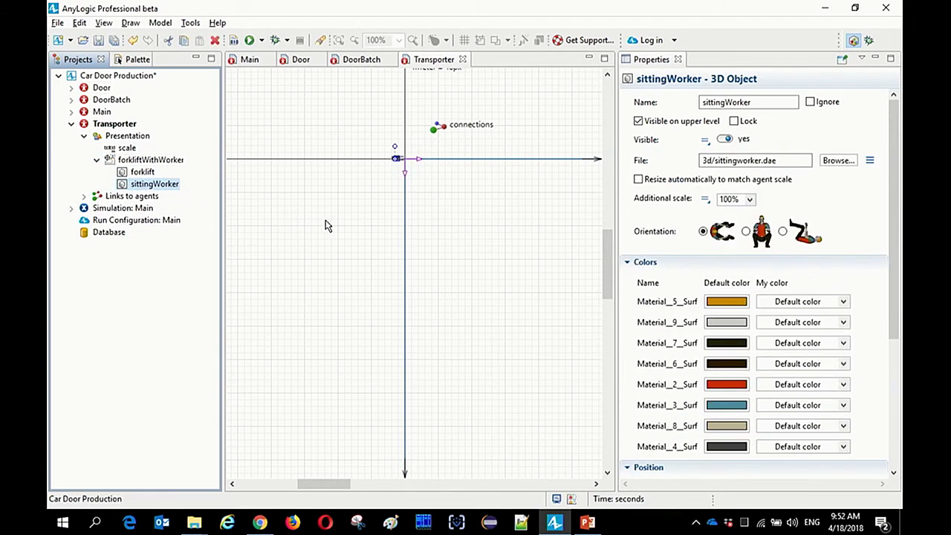
key(Delete)
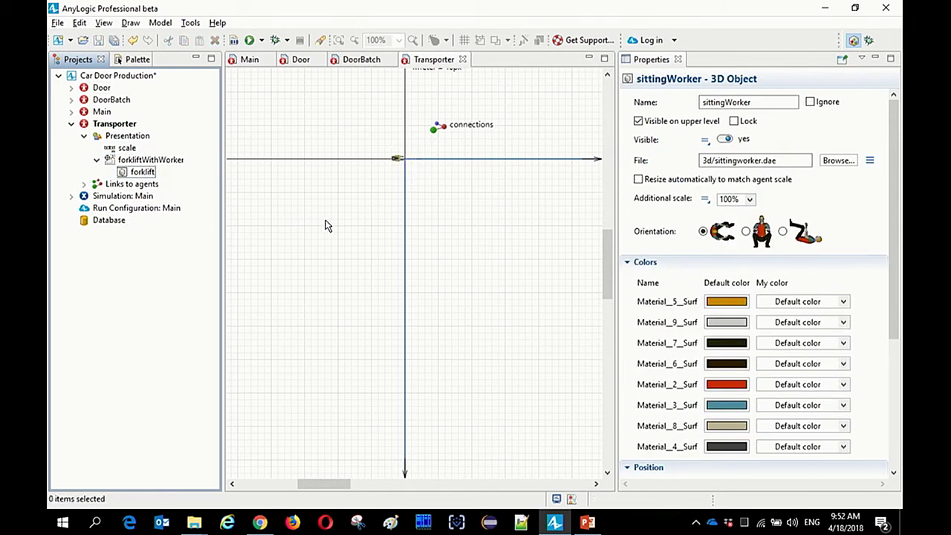
click(532, 298)
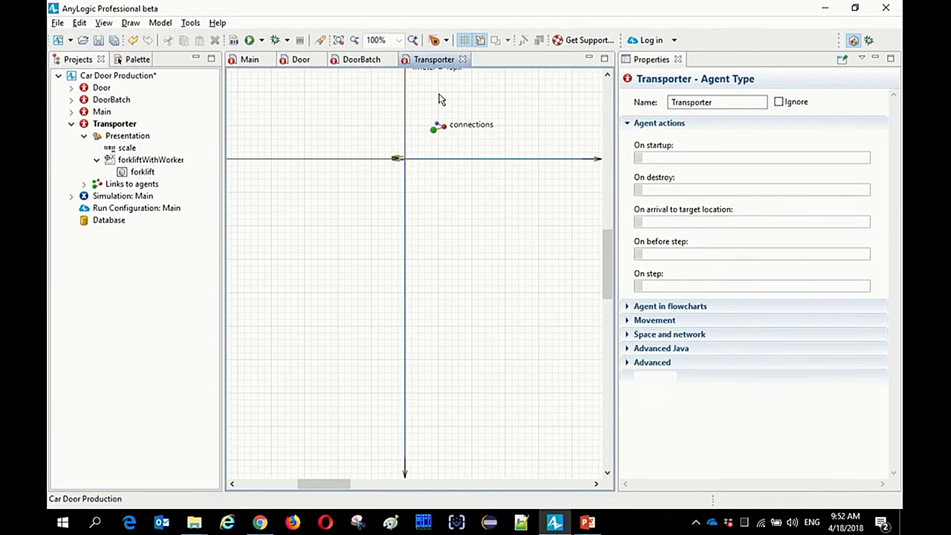
Step: In Main's flowchart, insert a Time Measure Start block between batch and moveByTransporter, and a Time Measure End block between moveByTransporter and delay
click(250, 62)
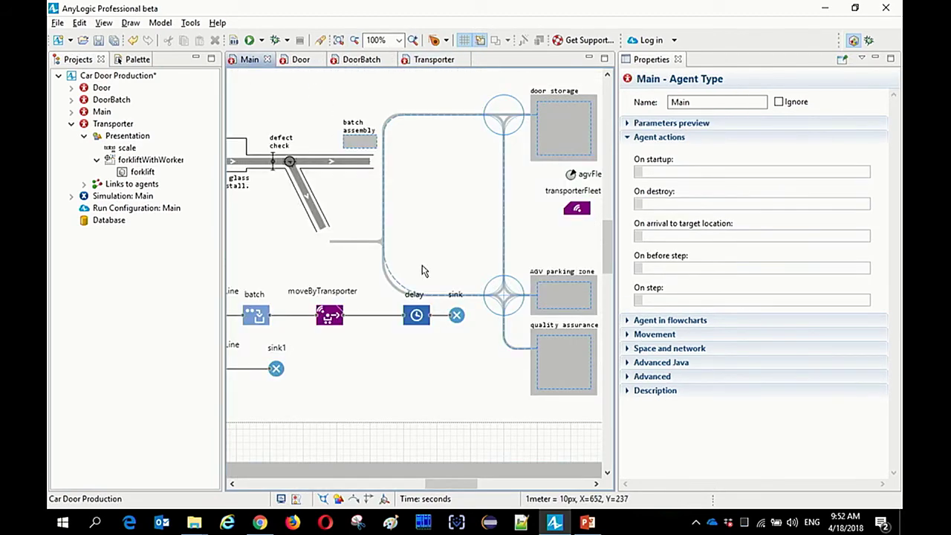
scroll(365, 245, down, 2)
scroll(364, 245, right, 3)
scroll(378, 257, left, 4)
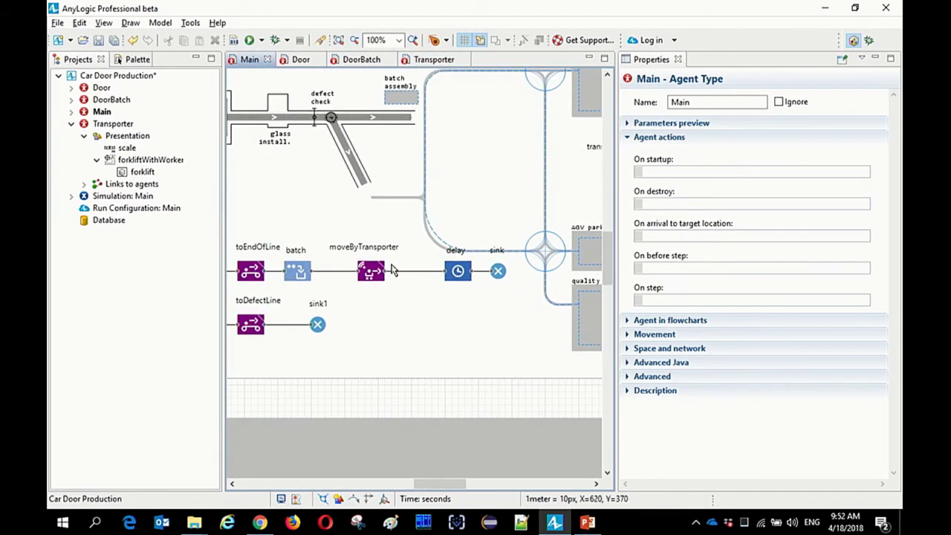
click(135, 61)
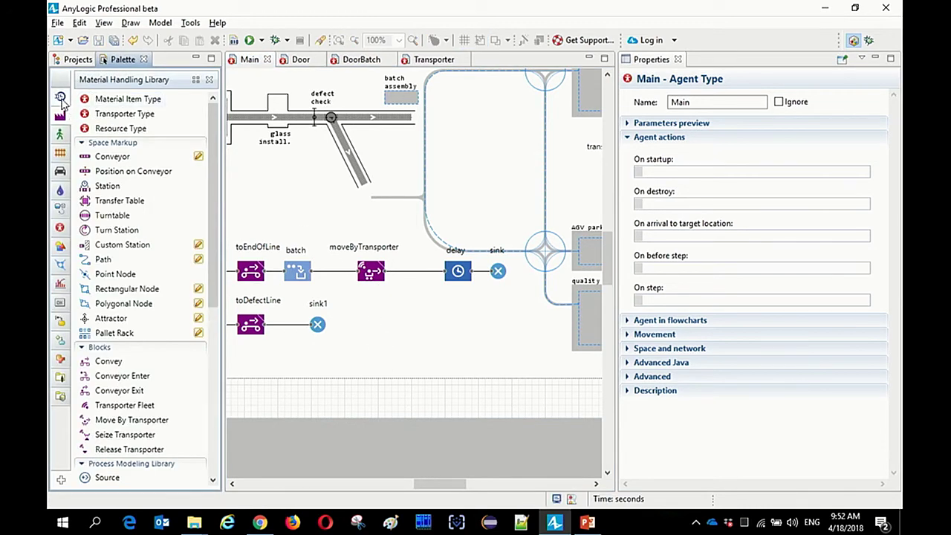
drag(213, 185, 220, 343)
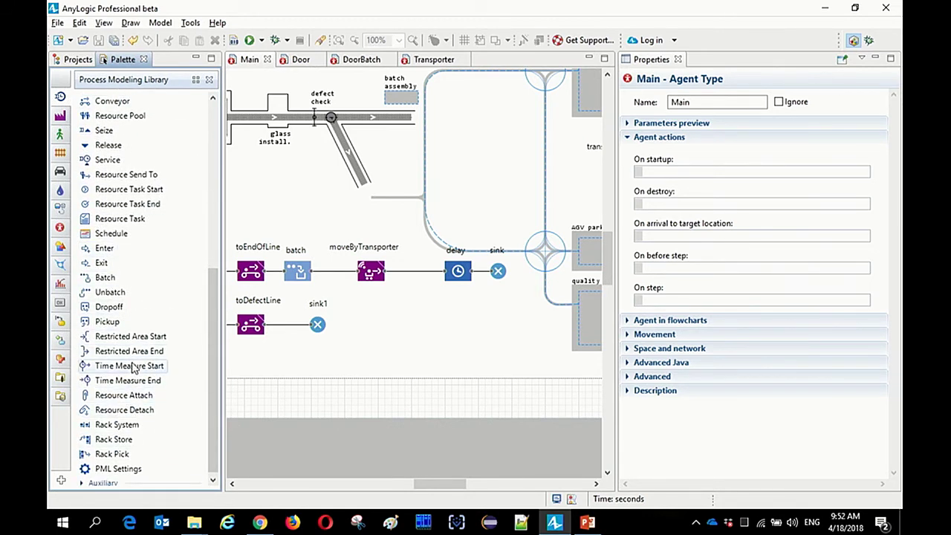
drag(129, 370, 343, 279)
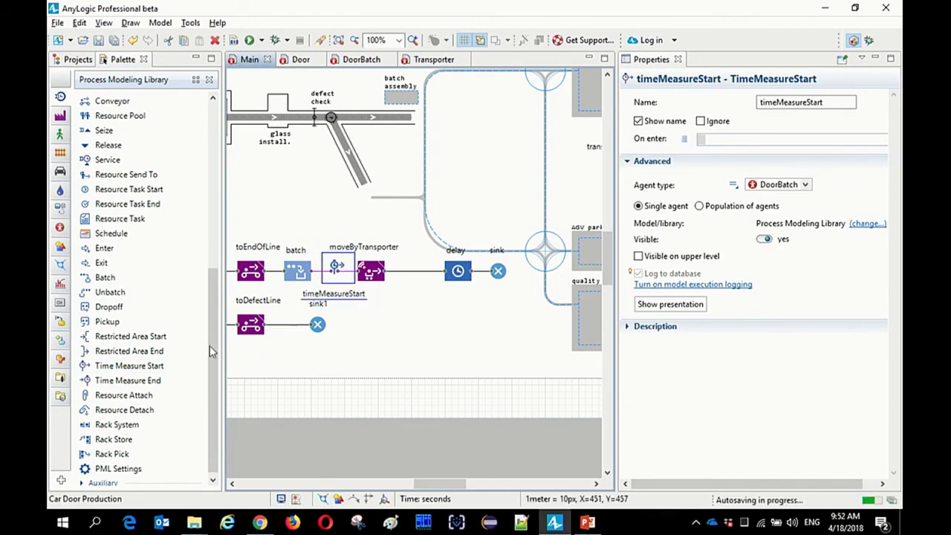
drag(117, 387, 422, 258)
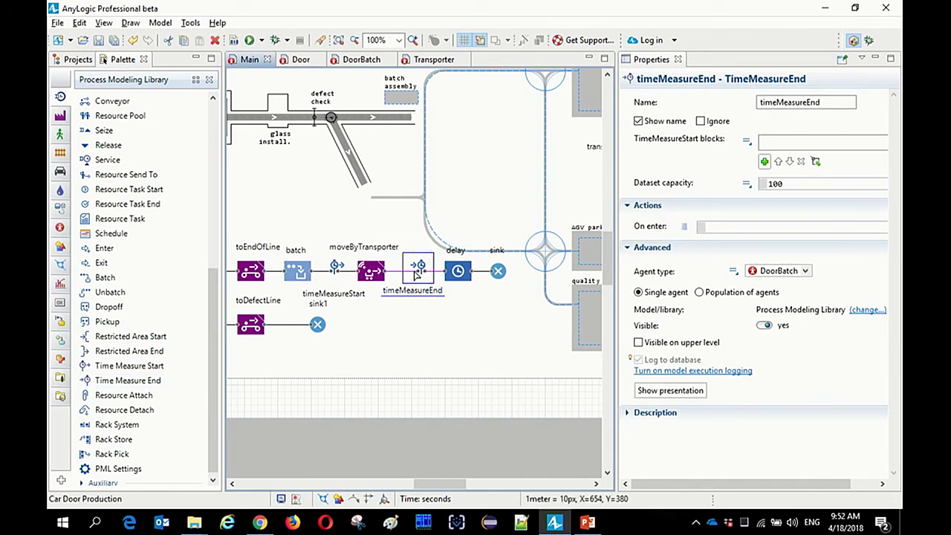
Step: Link timeMeasureEnd to the timeMeasureStart block and create a distribution chart from timeMeasureEnd
click(815, 161)
click(336, 269)
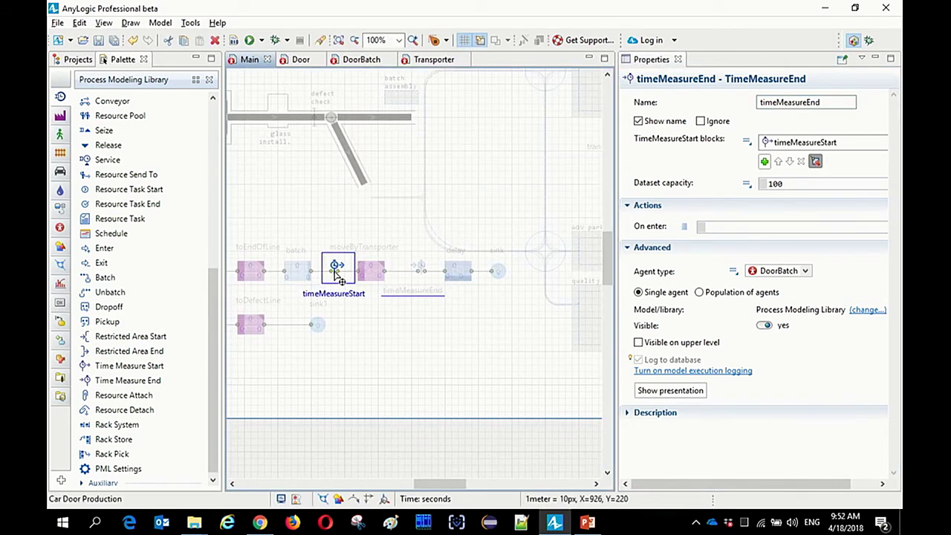
click(420, 273)
right_click(420, 275)
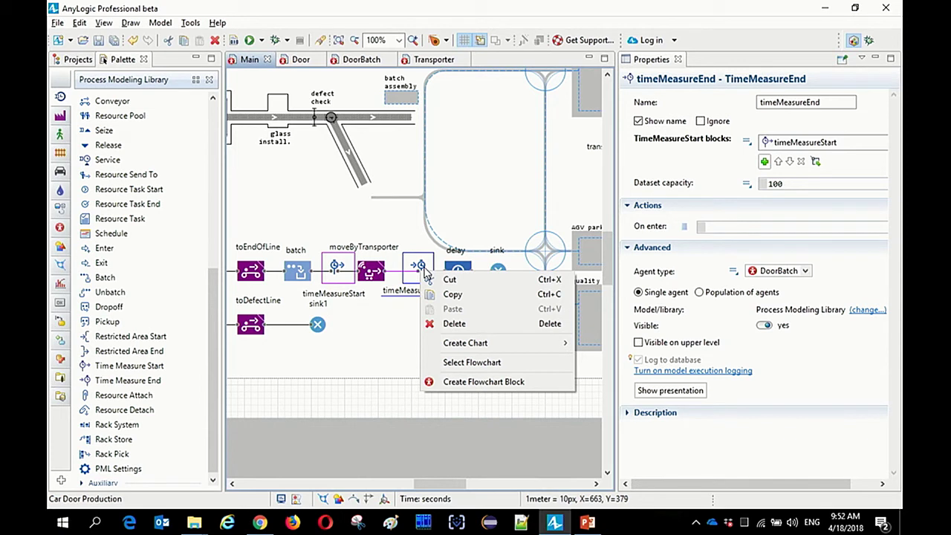
mouse_move(513, 344)
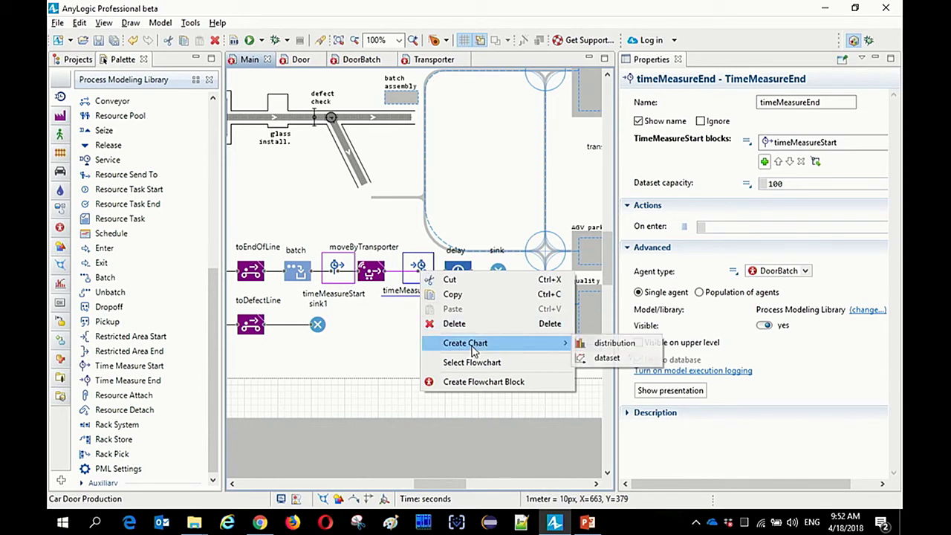
click(609, 347)
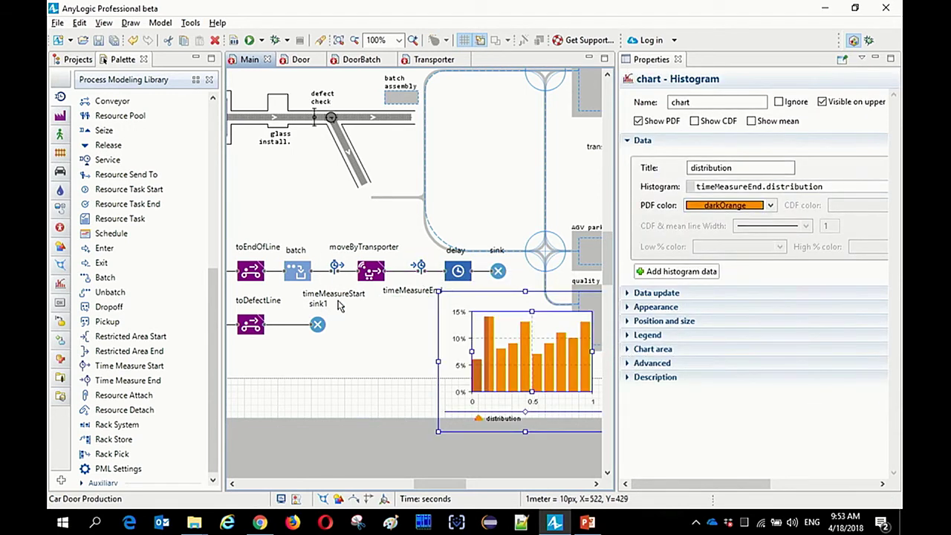
Step: Move the histogram between the painting lines and the flowchart, shorten it to fit, and enlarge its plot area vertically
drag(273, 295, 398, 330)
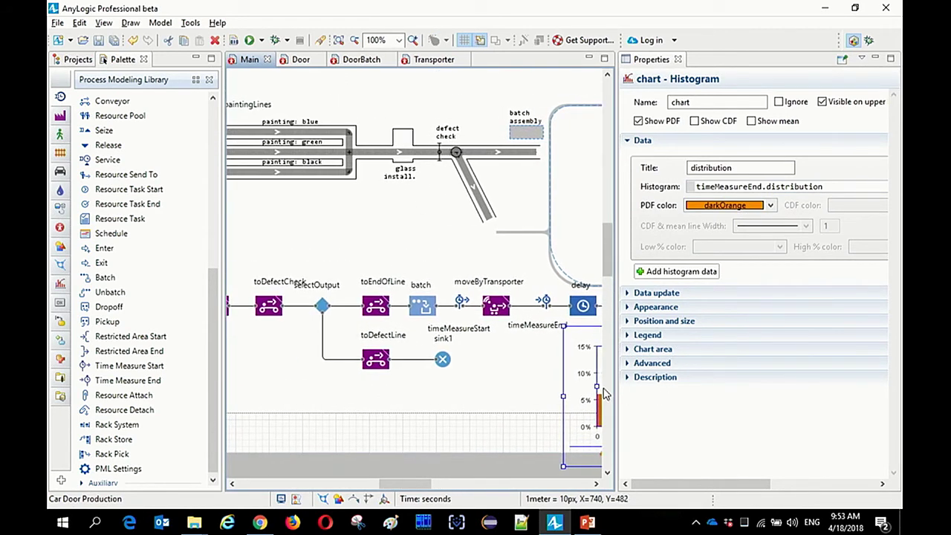
mouse_move(594, 372)
mouse_down()
mouse_move(286, 245)
mouse_move(427, 321)
mouse_move(460, 319)
mouse_up()
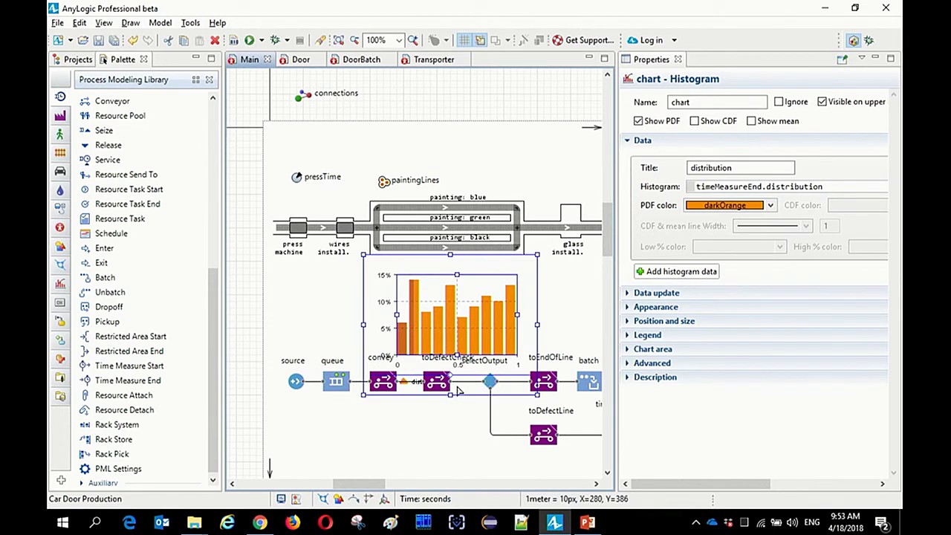
drag(451, 398, 451, 347)
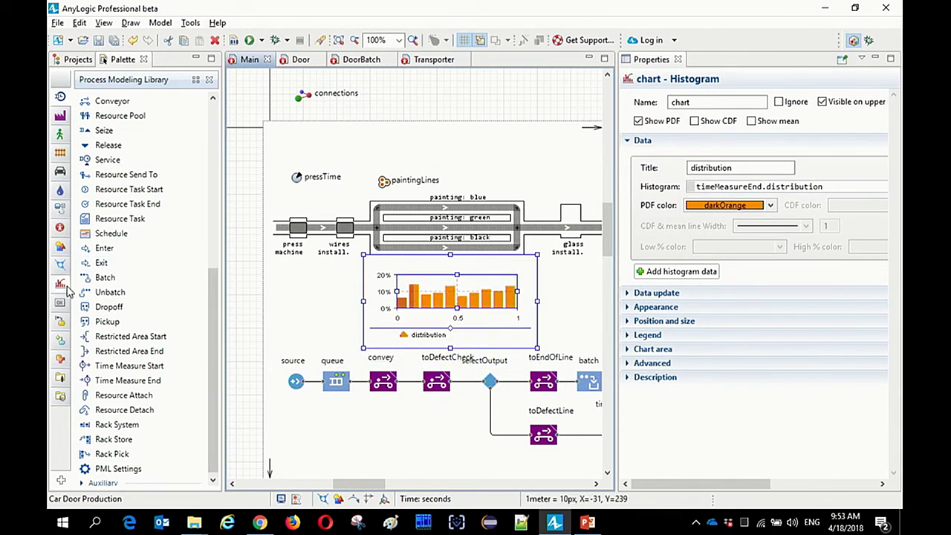
click(60, 284)
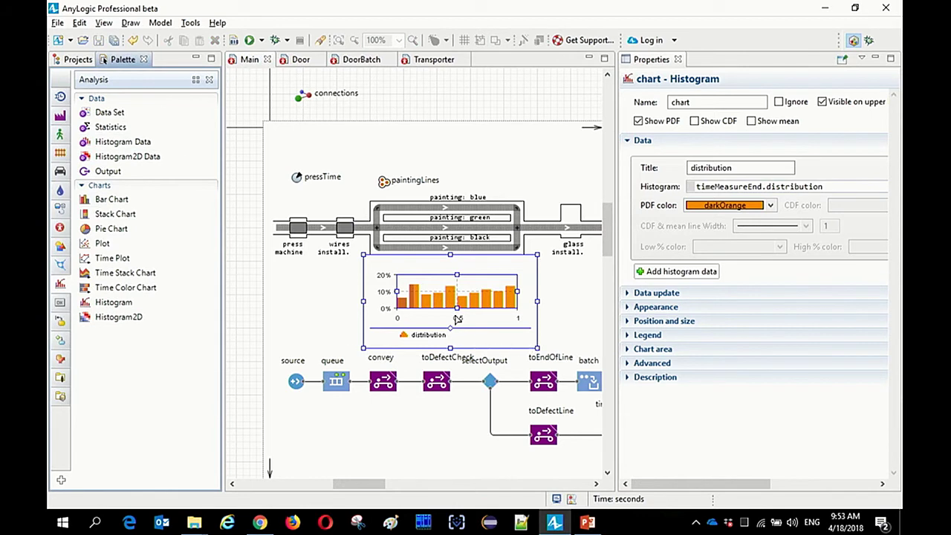
drag(458, 308, 458, 315)
drag(457, 275, 457, 268)
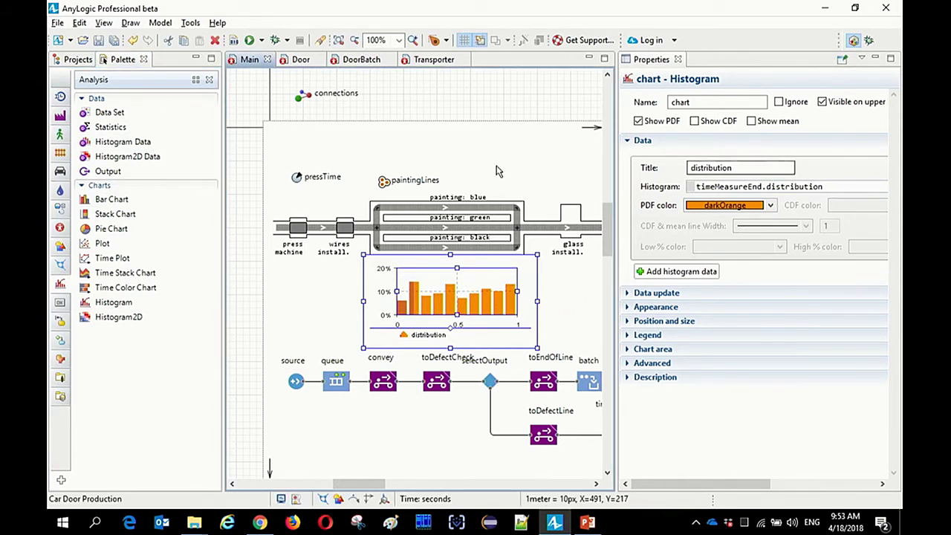
Step: Rename the histogram chart deliveryTimeInSeconds
click(696, 101)
double_click(697, 101)
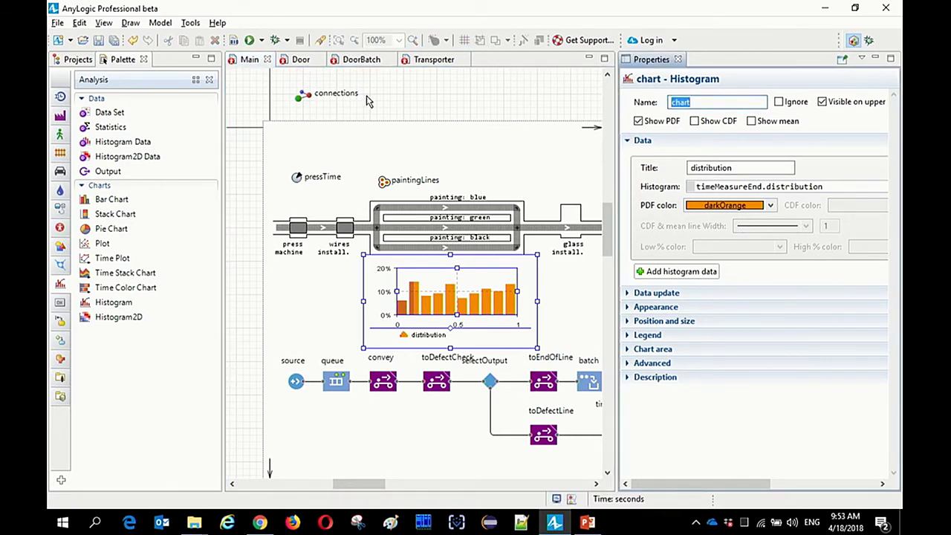
text(deliveryTimeInSeconds)
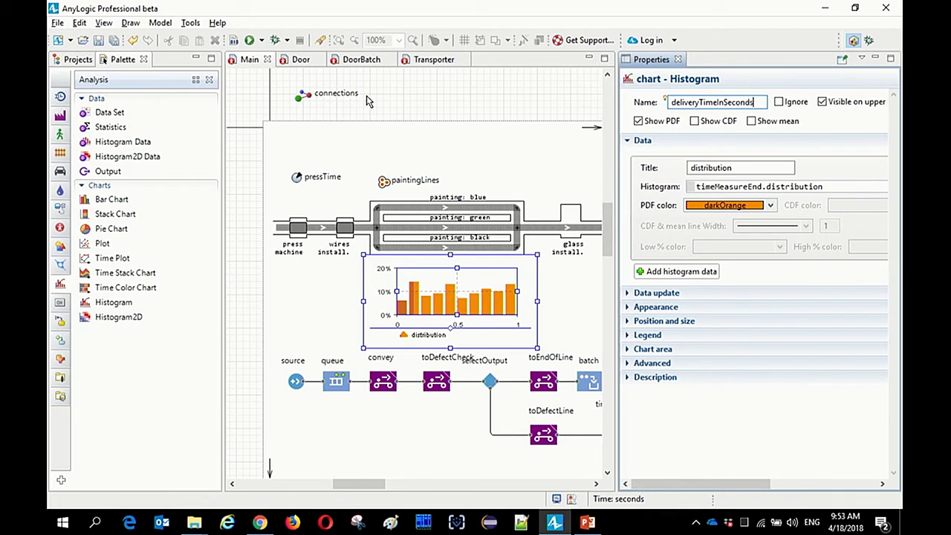
click(245, 194)
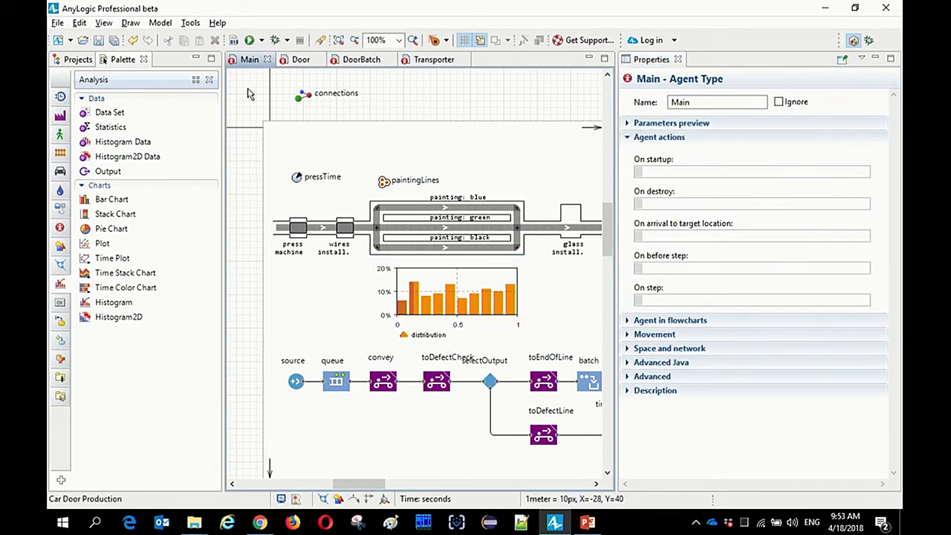
Step: Run the simulation in virtual time mode and examine the delivery time histogram as it fills
click(251, 41)
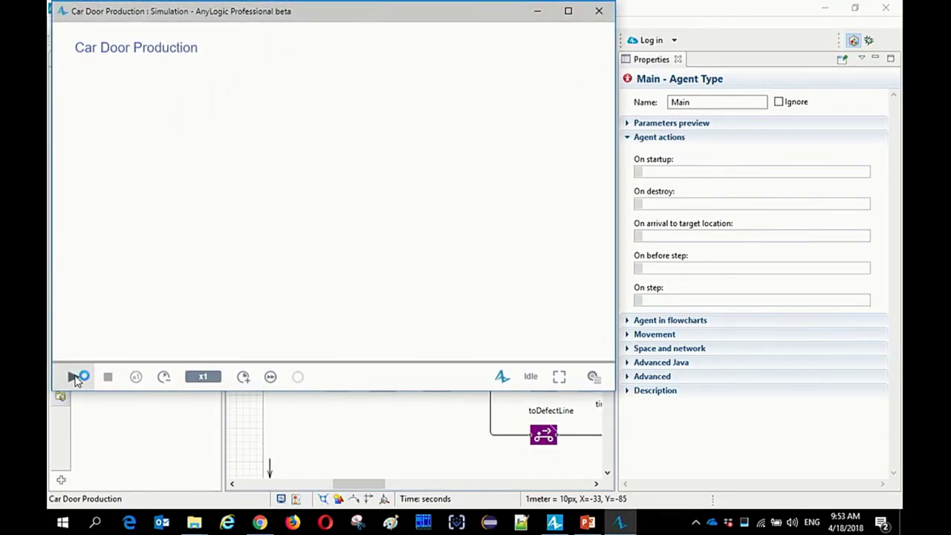
click(74, 377)
click(270, 377)
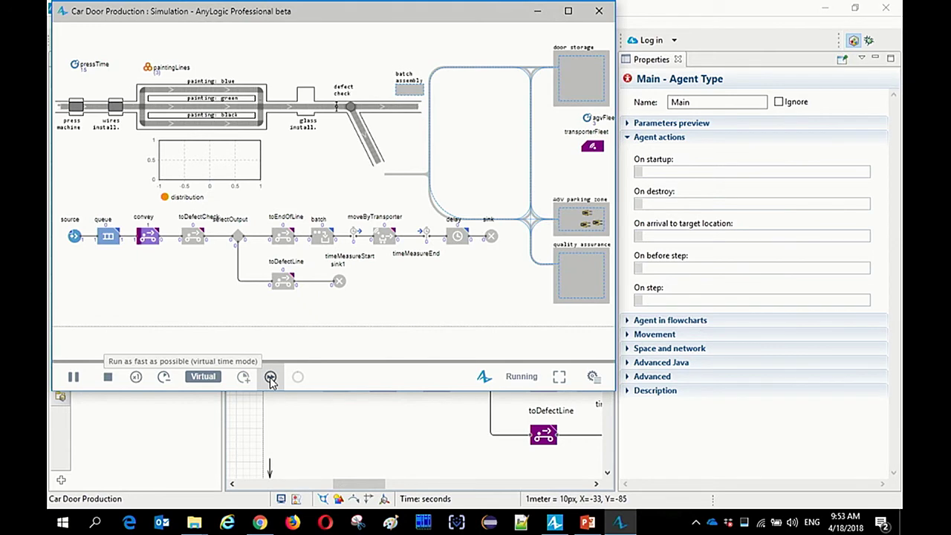
drag(239, 216, 327, 241)
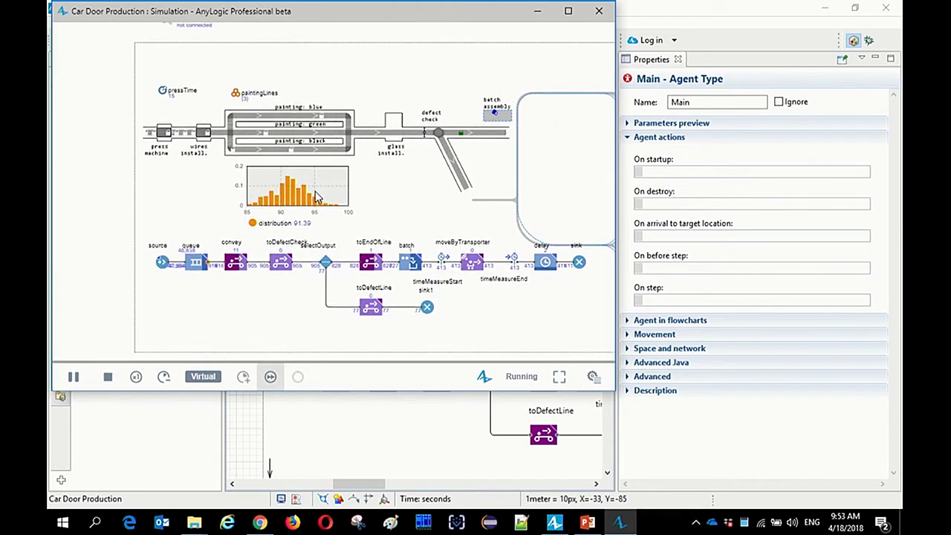
Step: Return the simulation to x1 speed, inspect the driverless forklifts at door storage in a maximized 3D view, and close it
click(277, 379)
double_click(384, 11)
drag(654, 291, 297, 33)
scroll(410, 390, up, 5)
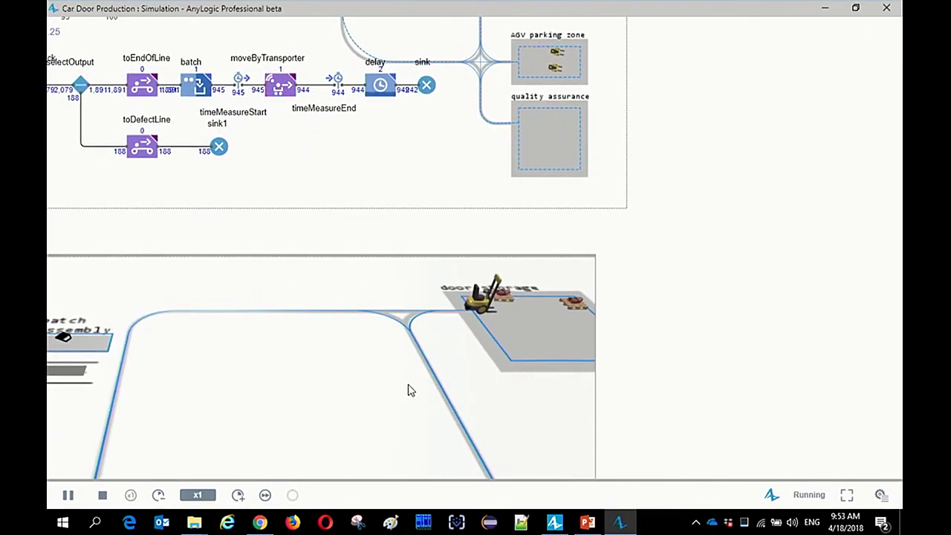
scroll(410, 390, down, 5)
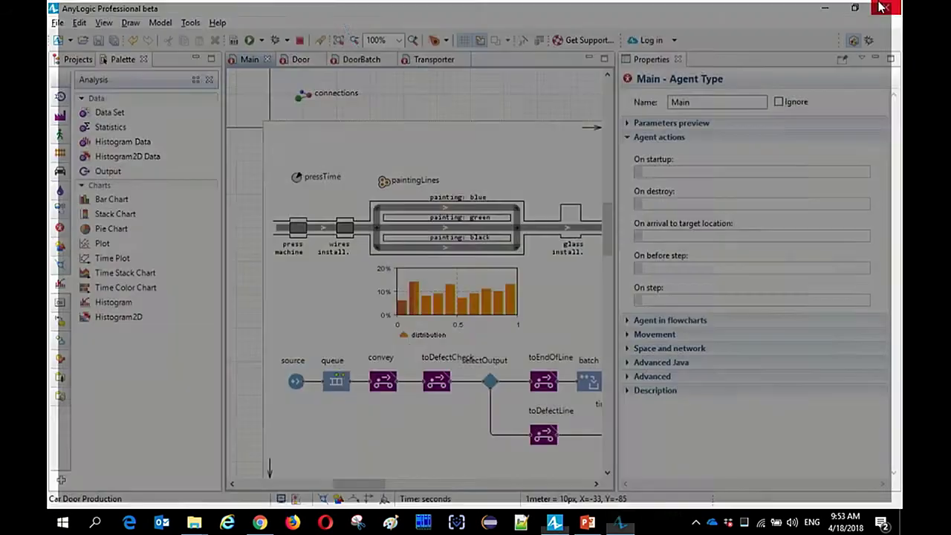
click(886, 8)
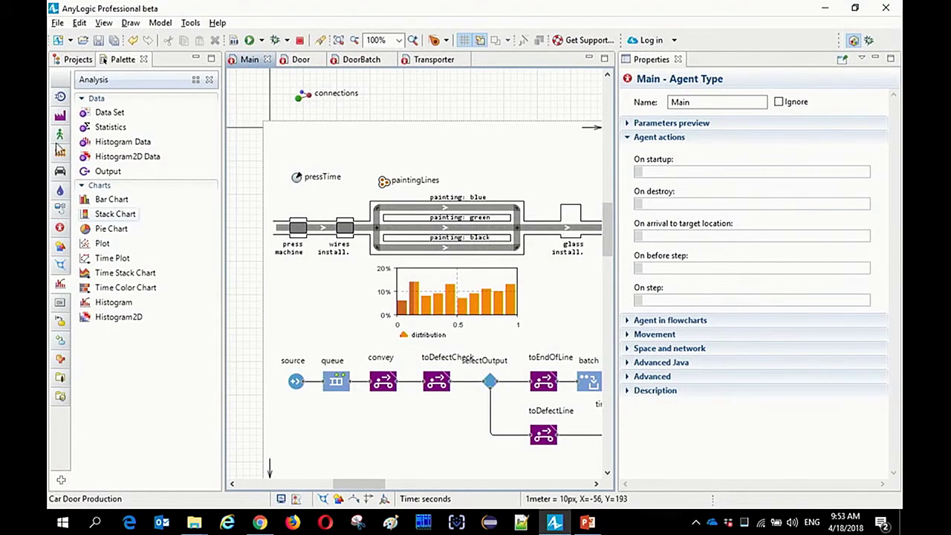
Step: Save the Car Door Production model
click(71, 59)
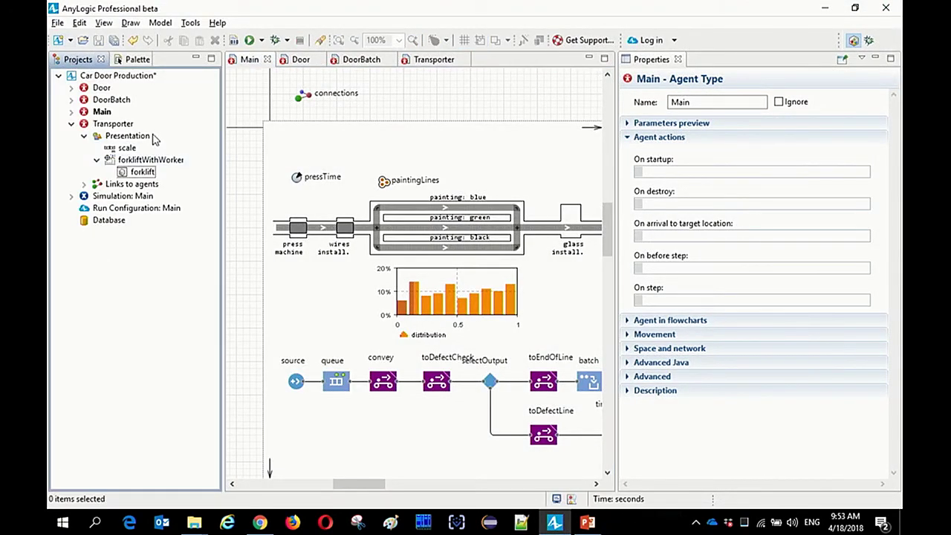
click(147, 79)
click(98, 40)
Step: Open Main's Run Configuration and add pressTime and agvFleetSize as inputs and deliveryTimeInSeconds as an output
click(136, 208)
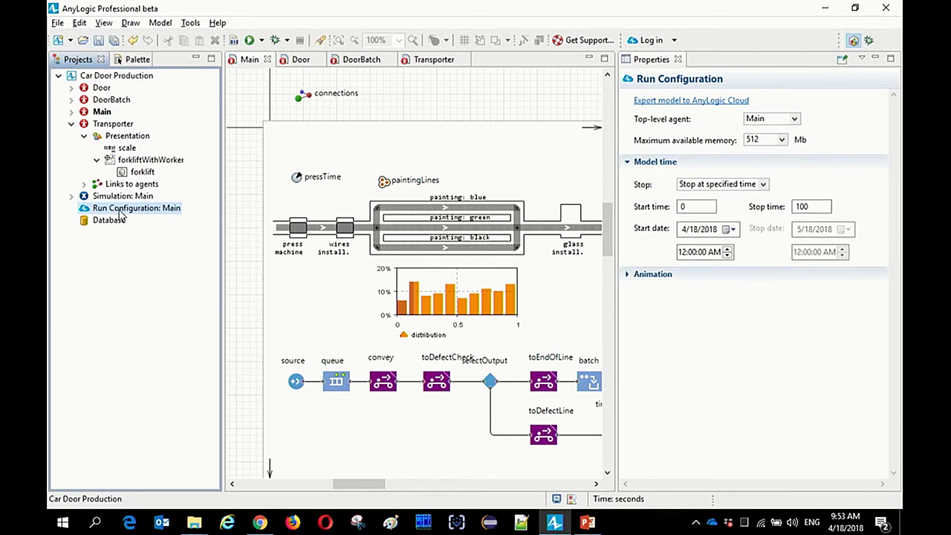
double_click(174, 211)
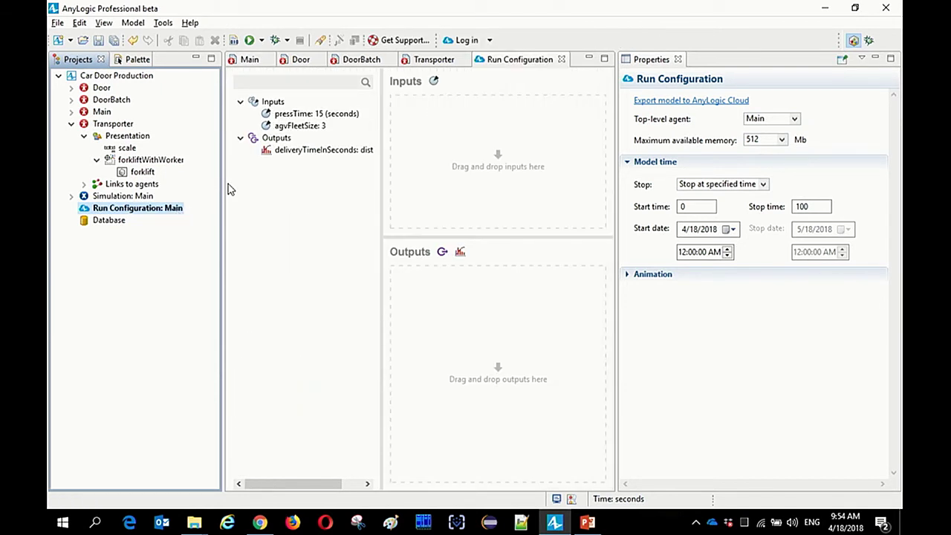
drag(305, 113, 439, 160)
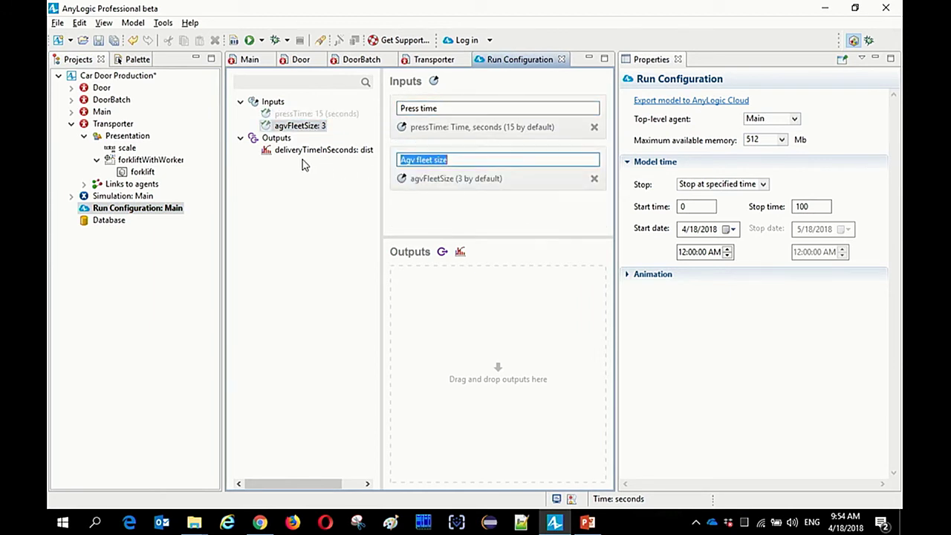
drag(306, 153, 503, 346)
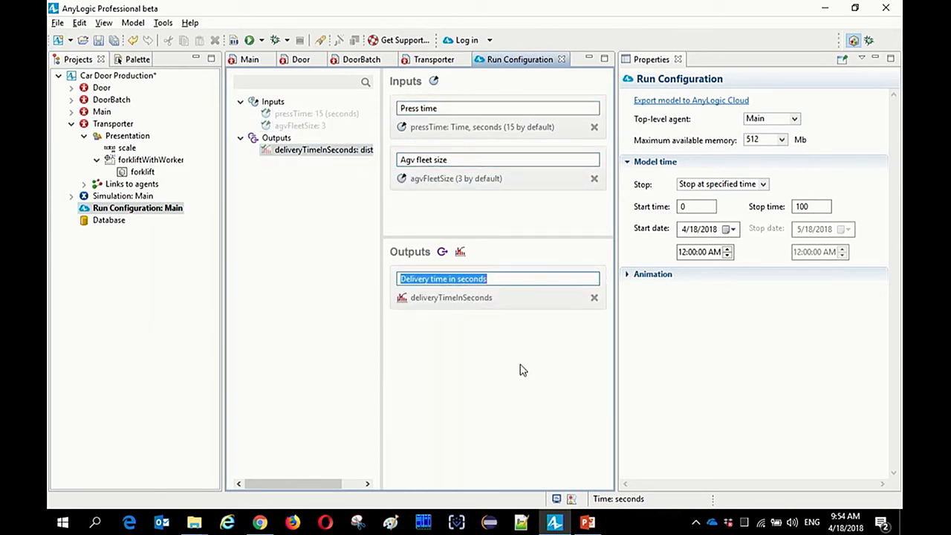
Step: Set the run configuration to stop at a specified date, with 4/19/2018 as the stop date
click(741, 185)
click(709, 202)
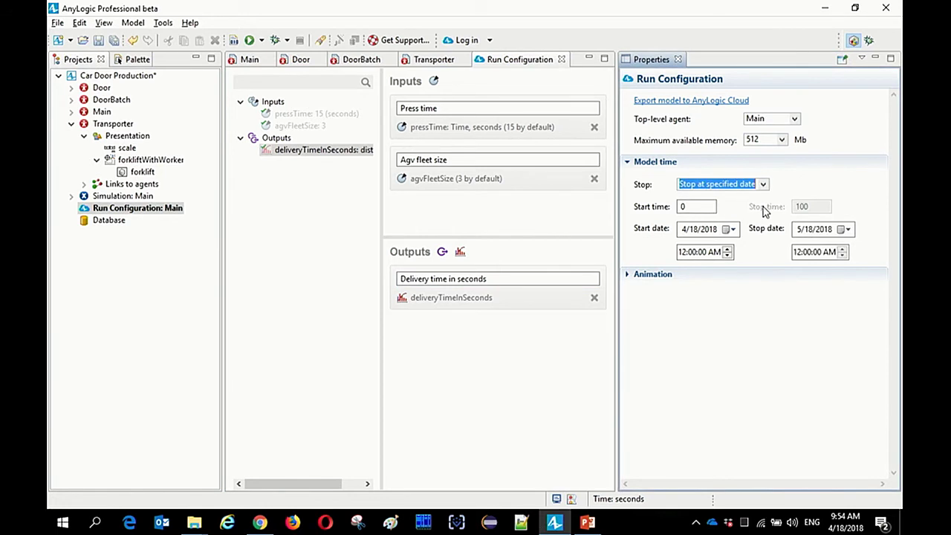
click(808, 230)
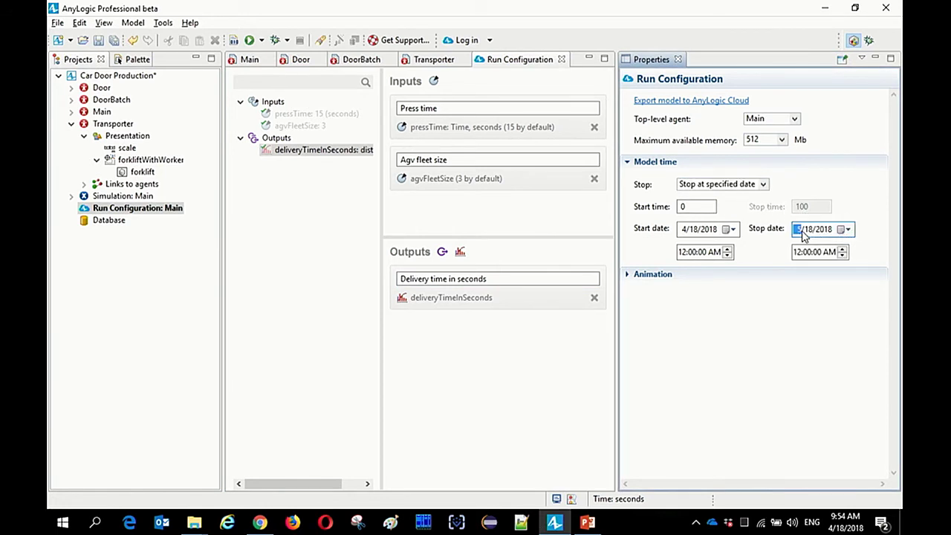
click(814, 233)
text(19)
click(710, 375)
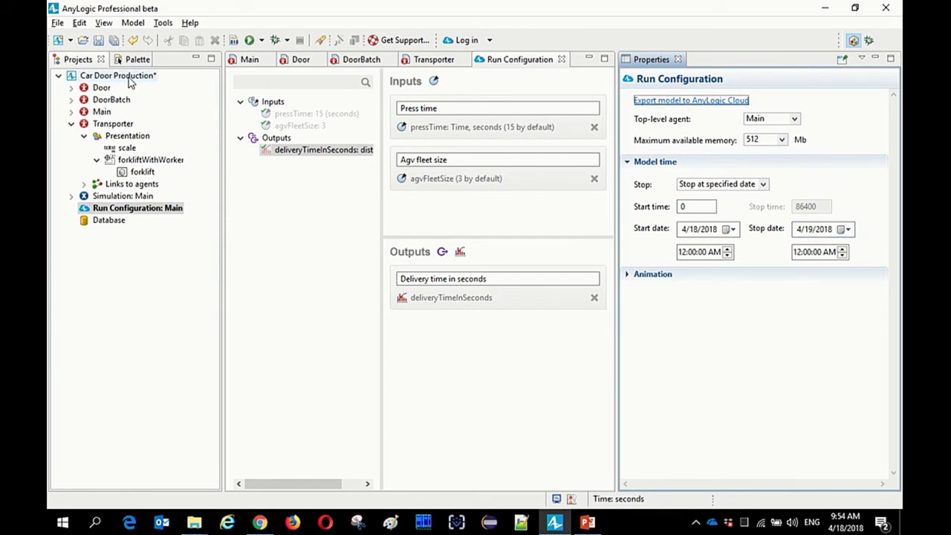
Step: Save the model's unsaved changes on starting the AnyLogic Cloud export, and cancel the upload
click(702, 109)
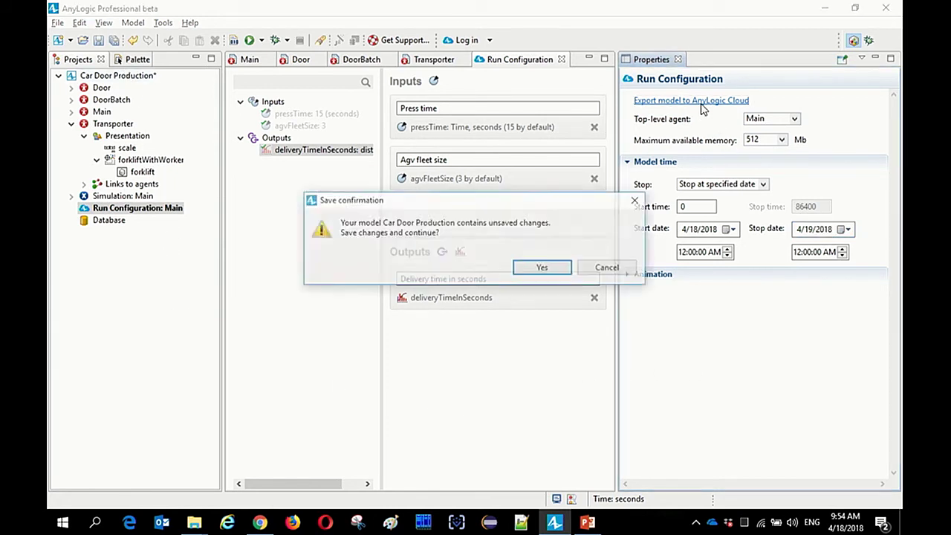
click(542, 268)
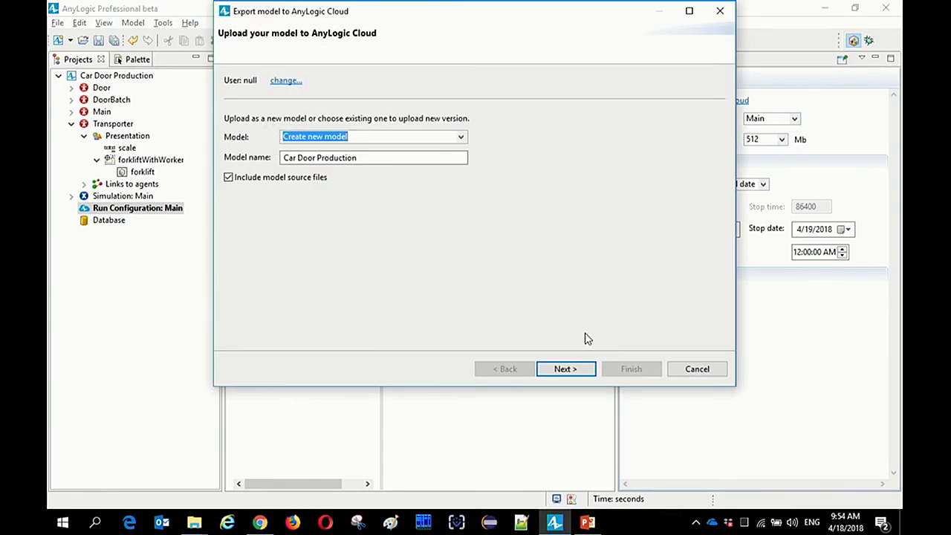
click(717, 367)
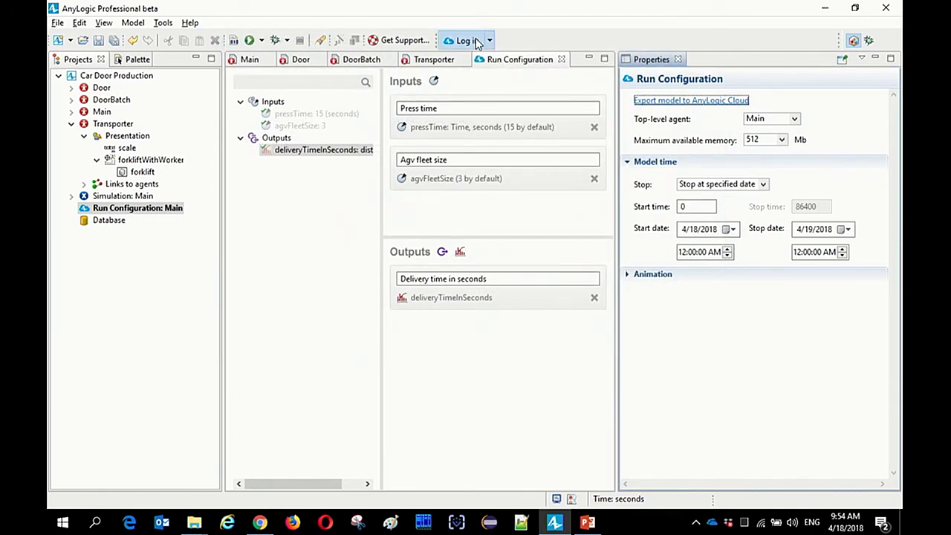
Step: Log in to AnyLogic Cloud by entering the account password
click(463, 40)
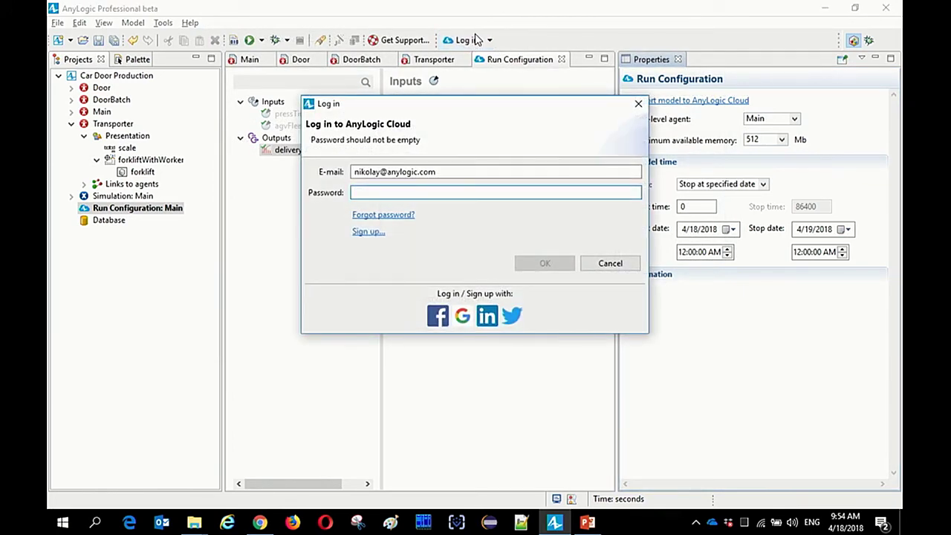
text(****)
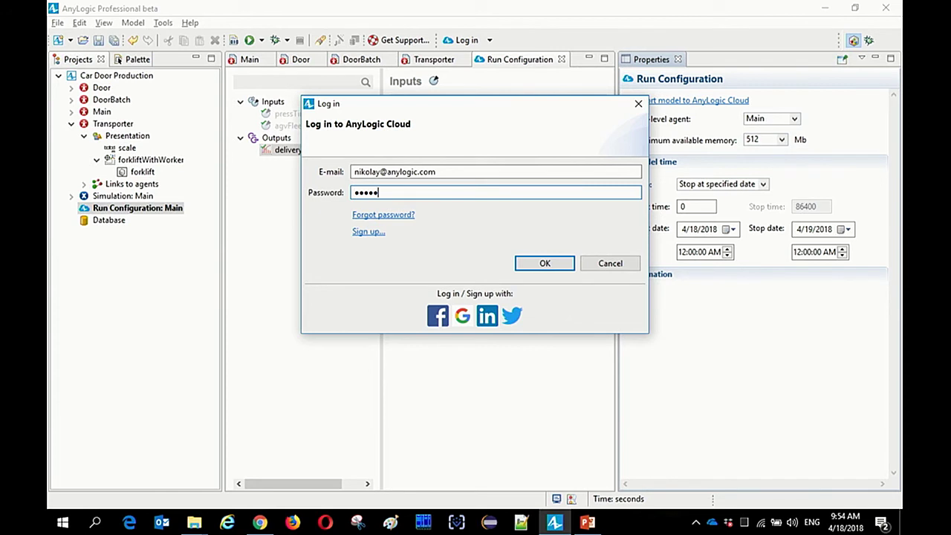
click(549, 263)
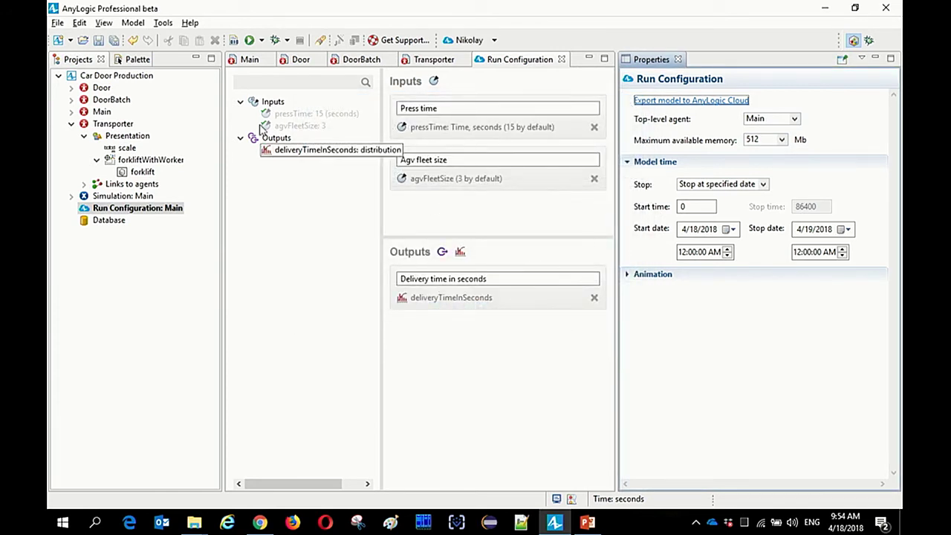
Step: Export Car Door Production to AnyLogic Cloud as a new model, with Include model source files turned off on the file selection page
click(722, 106)
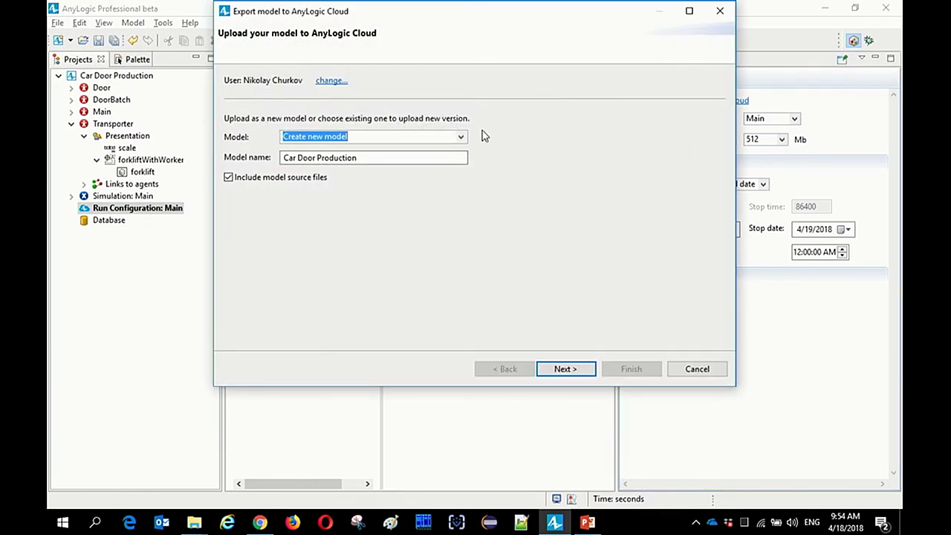
click(307, 187)
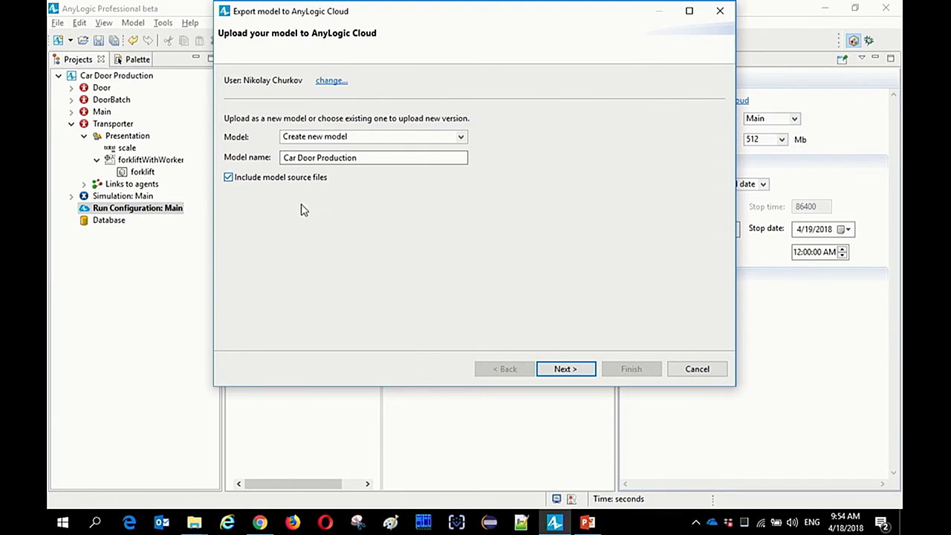
click(577, 370)
click(287, 78)
click(295, 80)
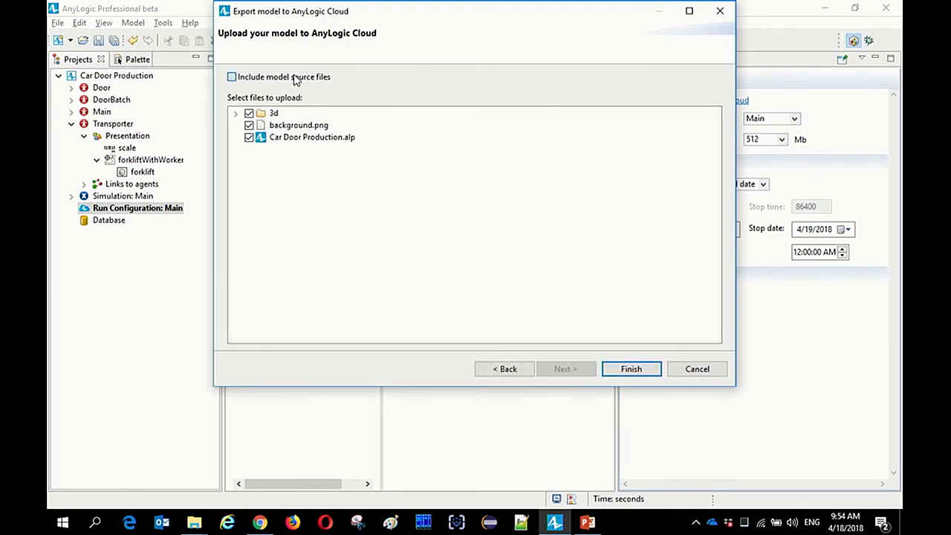
click(648, 369)
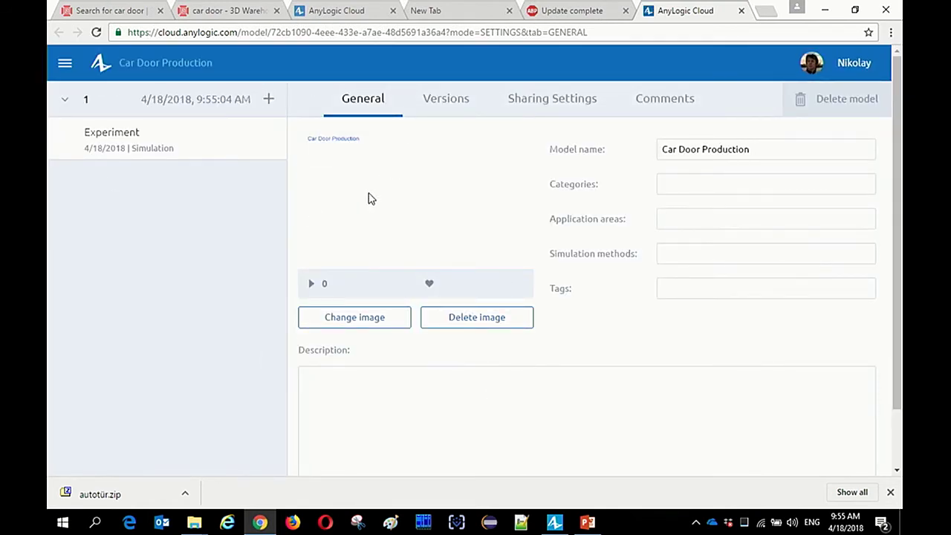
Step: Open the uploaded model's experiment, play its animation to inspect the 2D layout and 3D view, and close the animation
click(208, 140)
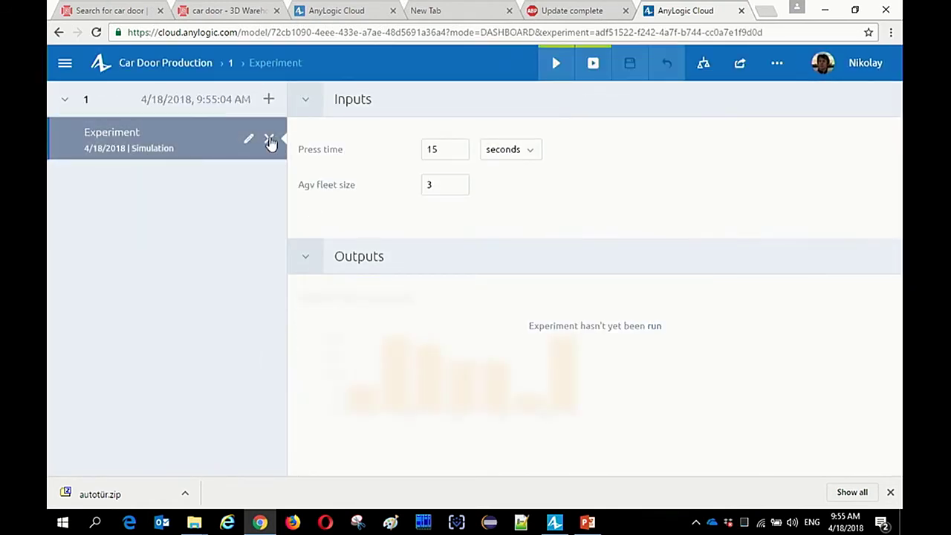
click(594, 64)
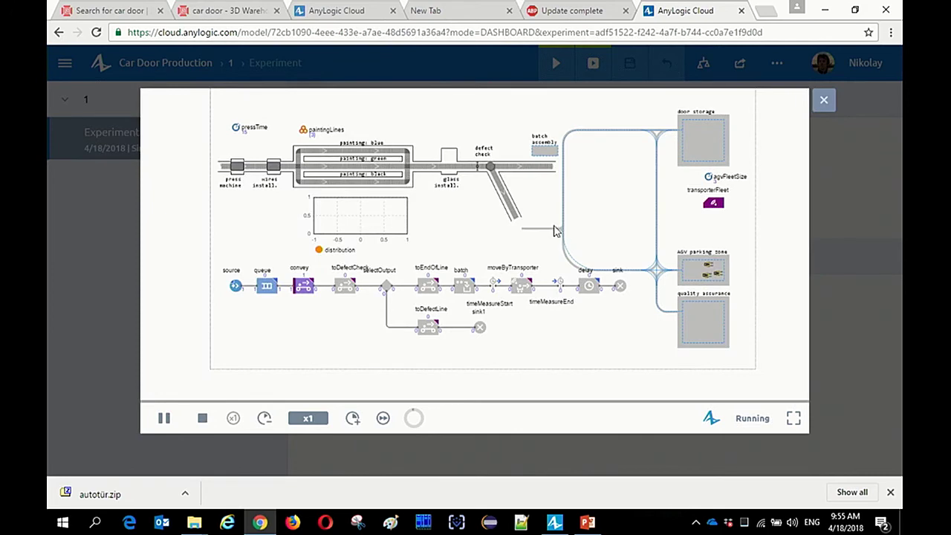
scroll(497, 166, down, 3)
scroll(444, 235, down, 2)
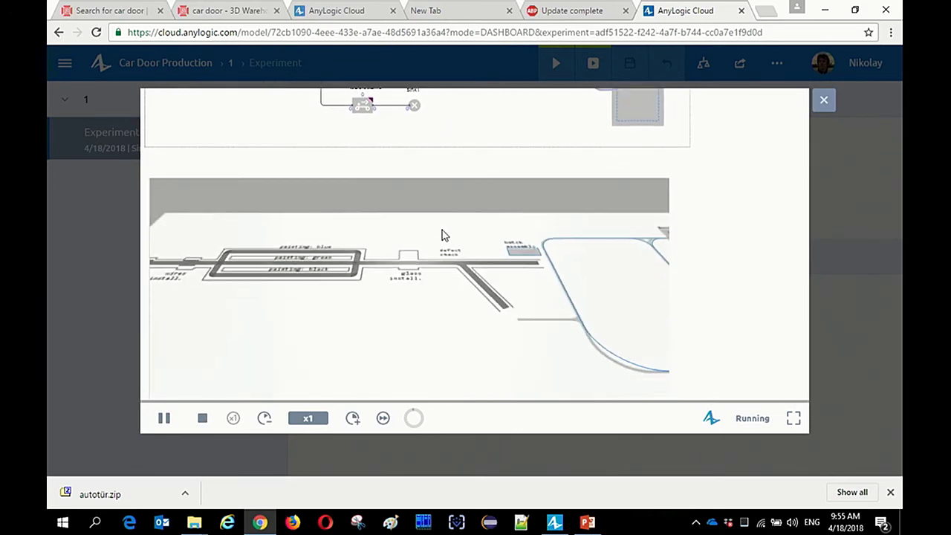
drag(381, 288, 387, 245)
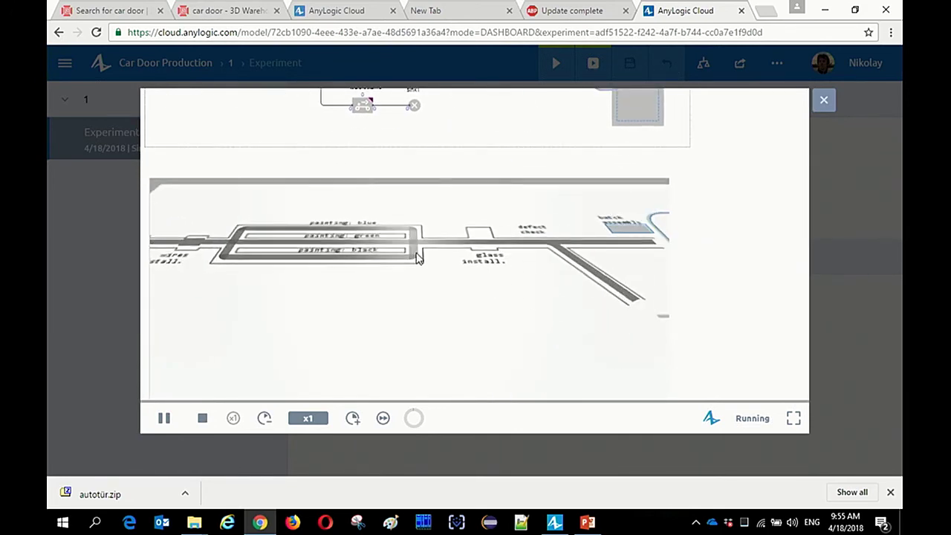
click(823, 99)
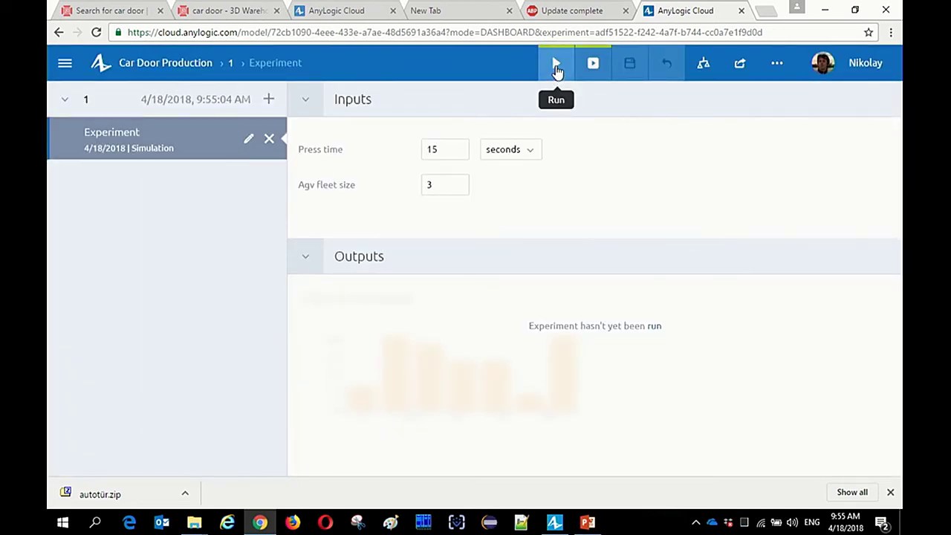
Step: Run the cloud experiment to compute the delivery time output
click(564, 70)
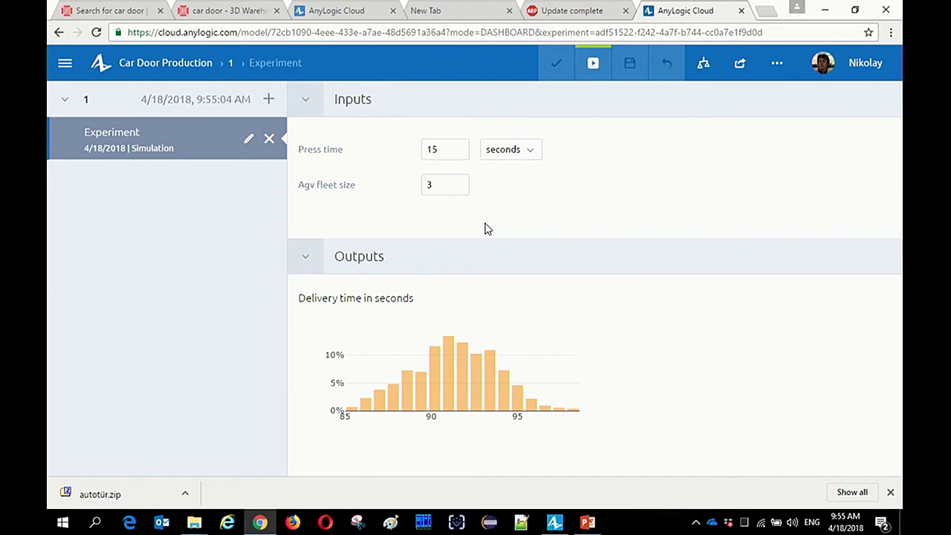
Step: Play the experiment's animation in full screen, bring the 3D view into sight, and raise the speed to x25
click(594, 65)
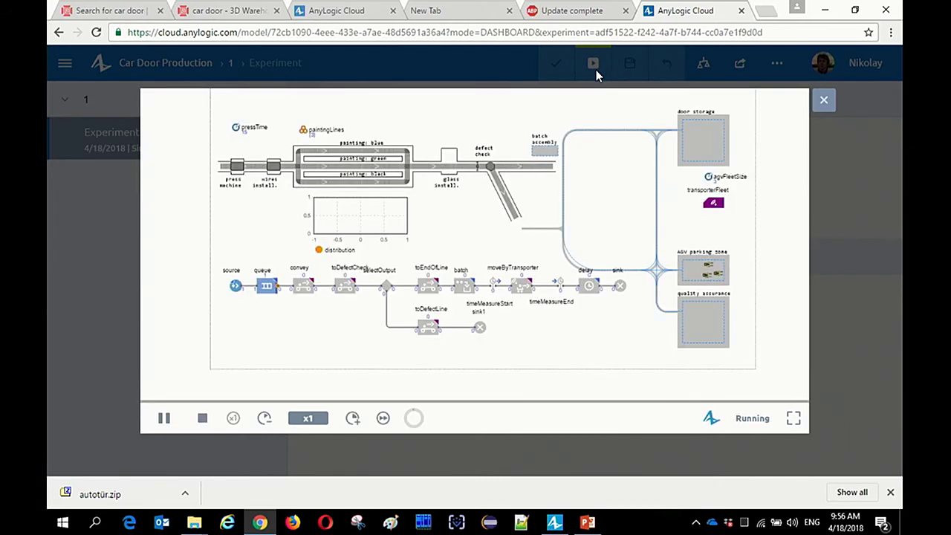
drag(568, 193, 547, 202)
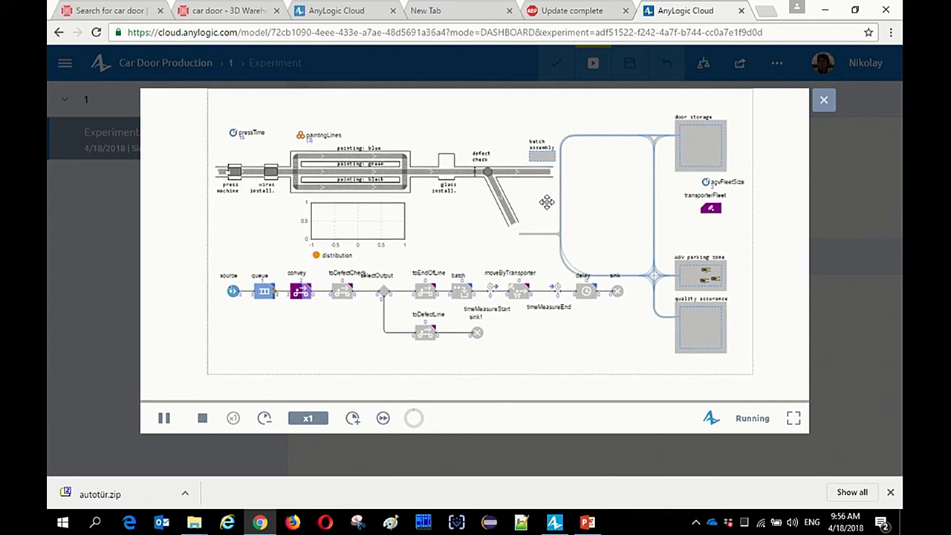
click(794, 424)
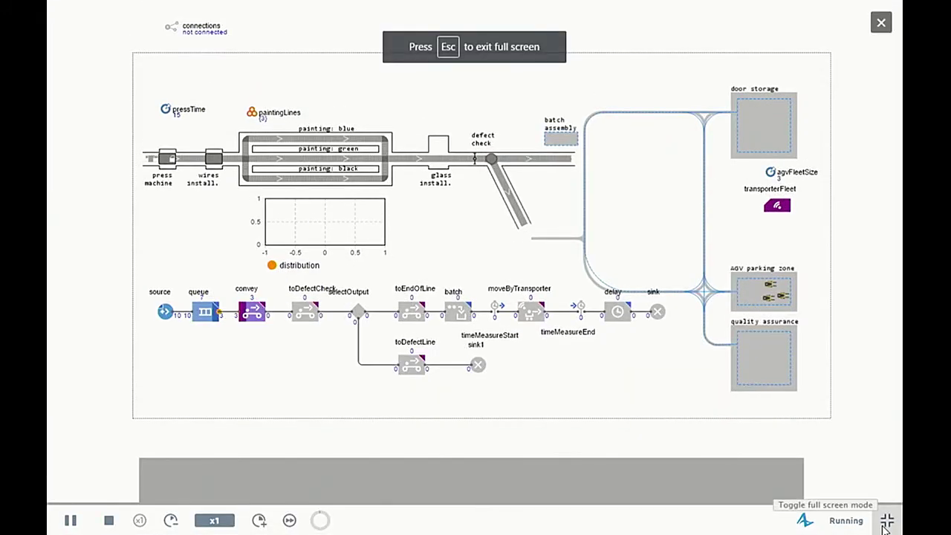
drag(547, 346, 531, 101)
scroll(341, 445, down, 3)
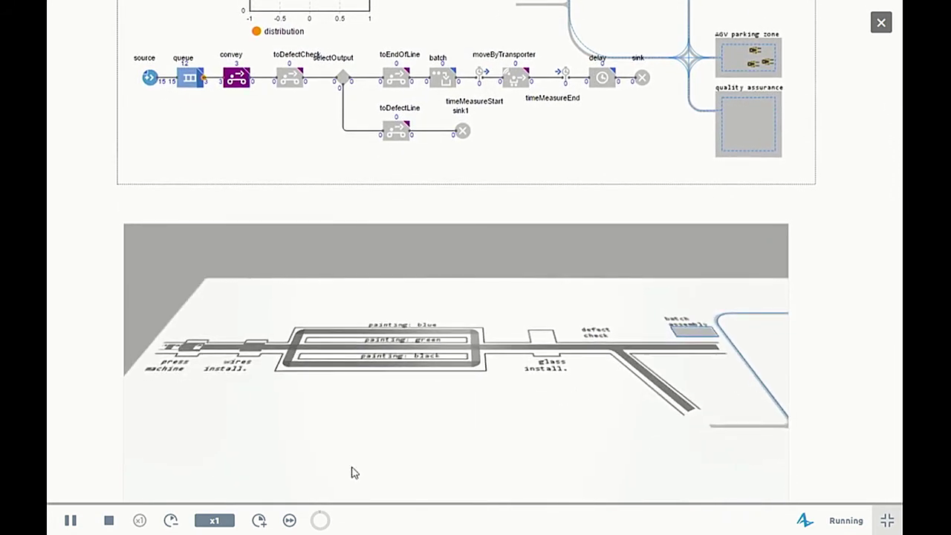
click(259, 521)
click(258, 521)
click(258, 522)
click(258, 521)
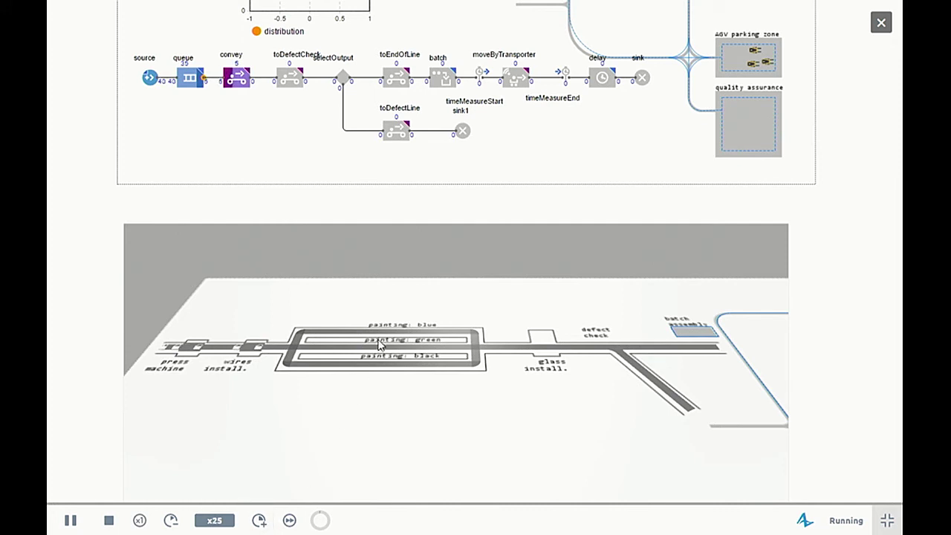
Step: Examine the painting lines in the 3D animation up close, leave full screen, and close the download bar and the animation
scroll(501, 327, up, 1)
scroll(532, 152, up, 2)
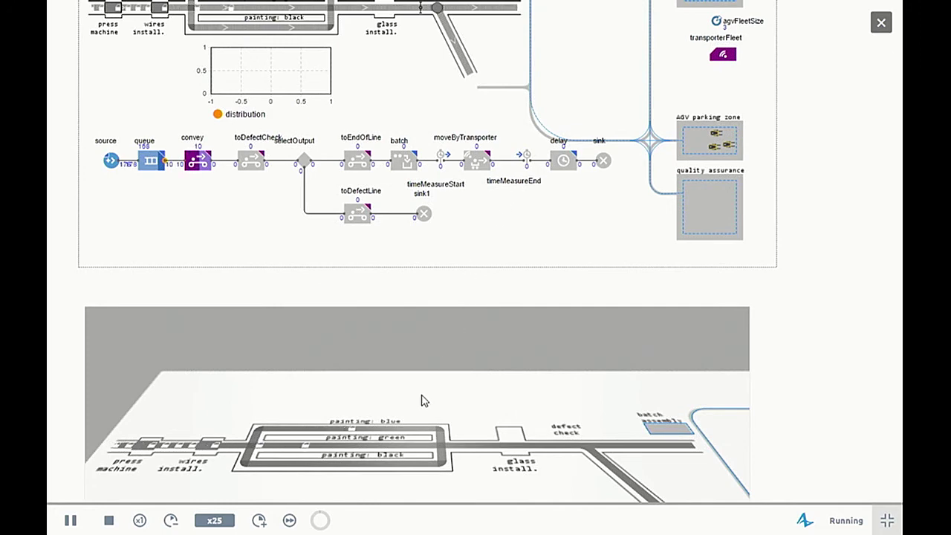
scroll(397, 467, up, 4)
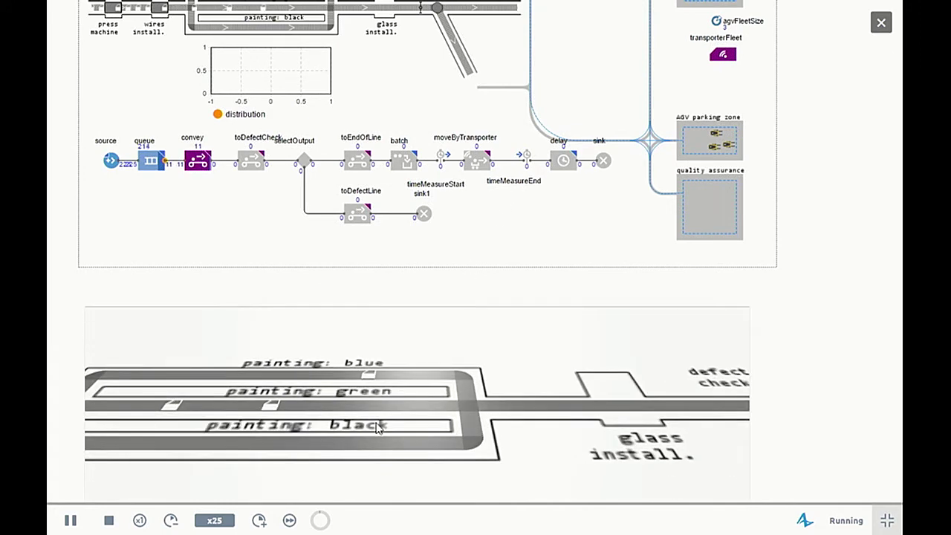
scroll(536, 186, up, 1)
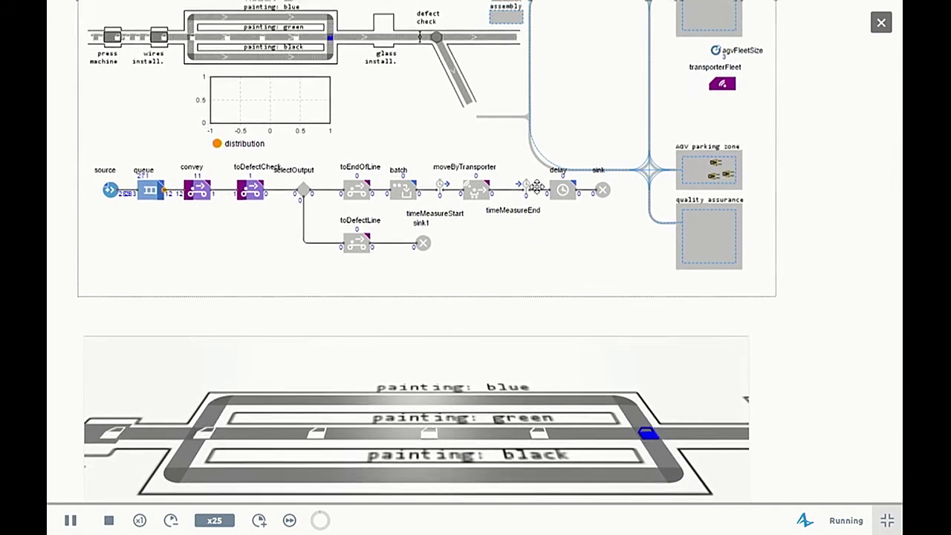
drag(537, 185, 550, 189)
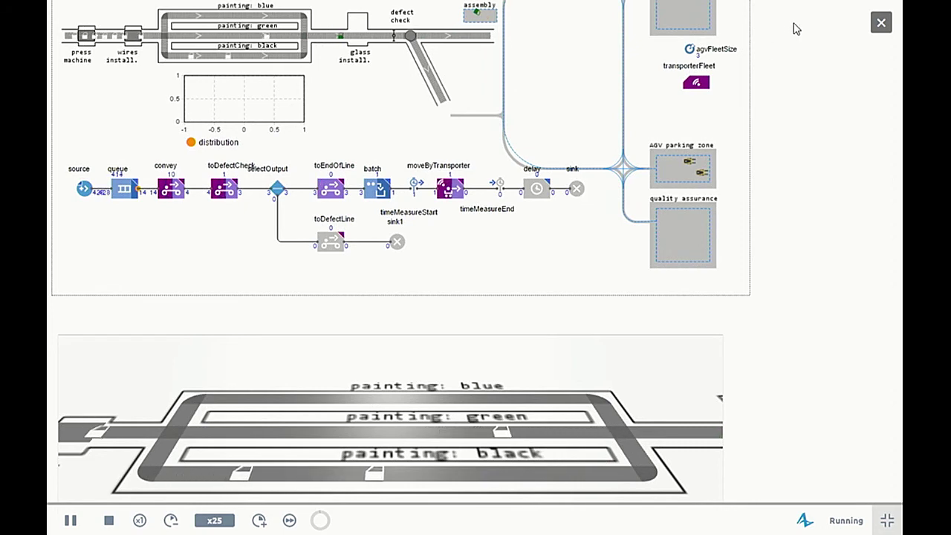
click(887, 520)
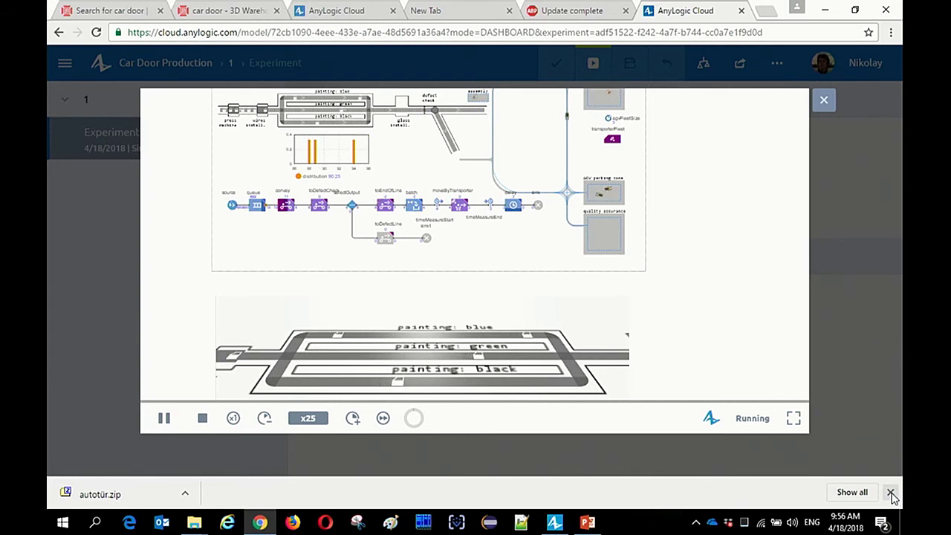
click(890, 494)
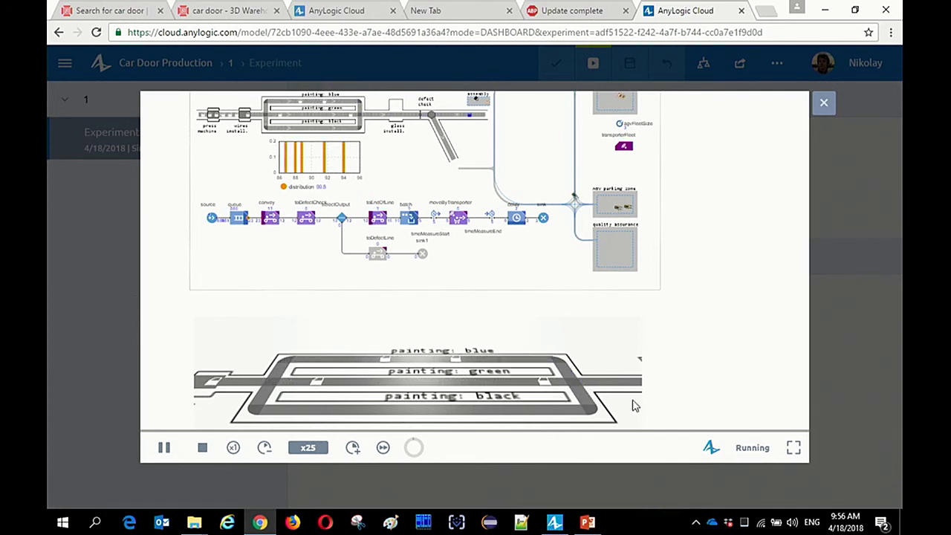
click(825, 105)
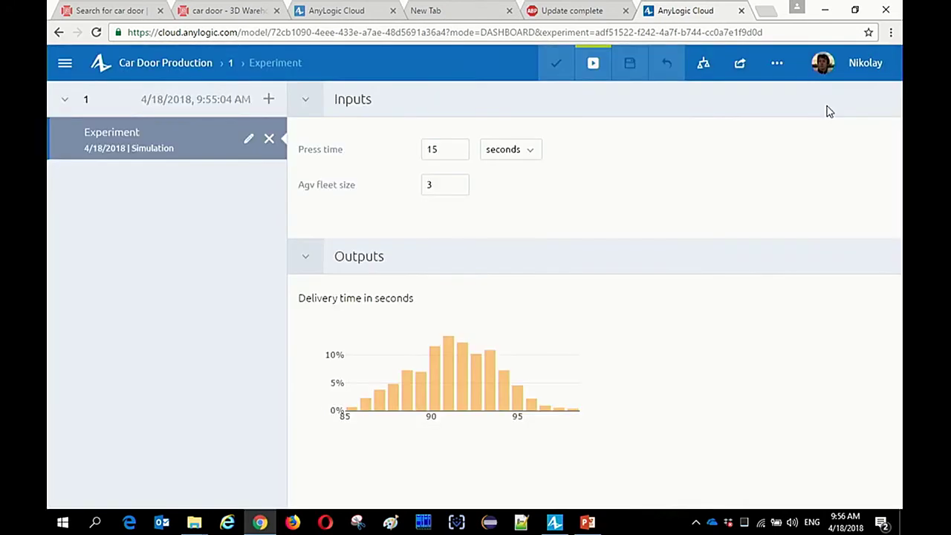
Step: Add a new Simulation experiment named "Small Fleet" to version 1 of the model
click(269, 101)
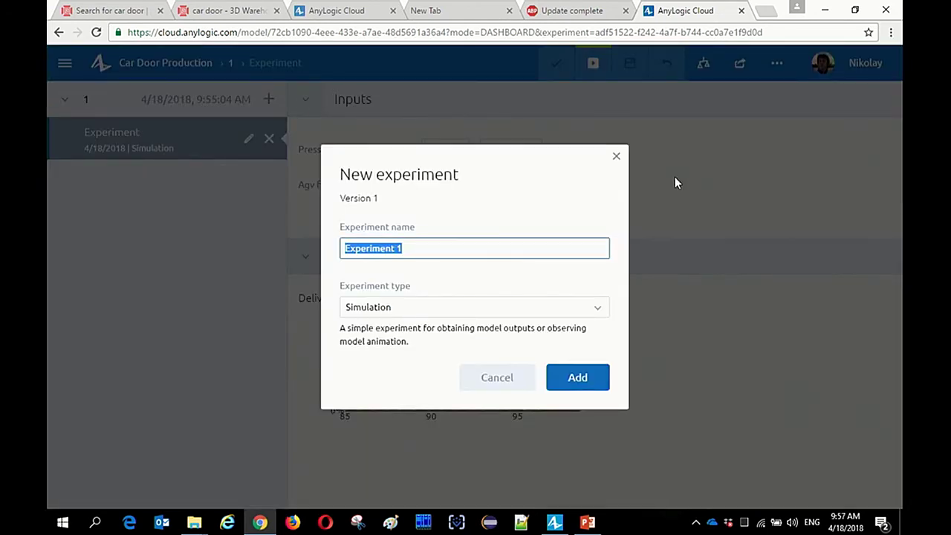
text(Small Fle)
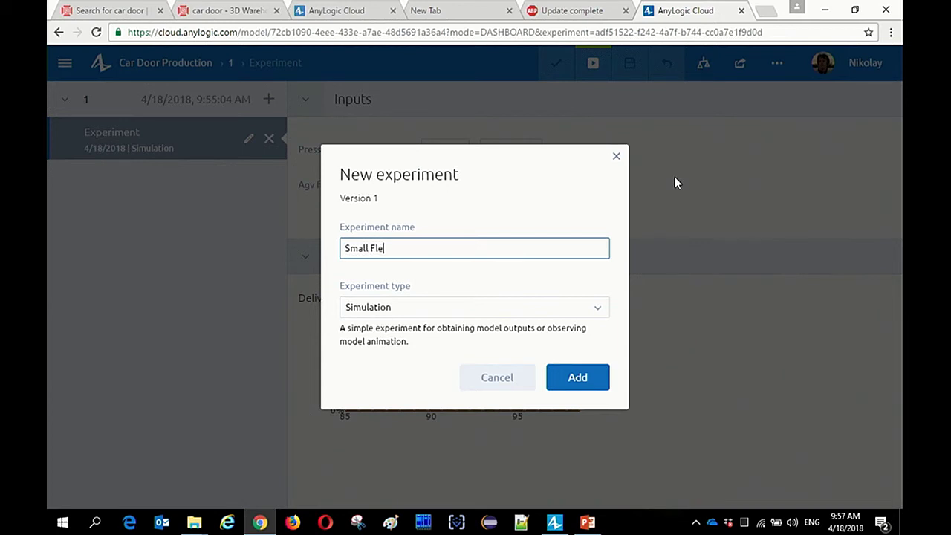
text(et)
click(586, 307)
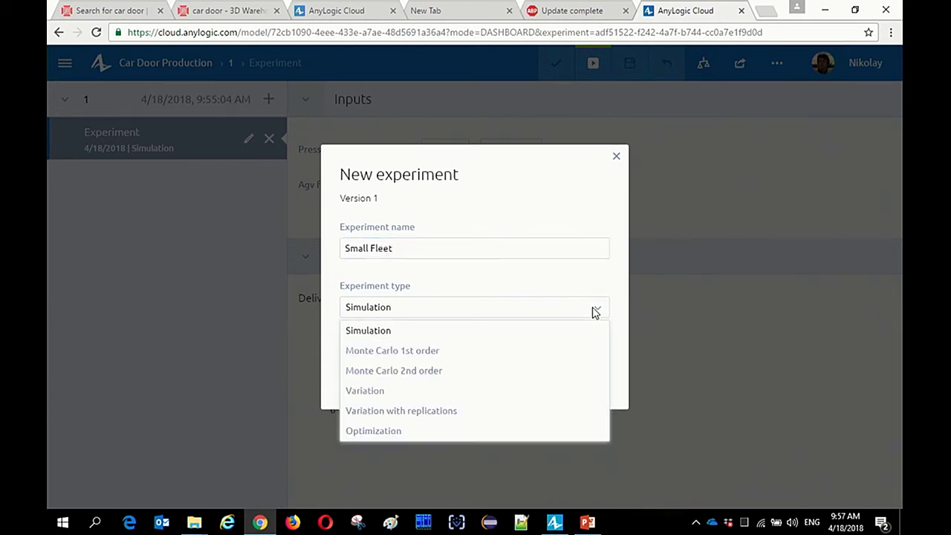
click(386, 334)
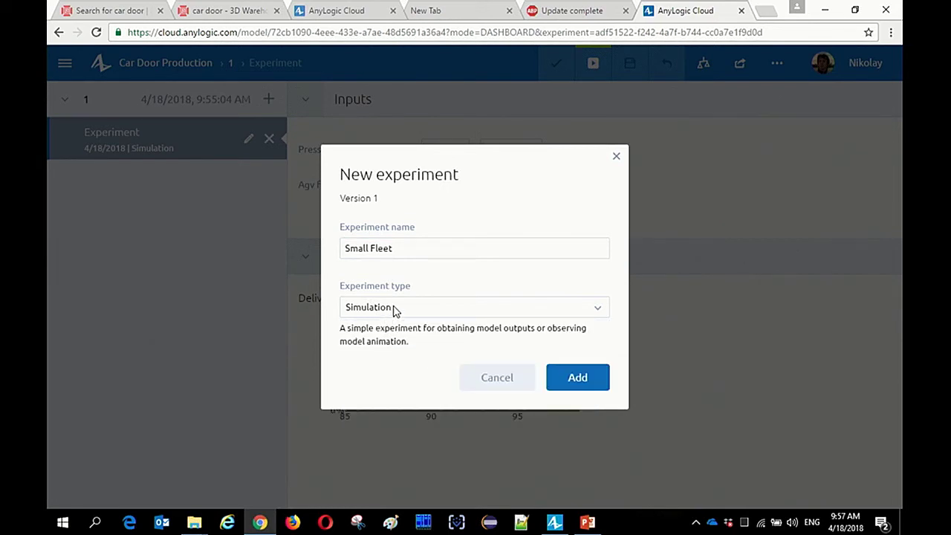
click(577, 377)
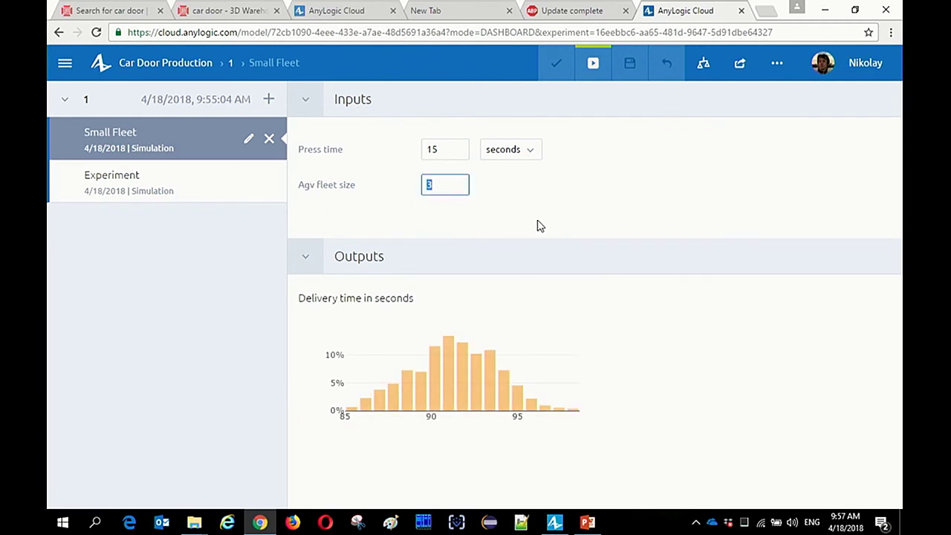
Step: Set the Agv fleet size of Small Fleet to 1 and check it against the inputs of the original experiment
click(505, 196)
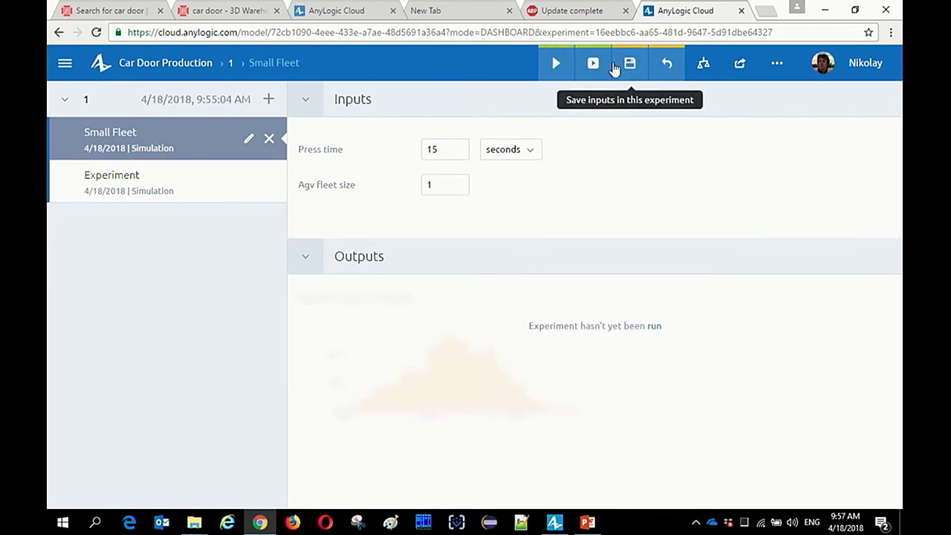
click(444, 186)
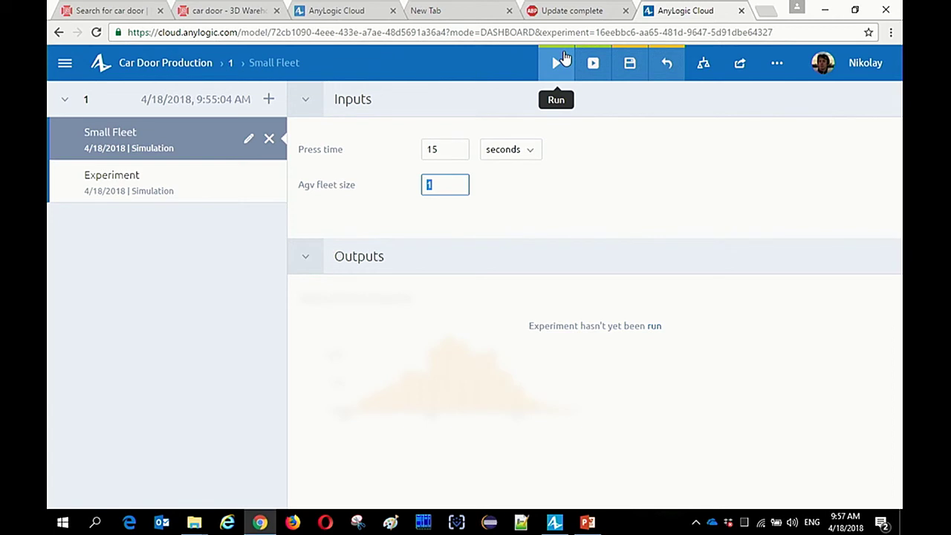
click(155, 192)
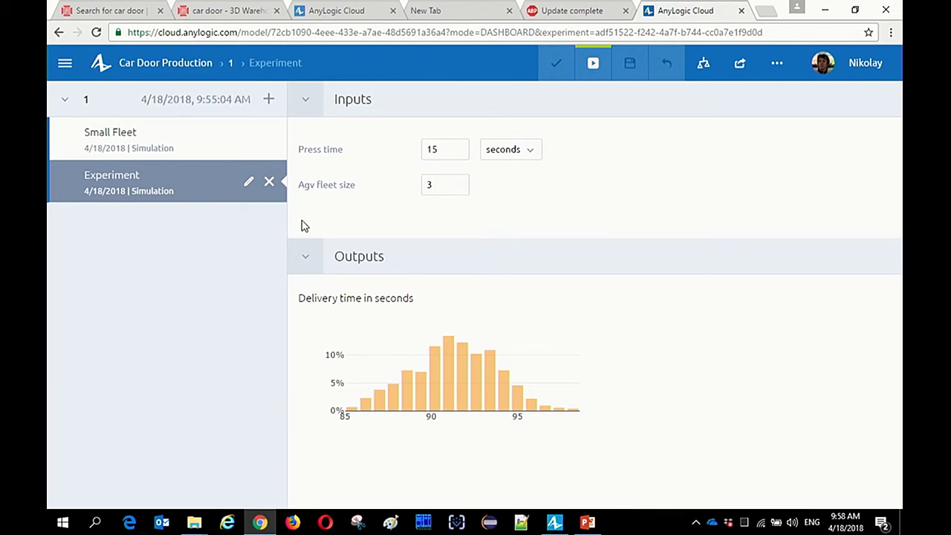
click(210, 160)
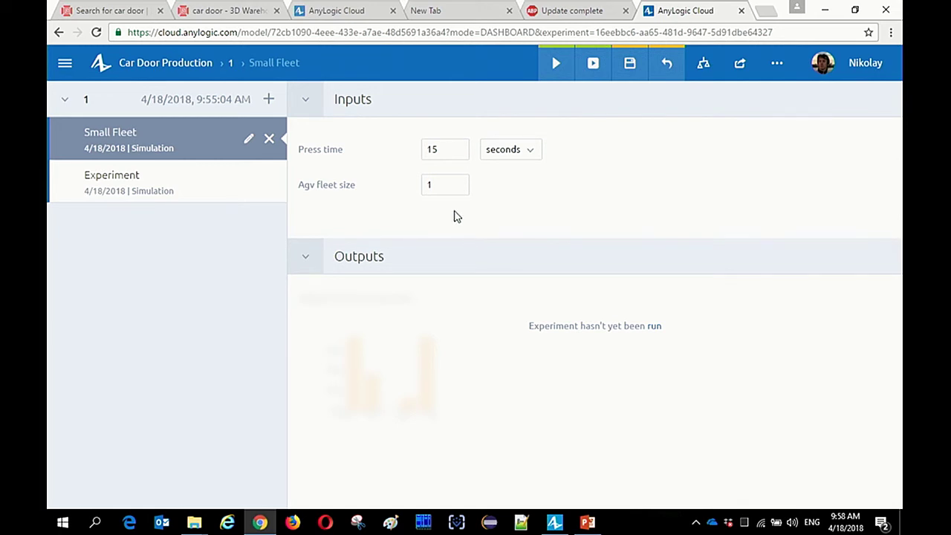
Step: Try an Agv fleet size of 3 in the Small Fleet experiment
double_click(429, 184)
click(500, 203)
click(428, 184)
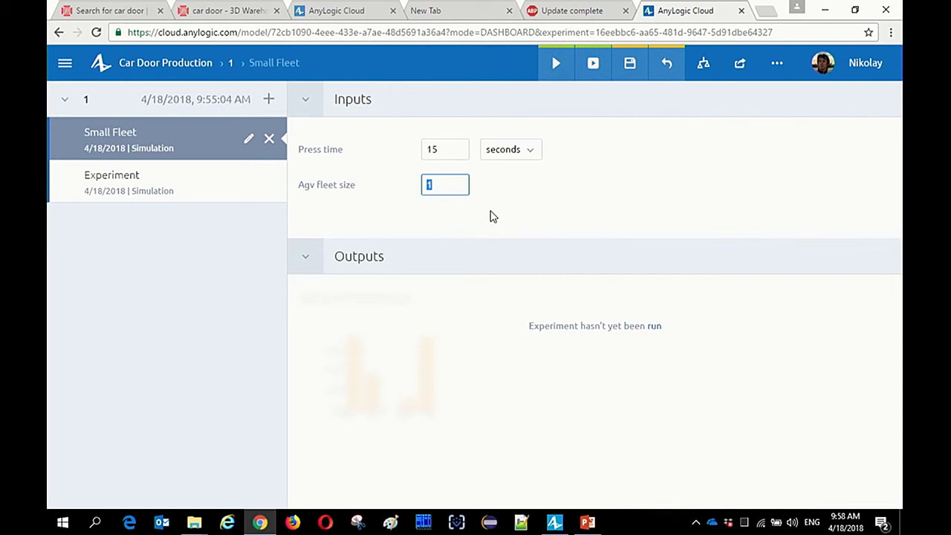
click(673, 195)
click(446, 191)
text(3)
click(569, 193)
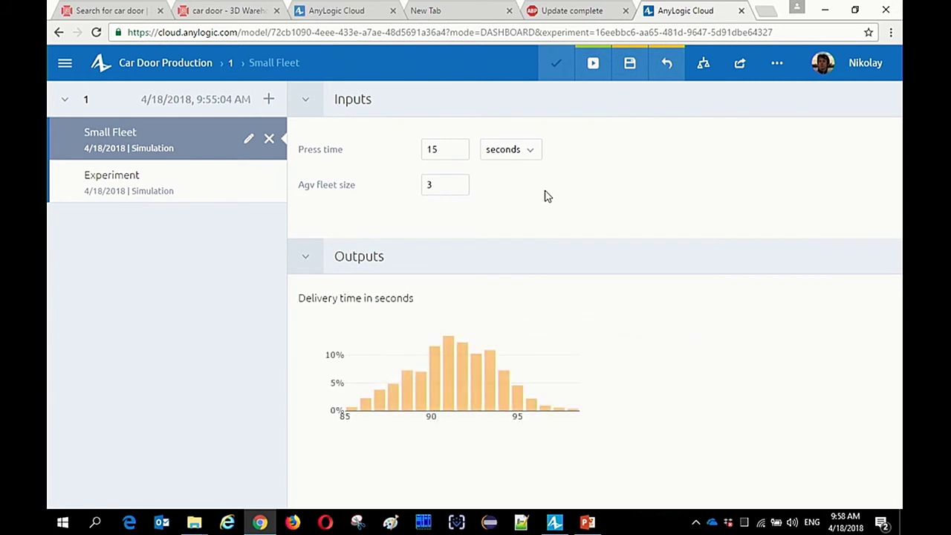
Step: Set the Agv fleet size of Small Fleet to 1 and run the experiment
double_click(442, 195)
text(1)
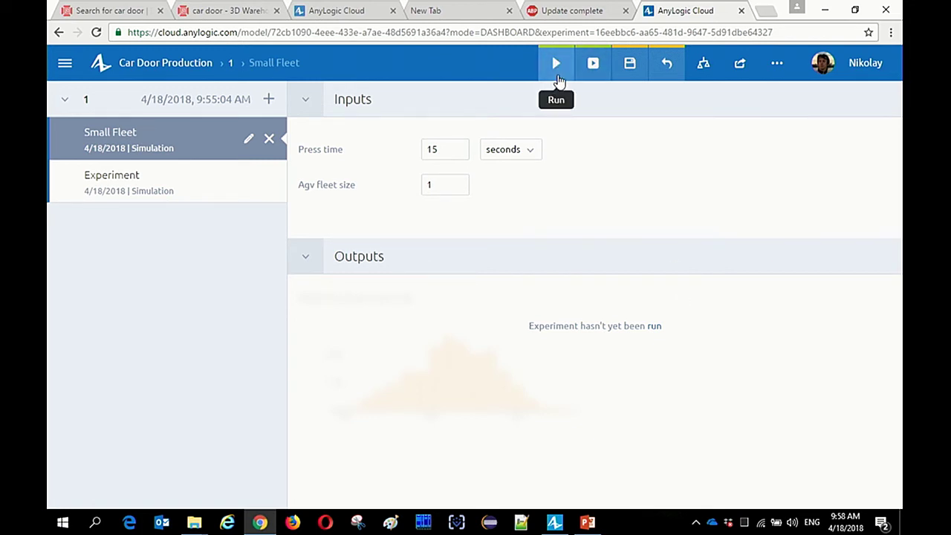
click(557, 66)
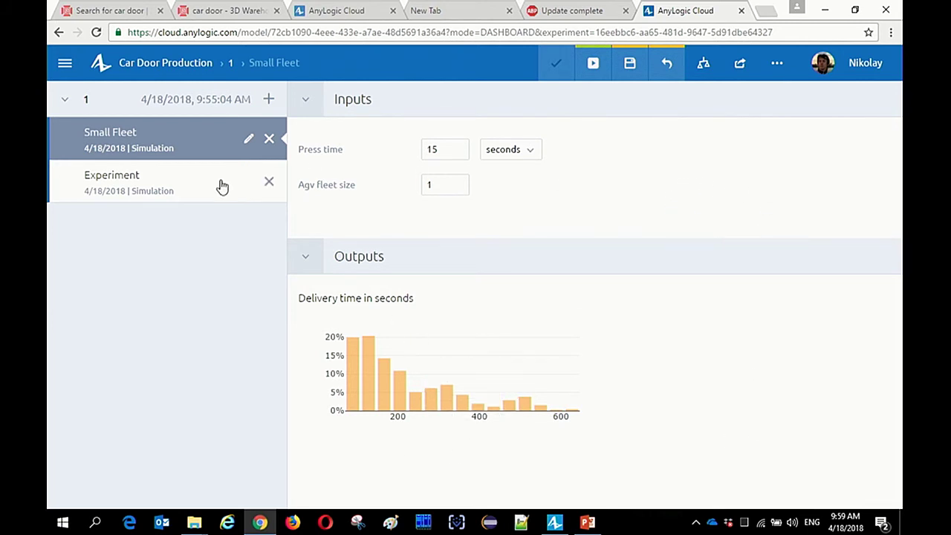
Step: Compare the delivery time histograms of Small Fleet and Experiment, examine the low-time range up close, and exit the comparison
click(157, 192)
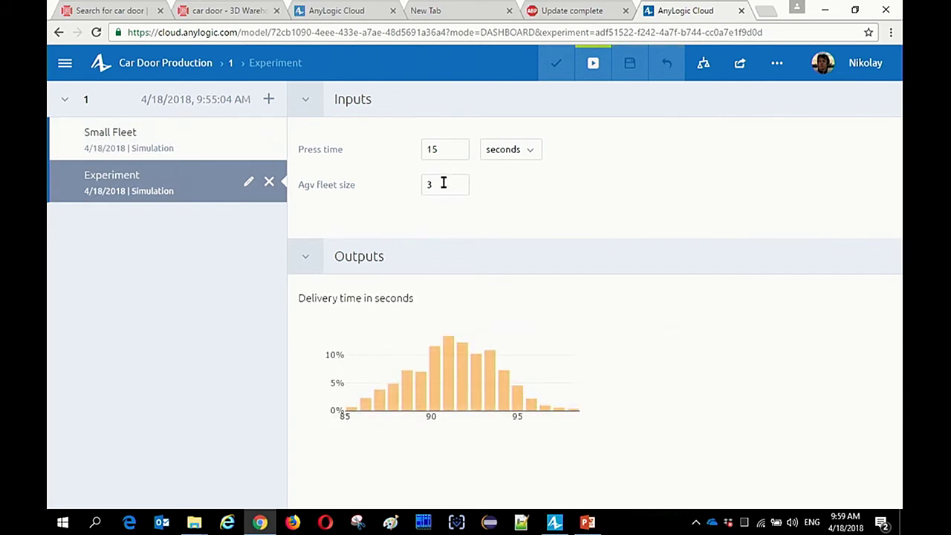
click(182, 142)
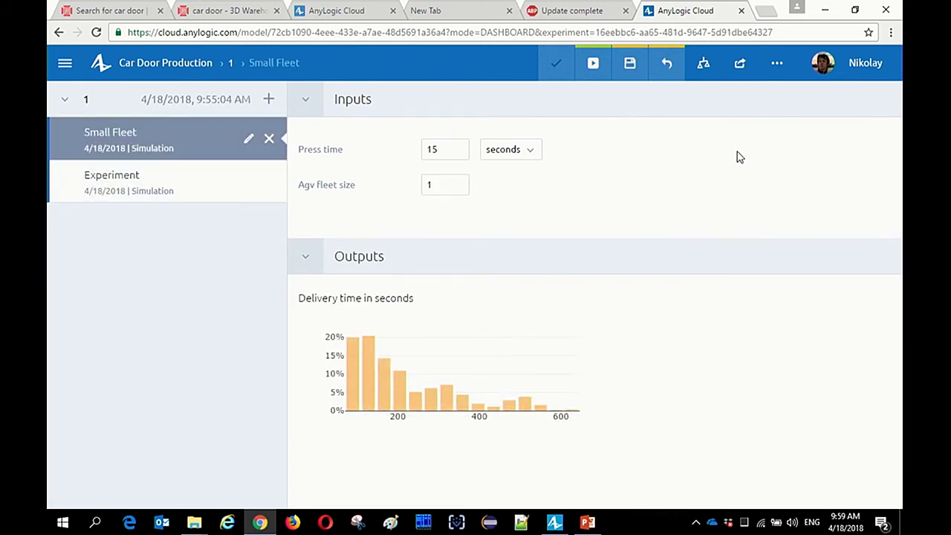
click(703, 64)
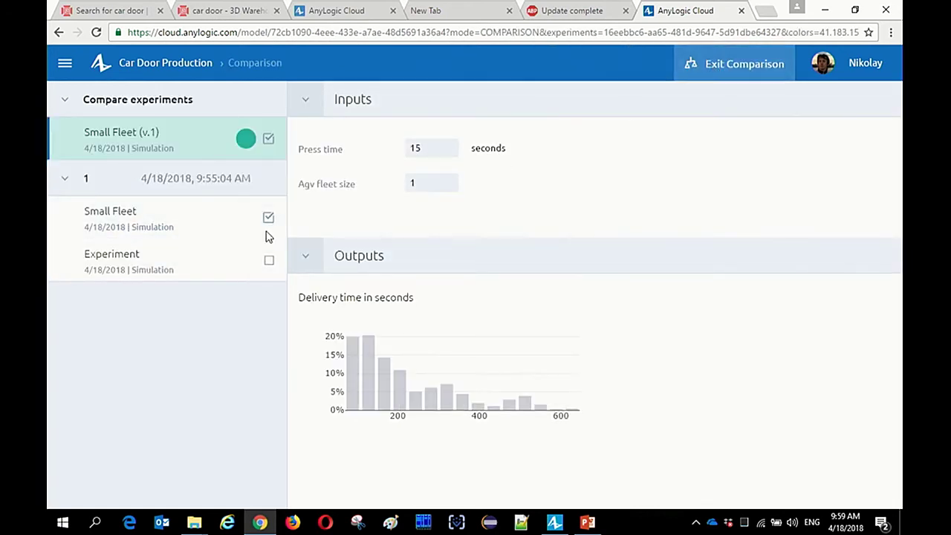
click(269, 262)
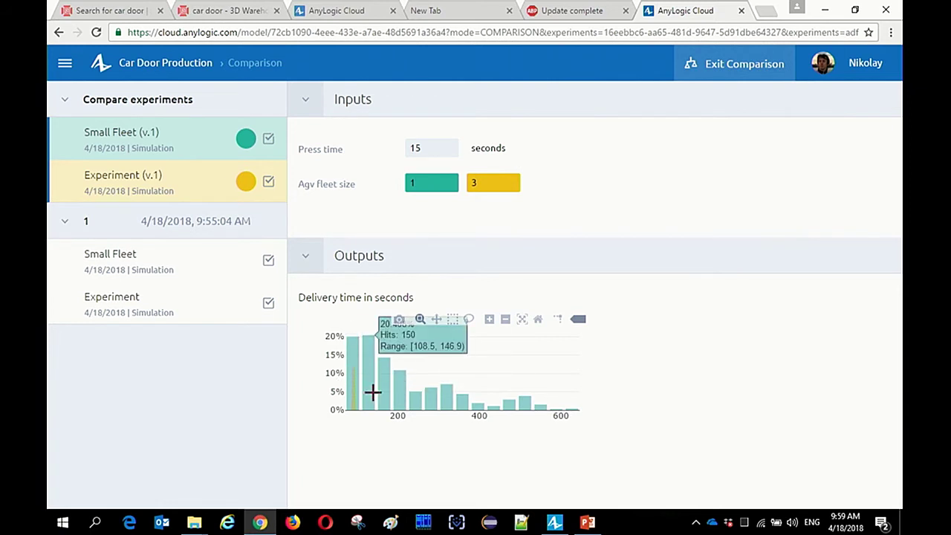
drag(350, 391, 370, 391)
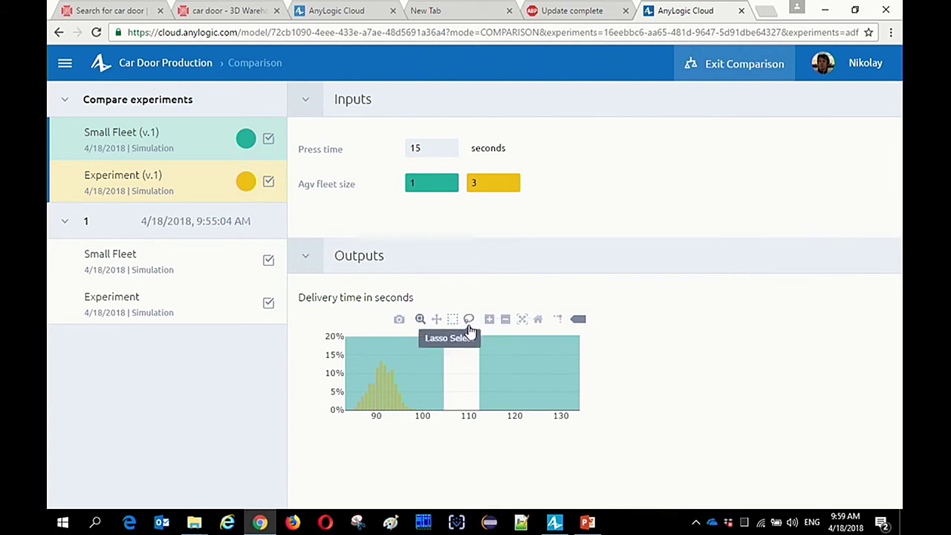
click(522, 320)
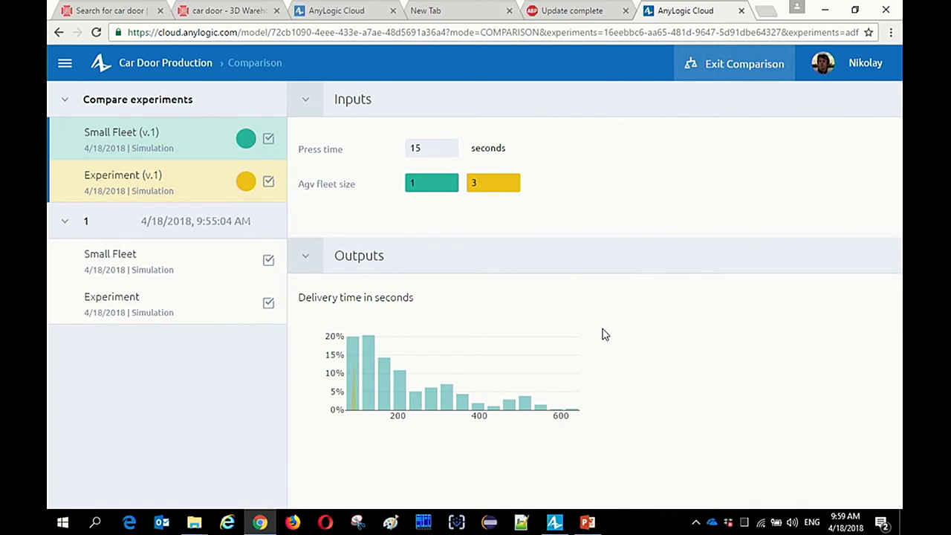
click(719, 74)
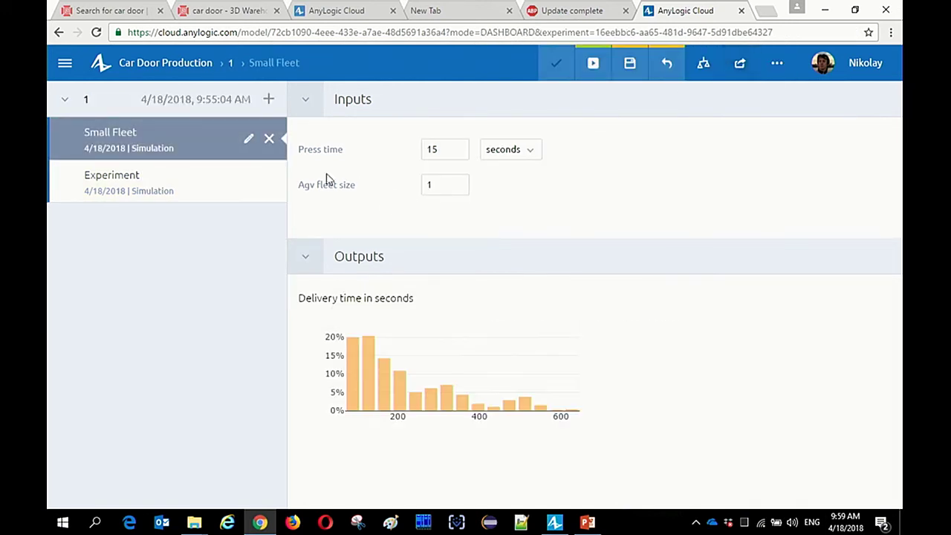
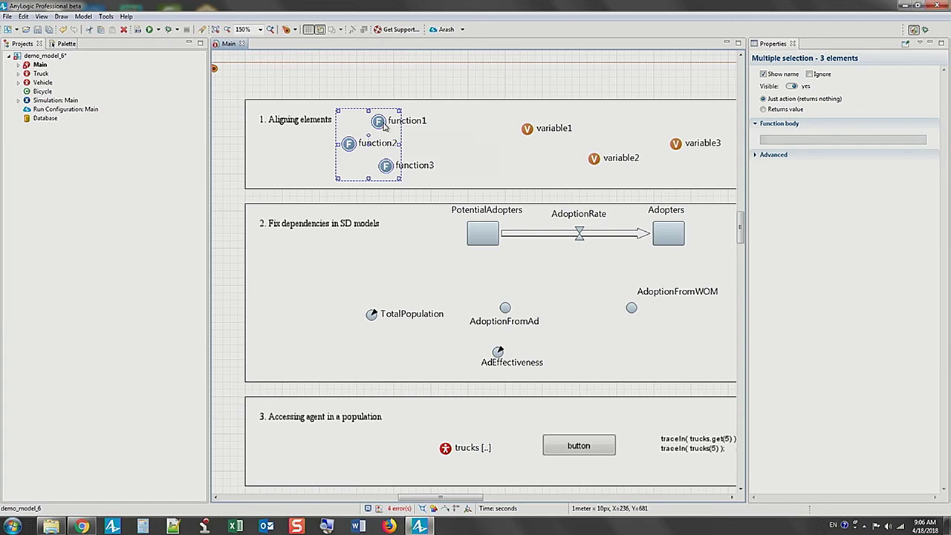
Step: In the desktop demo model, align the three functions horizontally left and the three variables vertically to the top
mouse_move(418, 178)
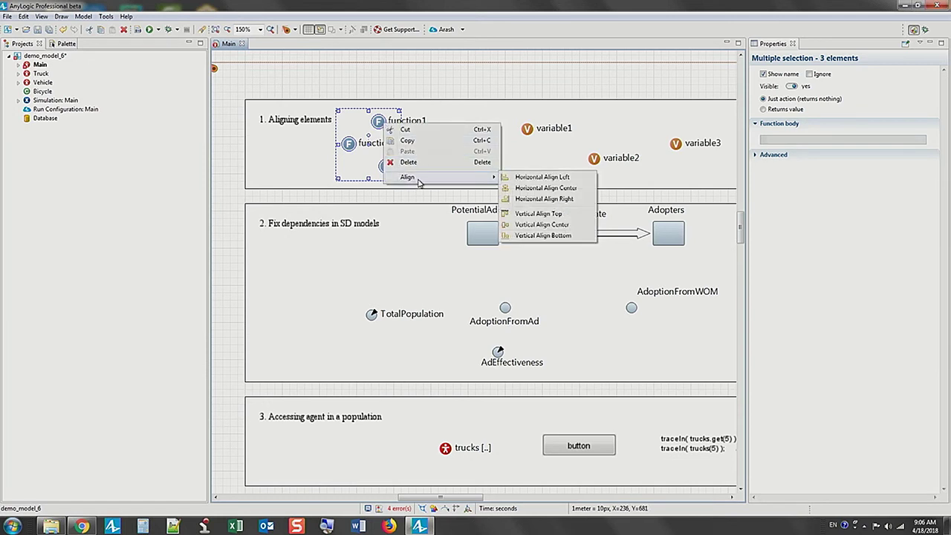
click(541, 177)
scroll(449, 88, right, 2)
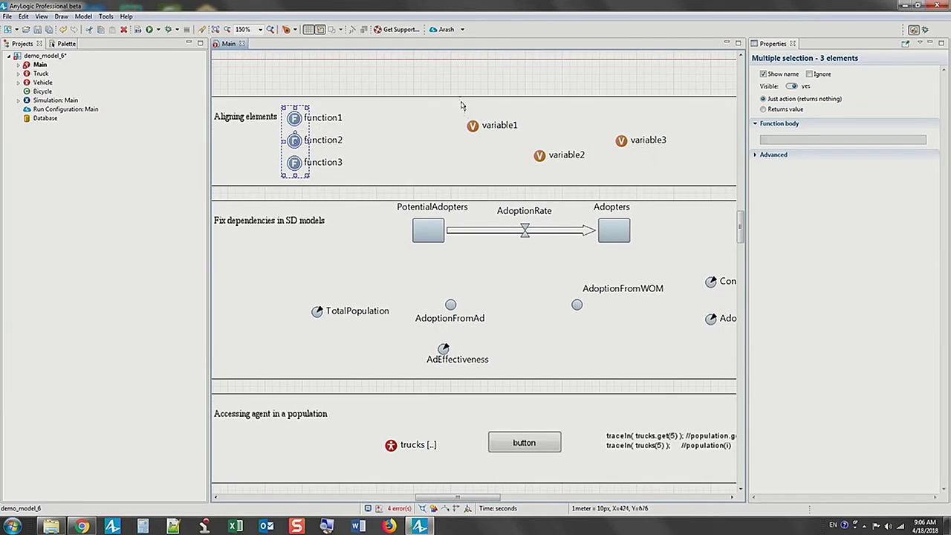
drag(449, 88, 653, 184)
right_click(621, 141)
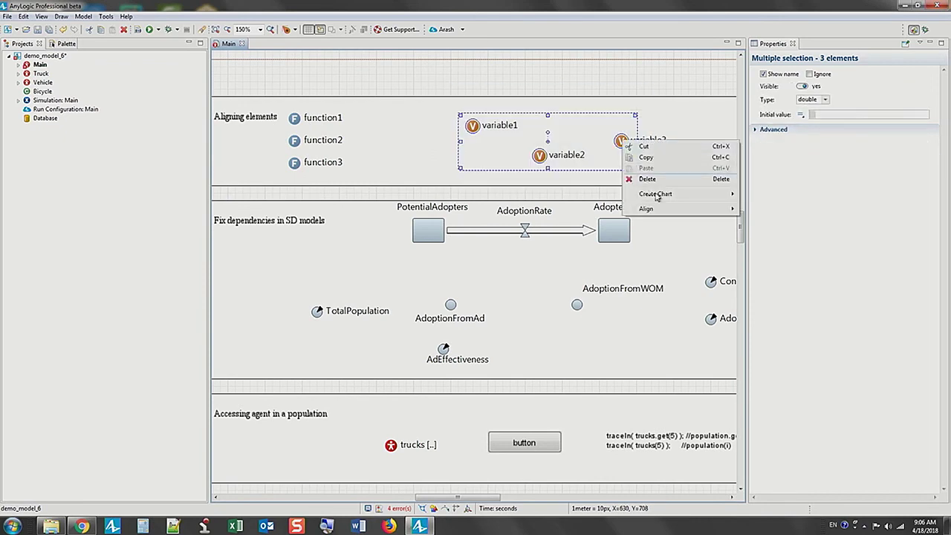
mouse_move(668, 210)
click(772, 246)
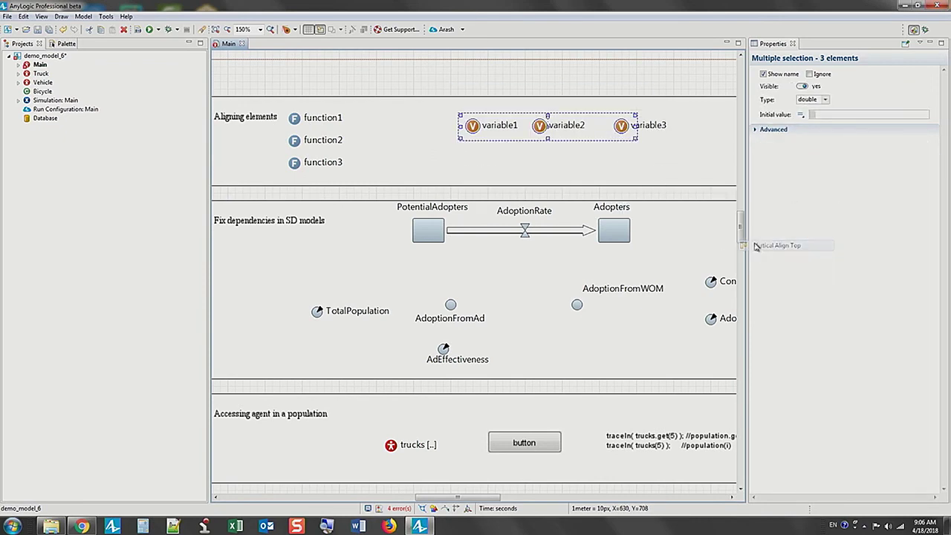
Step: Create the missing dependency links among all elements of the system dynamics adoption model in section 2
scroll(586, 157, down, 1)
scroll(586, 152, down, 5)
ctrl+scroll(557, 148, down, 1)
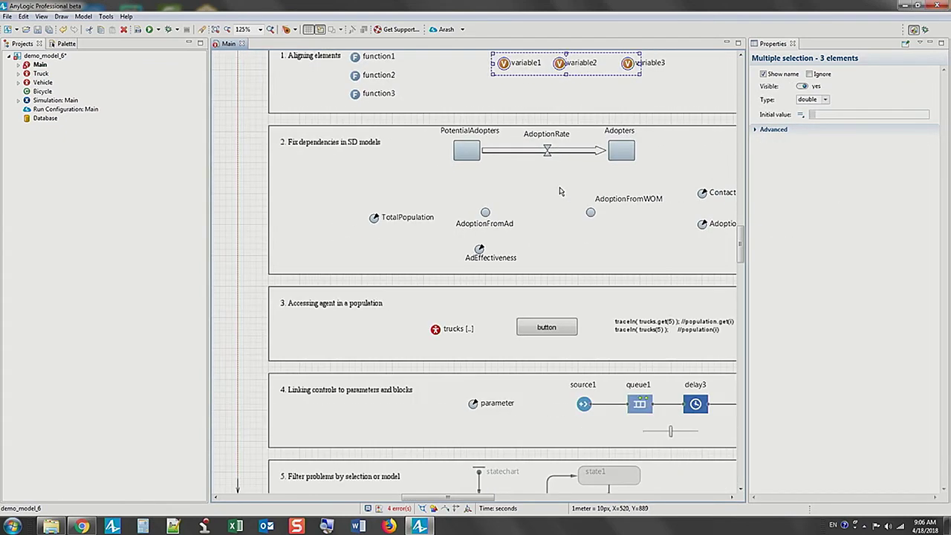
scroll(561, 192, down, 3)
ctrl+scroll(392, 174, down, 1)
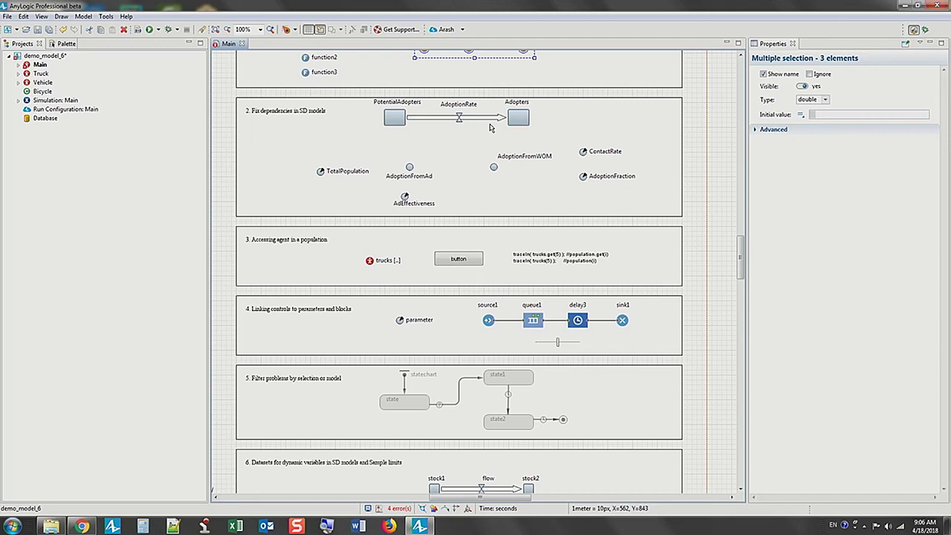
scroll(492, 141, down, 3)
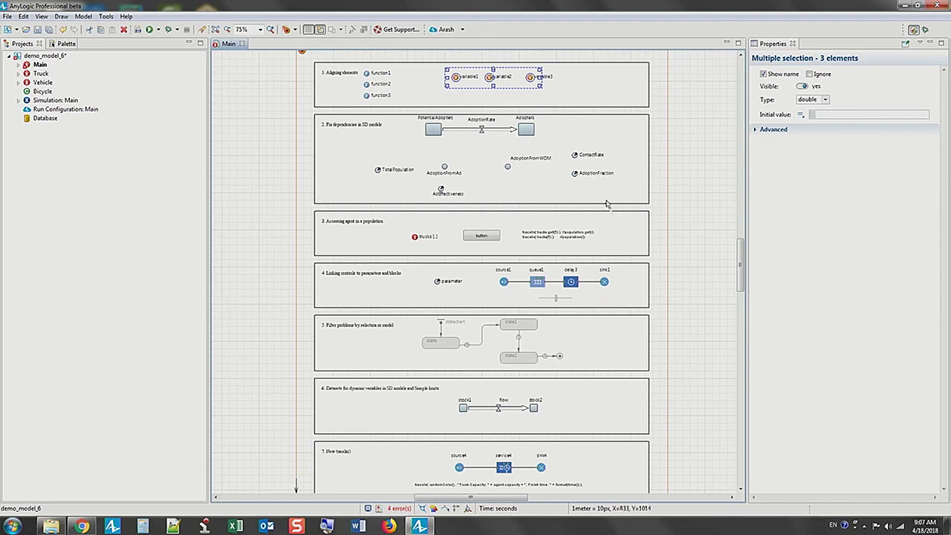
drag(617, 208, 362, 111)
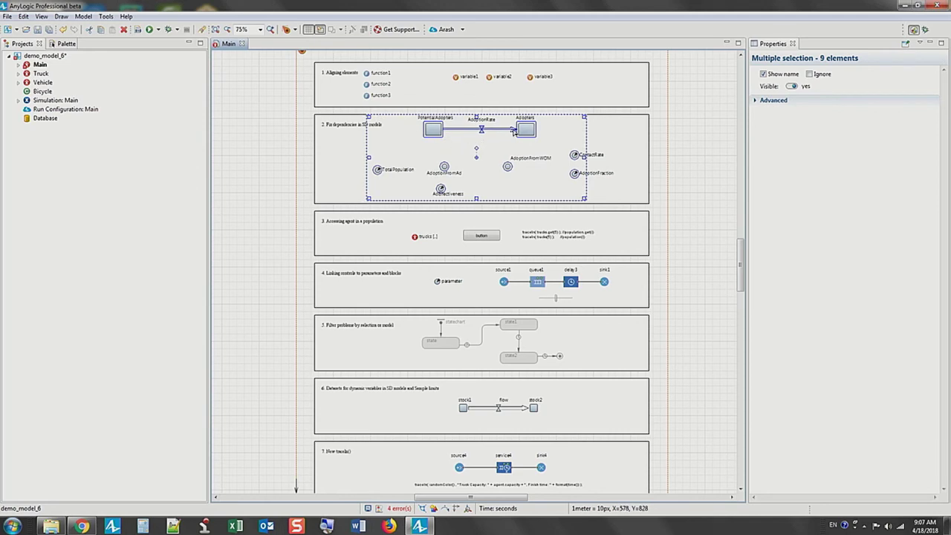
right_click(524, 131)
mouse_move(560, 183)
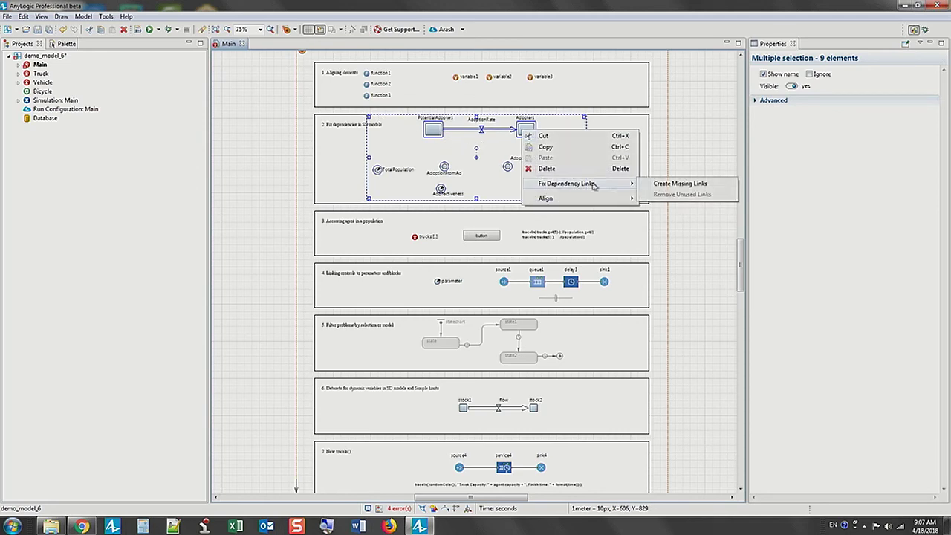
click(679, 183)
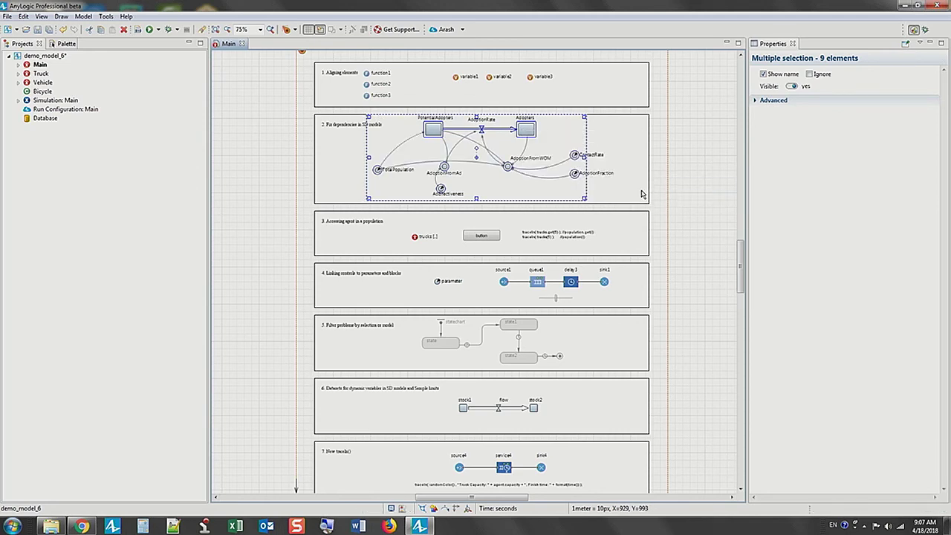
Step: Examine the sample code for accessing an agent in the trucks population in section 3
ctrl+scroll(451, 174, up, 3)
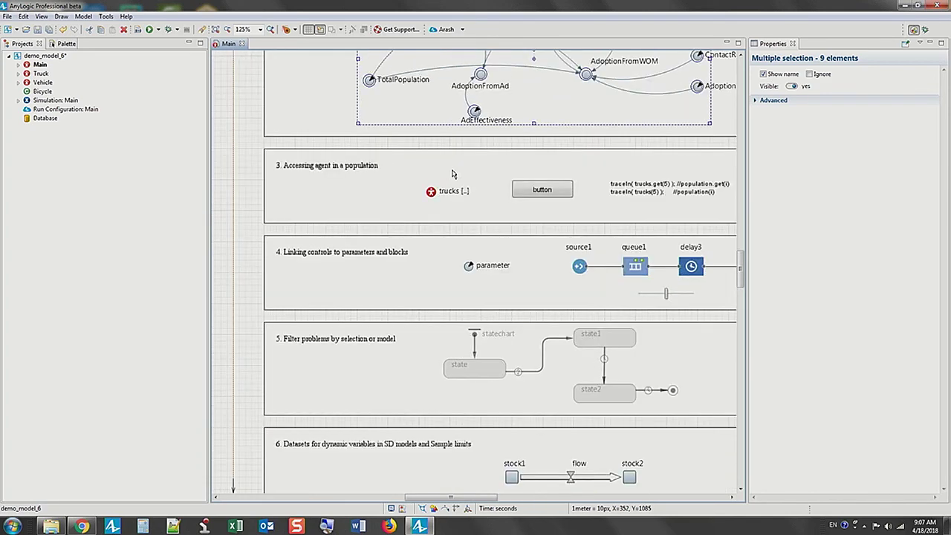
ctrl+scroll(451, 174, up, 4)
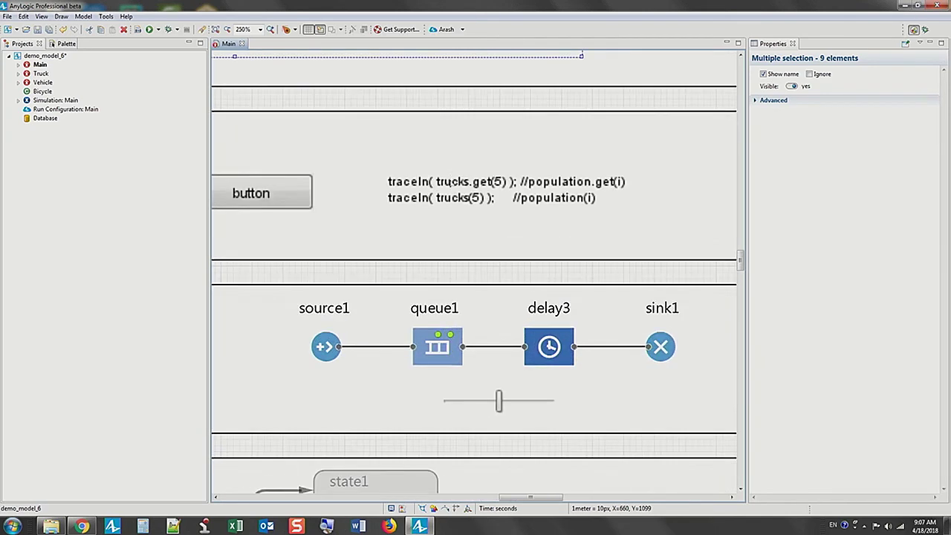
scroll(450, 174, down, 1)
scroll(446, 178, right, 1)
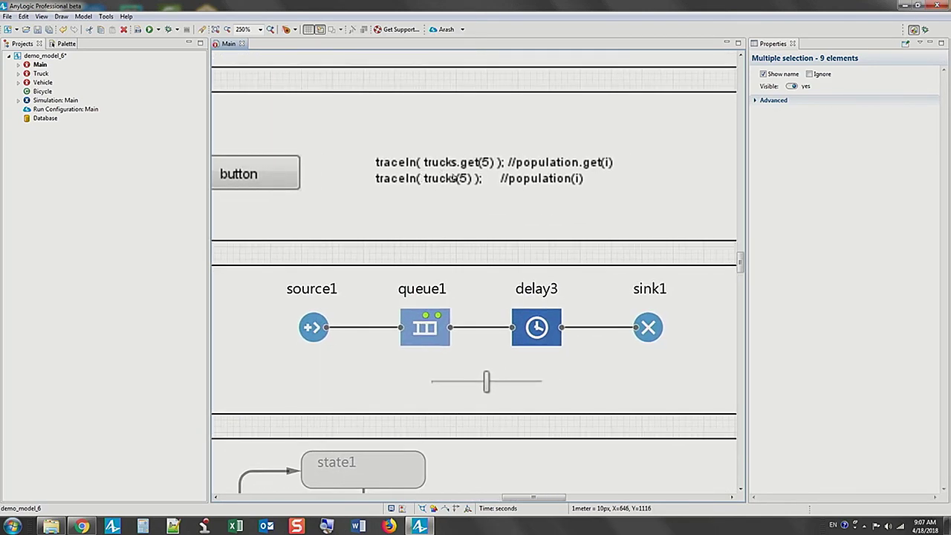
ctrl+scroll(505, 177, up, 1)
scroll(475, 182, right, 3)
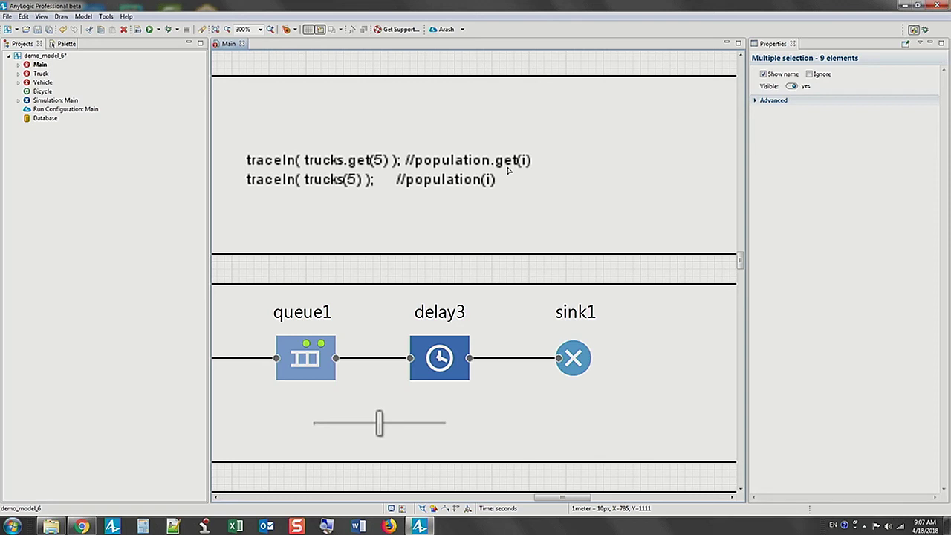
Step: Create an edit box control linked to the parameter in section 4 and place it just below the parameter
ctrl+scroll(495, 180, up, 1)
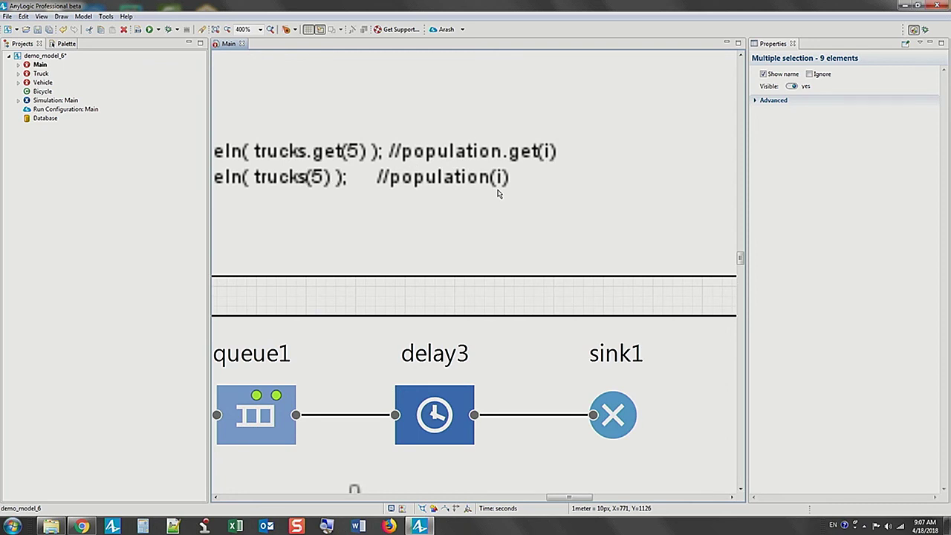
ctrl+scroll(498, 193, down, 3)
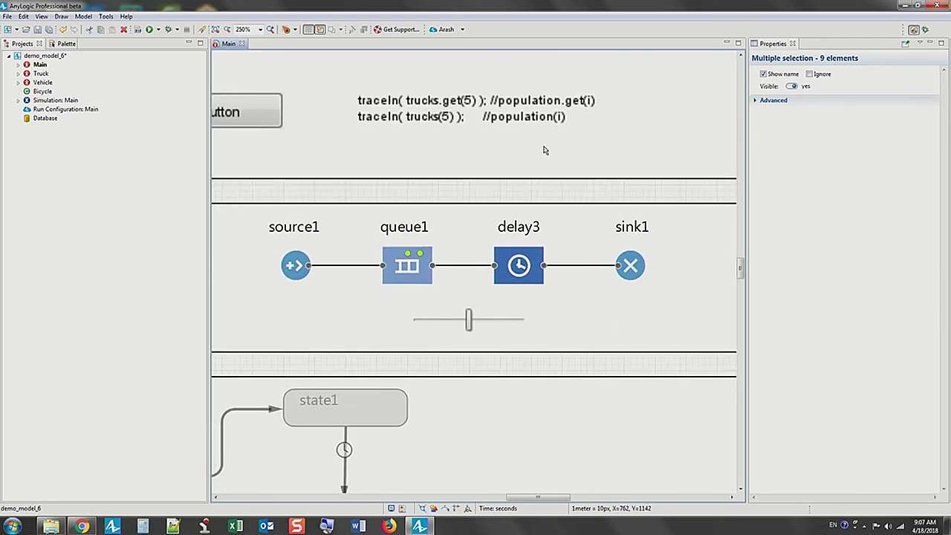
scroll(527, 202, down, 2)
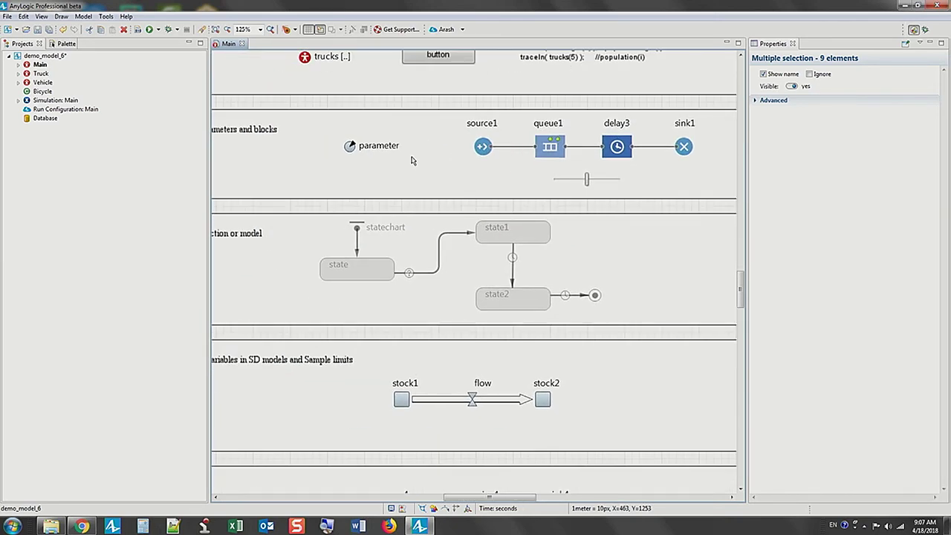
ctrl+scroll(437, 172, down, 1)
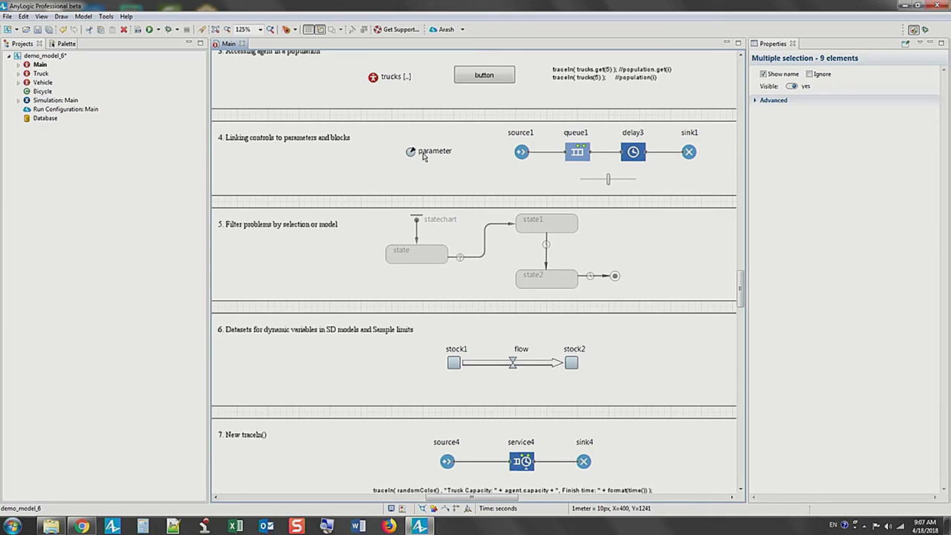
right_click(417, 154)
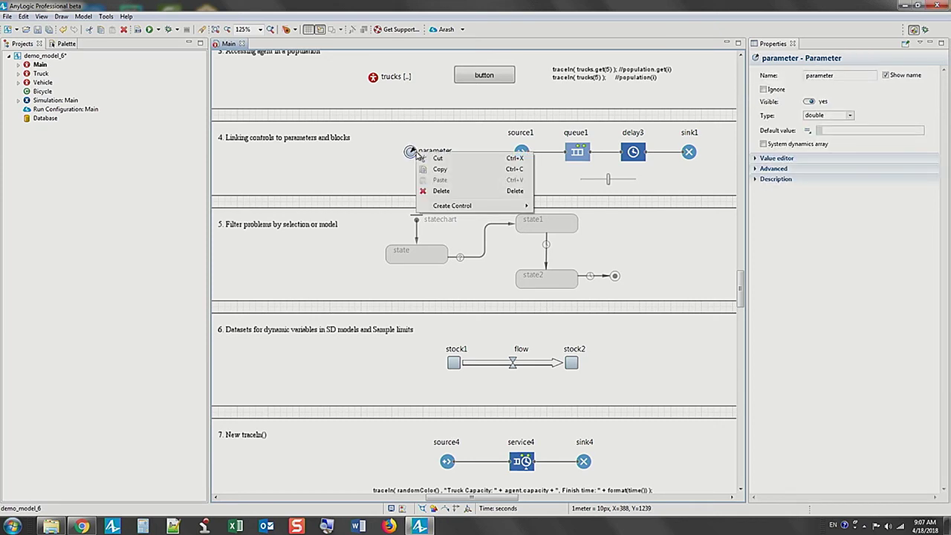
mouse_move(468, 211)
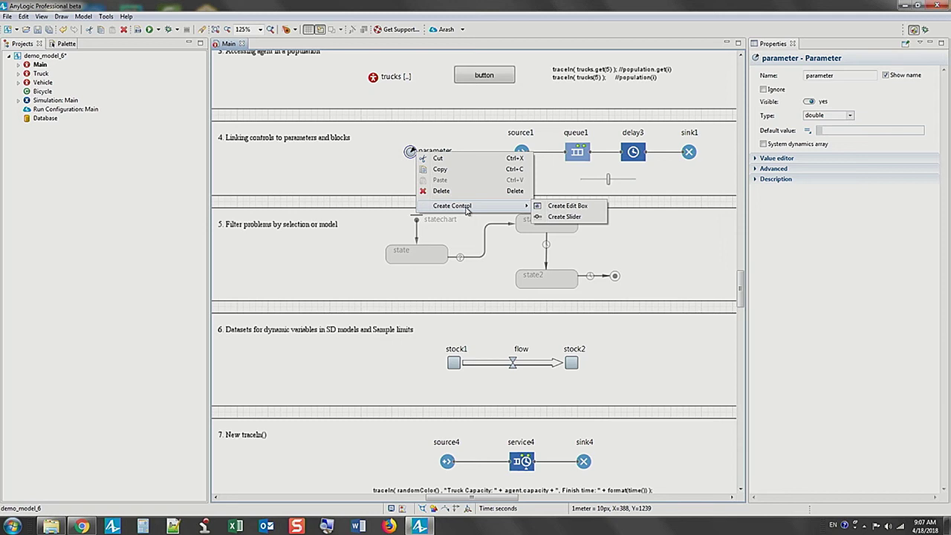
click(552, 207)
drag(476, 135, 428, 179)
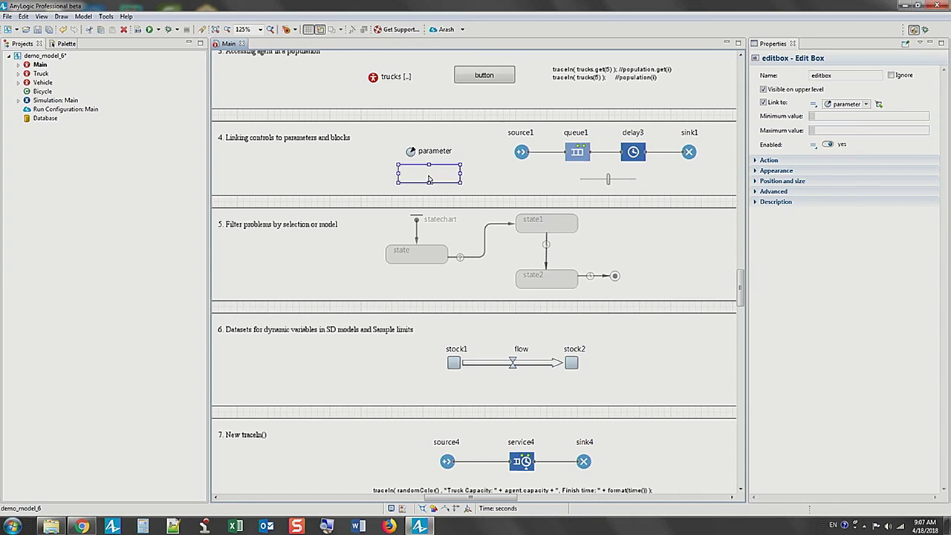
Step: Link the slider in section 4 to the capacity parameter of the delay3 block
scroll(504, 175, right, 3)
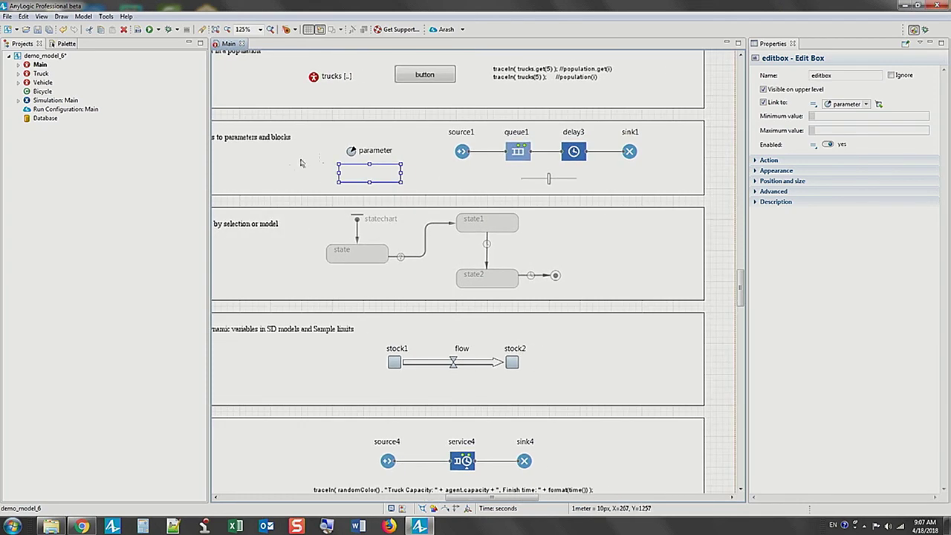
scroll(468, 176, up, 4)
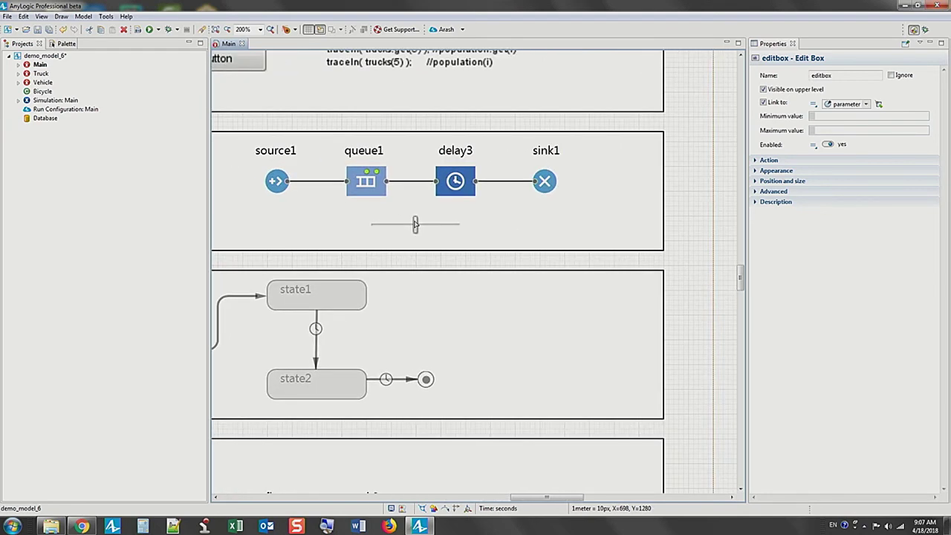
click(415, 224)
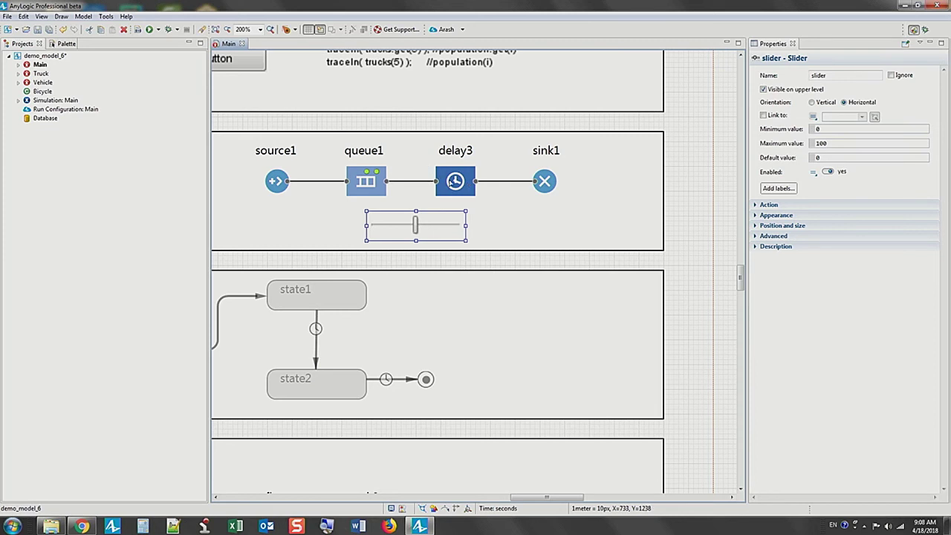
click(763, 115)
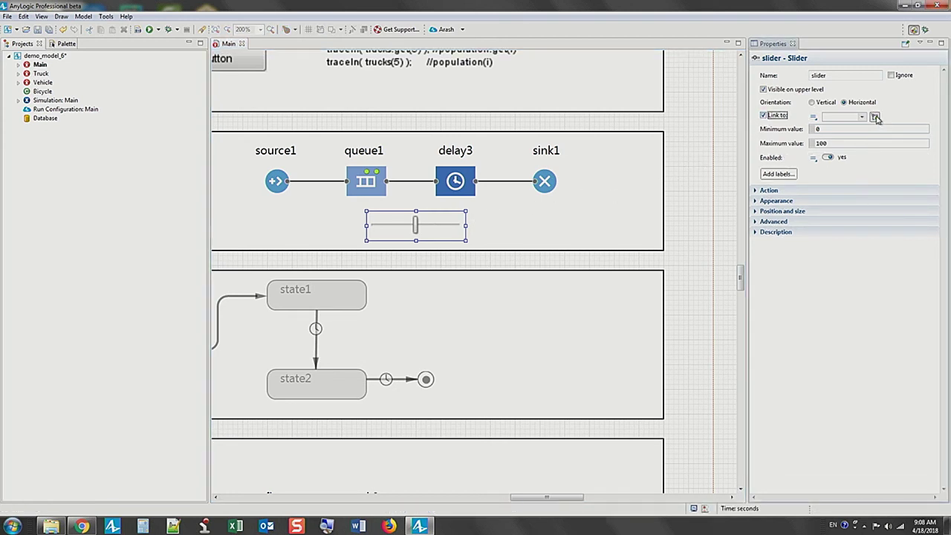
click(875, 117)
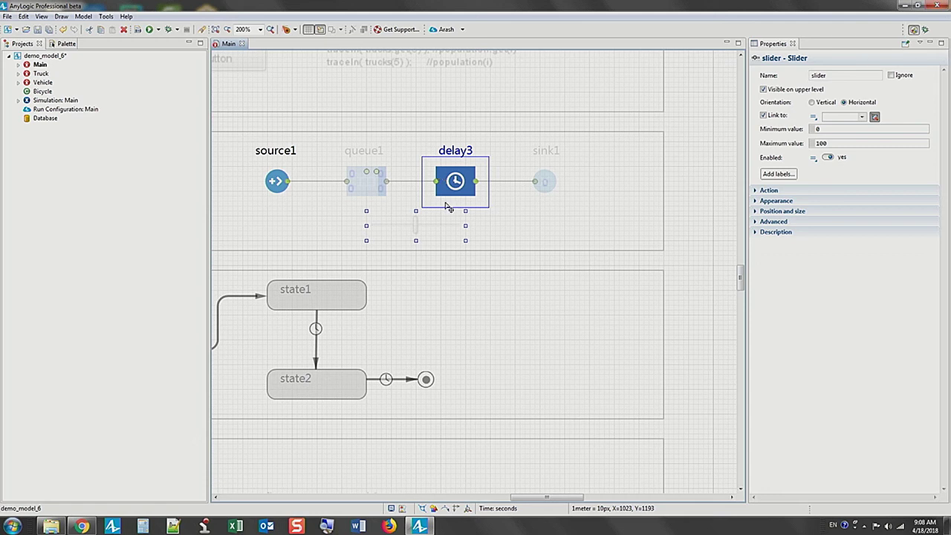
click(456, 183)
click(410, 167)
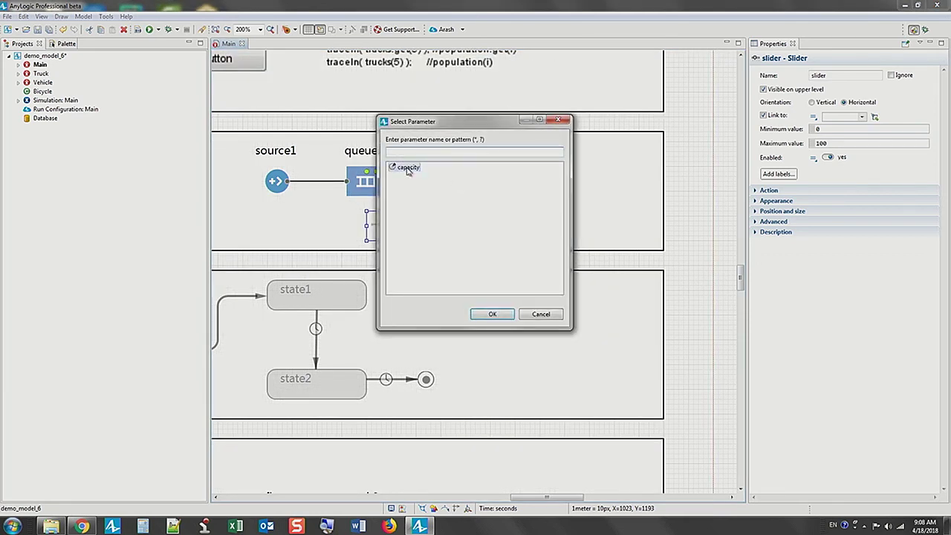
click(491, 312)
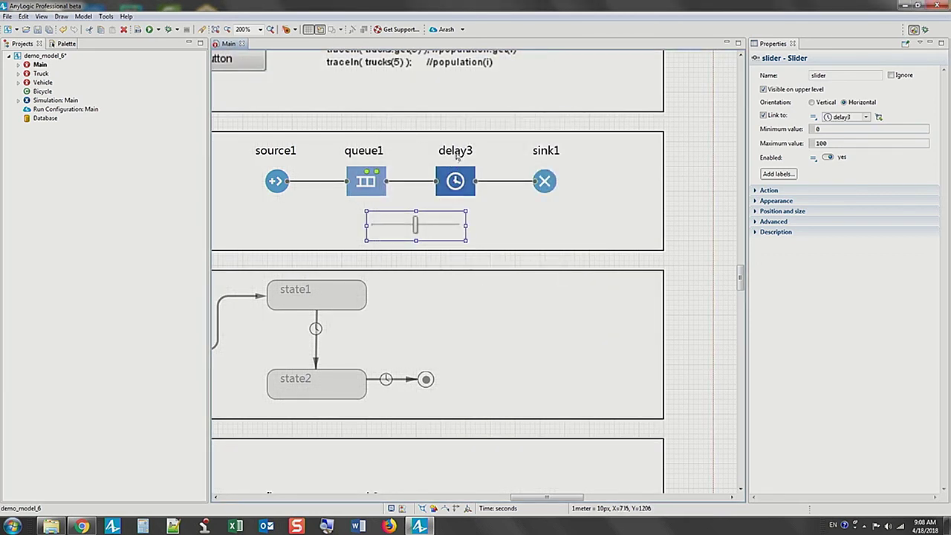
Step: Select the whole statechart in section 5 and turn off Ignore for all its elements
scroll(424, 221, down, 3)
scroll(424, 220, left, 3)
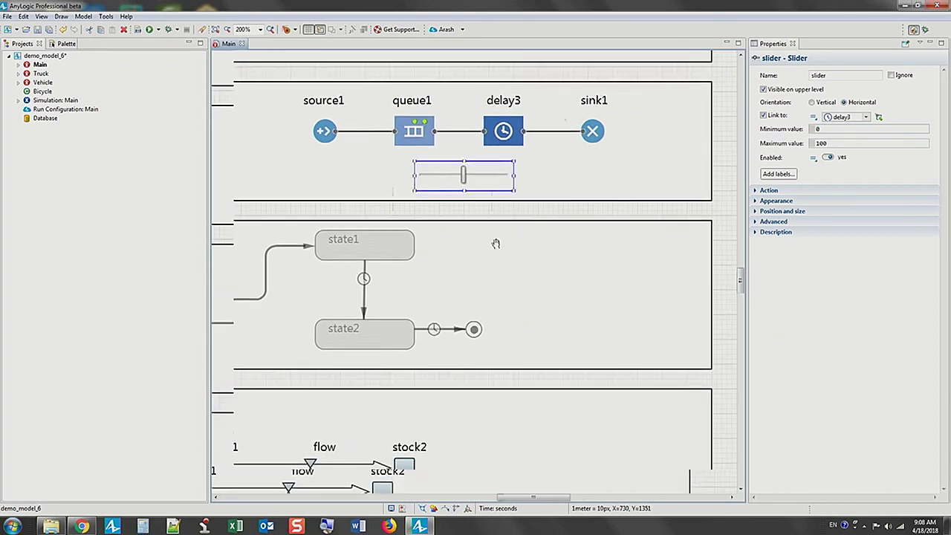
ctrl+scroll(540, 210, down, 2)
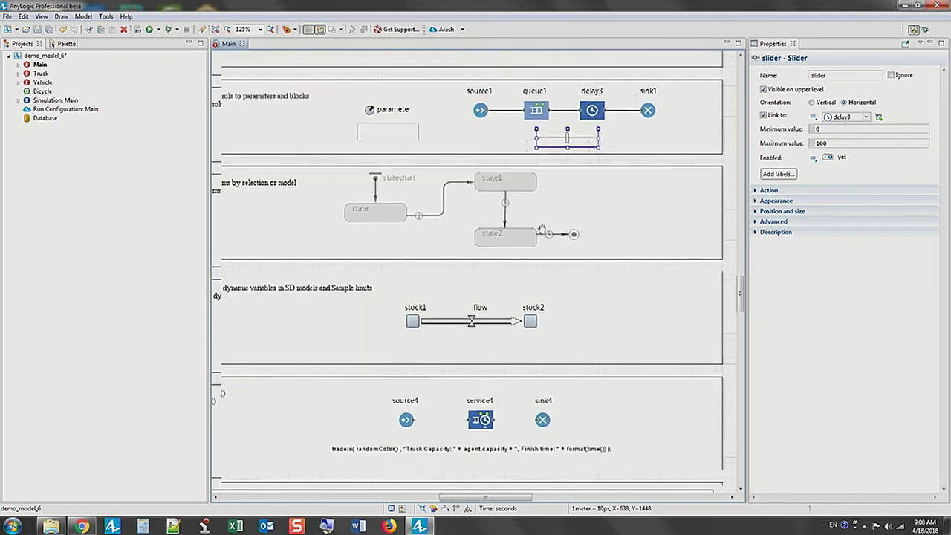
drag(605, 247, 342, 146)
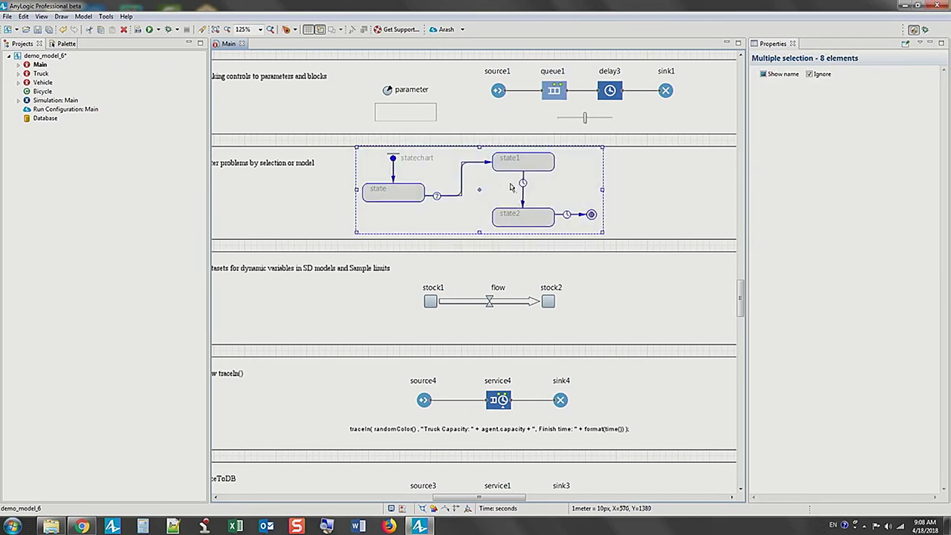
right_click(528, 168)
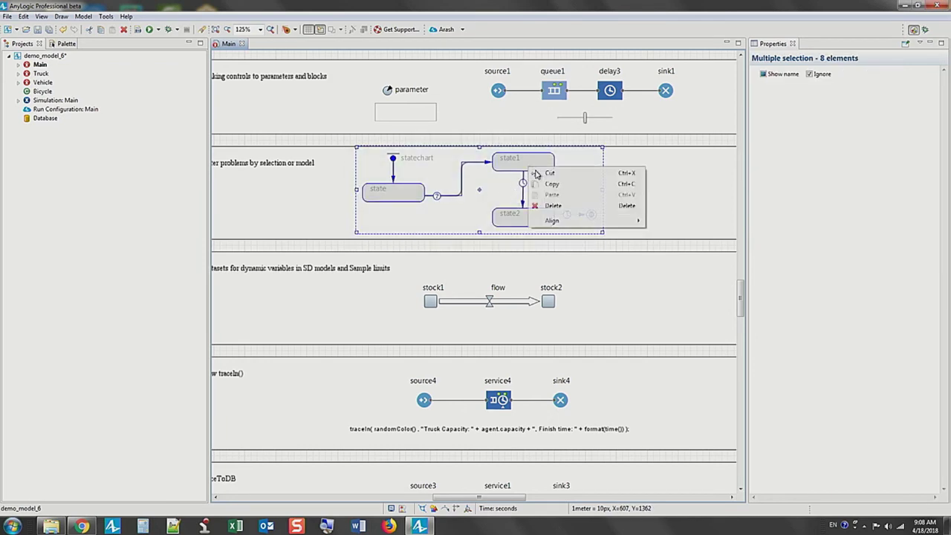
click(809, 73)
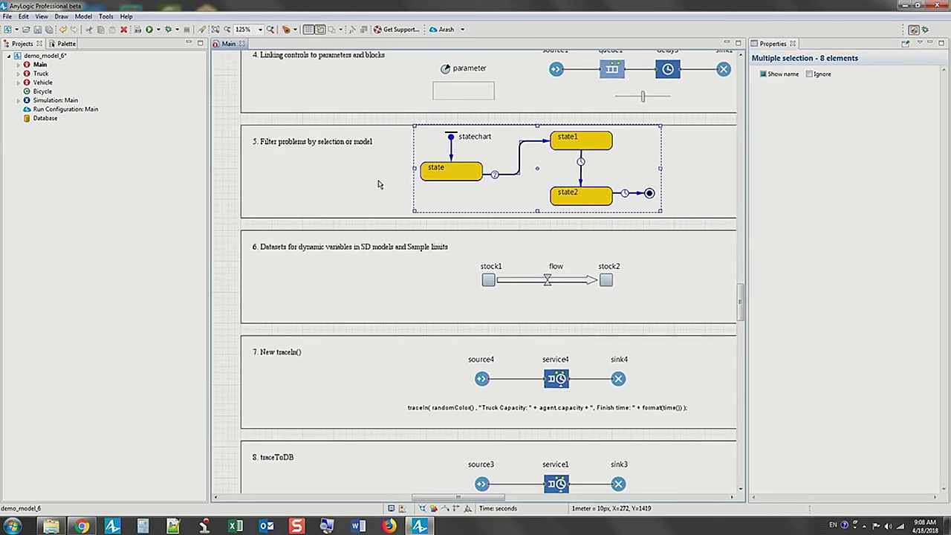
Step: Build the model, enlarge the problems list, and filter problems by selection, comparing Truck with Main
click(138, 30)
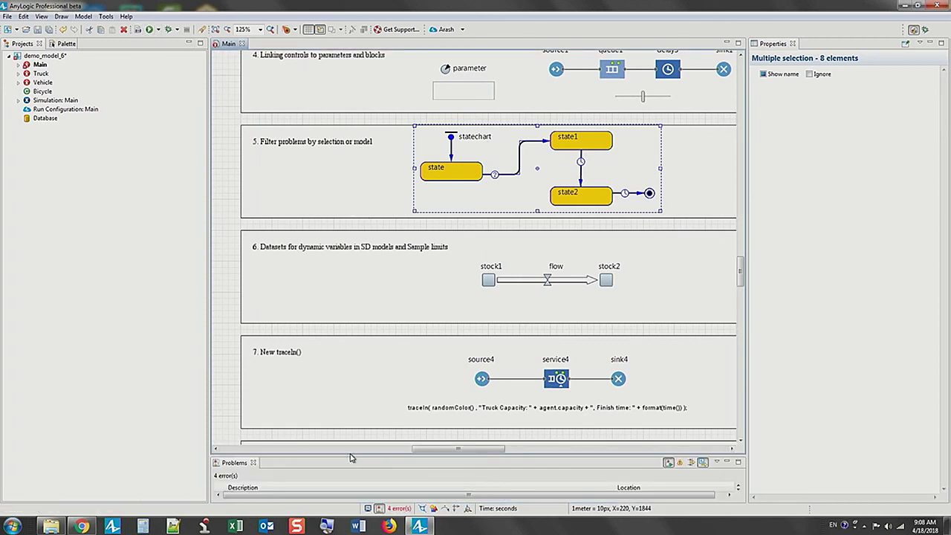
drag(351, 456, 331, 343)
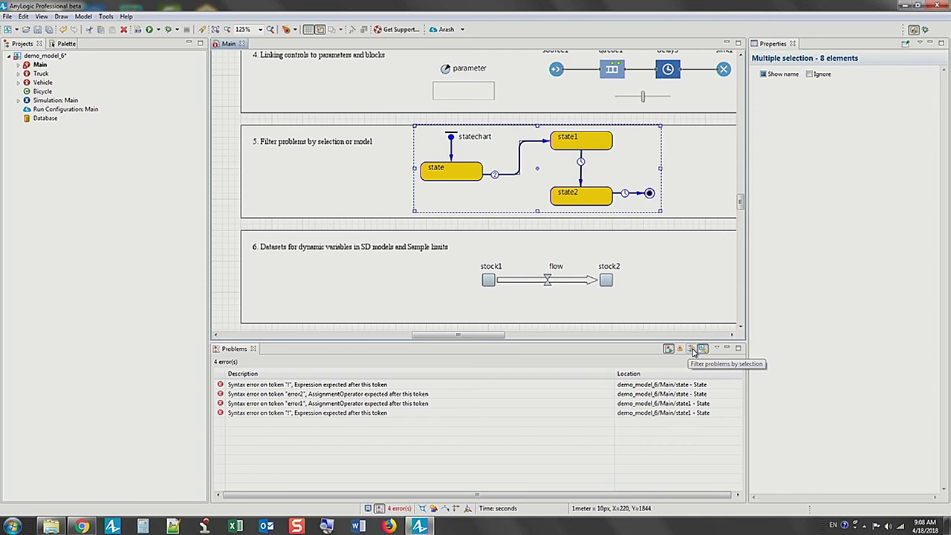
click(41, 74)
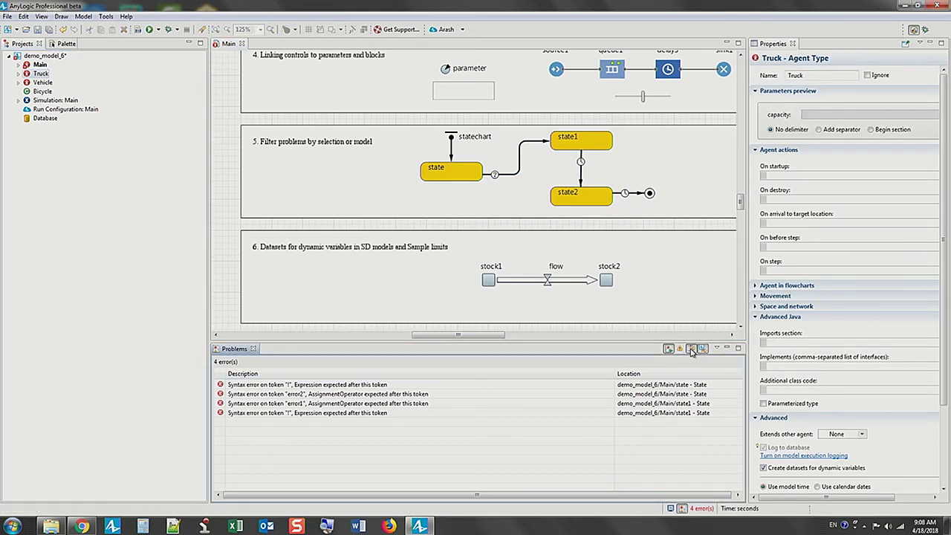
click(691, 349)
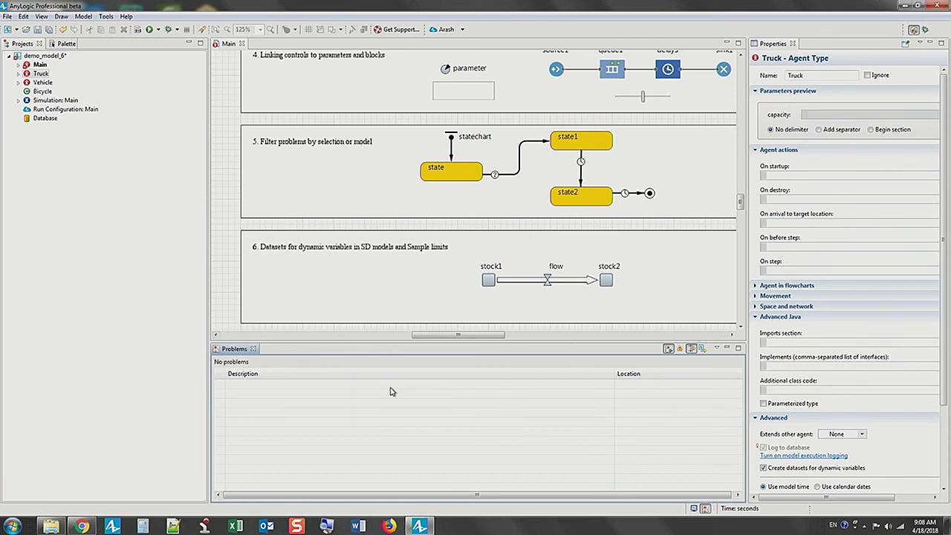
click(41, 66)
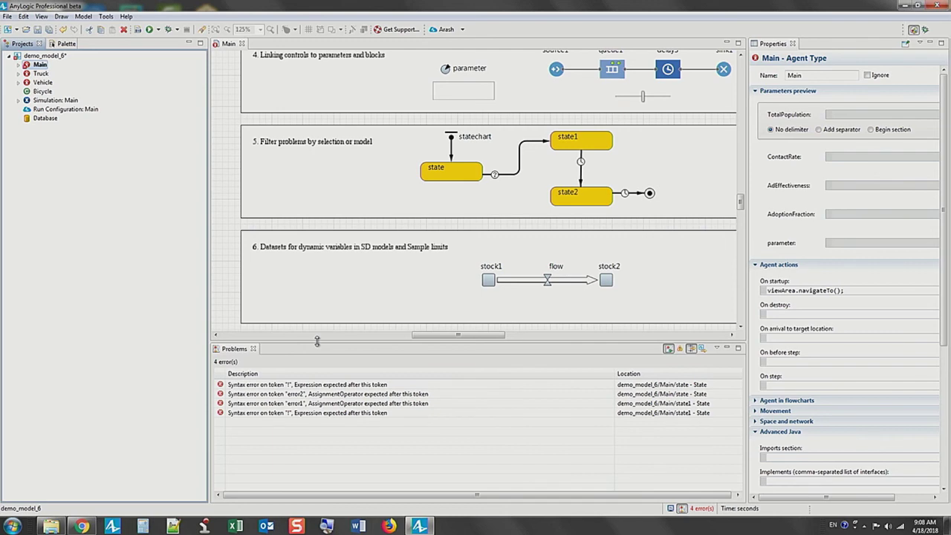
Step: Set all elements of the section 5 statechart to be ignored
scroll(536, 276, up, 1)
scroll(536, 276, right, 2)
drag(627, 262, 333, 144)
click(811, 74)
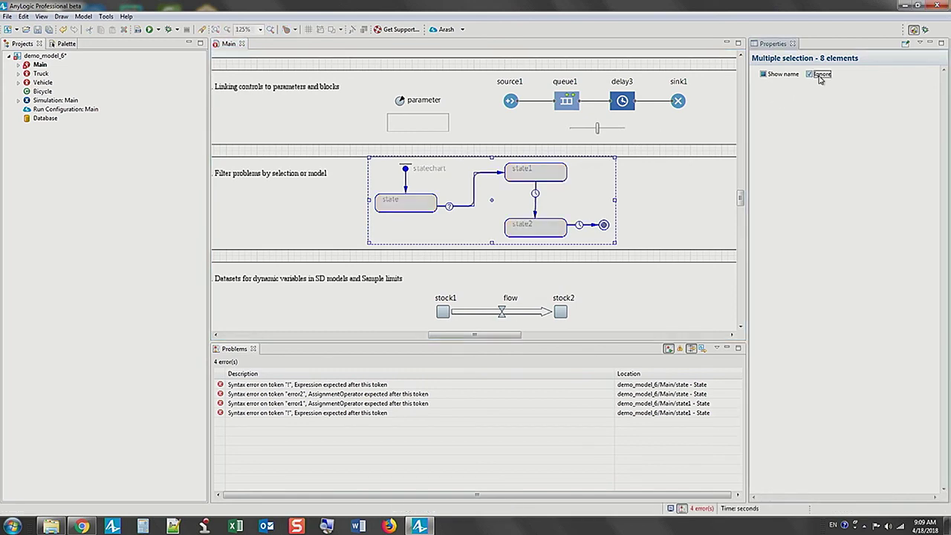
Step: In Main's advanced properties, limit the data samples of the dynamic variable datasets to the first 100 items
scroll(545, 208, down, 3)
scroll(545, 208, down, 1)
scroll(545, 208, right, 2)
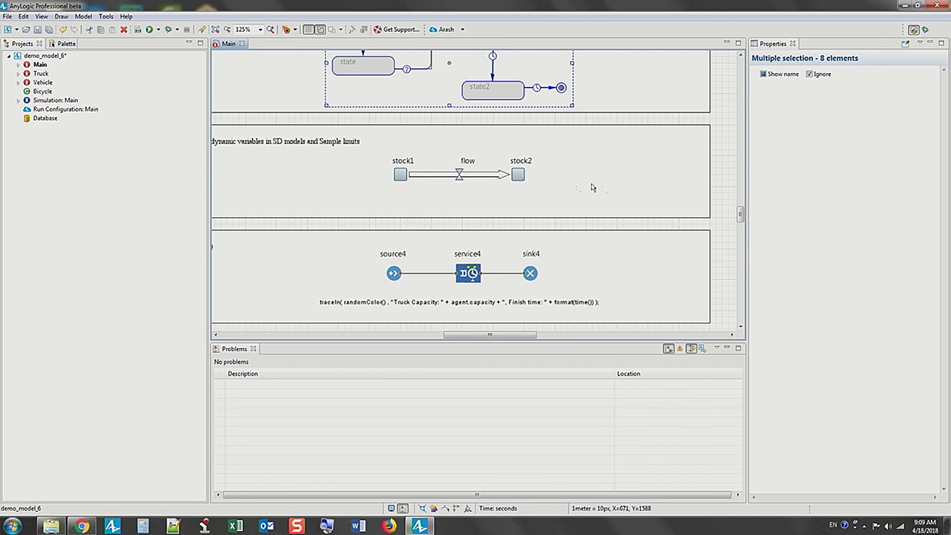
click(724, 147)
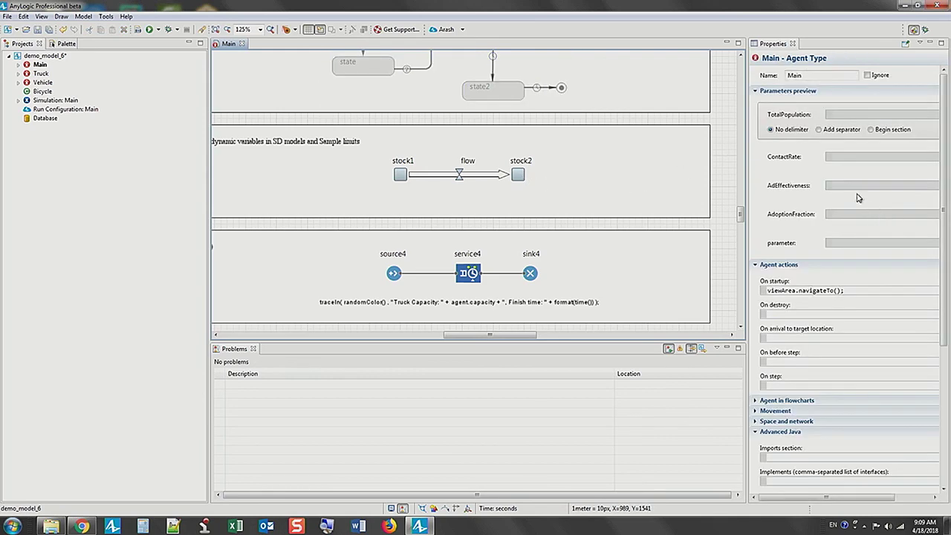
scroll(851, 208, down, 10)
drag(747, 280, 636, 283)
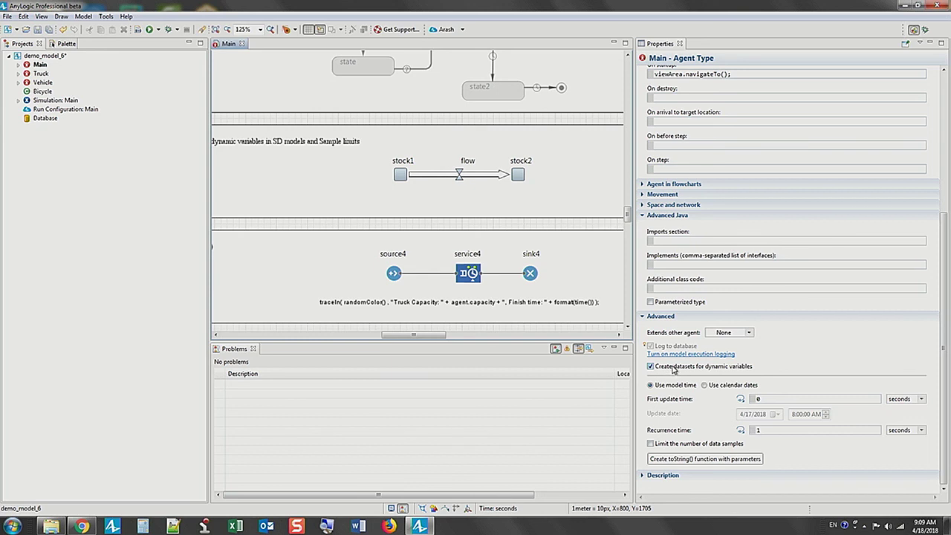
click(756, 399)
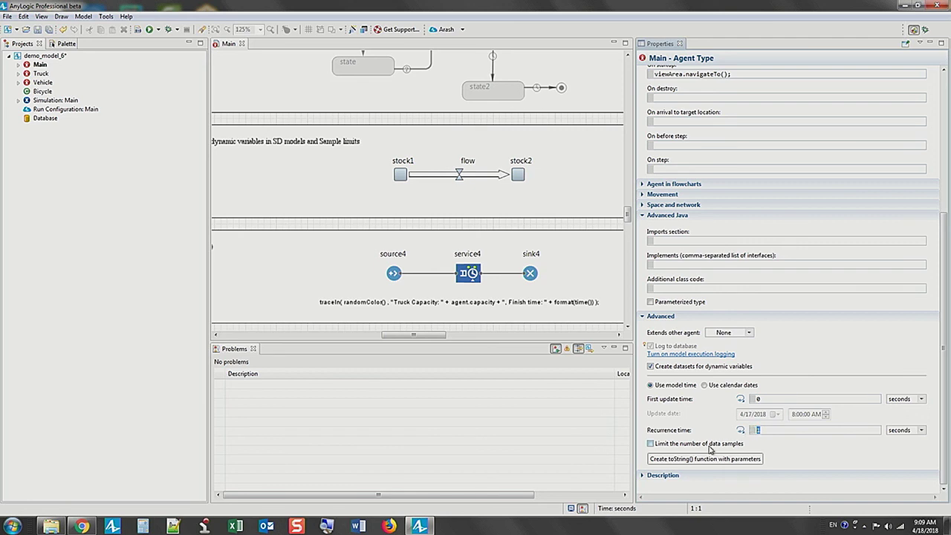
click(708, 444)
scroll(710, 390, down, 1)
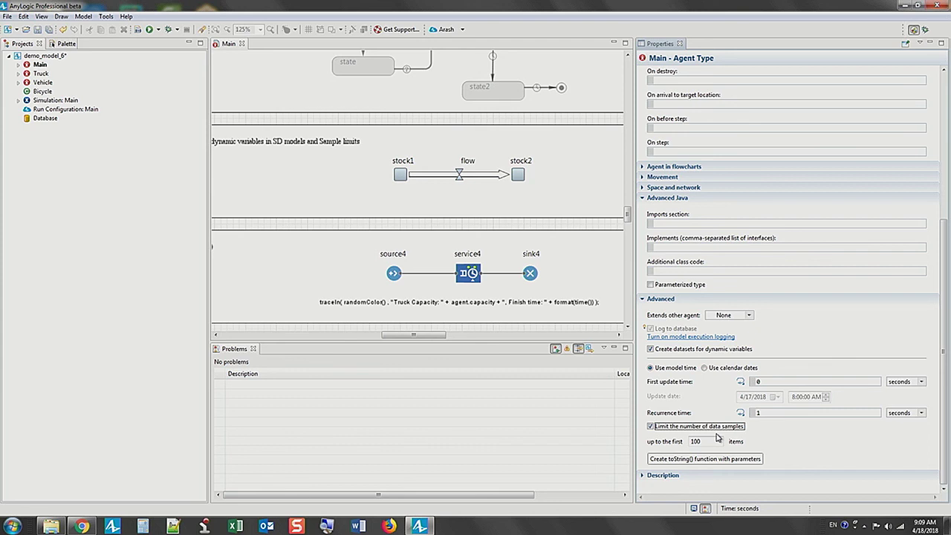
Step: Run the model in a maximized window and locate the stock1 to stock2 flow in section 6
click(148, 29)
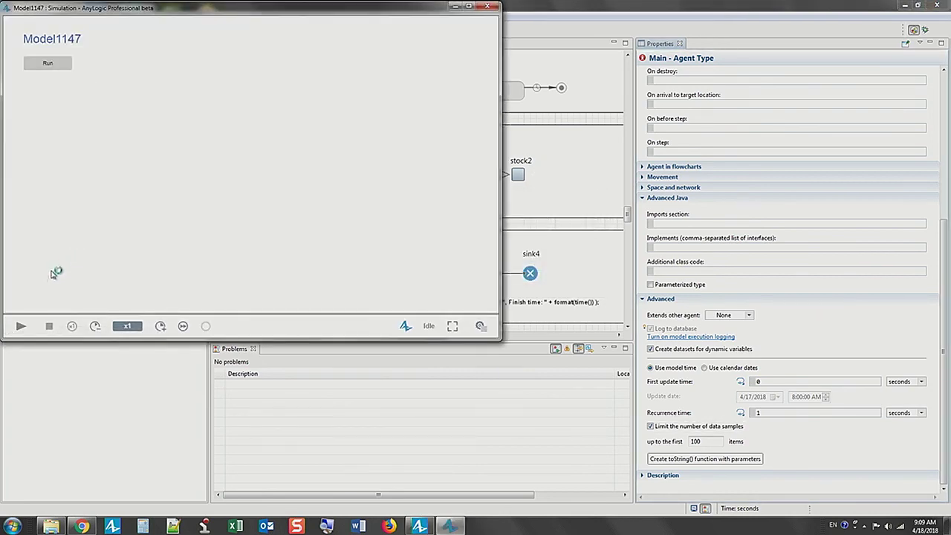
click(21, 326)
click(468, 6)
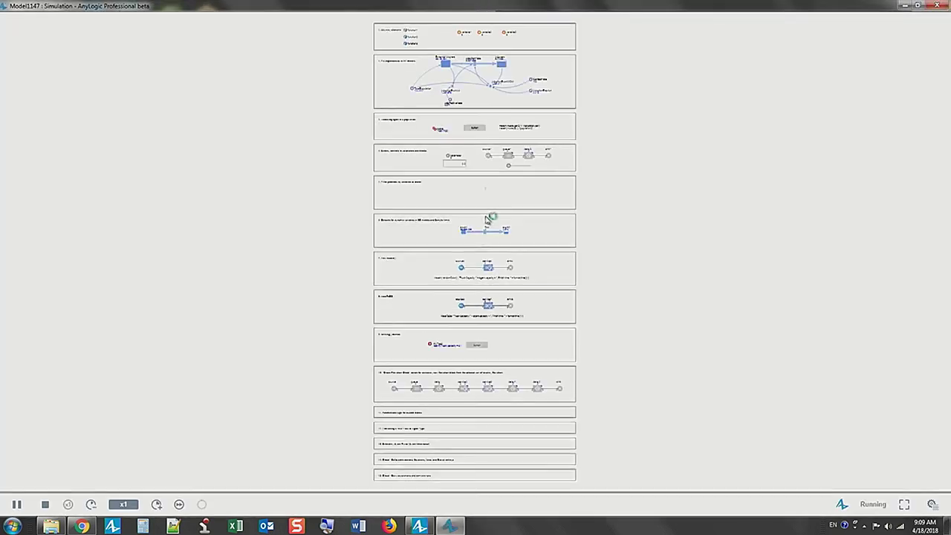
drag(535, 285, 548, 235)
scroll(483, 304, up, 2)
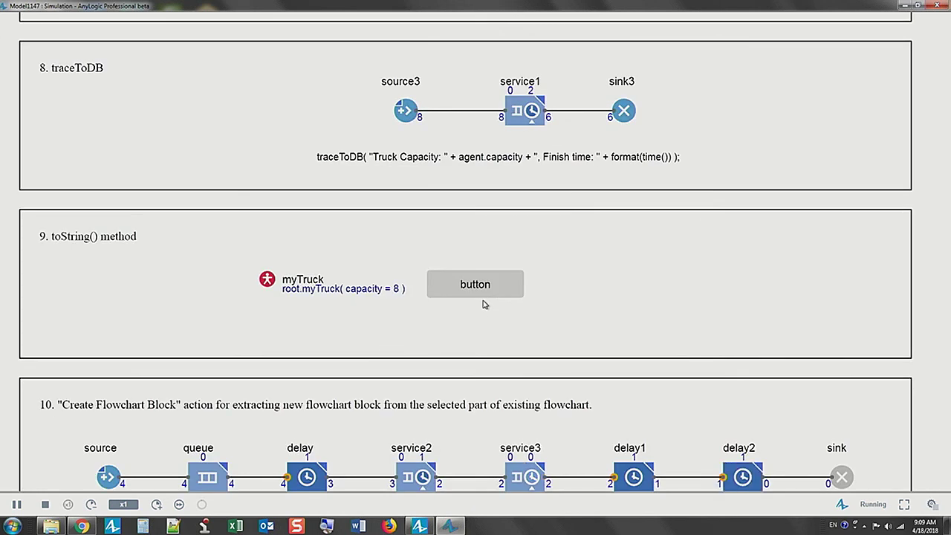
scroll(484, 303, down, 4)
scroll(468, 245, up, 4)
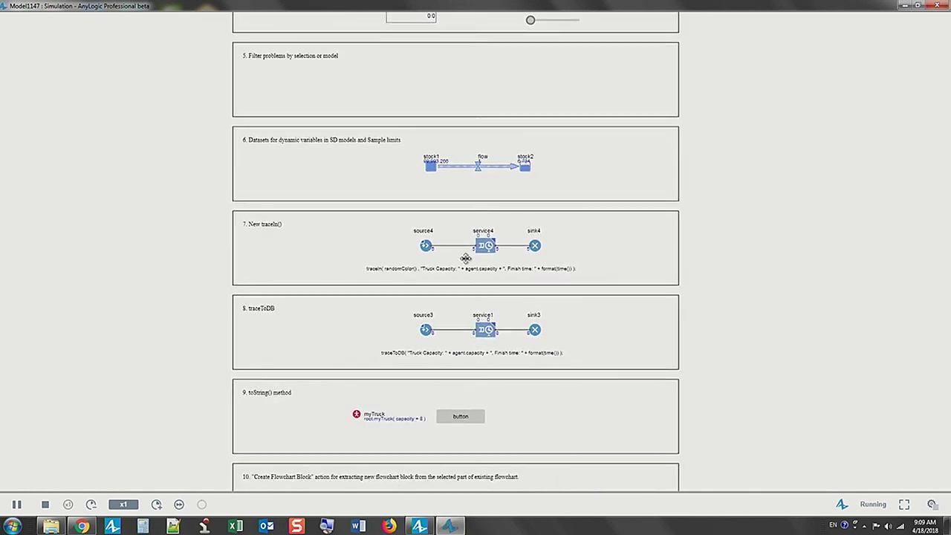
scroll(464, 232, up, 2)
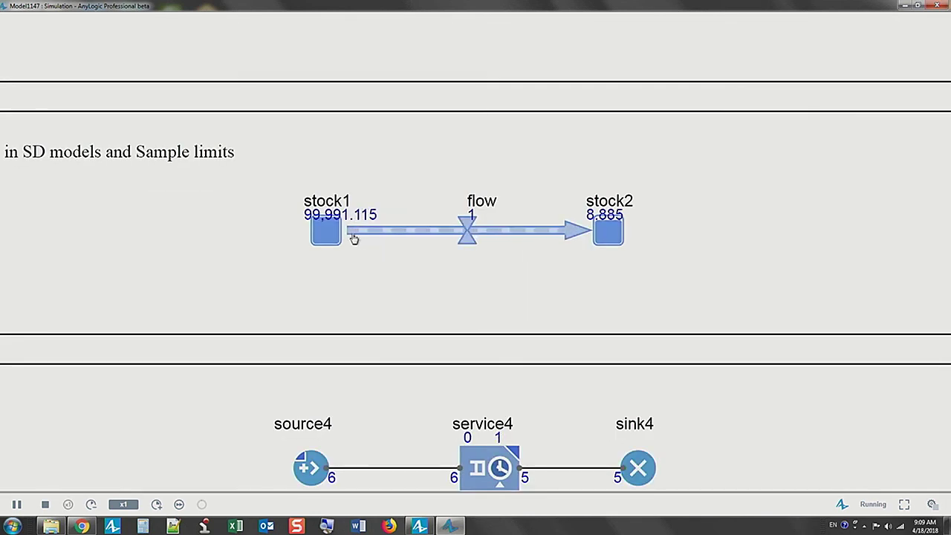
Step: Inspect stock1 in the running model as a chart of its dataset, and close the simulation
click(317, 235)
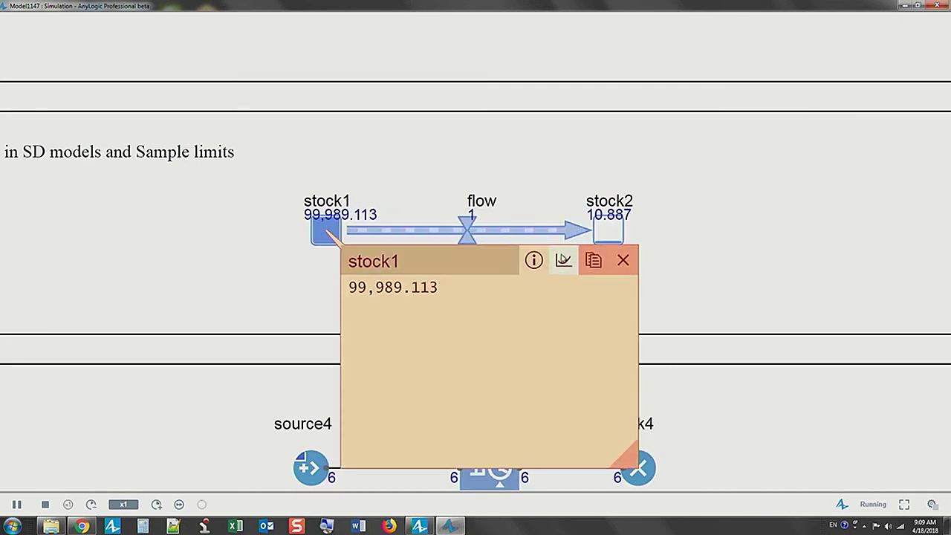
click(563, 261)
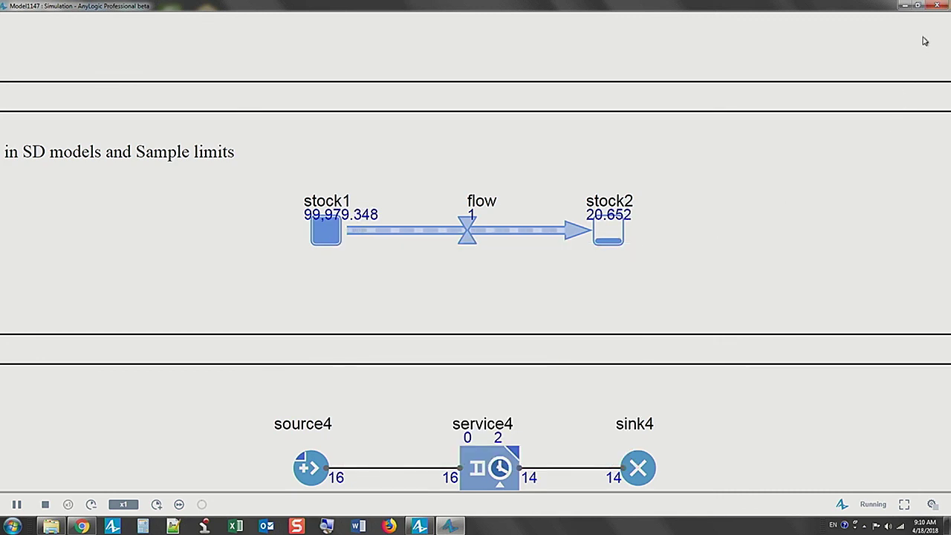
click(938, 6)
Step: Enlarge the graphical editor and uncomment the traceln call with randomColor() in sink4's On enter action
scroll(487, 256, down, 3)
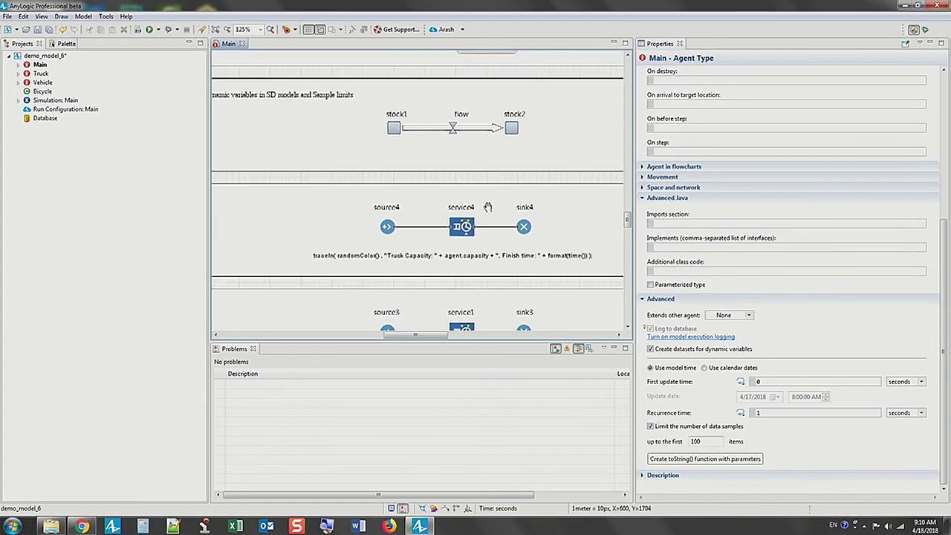
scroll(473, 187, up, 2)
scroll(473, 187, down, 2)
scroll(445, 190, up, 2)
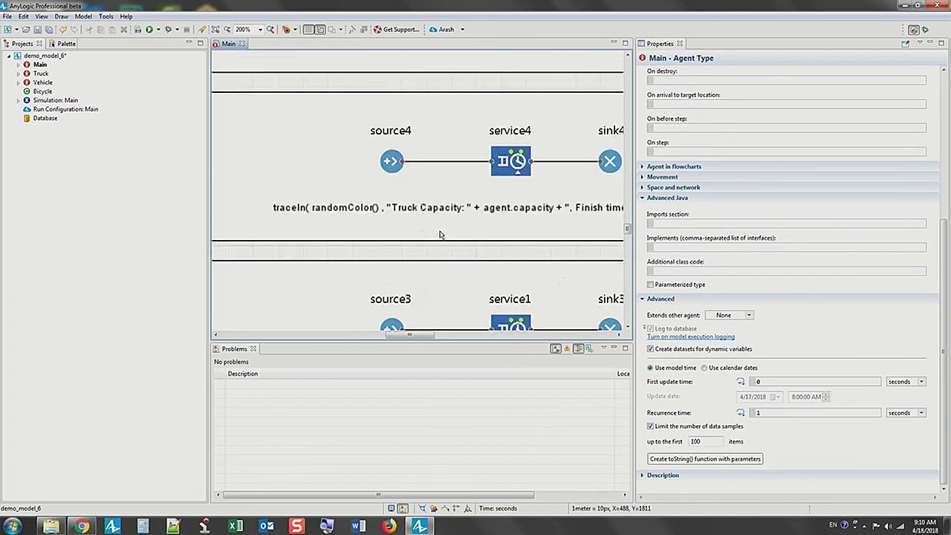
scroll(428, 194, down, 1)
drag(633, 341, 736, 454)
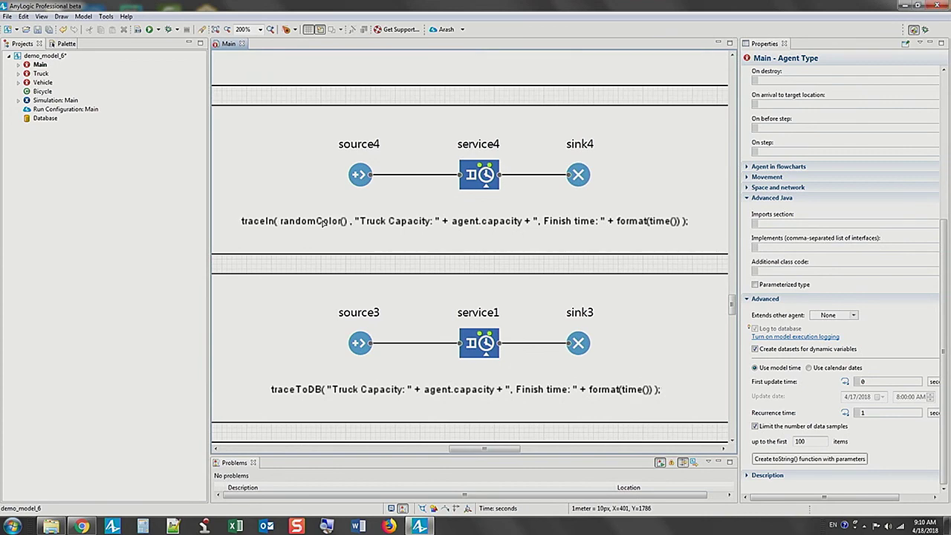
scroll(322, 222, down, 1)
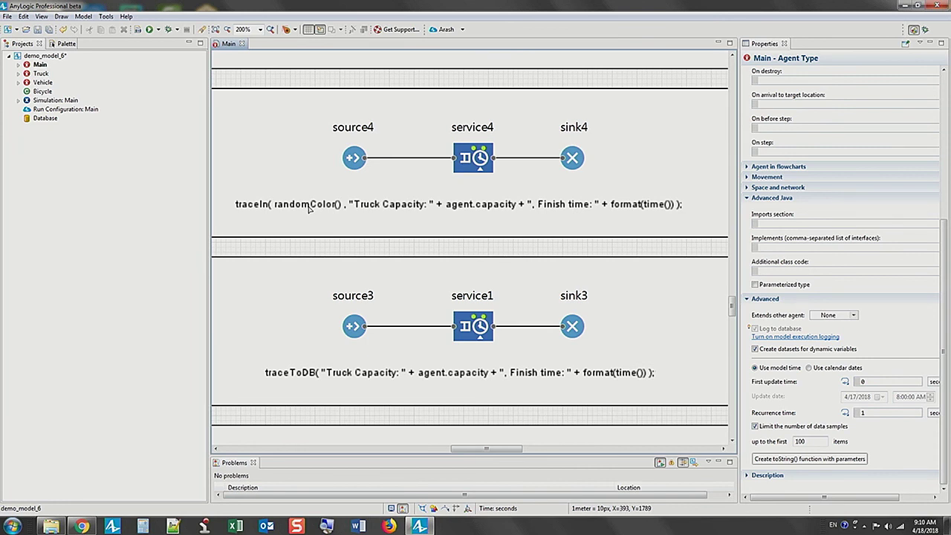
click(572, 157)
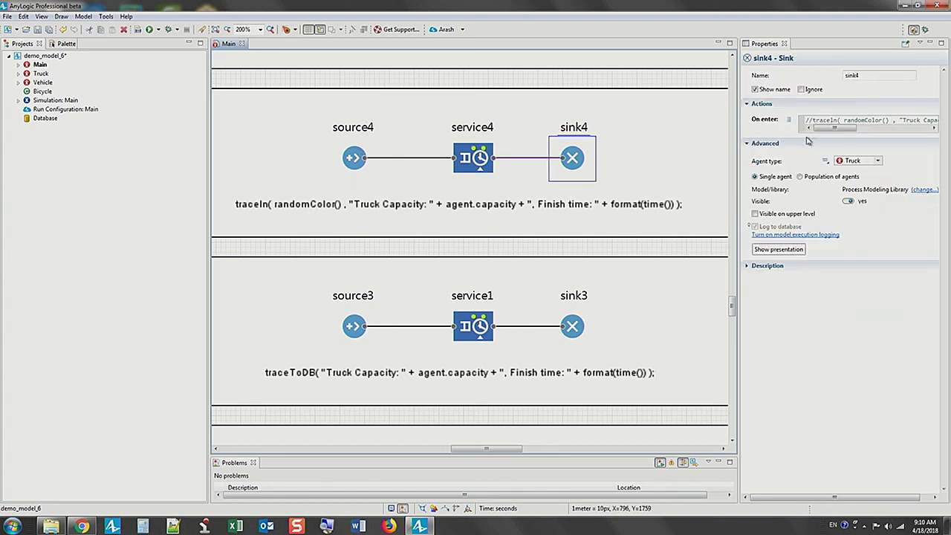
drag(813, 121, 802, 124)
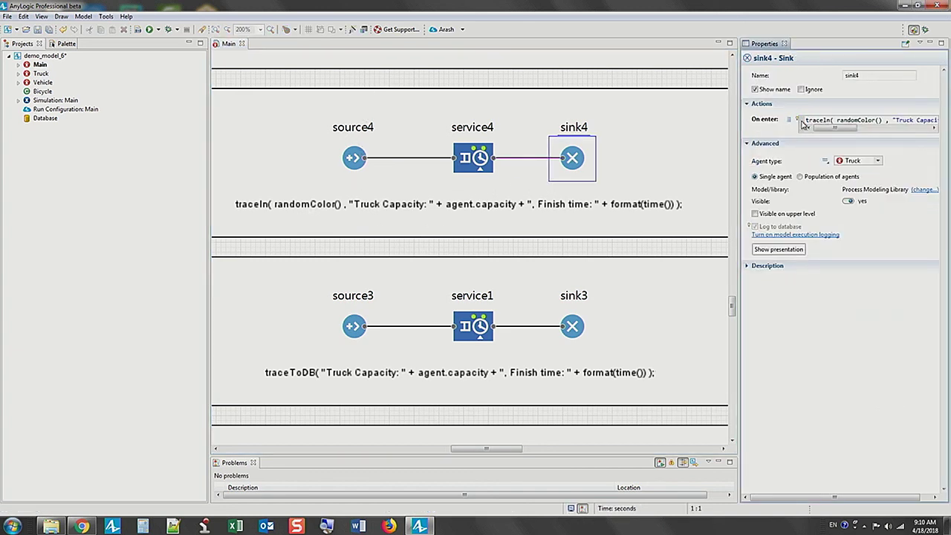
Step: Run the model at x10 speed with the developer panel shown, check the colored truck messages in the console, and close the simulation
click(159, 32)
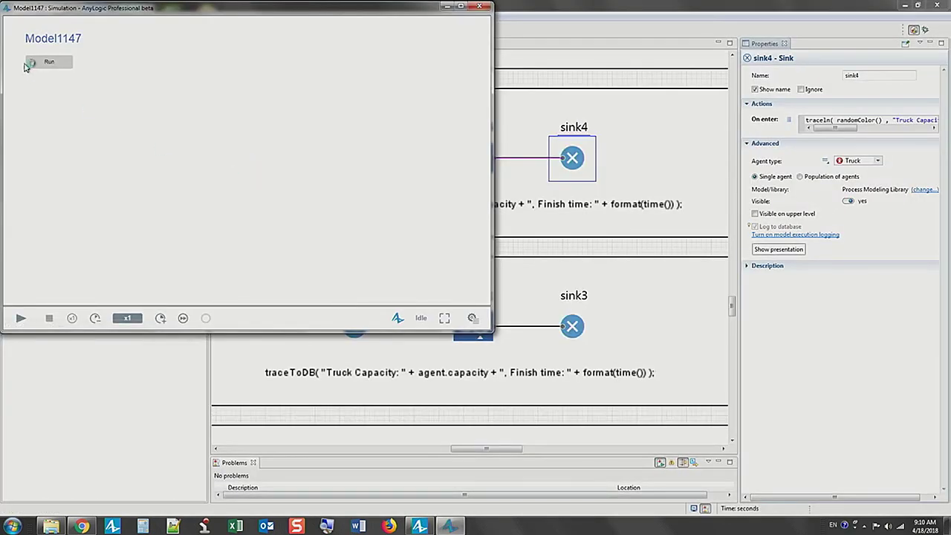
click(59, 62)
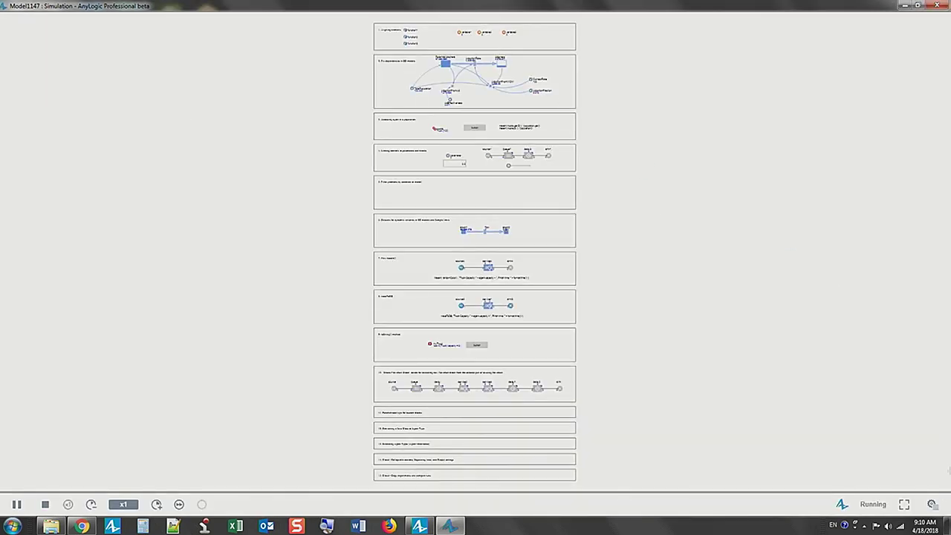
click(933, 504)
drag(799, 167, 698, 161)
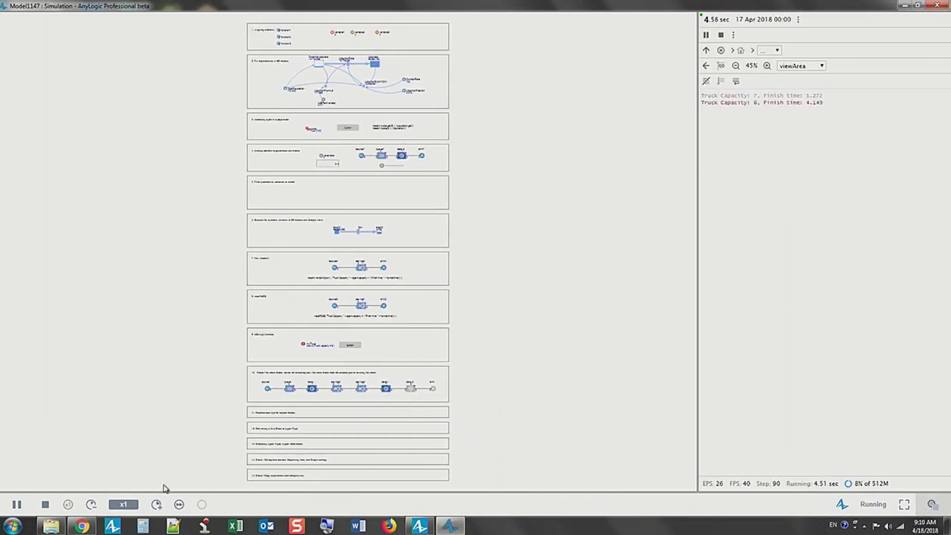
click(156, 504)
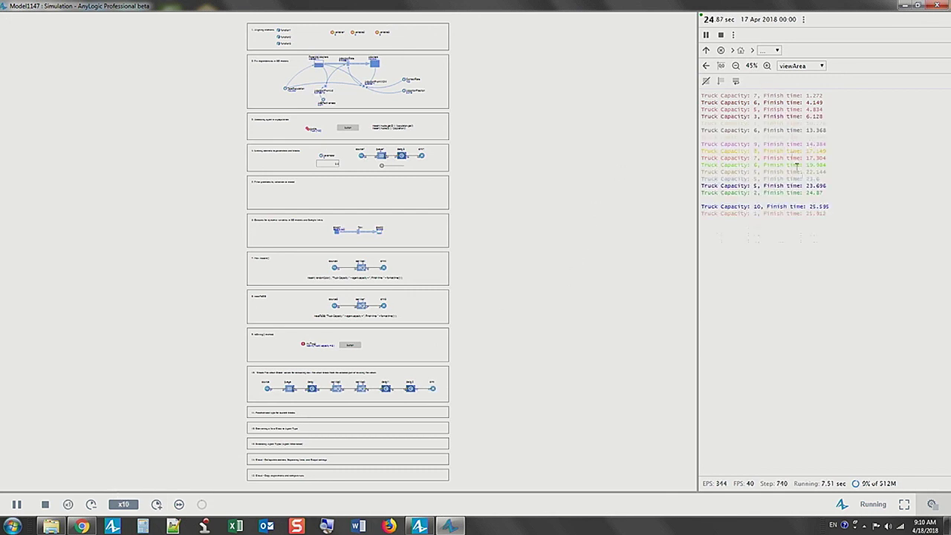
click(933, 6)
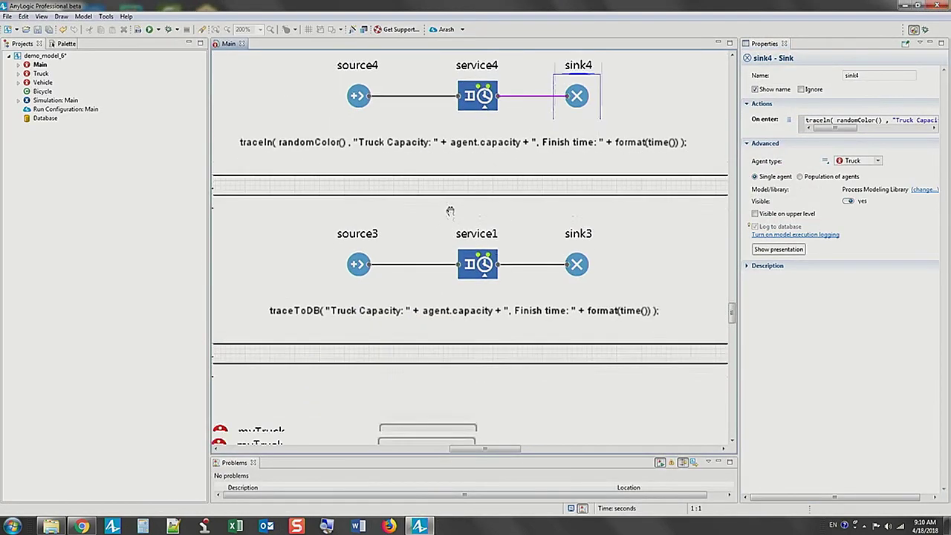
Step: Extract delay, service2 and service3 in section 10 into a flowchart block of type MyAgent, and center it between queue and delay1
scroll(346, 251, down, 3)
scroll(317, 243, up, 2)
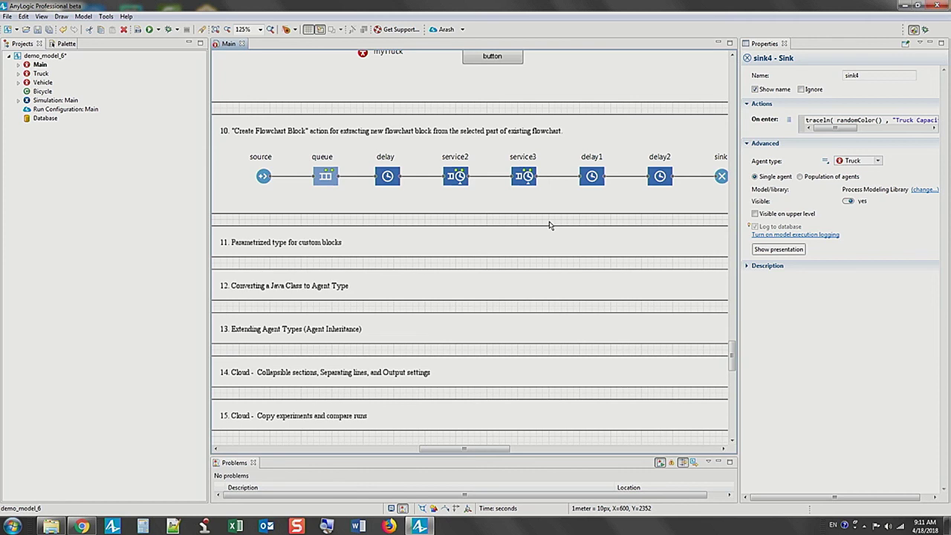
drag(550, 225, 363, 142)
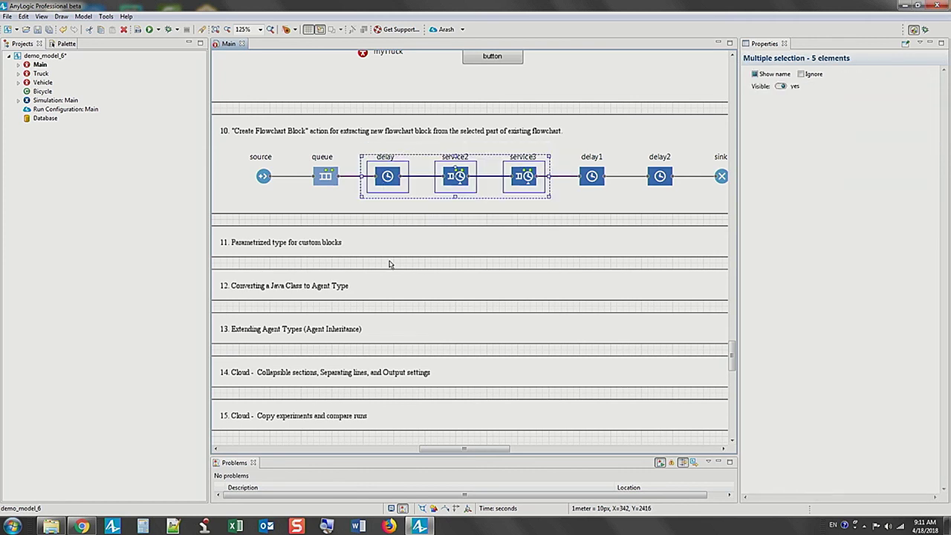
right_click(461, 177)
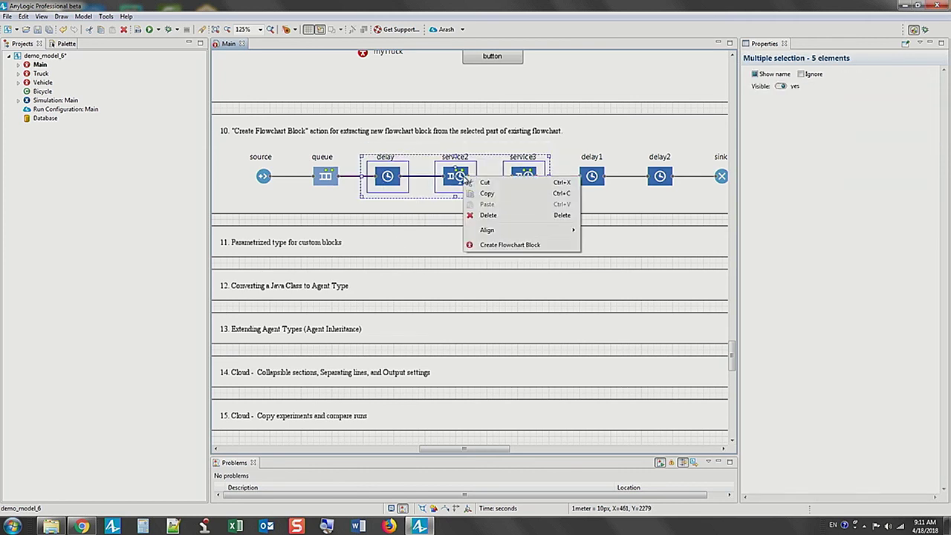
click(510, 245)
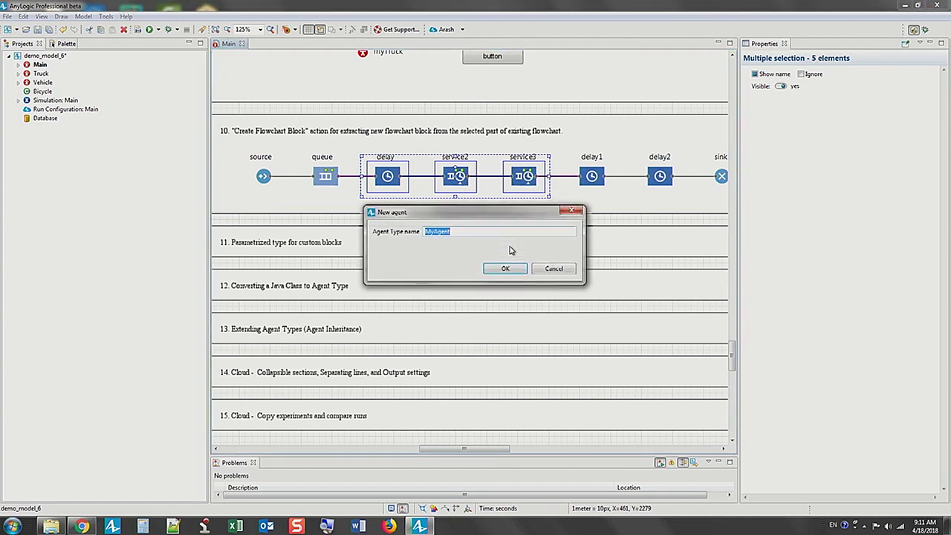
click(508, 272)
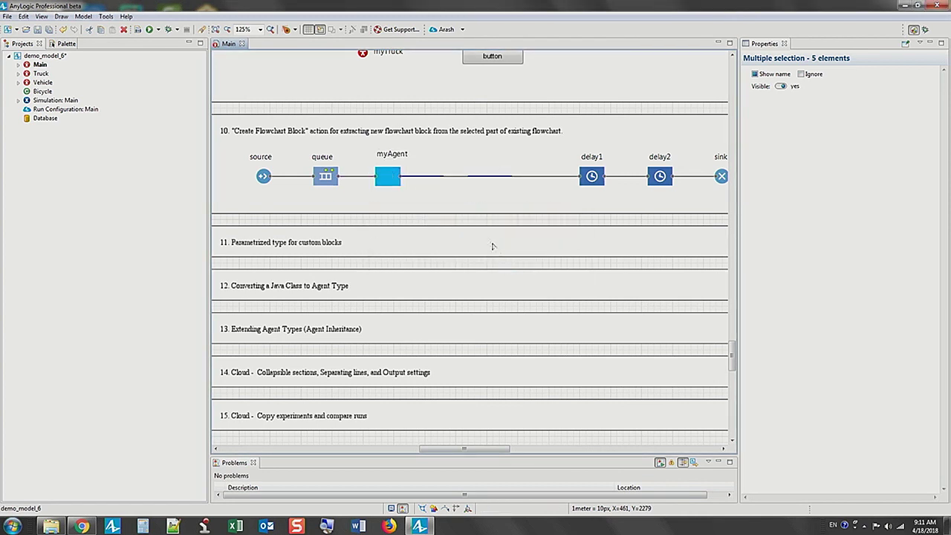
drag(402, 182, 461, 184)
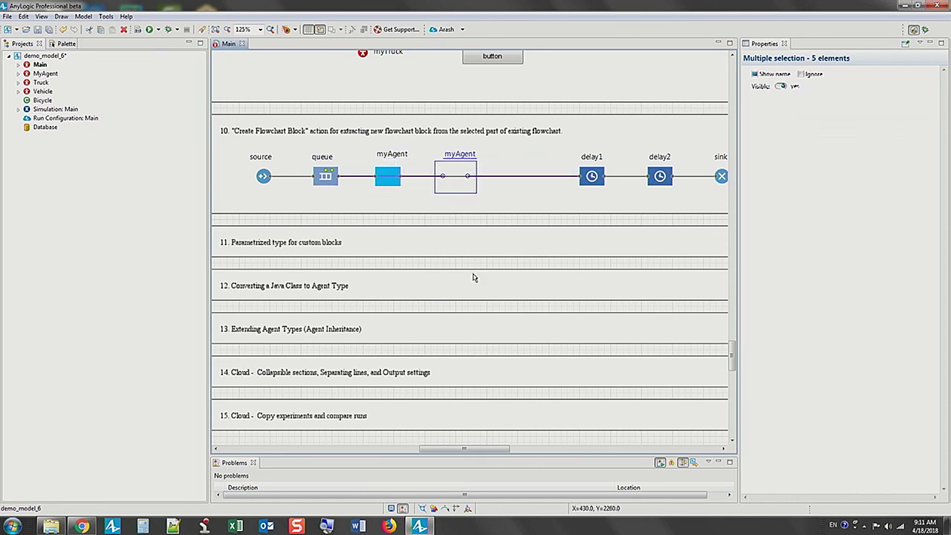
drag(473, 278, 473, 277)
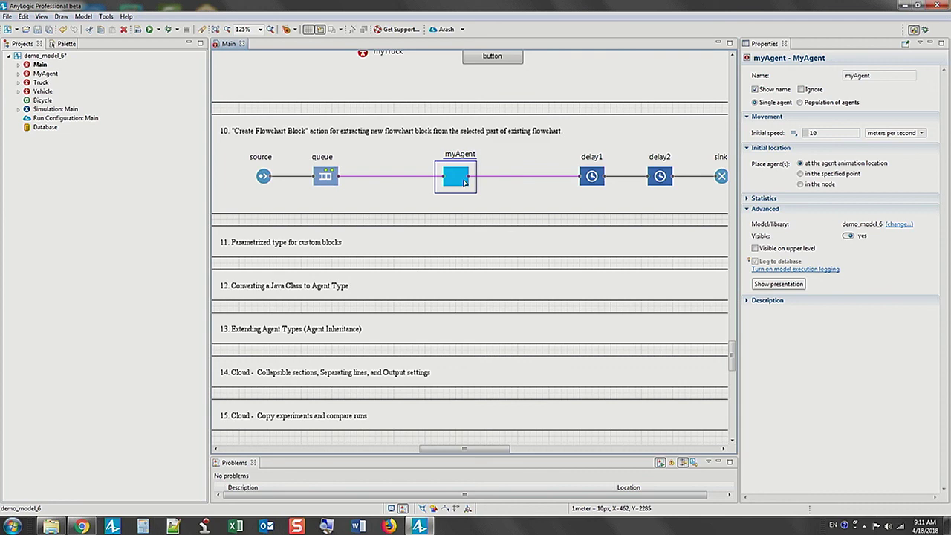
Step: Examine the extracted flowchart inside the MyAgent type and return to sections 11 to 15 of Main
double_click(40, 73)
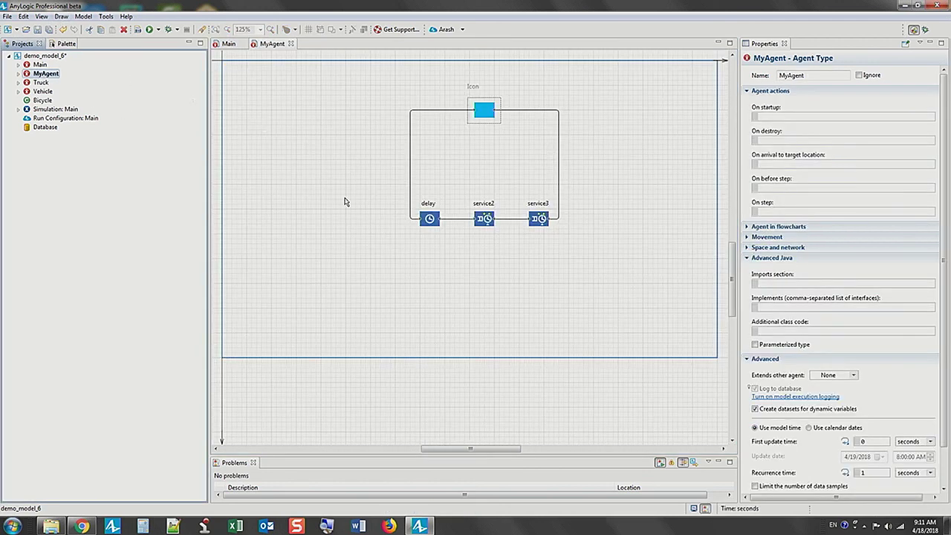
scroll(345, 232, up, 1)
drag(326, 110, 629, 373)
click(609, 356)
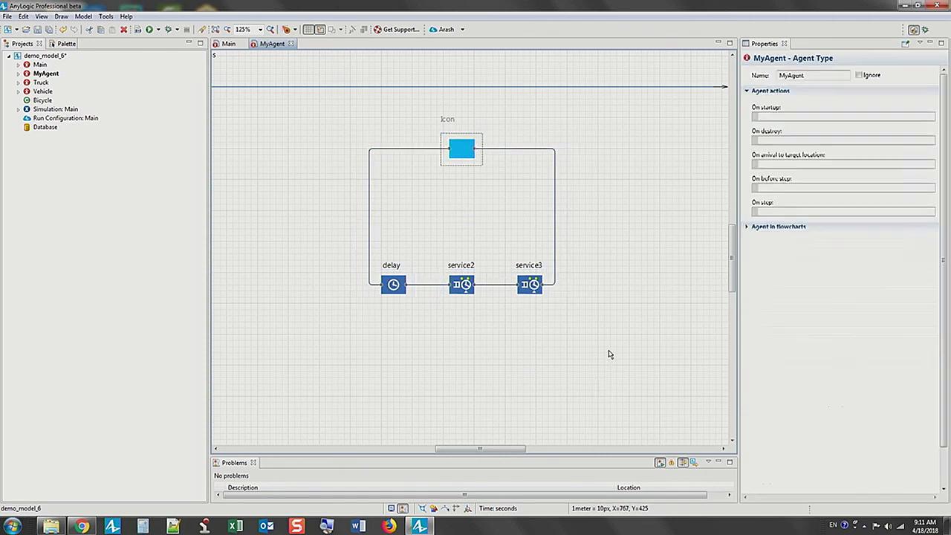
click(228, 43)
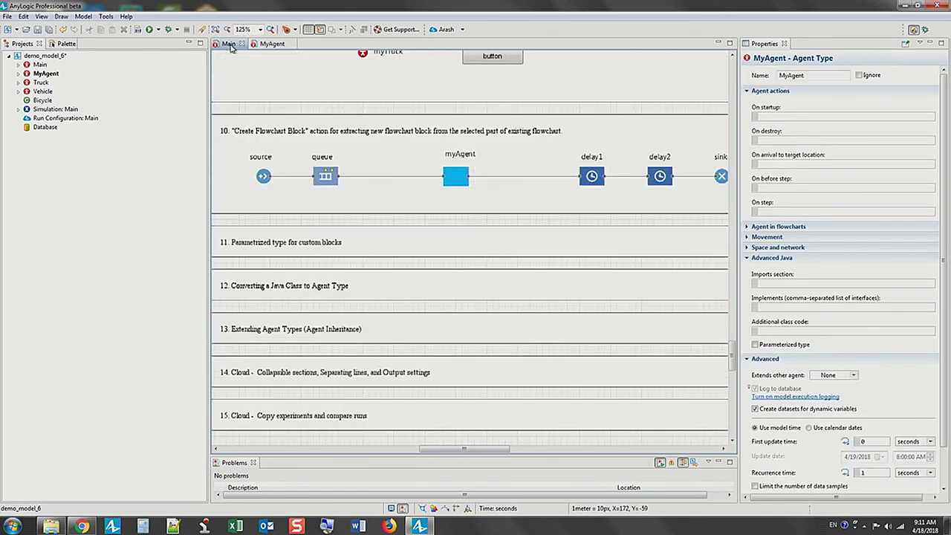
scroll(412, 243, down, 2)
scroll(413, 243, down, 2)
drag(412, 242, 405, 289)
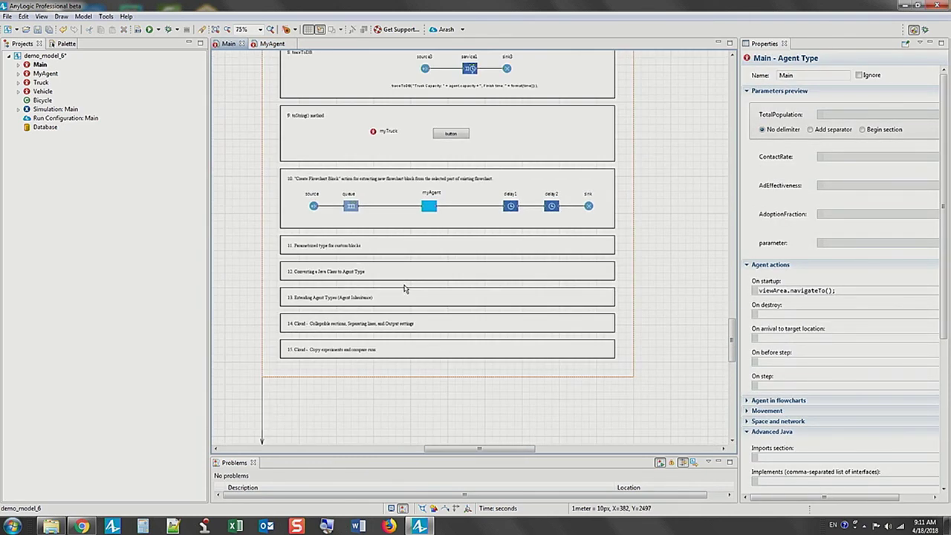